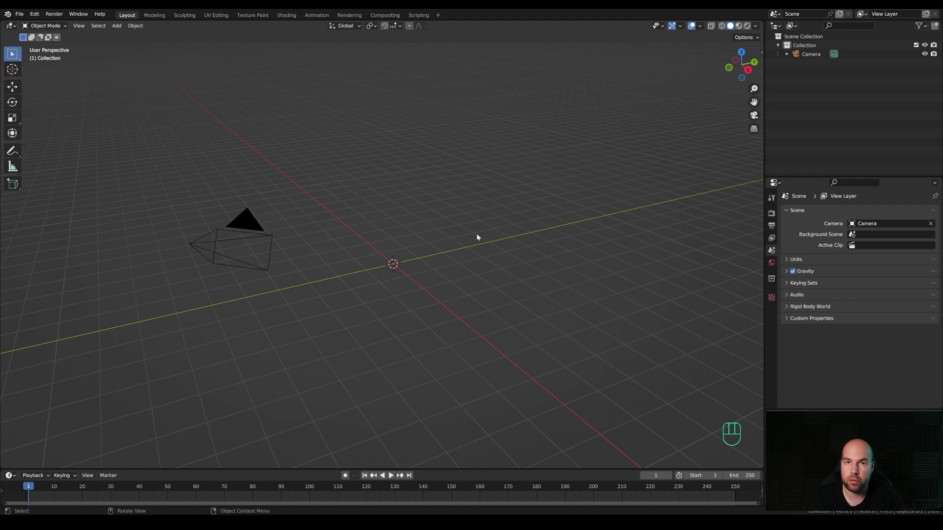
# Step: Search the add-ons in the preferences for "extra" to check that the Extra Objects add-ons are enabled
pyautogui.moveTo(476, 237); pyautogui.dragTo(549, 234, button='middle')
pyautogui.press('KP_1')
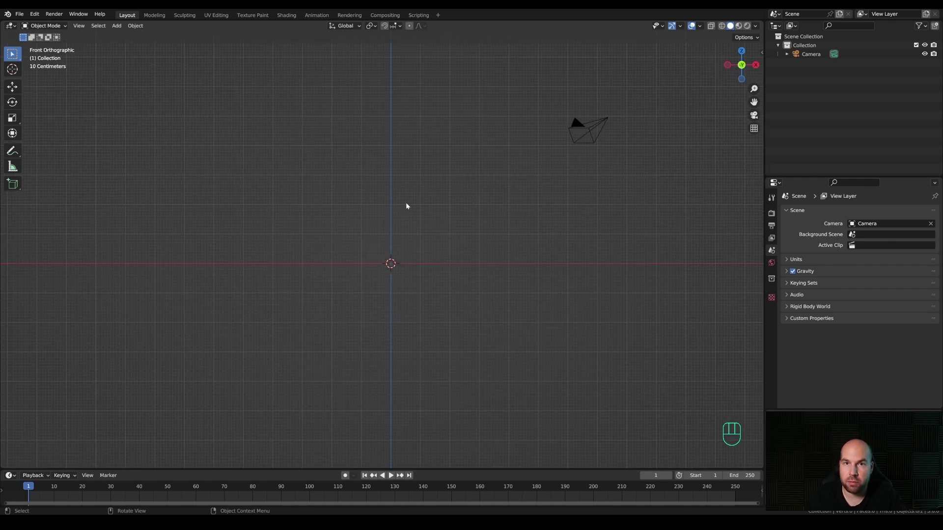
pyautogui.click(35, 14)
pyautogui.click(49, 141)
pyautogui.click(17, 106)
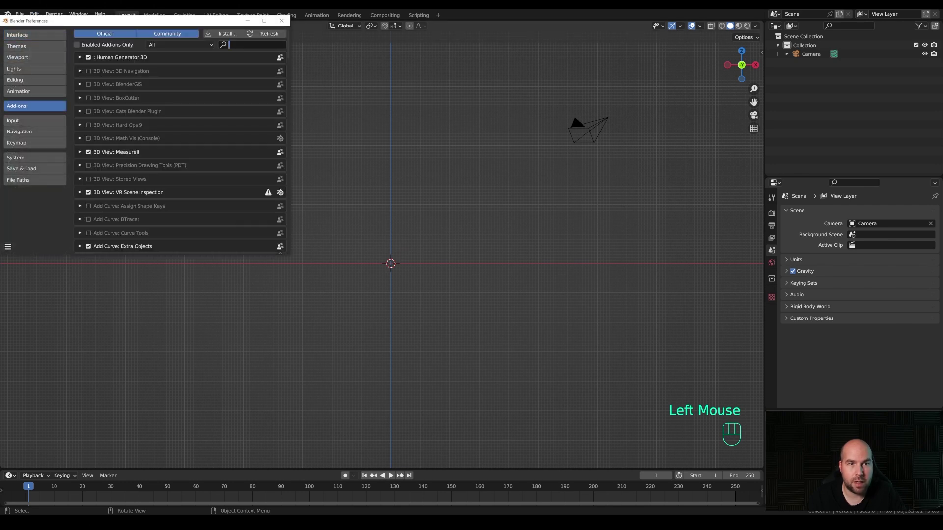
pyautogui.write('extra')
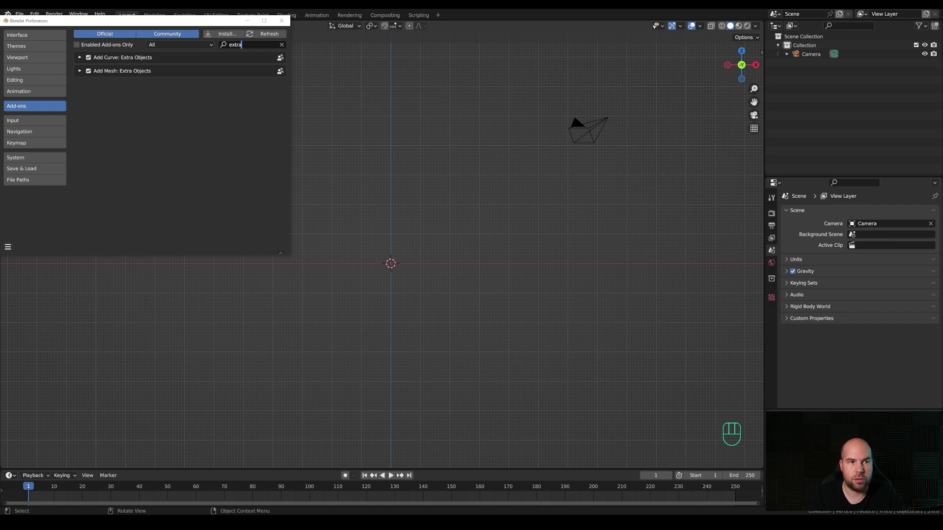
pyautogui.click(281, 20)
# Step: Add a single-vertex mesh at the world origin and use vertex selection for editing it
pyautogui.hotkey('shift', 'a')
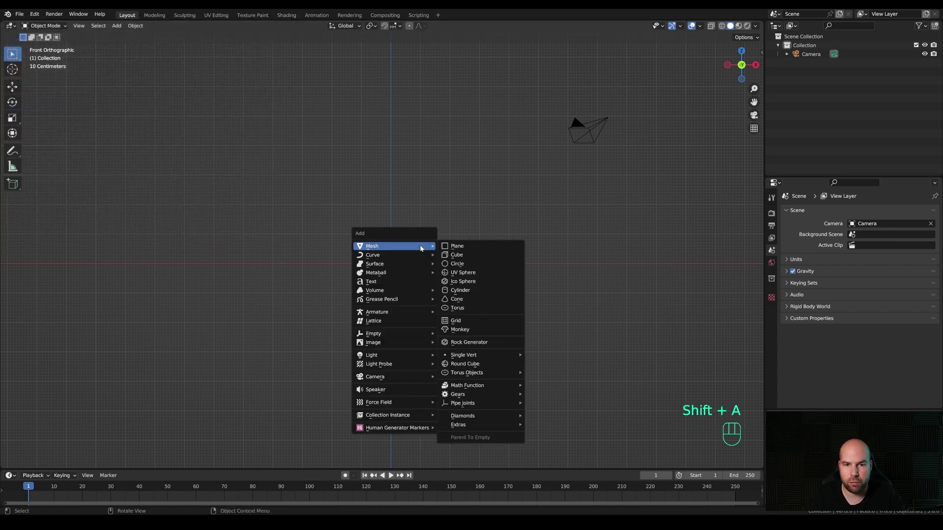
pyautogui.moveTo(491, 355)
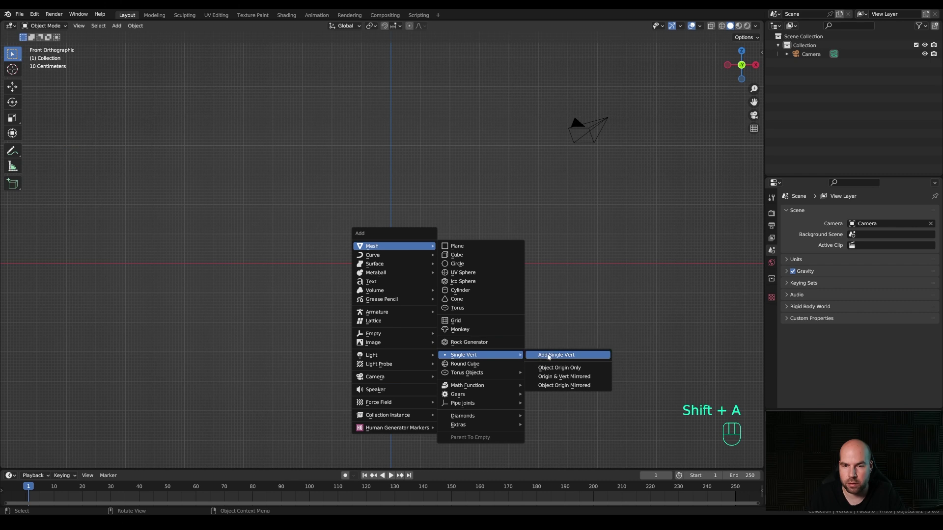
pyautogui.click(548, 355)
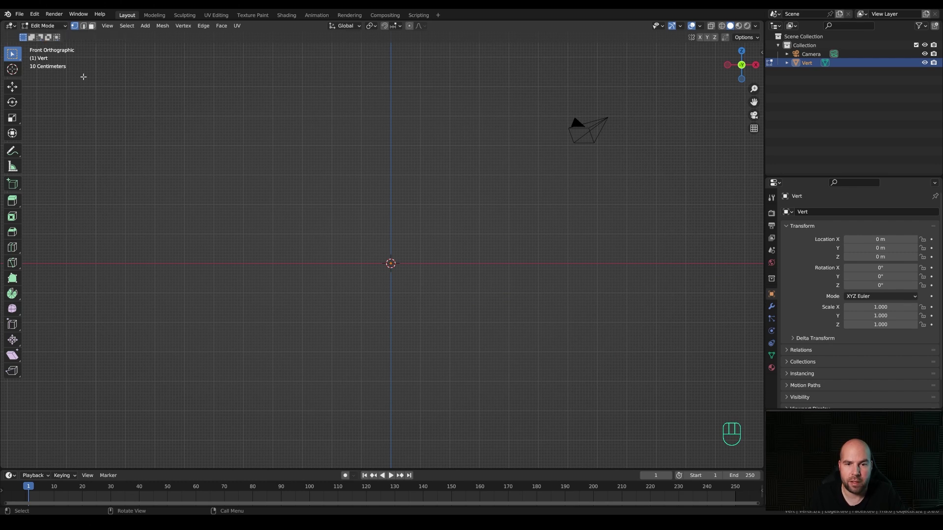
pyautogui.click(74, 26)
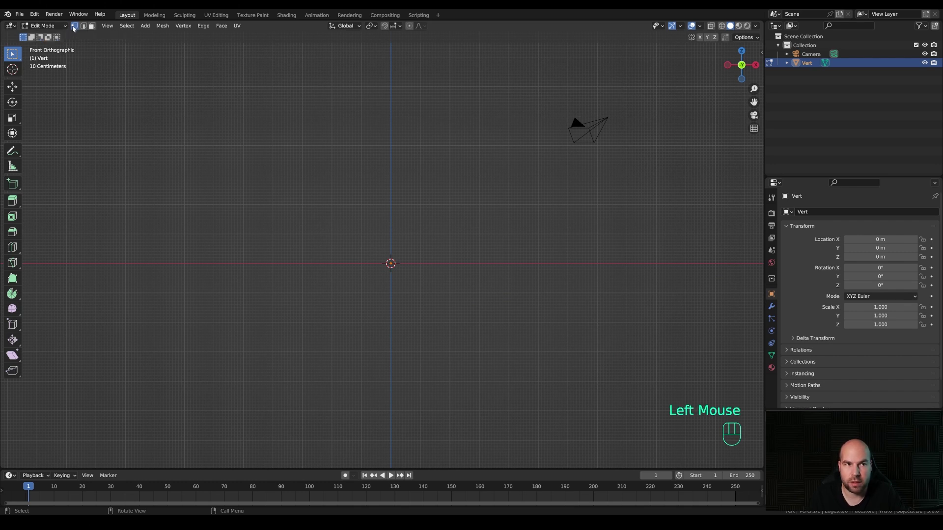
# Step: In front view, extrude the vertex about 0.54 m along positive X to form the base line of the profile
pyautogui.press('less')
pyautogui.middleClick(491, 245)
pyautogui.press('KP_1')
pyautogui.scroll(4, 479, 240)
pyautogui.keyDown('shift'); pyautogui.moveTo(486, 246); pyautogui.dragTo(448, 273, button='middle'); pyautogui.keyUp('shift')
pyautogui.press('e')
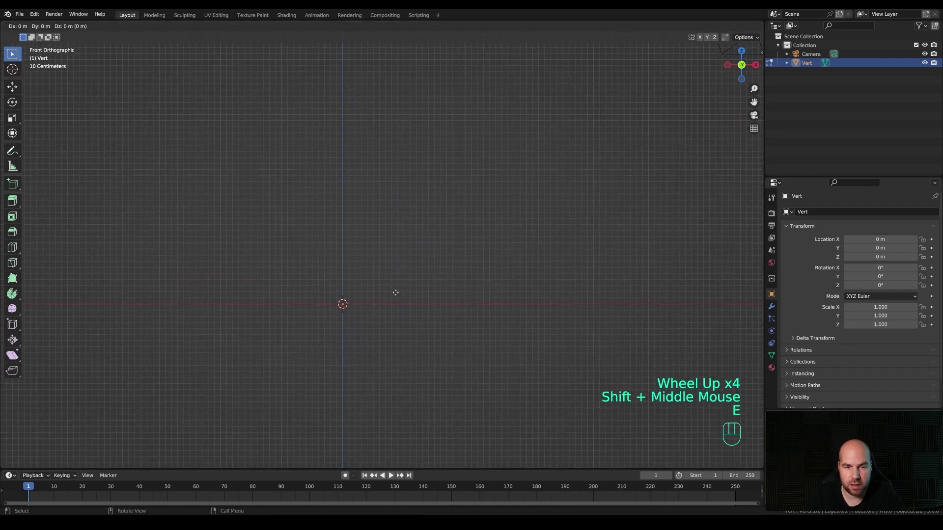
pyautogui.press('x')
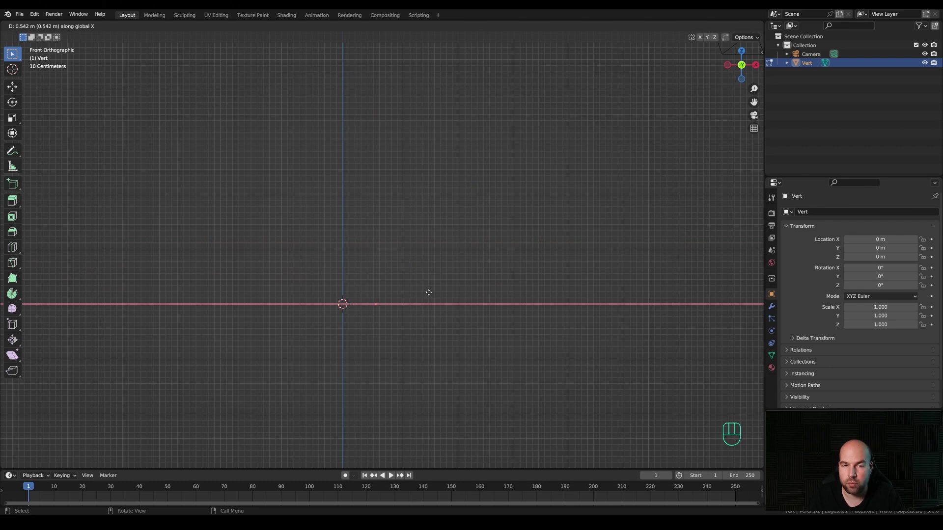
pyautogui.click(429, 293)
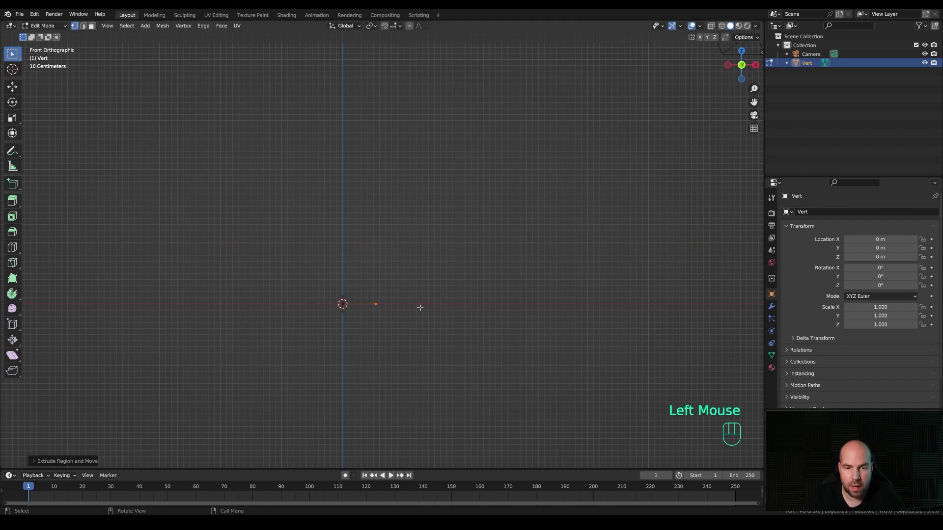
# Step: Extrude three short segments from the end of the base line, curving upward into a rounded bottom corner
pyautogui.scroll(3, 402, 316)
pyautogui.press('e')
pyautogui.click(412, 323)
pyautogui.press('e')
pyautogui.click(416, 318)
pyautogui.press('e')
pyautogui.click(429, 326)
# Step: Extrude a tall wall segment leaning slightly inward, topped with three short segments curving outward into a lip
pyautogui.press('e')
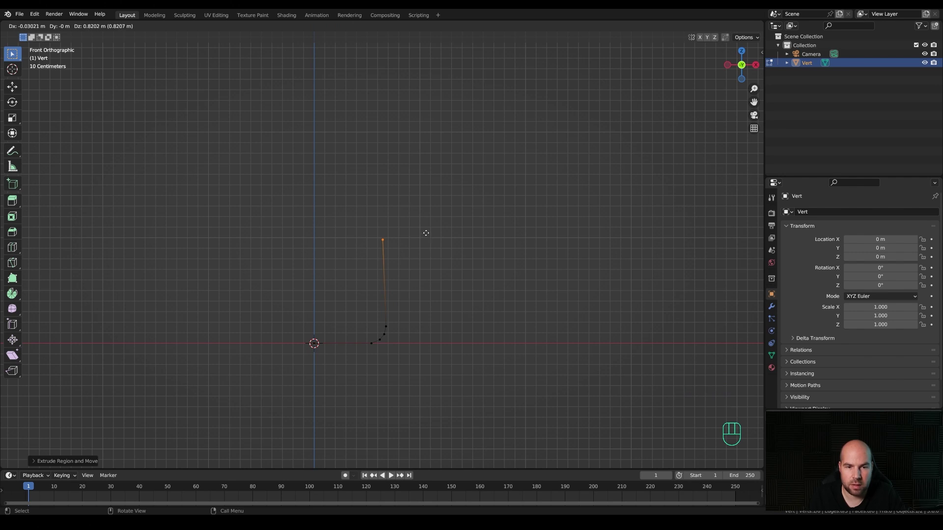
pyautogui.click(425, 214)
pyautogui.press('e')
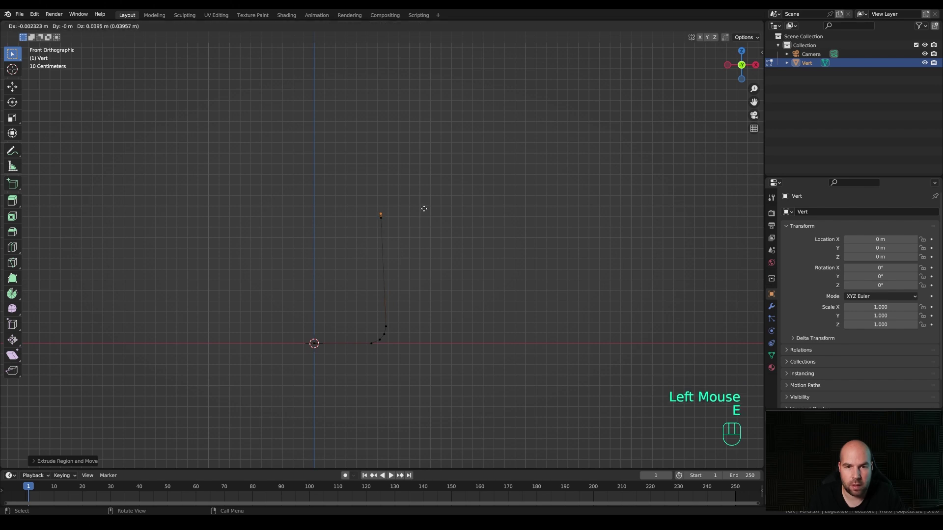
pyautogui.click(425, 205)
pyautogui.press('e')
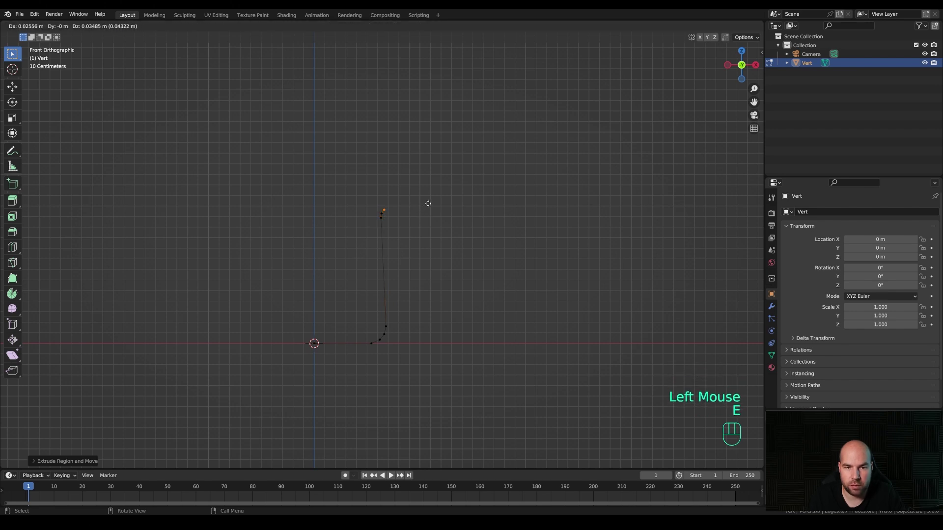
pyautogui.click(429, 203)
pyautogui.press('e')
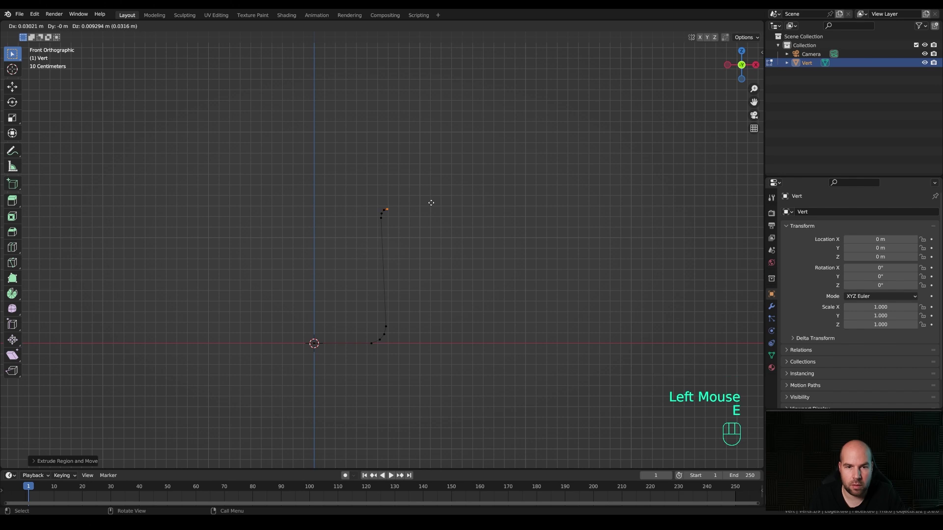
pyautogui.click(431, 202)
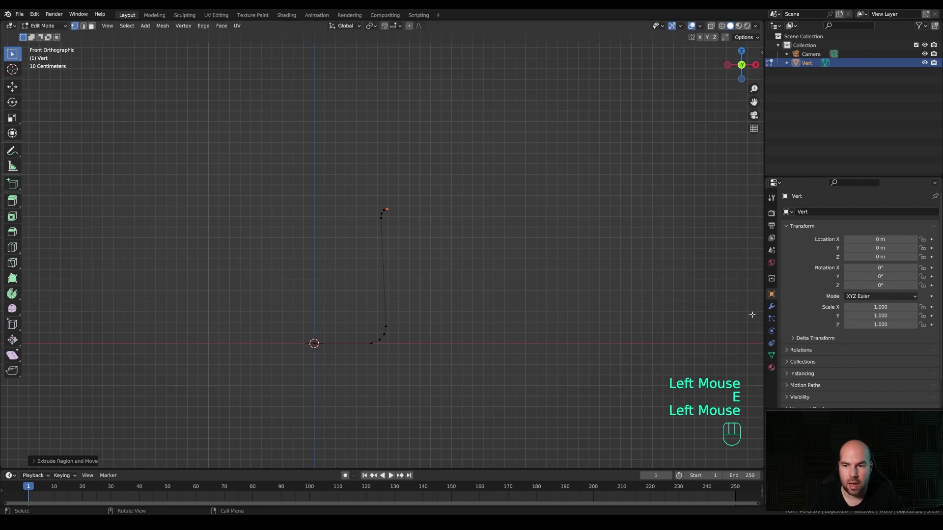
# Step: Add a Screw modifier that revolves the profile 360° around Z into a cup
pyautogui.click(772, 306)
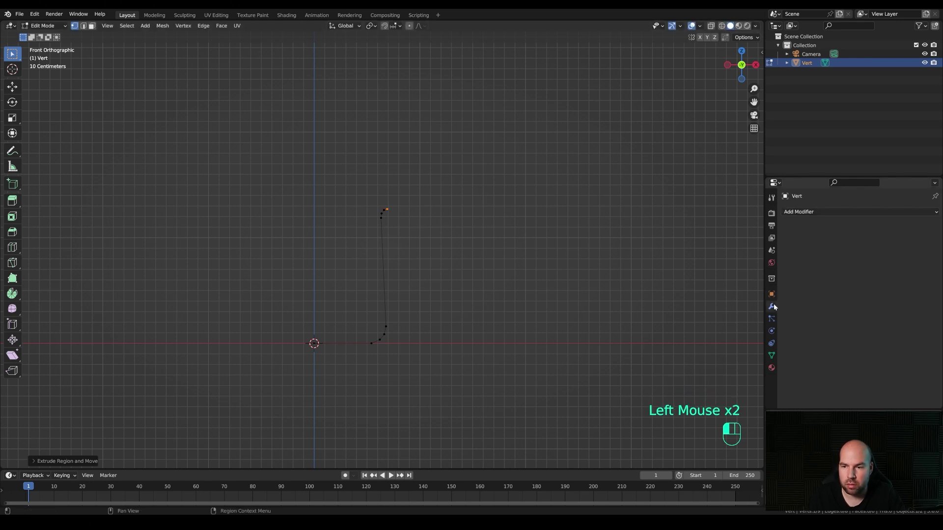
pyautogui.click(805, 214)
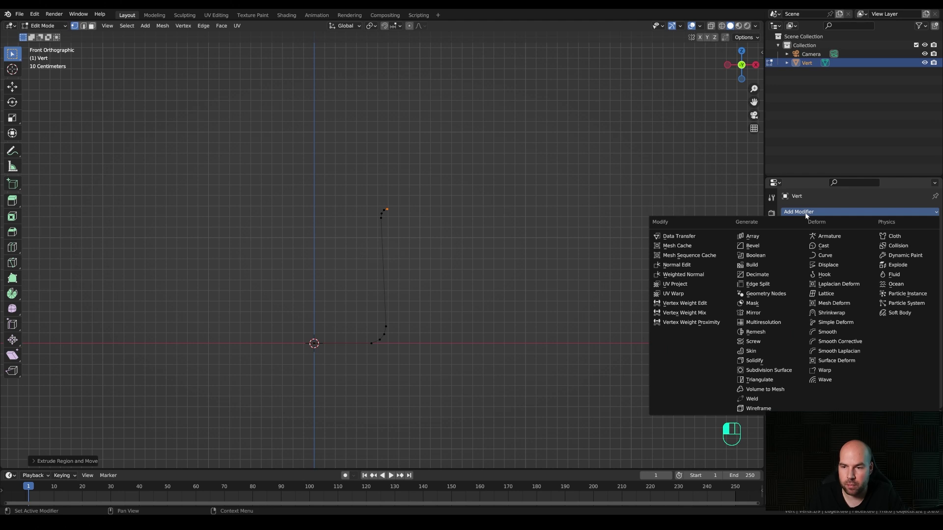
pyautogui.click(750, 341)
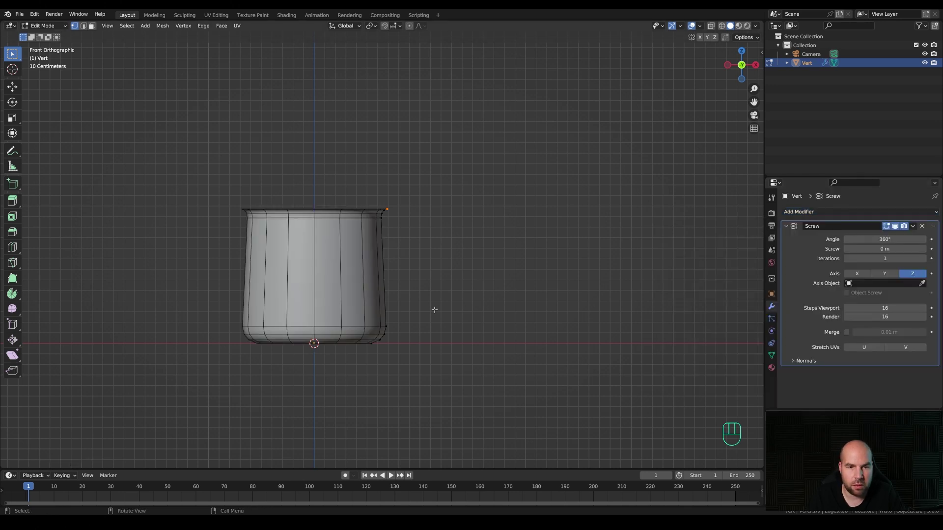
pyautogui.press('KP_1')
pyautogui.moveTo(471, 213); pyautogui.dragTo(536, 263, button='middle')
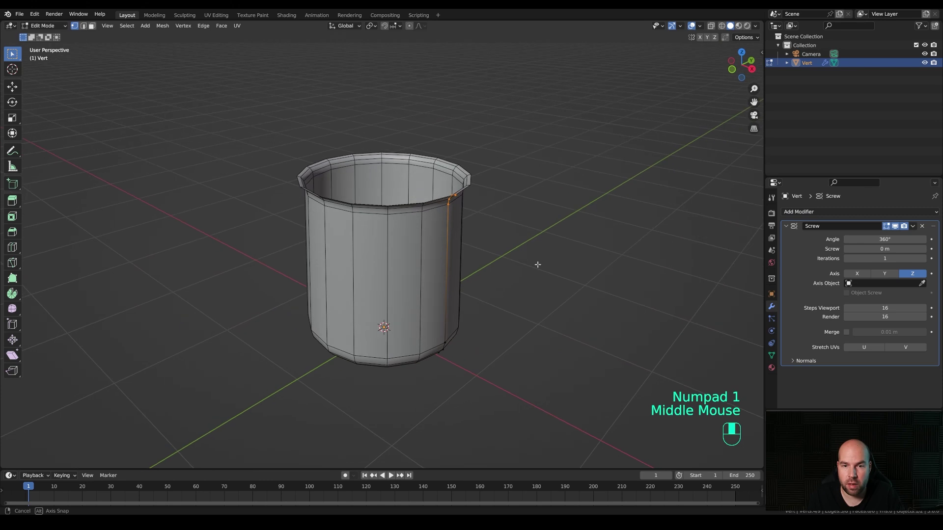
# Step: Add a Solidify modifier with a thickness of about -0.08 m, followed by a Subdivision Surface modifier
pyautogui.click(786, 226)
pyautogui.click(811, 212)
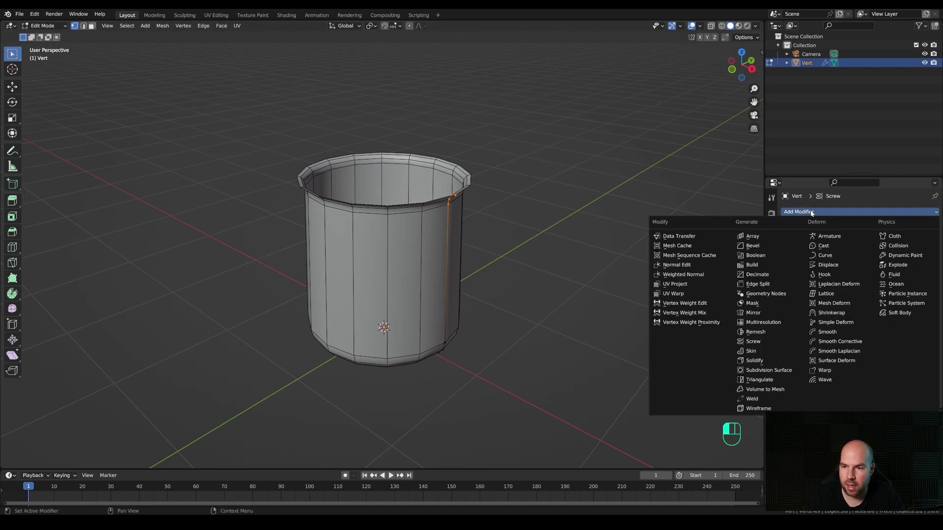
pyautogui.click(754, 361)
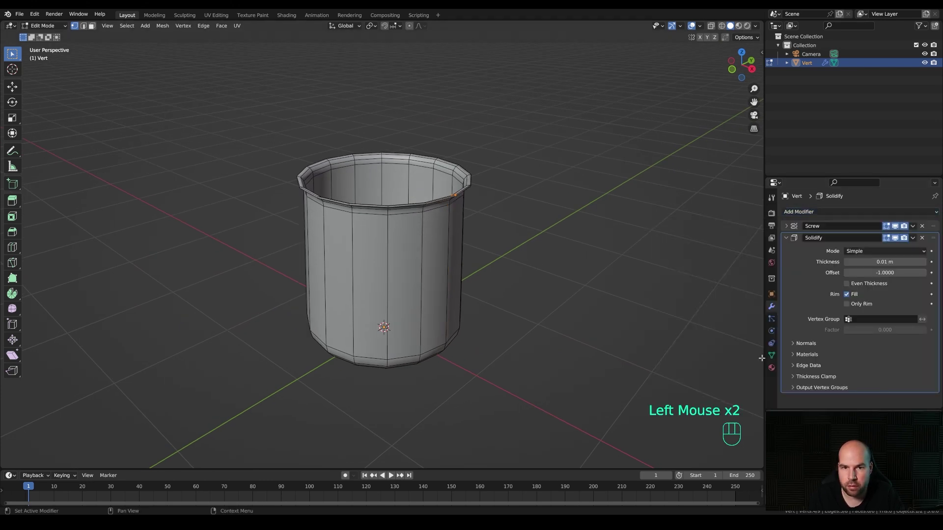
pyautogui.keyDown('shift'); pyautogui.moveTo(891, 263); pyautogui.dragTo(845, 263); pyautogui.keyUp('shift')
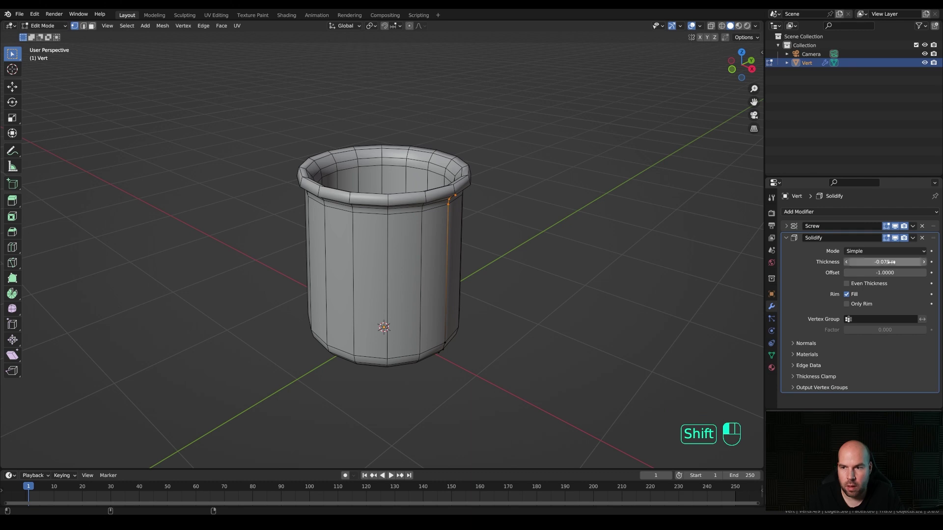
pyautogui.click(797, 213)
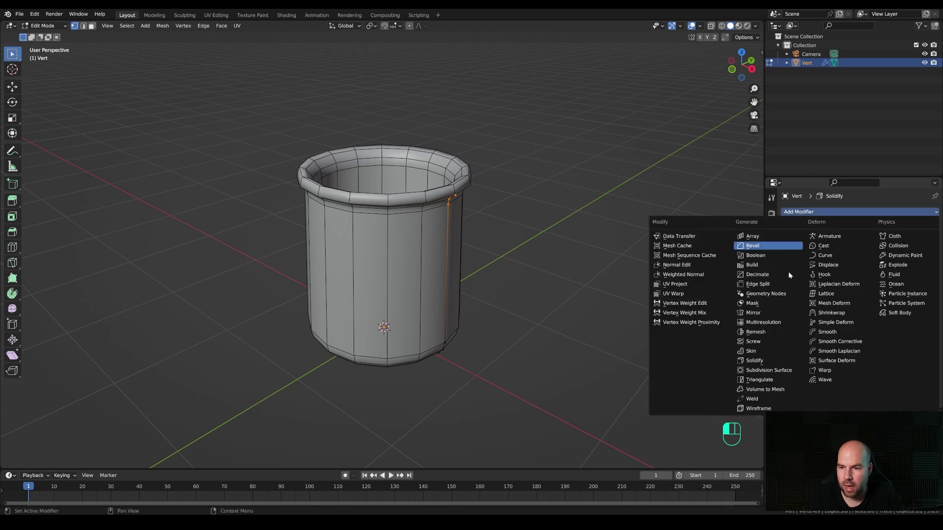
pyautogui.click(768, 370)
# Step: Enable Merge in the Screw modifier at 0.01 m to join the vertices at the centre of the cup's base
pyautogui.moveTo(417, 332); pyautogui.dragTo(510, 298, button='middle')
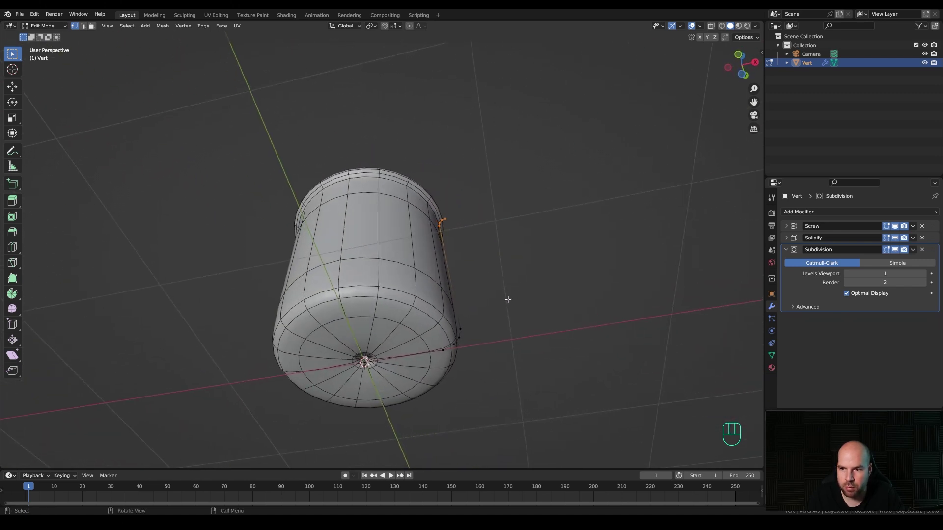
pyautogui.click(786, 225)
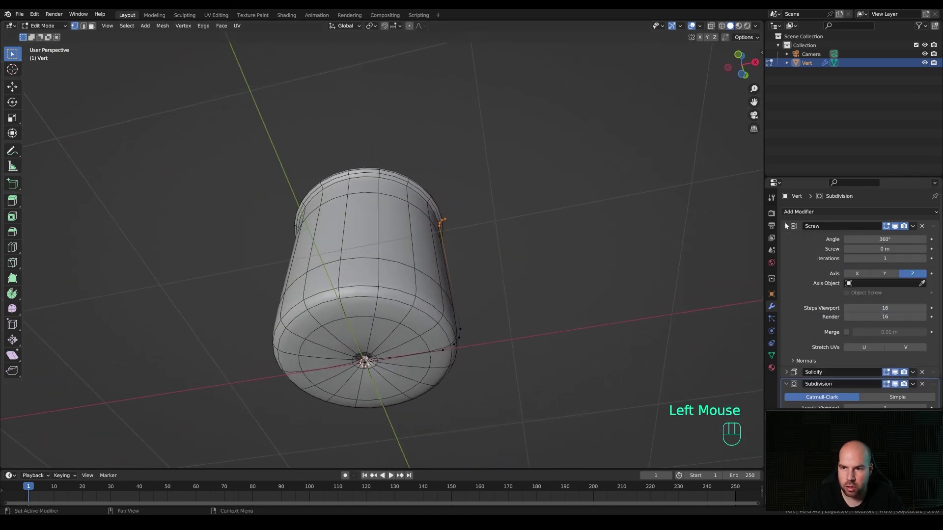
pyautogui.click(846, 332)
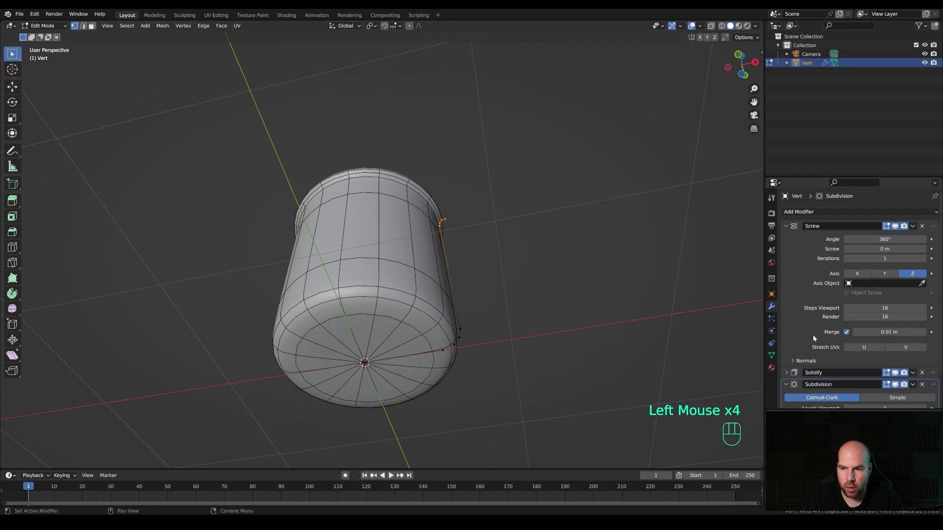
pyautogui.click(847, 332)
pyautogui.click(846, 332)
# Step: Snap the 3D cursor to the midpoint of the wall edge by selecting its upper and lower vertices
pyautogui.moveTo(580, 235); pyautogui.dragTo(525, 266, button='middle')
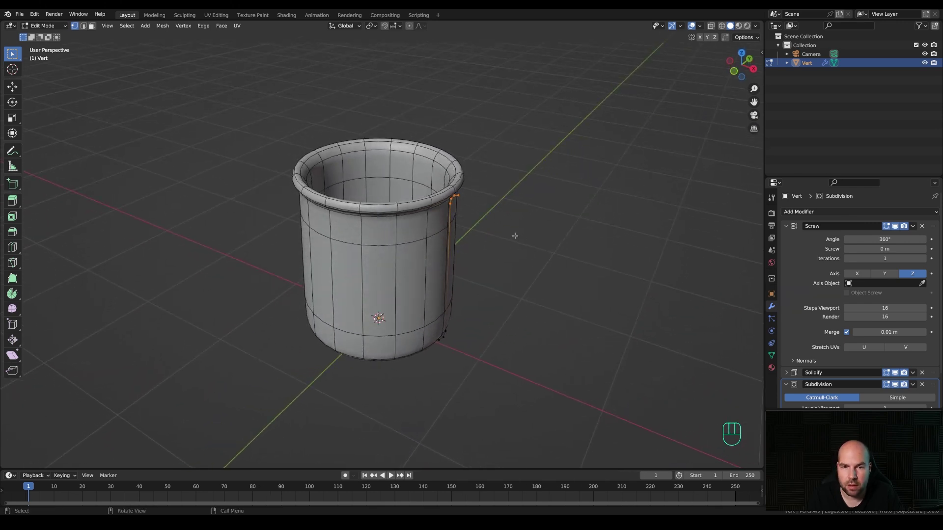
pyautogui.click(450, 203)
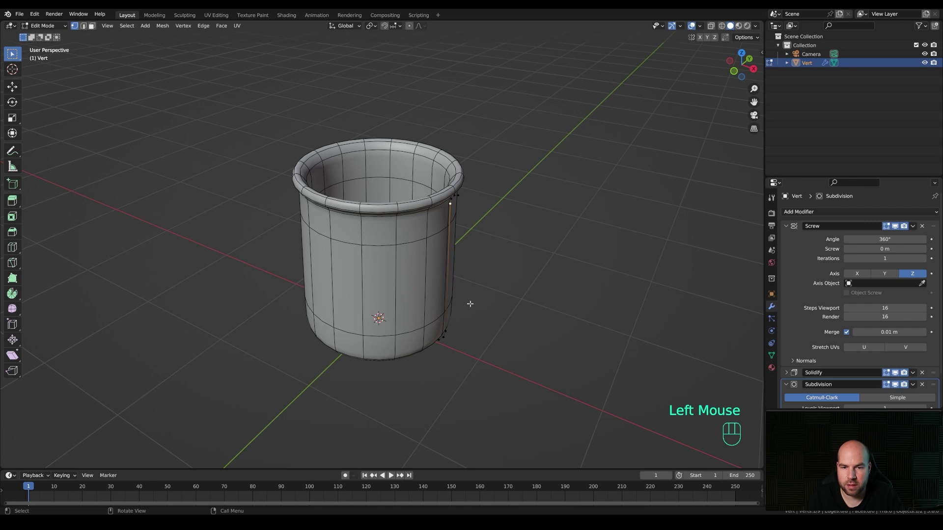
pyautogui.keyDown('shift'); pyautogui.click(445, 331); pyautogui.keyUp('shift')
pyautogui.hotkey('shift', 's')
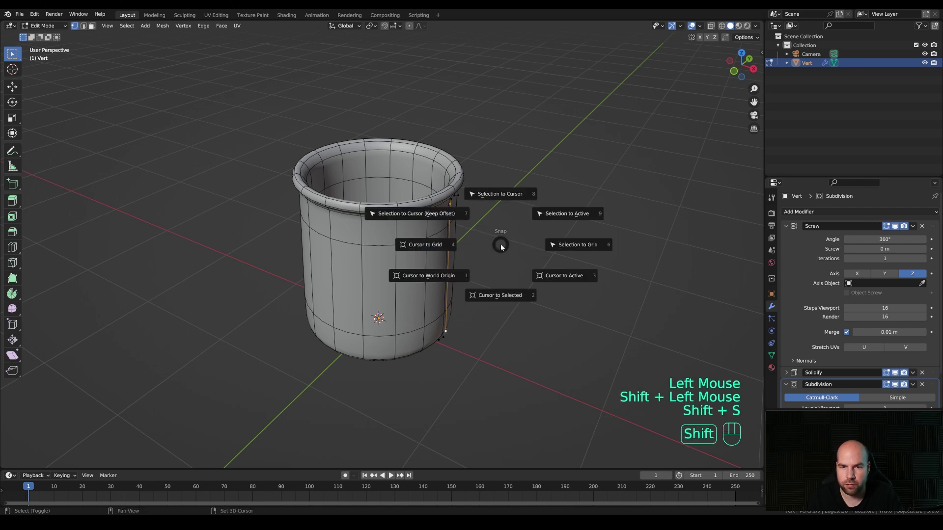
pyautogui.click(494, 295)
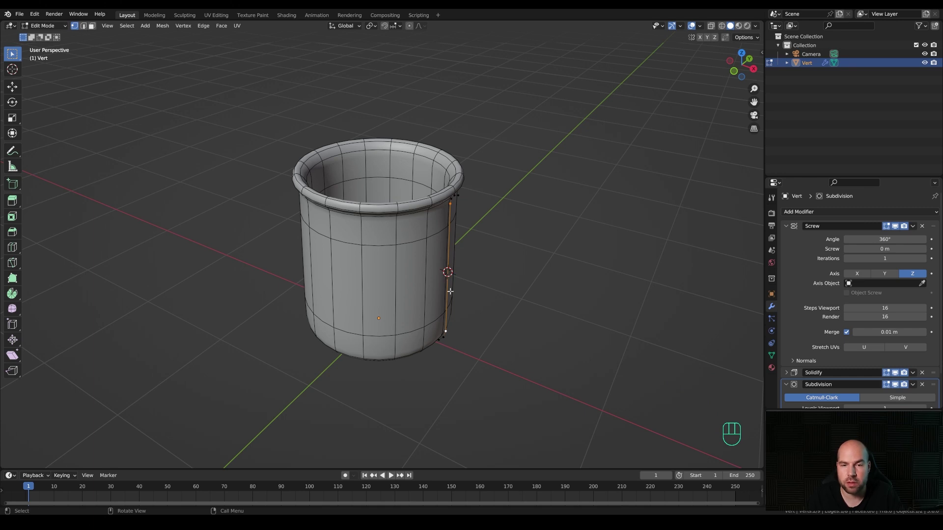
# Step: Leave mesh editing and add a plane as a new object at the 3D cursor on the cup's side
pyautogui.press('Tab')
pyautogui.moveTo(492, 301); pyautogui.dragTo(513, 291, button='middle')
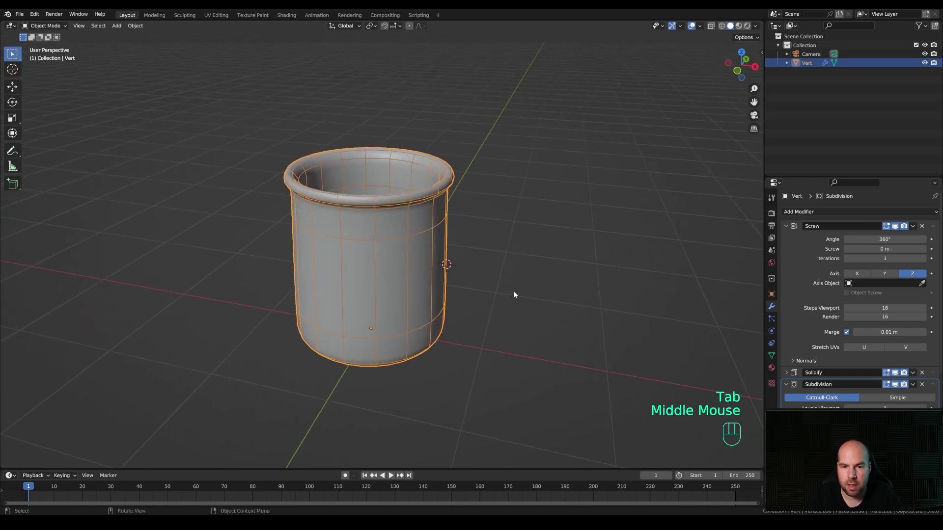
pyautogui.hotkey('shift', 'a')
pyautogui.moveTo(513, 292)
pyautogui.click(552, 295)
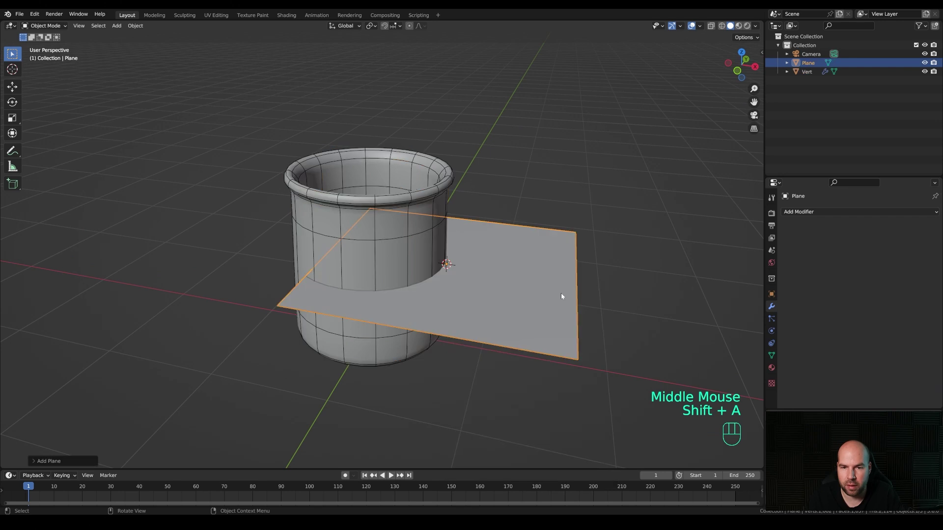
# Step: Scale the plane's geometry down to about 0.1 of its size in Edit Mode
pyautogui.press('Tab')
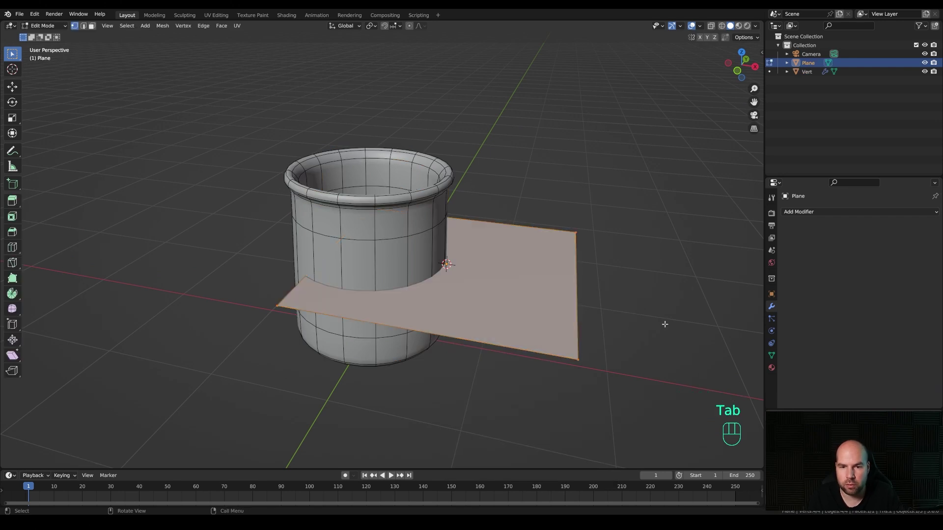
pyautogui.press('s')
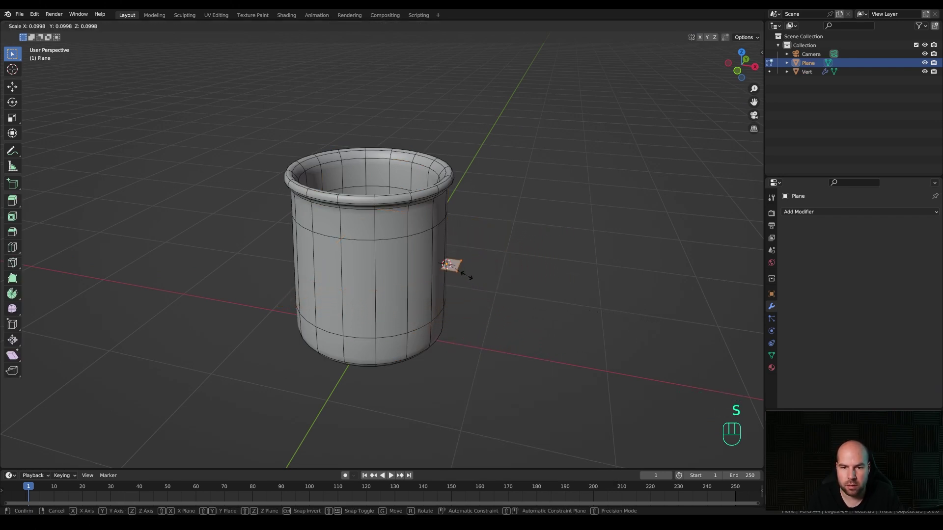
pyautogui.click(464, 275)
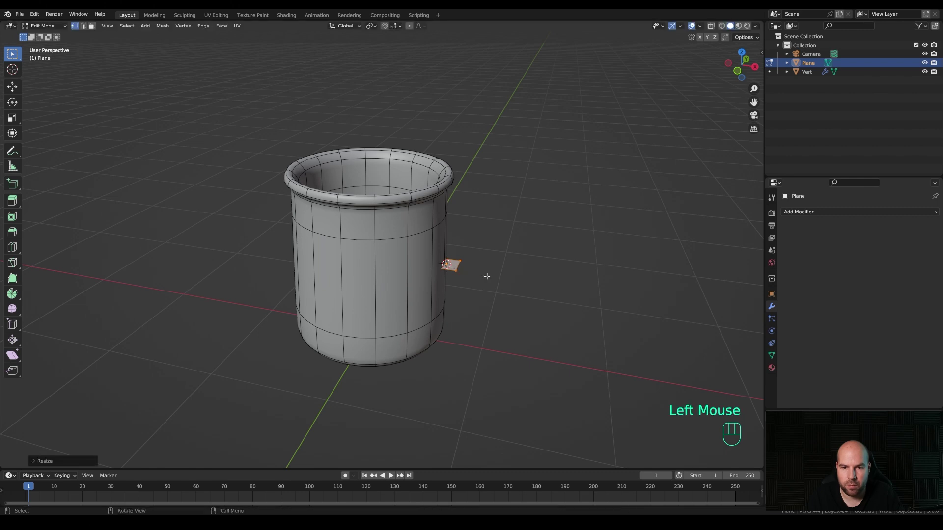
# Step: Move the plane's geometry in front view about 0.24 m down and 0.09 m outward so it meets the cup's lower side
pyautogui.press('KP_1')
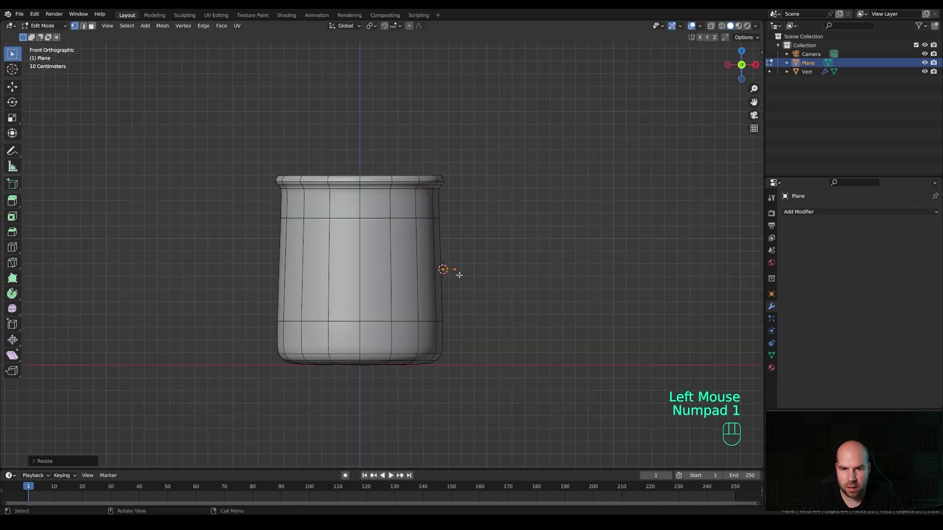
pyautogui.press('g')
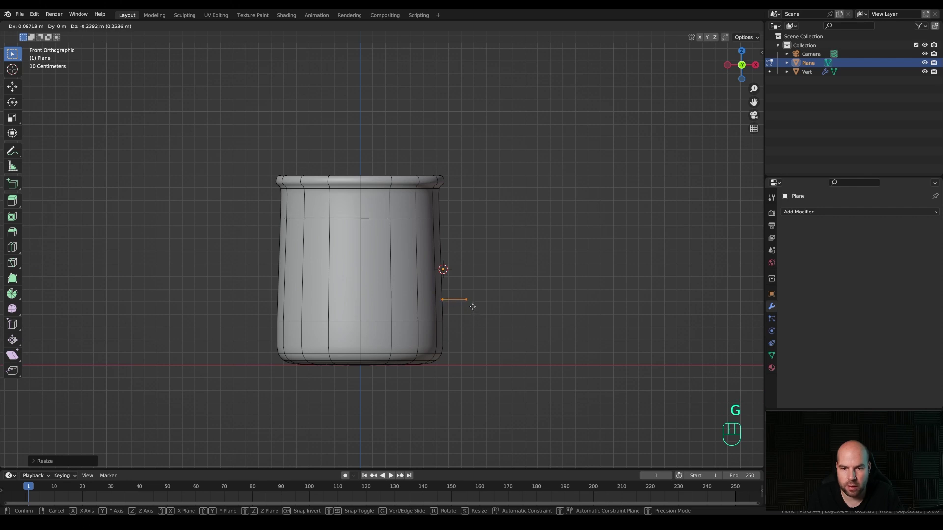
pyautogui.click(473, 306)
# Step: Enable X-ray and move the plane's outer edge about 0.14 m toward the cup and 0.04 m down, leaving a short slanted start
pyautogui.click(711, 27)
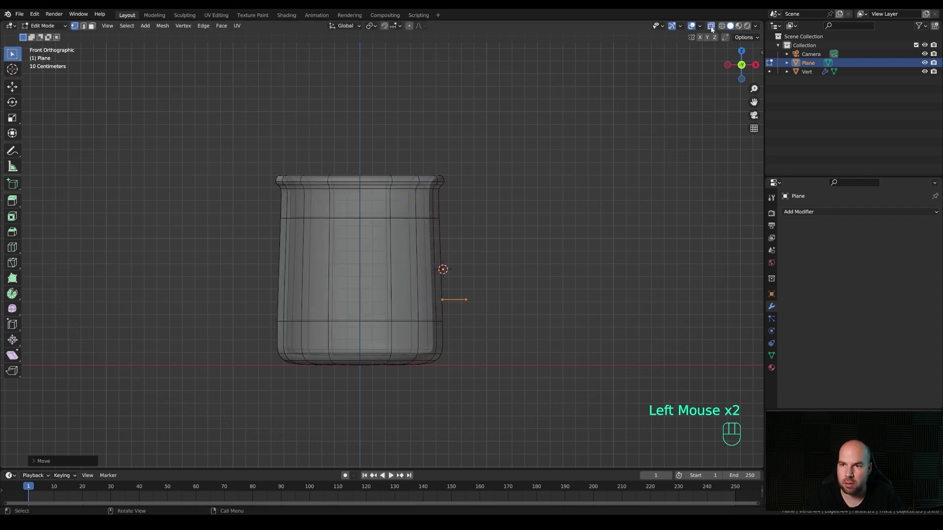
pyautogui.moveTo(460, 279); pyautogui.dragTo(482, 324)
pyautogui.moveTo(483, 324); pyautogui.dragTo(474, 284, button='middle')
pyautogui.press('KP_1')
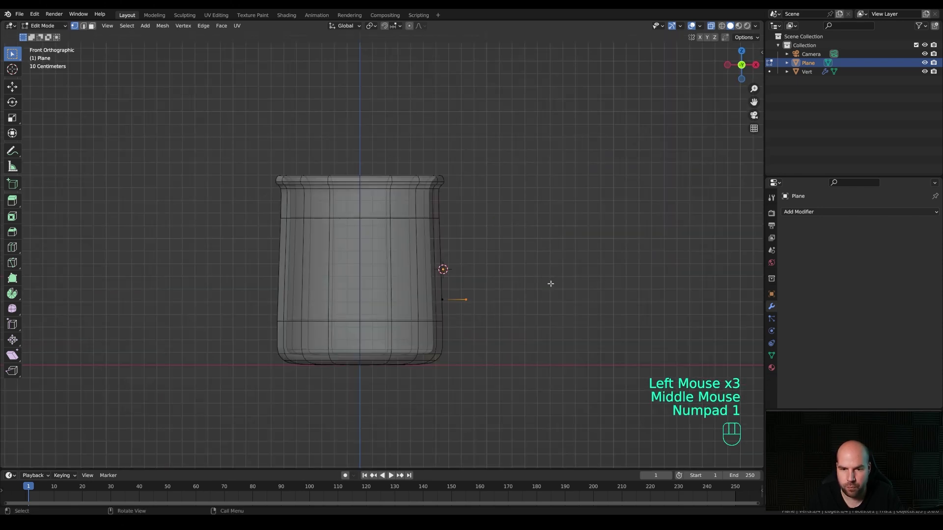
pyautogui.press('g')
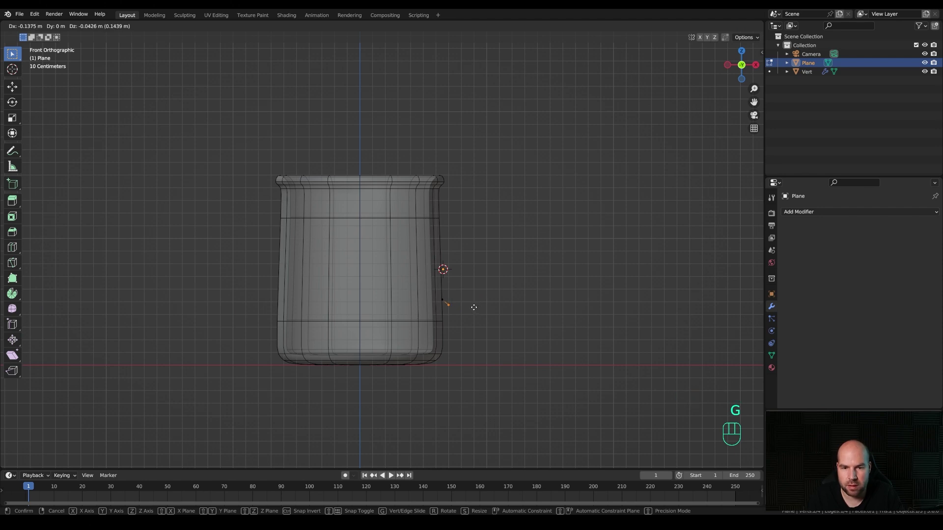
pyautogui.click(473, 308)
# Step: Extrude the outer edge four times, outward and then upward, to shape the lower half of a curved cup handle
pyautogui.press('e')
pyautogui.click(486, 310)
pyautogui.press('e')
pyautogui.click(500, 301)
pyautogui.press('e')
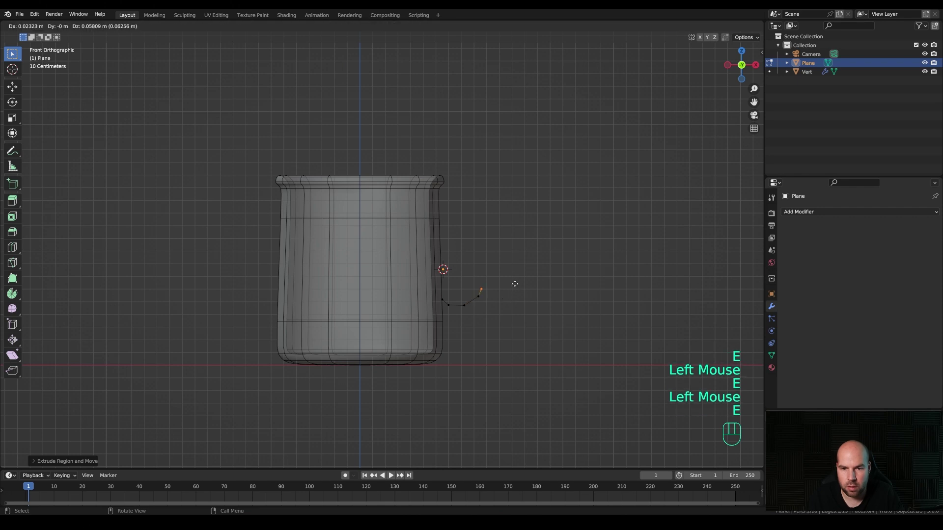
pyautogui.click(517, 277)
pyautogui.press('e')
pyautogui.click(519, 257)
# Step: Continue extruding the edge up and back toward the cup to finish the handle's upper curve, ending with a short segment at the wall
pyautogui.press('e')
pyautogui.click(515, 224)
pyautogui.press('e')
pyautogui.click(515, 223)
pyautogui.press('e')
pyautogui.click(508, 209)
pyautogui.press('e')
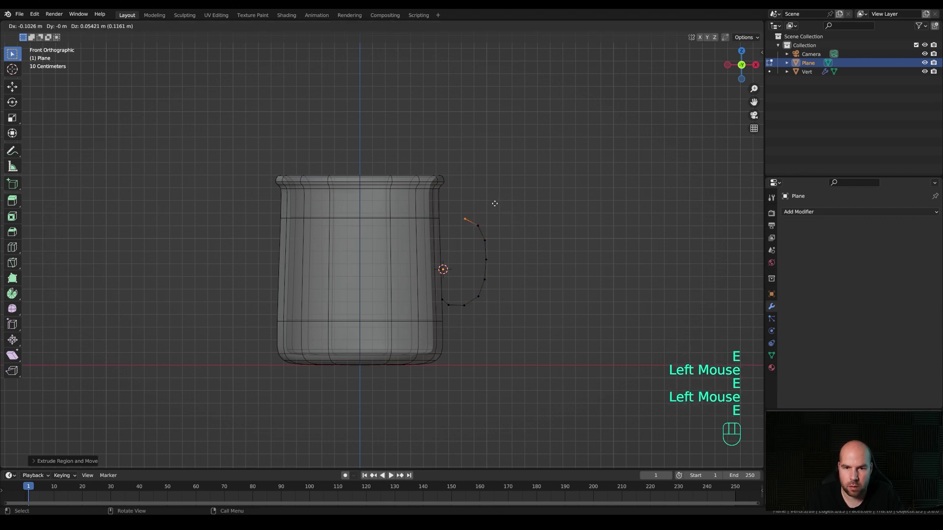
pyautogui.click(474, 204)
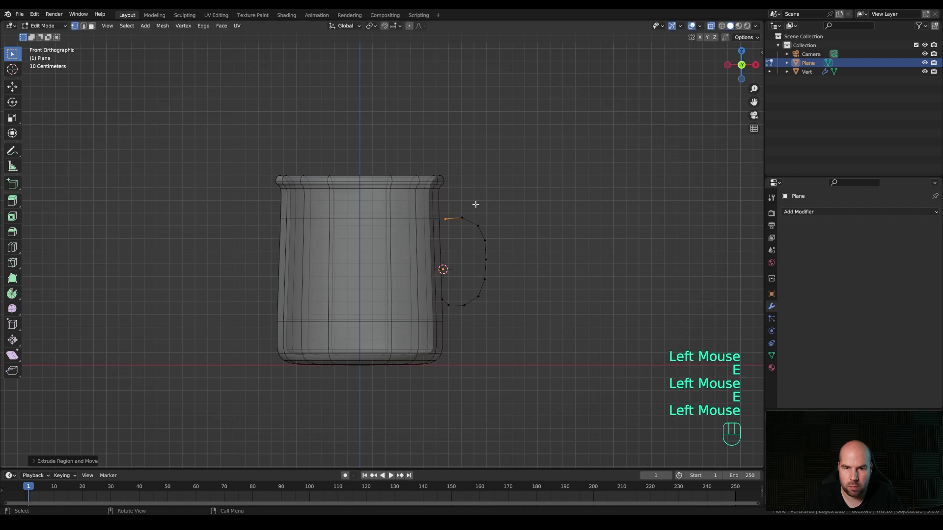
pyautogui.press('g')
pyautogui.click(477, 208)
pyautogui.press('e')
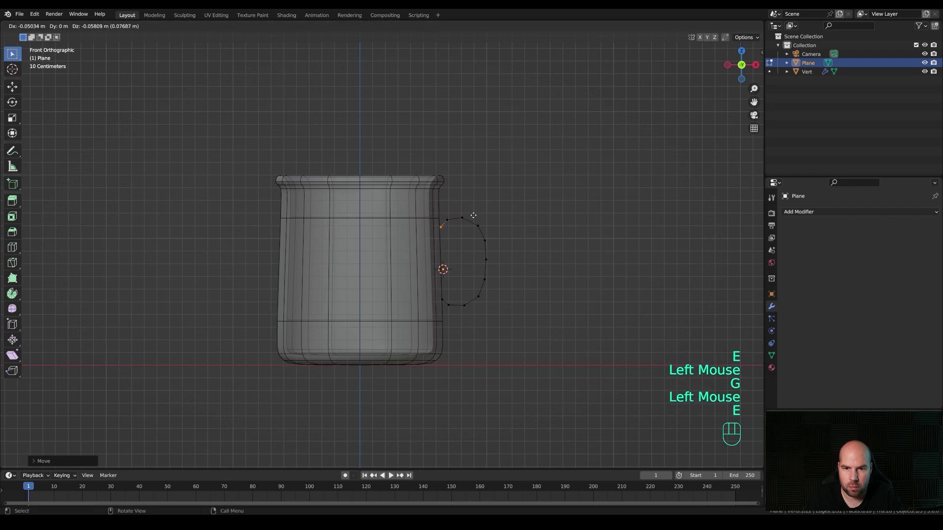
pyautogui.click(473, 215)
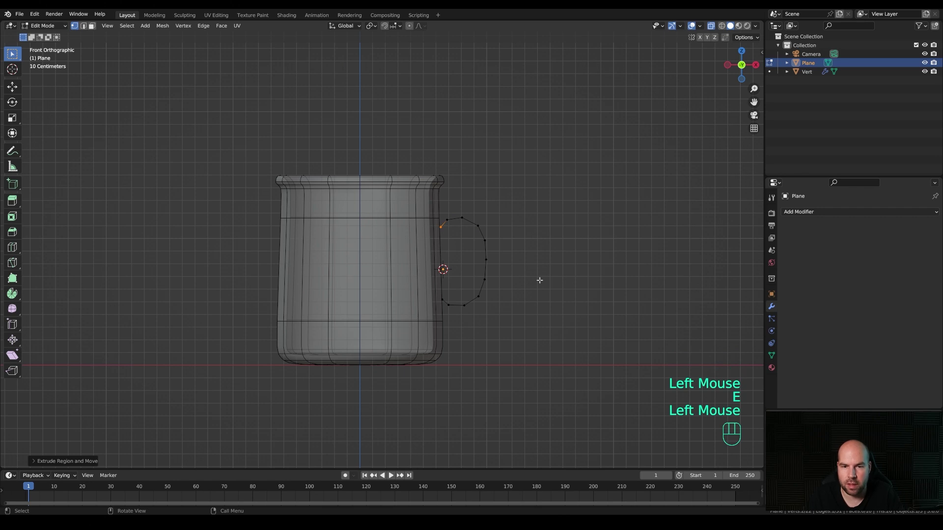
# Step: Widen the whole handle strip by scaling all its geometry along the Y axis by about 1.39
pyautogui.moveTo(494, 282); pyautogui.dragTo(498, 314, button='middle')
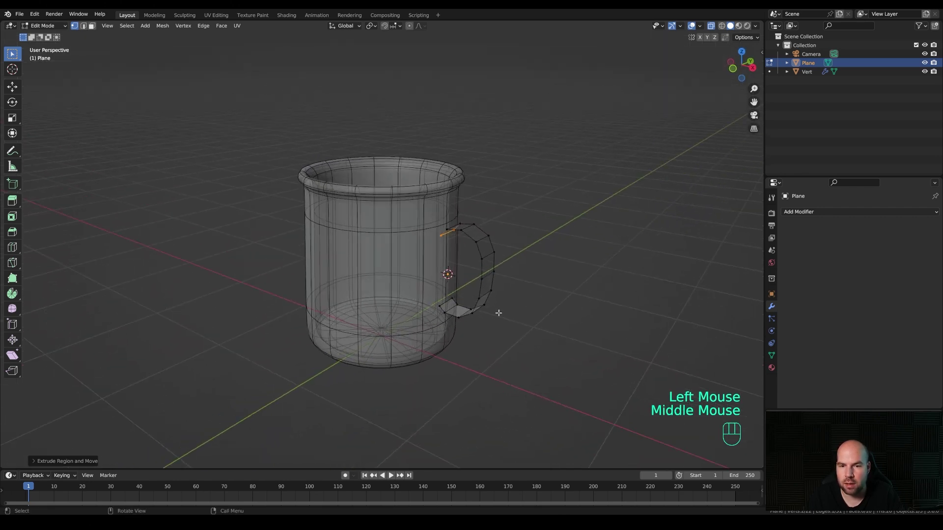
pyautogui.moveTo(525, 261)
pyautogui.mouseDown(button='middle')
pyautogui.moveTo(538, 284)
pyautogui.moveTo(520, 290)
pyautogui.moveTo(534, 288)
pyautogui.moveTo(462, 301)
pyautogui.moveTo(549, 288)
pyautogui.moveTo(523, 255)
pyautogui.mouseUp(button='middle')
pyautogui.press('a')
pyautogui.moveTo(587, 267); pyautogui.dragTo(577, 271, button='middle')
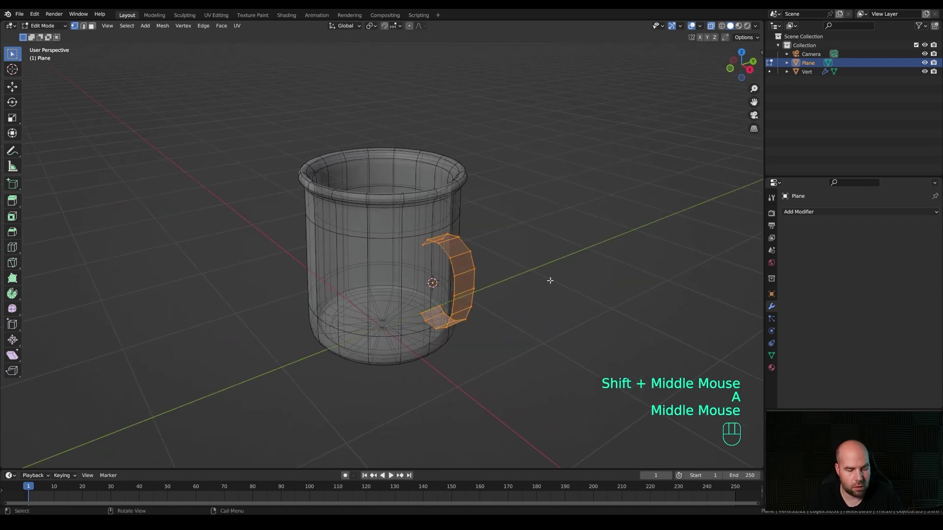
pyautogui.press('s')
pyautogui.press('y')
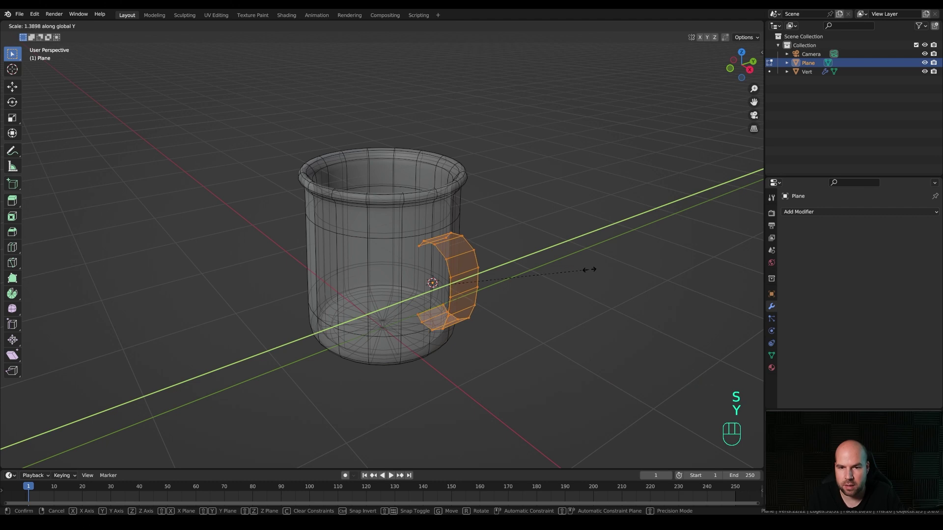
pyautogui.click(588, 269)
pyautogui.moveTo(584, 267); pyautogui.dragTo(568, 271, button='middle')
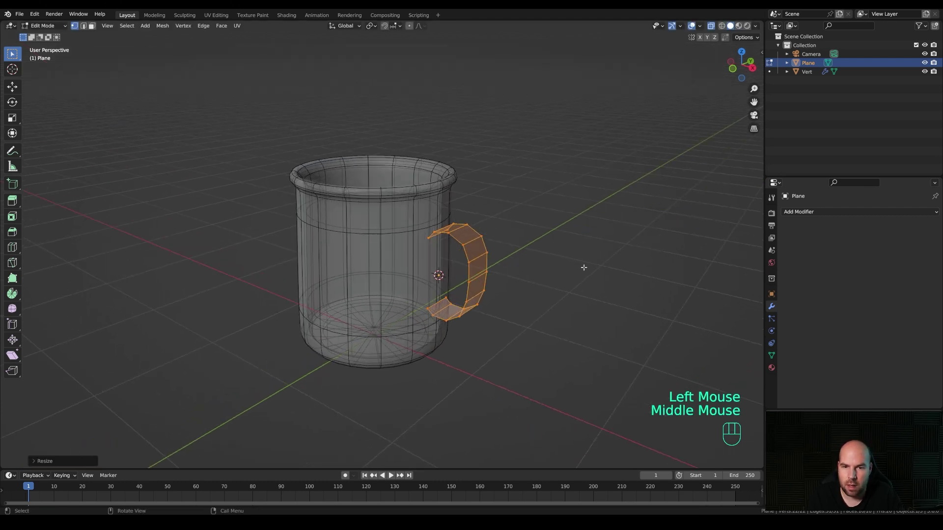
# Step: Return to Object Mode and add a Solidify modifier to the handle with a thickness of 0.108 m
pyautogui.press('Tab')
pyautogui.click(796, 211)
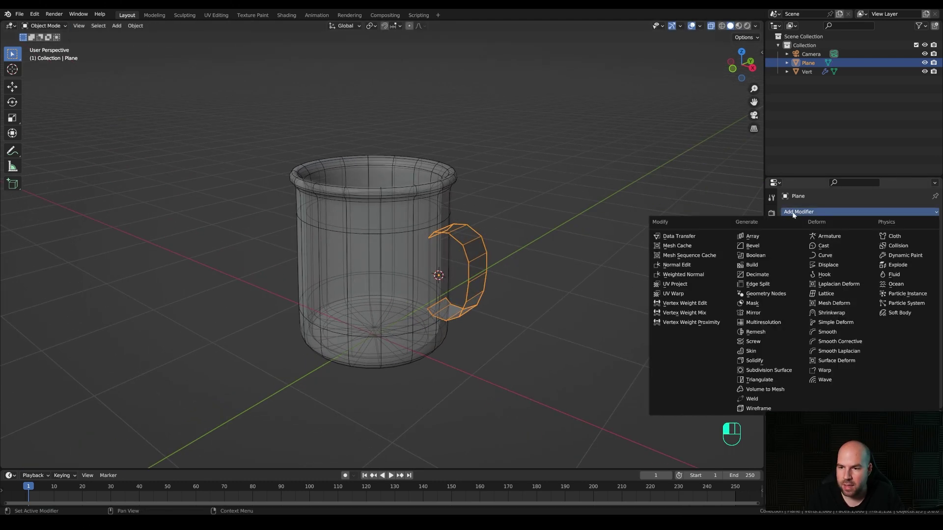
pyautogui.click(750, 360)
pyautogui.keyDown('shift'); pyautogui.moveTo(883, 250); pyautogui.dragTo(892, 250); pyautogui.keyUp('shift')
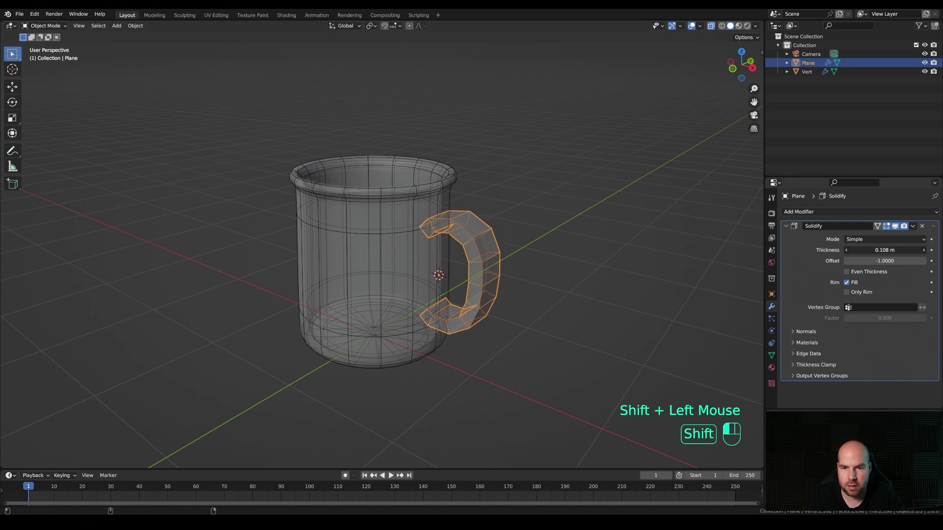
# Step: Add a Subdivision Surface modifier to the handle and turn off X-ray display
pyautogui.click(790, 212)
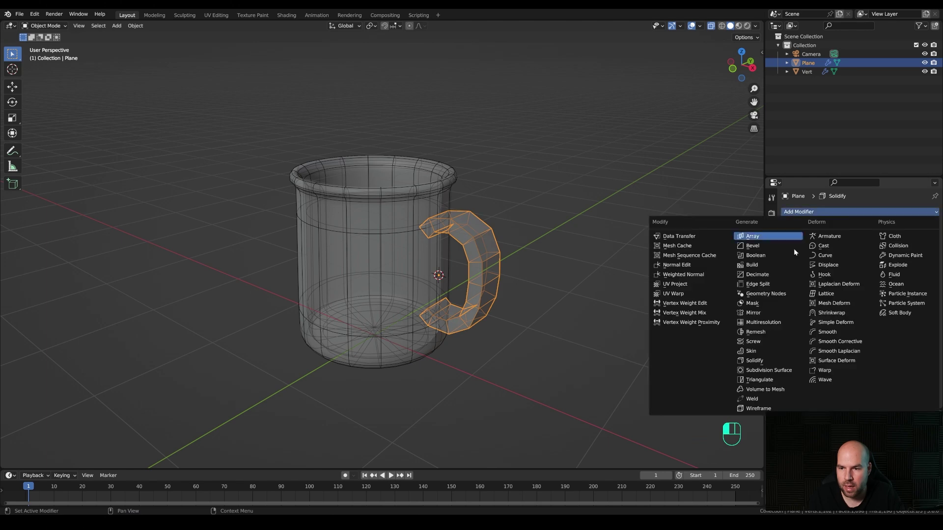
pyautogui.click(768, 371)
pyautogui.moveTo(535, 275); pyautogui.dragTo(576, 288, button='middle')
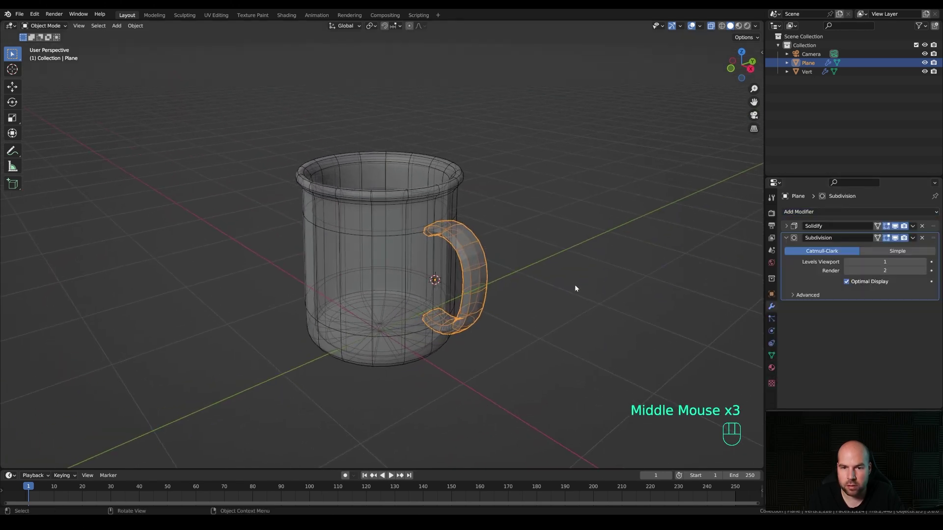
pyautogui.click(711, 26)
pyautogui.press('less')
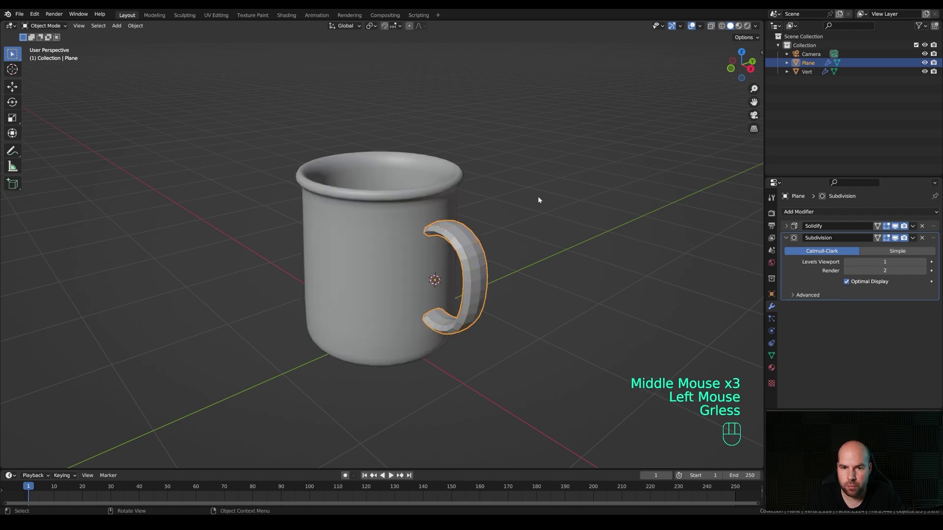
pyautogui.moveTo(538, 198); pyautogui.dragTo(486, 267, button='middle')
# Step: Add a centred loop cut running lengthwise along the handle, and return to Object Mode
pyautogui.press('Tab')
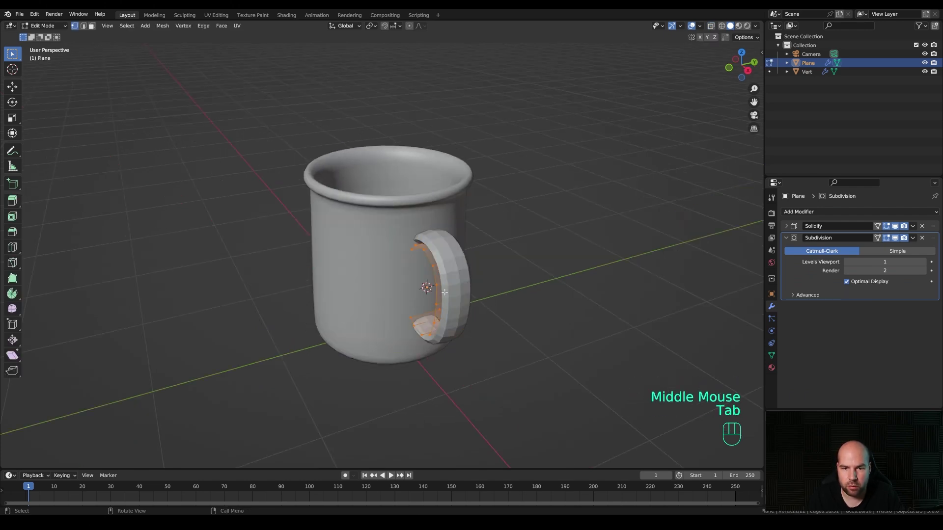
pyautogui.hotkey('ctrl', 'r')
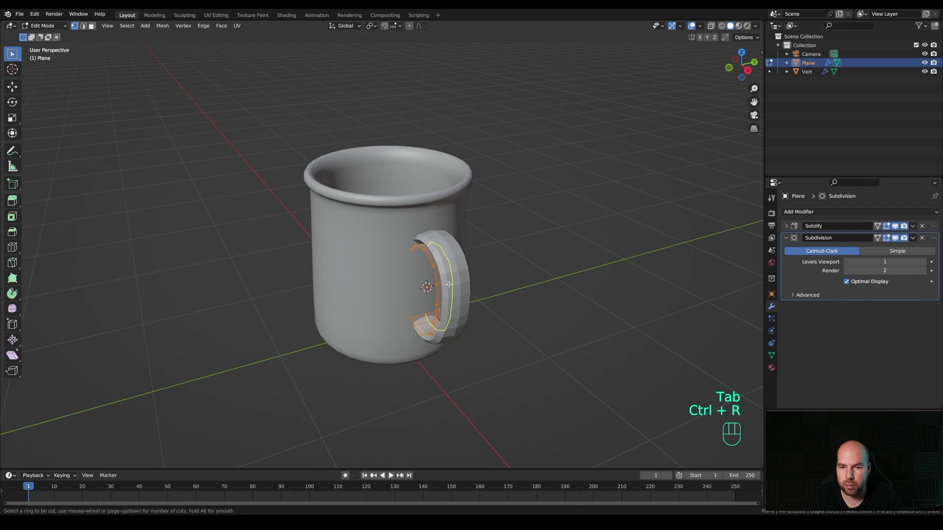
pyautogui.click(450, 285)
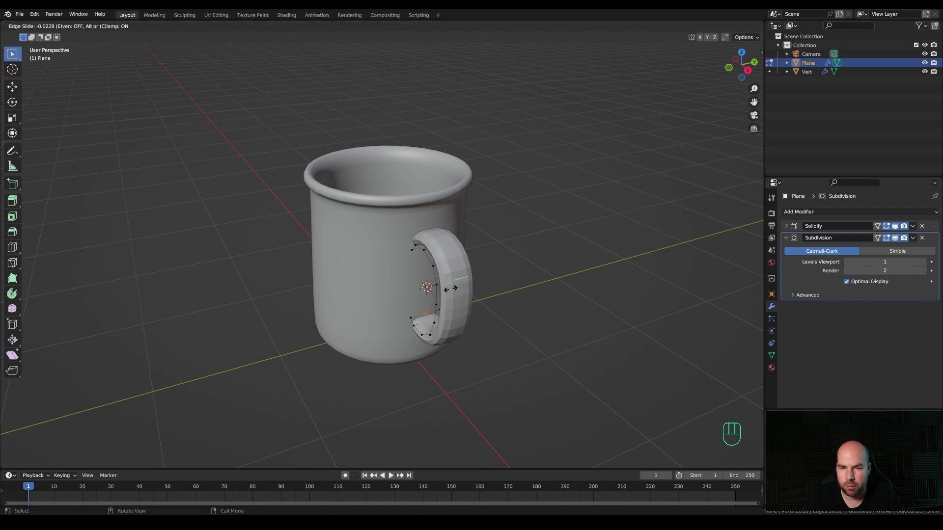
pyautogui.rightClick(523, 302)
pyautogui.moveTo(523, 302); pyautogui.dragTo(433, 243, button='middle')
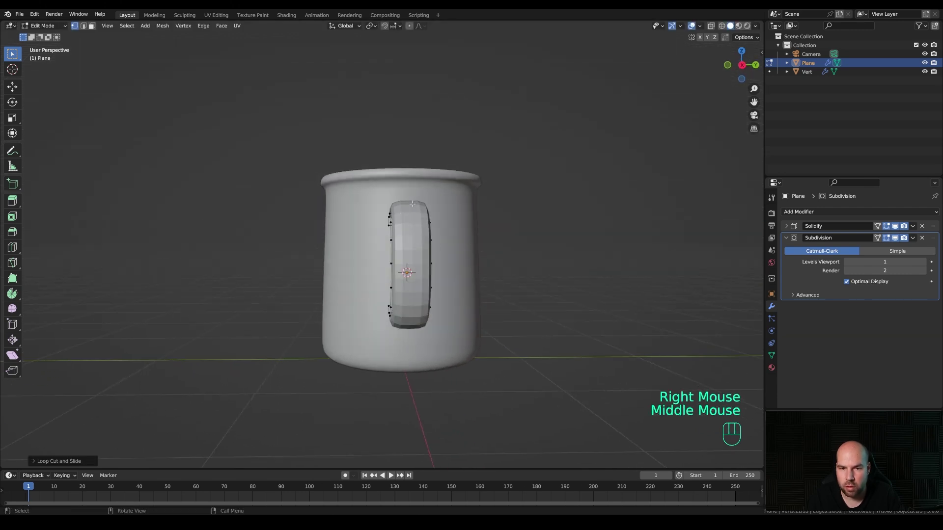
pyautogui.moveTo(403, 209); pyautogui.dragTo(537, 268, button='middle')
pyautogui.press('Tab')
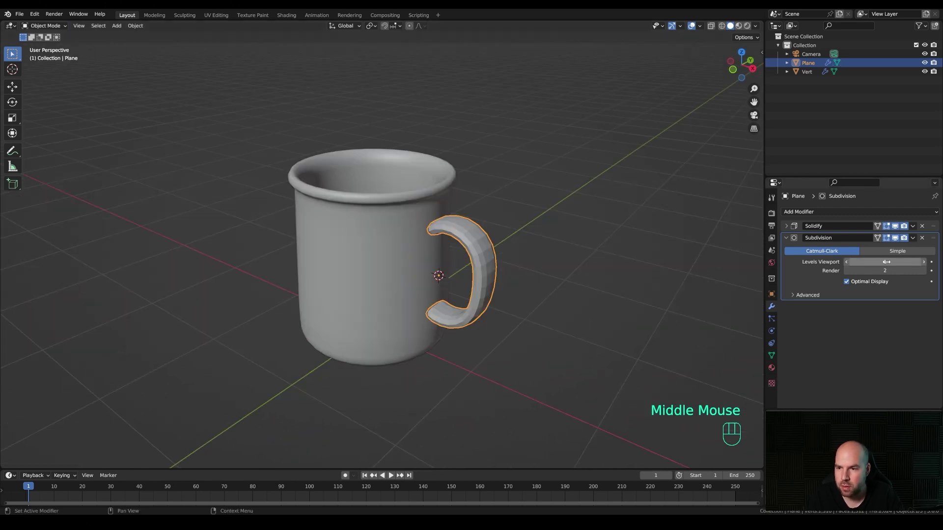
# Step: Set the Solidify thickness of the handle to 0.122 m and that of the cup to -0.115 m
pyautogui.click(795, 228)
pyautogui.keyDown('shift'); pyautogui.moveTo(886, 251); pyautogui.dragTo(893, 250); pyautogui.keyUp('shift')
pyautogui.click(437, 211)
pyautogui.click(794, 372)
pyautogui.click(786, 372)
pyautogui.scroll(-2, 893, 350)
pyautogui.moveTo(884, 328)
pyautogui.keyDown('shift'); pyautogui.mouseDown()
pyautogui.moveTo(869, 328)
pyautogui.moveTo(879, 328)
pyautogui.mouseUp(); pyautogui.keyUp('shift')
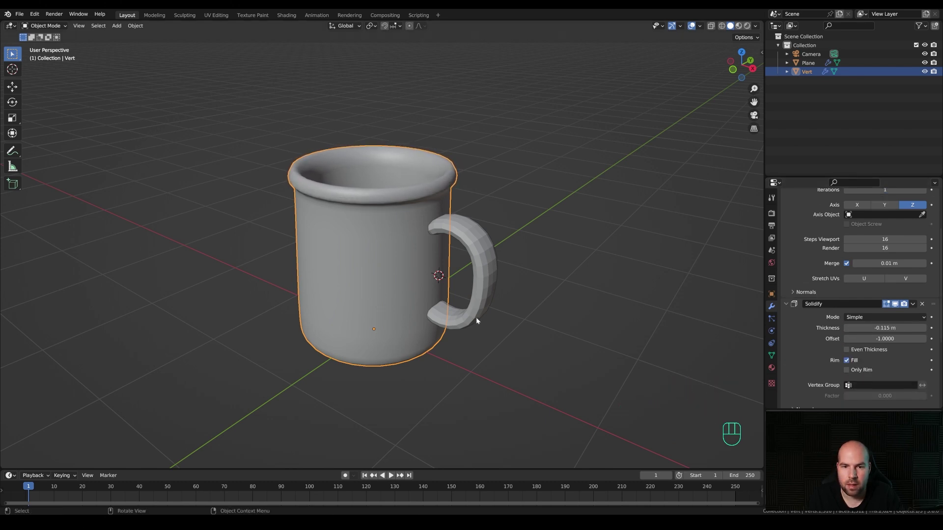
# Step: Edit the handle in front view with X-ray on and move its lower end vertices about 0.06 m up and slightly outward
pyautogui.click(494, 288)
pyautogui.press('KP_1')
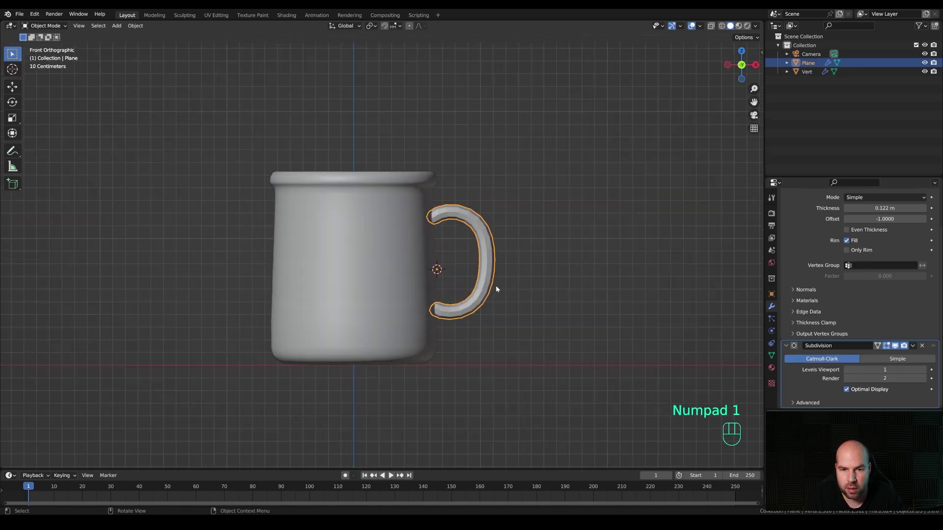
pyautogui.scroll(1, 500, 281)
pyautogui.press('Tab')
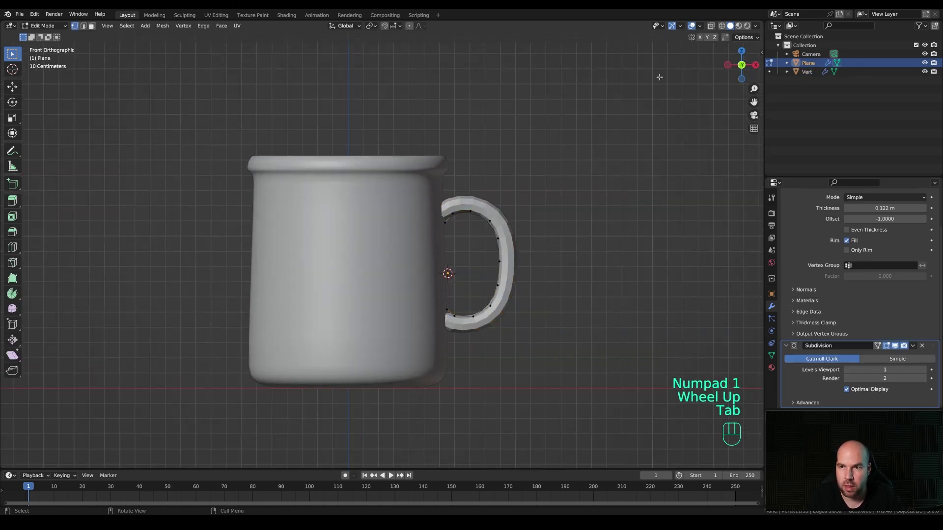
pyautogui.click(711, 25)
pyautogui.press('g')
pyautogui.click(435, 301)
pyautogui.moveTo(434, 301); pyautogui.dragTo(454, 313)
pyautogui.press('g')
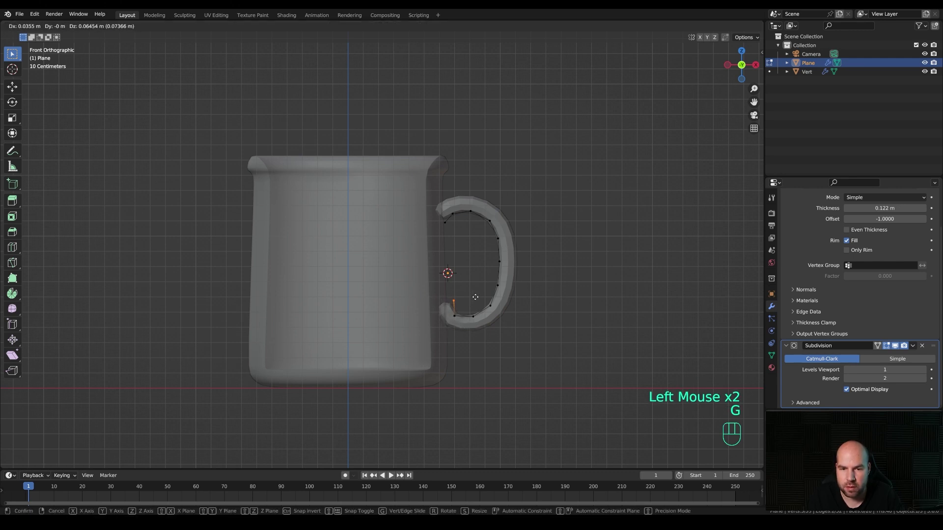
pyautogui.click(472, 297)
# Step: Move the handle's upper end vertices about 0.05 m down and 0.04 m away from the cup
pyautogui.click(446, 223)
pyautogui.press('g')
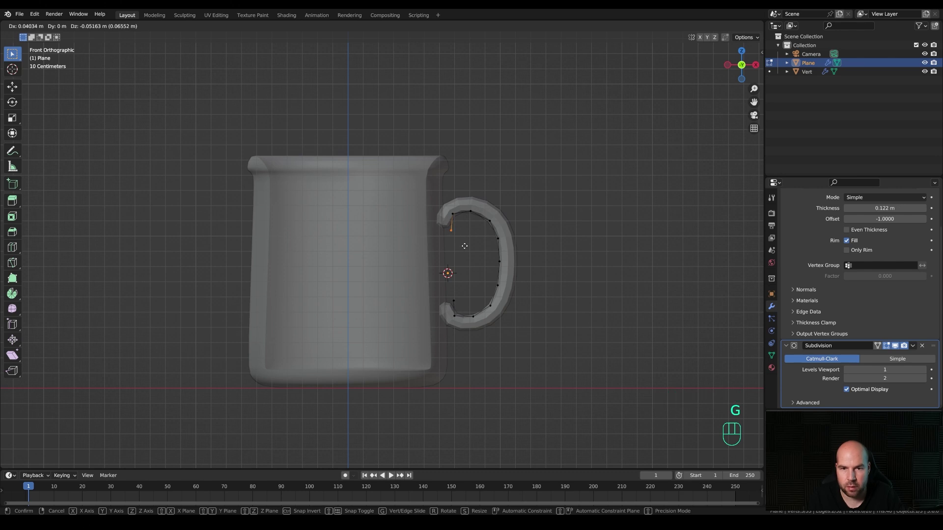
pyautogui.doubleClick(464, 247)
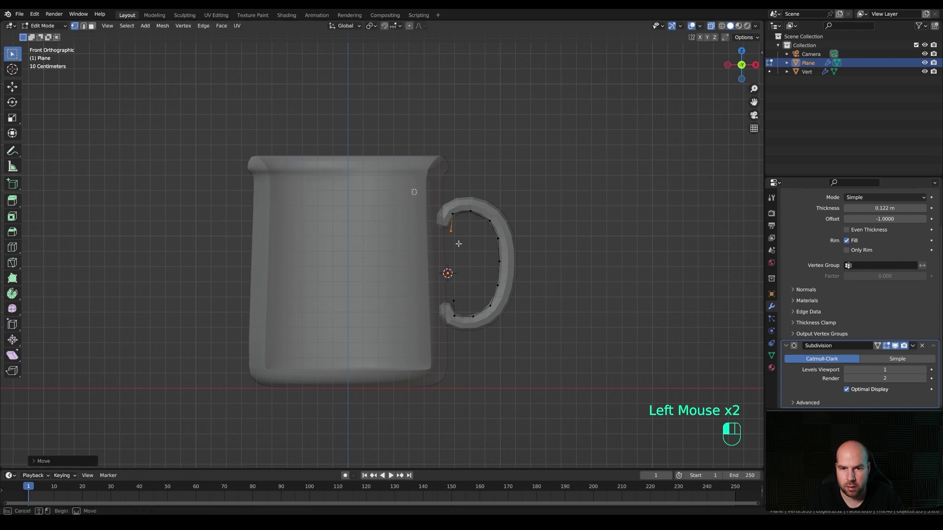
# Step: Shift the handle's entire geometry slightly outward along X, and scale the handle up to about 1.1 in Object Mode
pyautogui.press('g')
pyautogui.press('x')
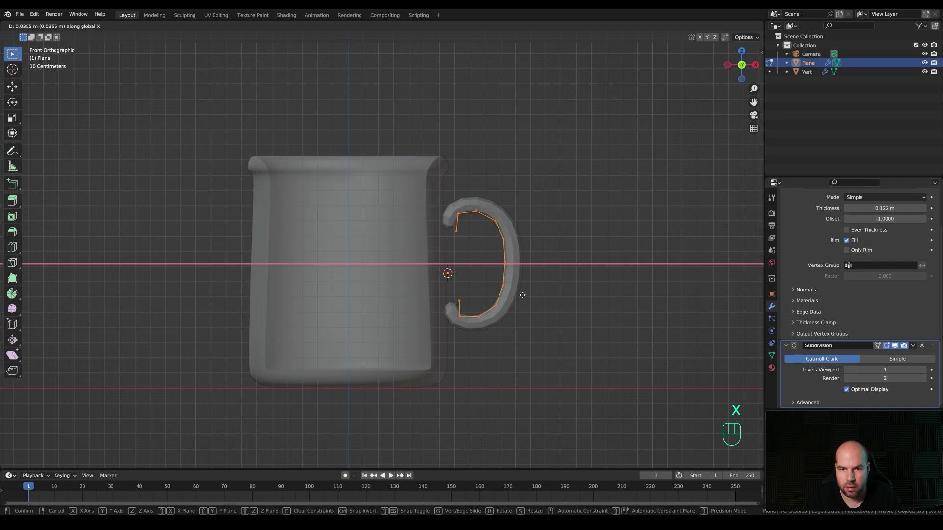
pyautogui.click(527, 302)
pyautogui.press('Tab')
pyautogui.press('s')
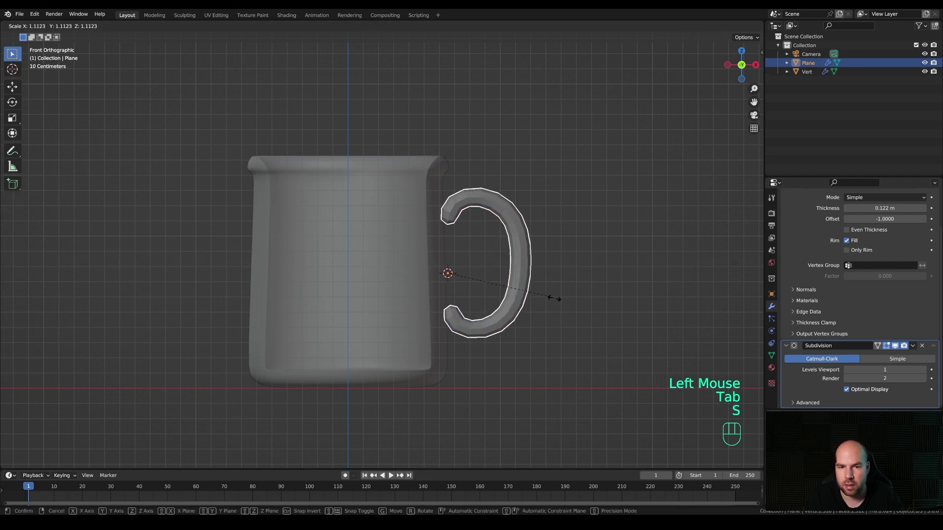
pyautogui.click(549, 295)
# Step: Raise the handle's Subdivision viewport level to 2 and apply smooth shading to it
pyautogui.moveTo(549, 295); pyautogui.dragTo(581, 304, button='middle')
pyautogui.scroll(-2, 898, 359)
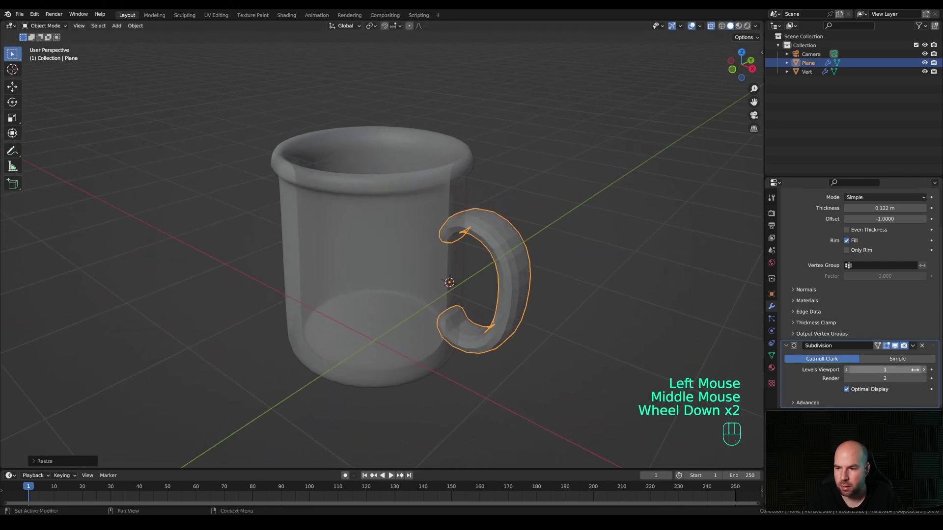
pyautogui.click(924, 369)
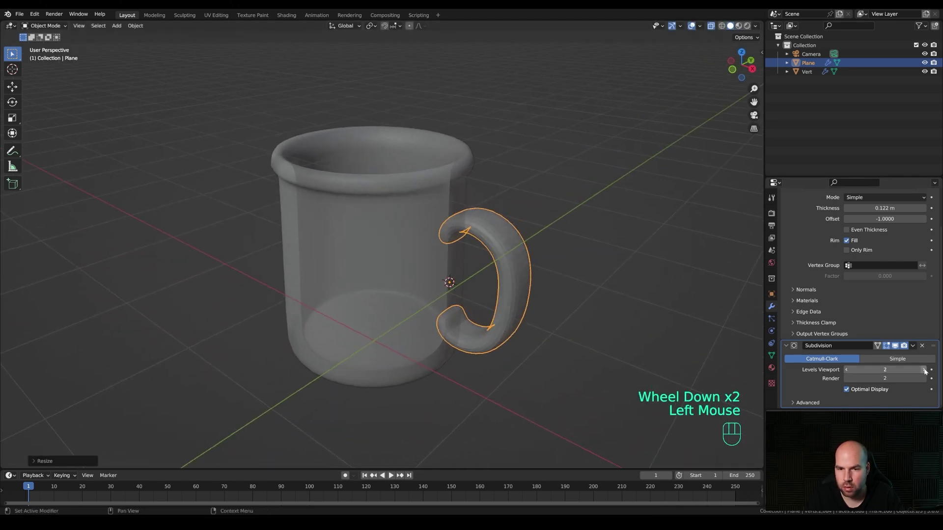
pyautogui.rightClick(517, 250)
pyautogui.click(516, 249)
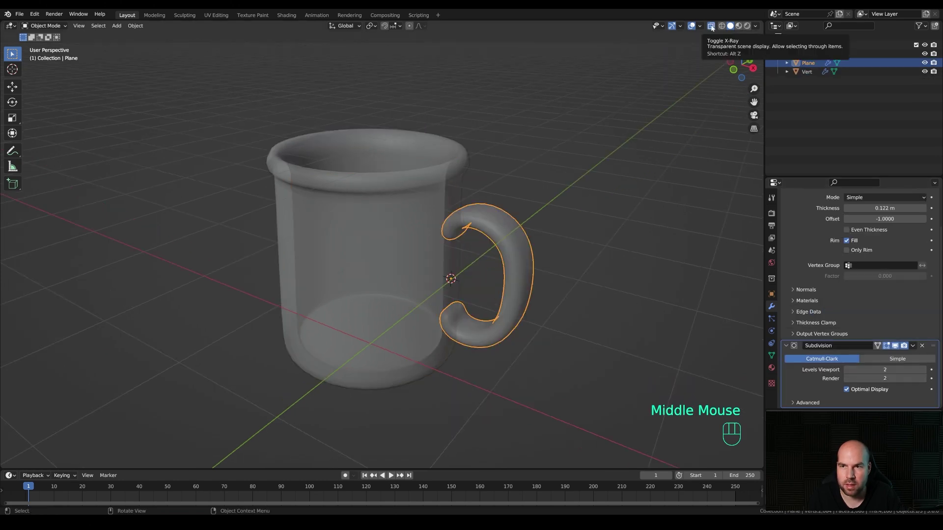
# Step: Turn off X-ray display and return the 3D cursor to the world origin
pyautogui.click(711, 25)
pyautogui.scroll(-3, 502, 252)
pyautogui.moveTo(503, 253); pyautogui.dragTo(482, 240, button='middle')
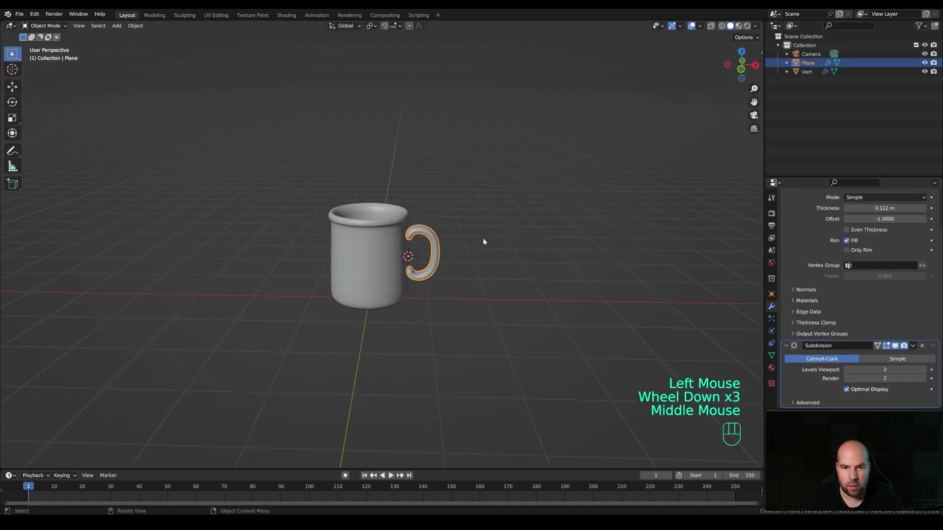
pyautogui.hotkey('shift', 's')
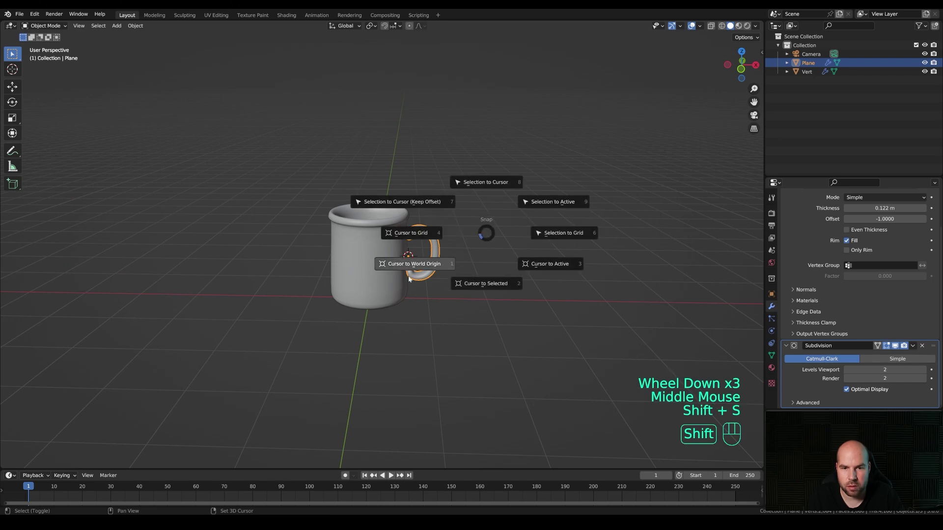
pyautogui.click(413, 263)
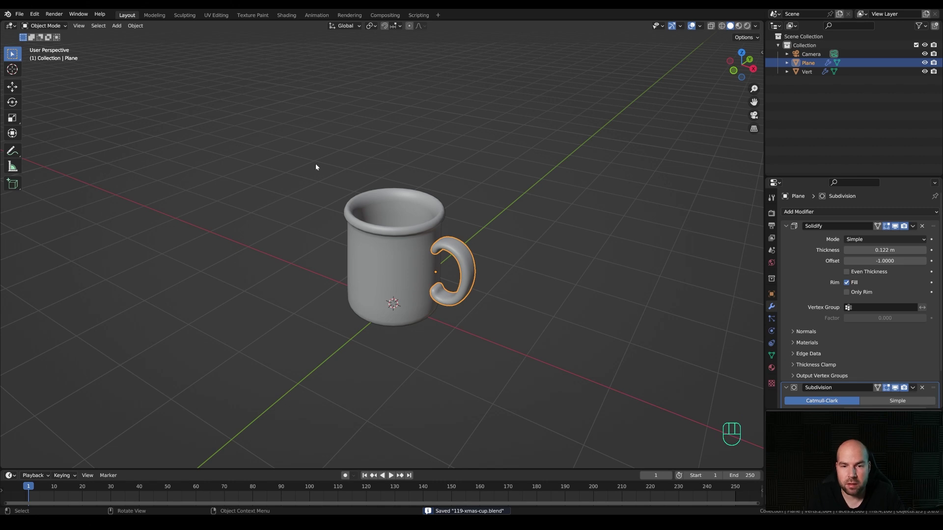
# Step: Hide the cup and handle, and add a single vertex at the world origin in front view
pyautogui.moveTo(315, 164); pyautogui.dragTo(505, 284)
pyautogui.press('h')
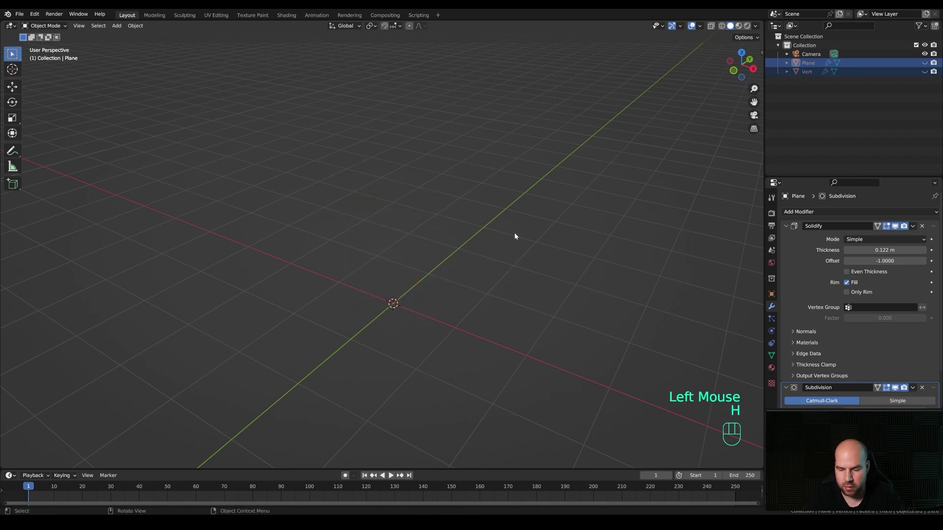
pyautogui.press('KP_1')
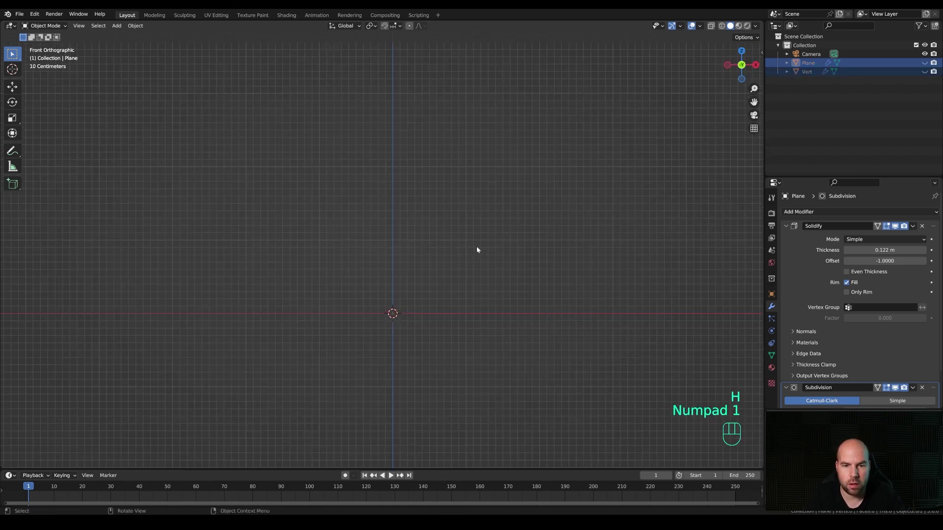
pyautogui.hotkey('shift', 'a')
pyautogui.moveTo(450, 232)
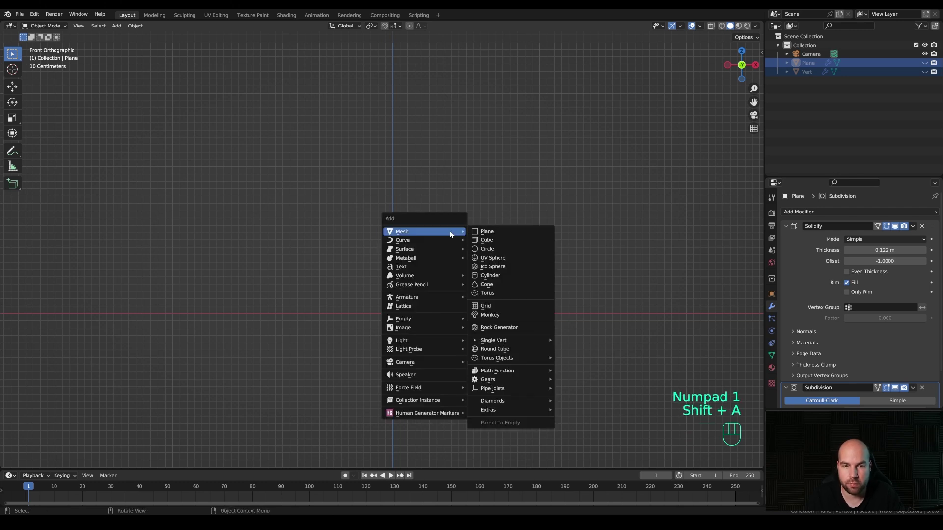
pyautogui.moveTo(530, 341)
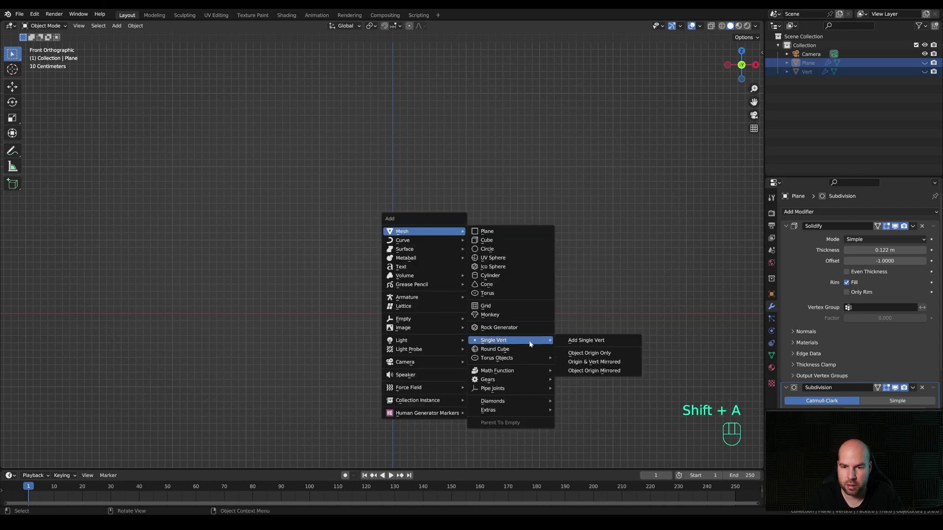
pyautogui.click(589, 342)
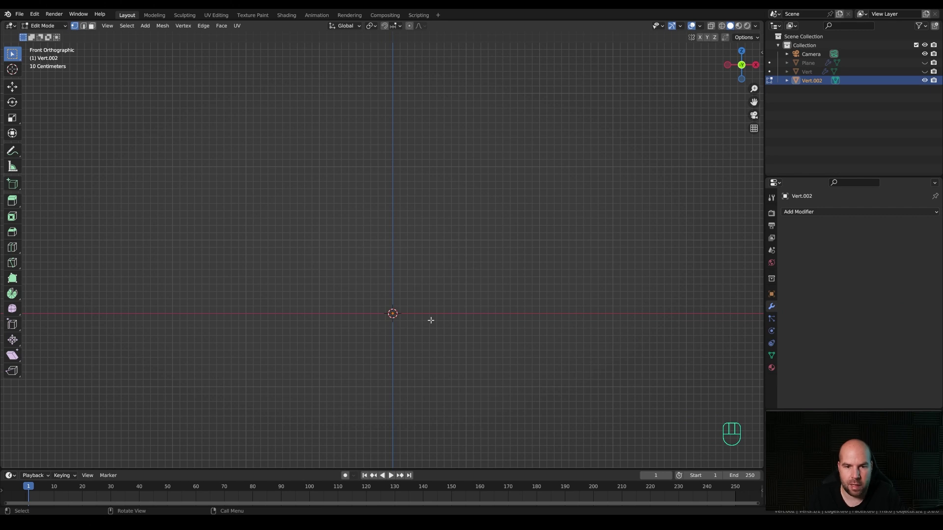
# Step: Extrude the vertex about 2 m up along Z, about 0.78 m along X, and about 0.75 m back down
pyautogui.press('e')
pyautogui.press('z')
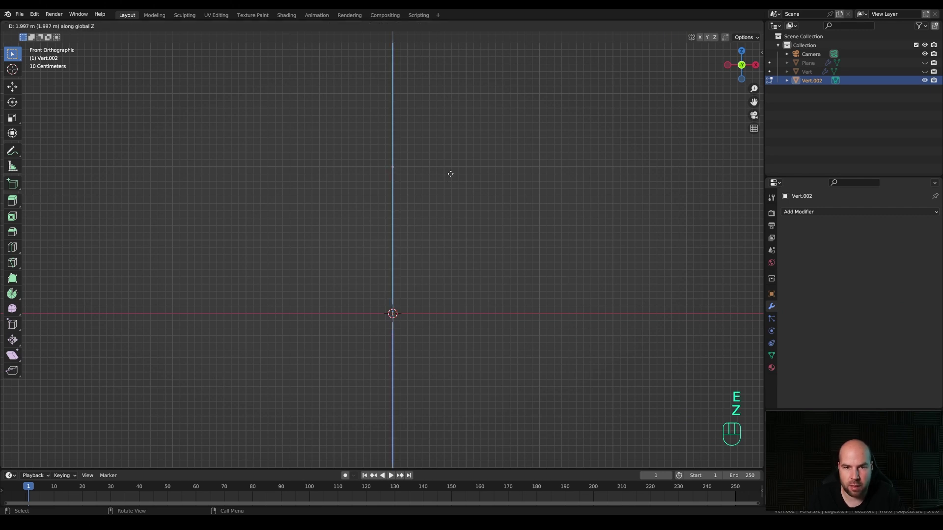
pyautogui.click(450, 174)
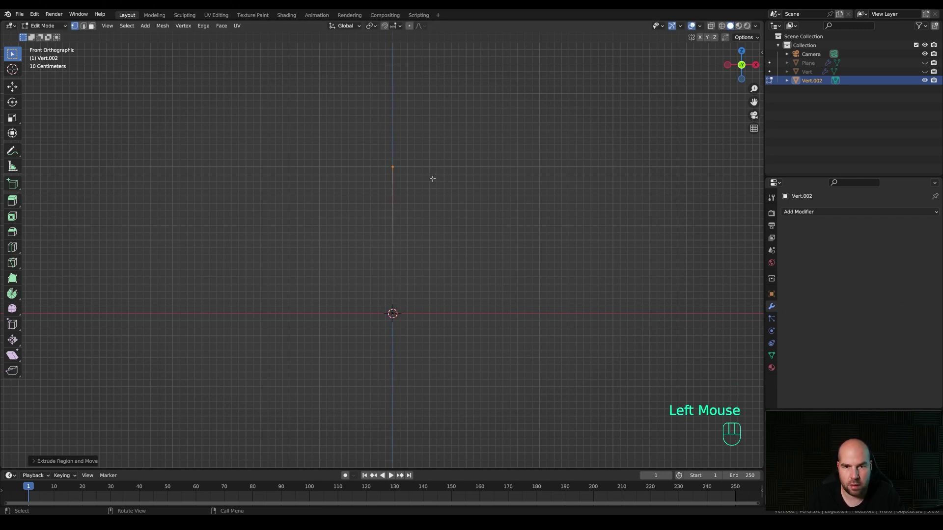
pyautogui.press('e')
pyautogui.press('x')
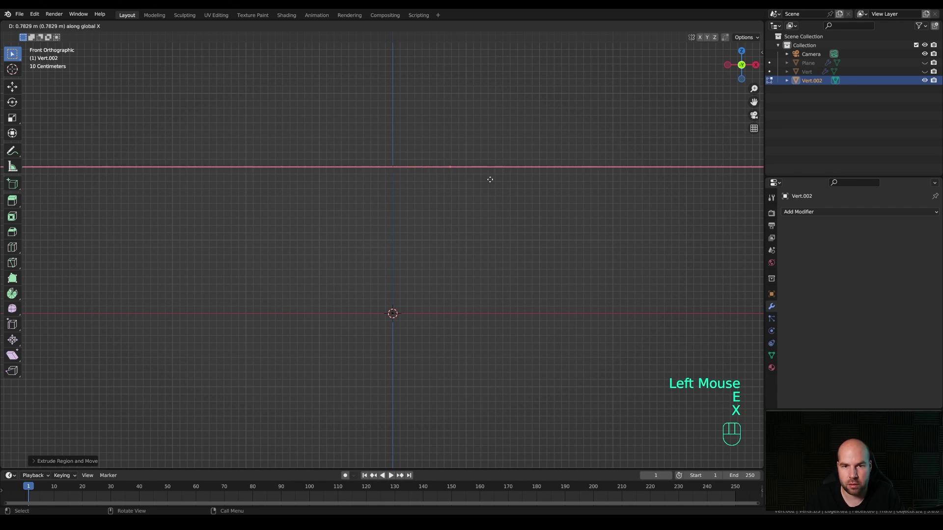
pyautogui.click(491, 180)
pyautogui.press('e')
pyautogui.press('z')
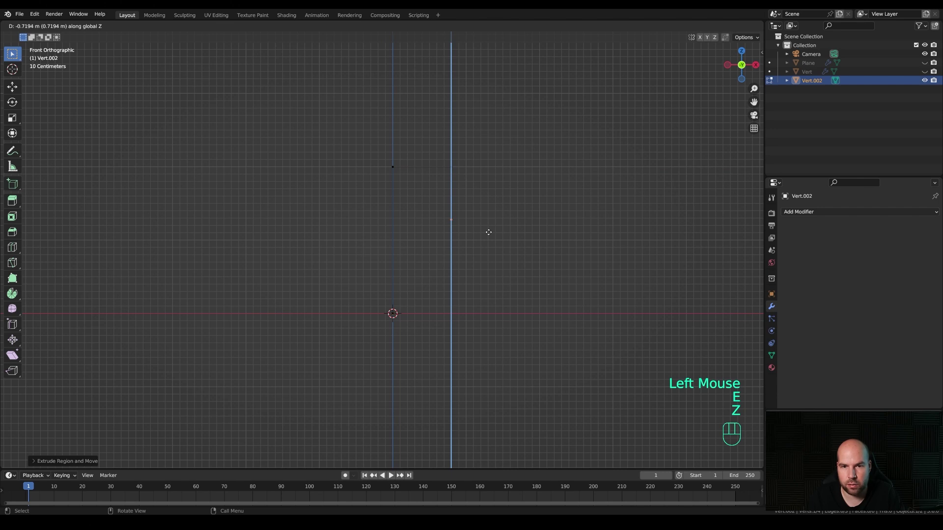
pyautogui.click(488, 235)
# Step: Bevel the profile's two upper corner vertices about 0.393 m wide with 6 segments to form a rounded hook
pyautogui.moveTo(356, 132); pyautogui.dragTo(548, 177)
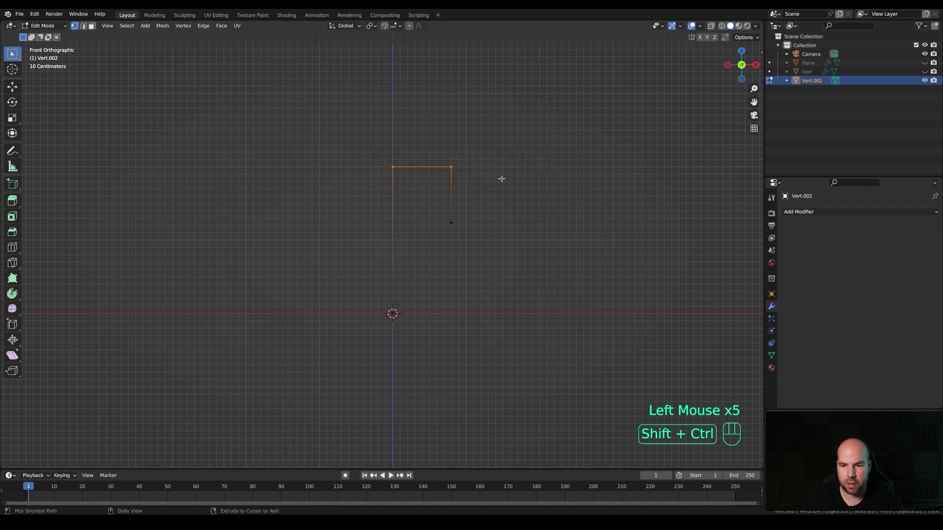
pyautogui.hotkey('ctrl', 'shift', 'b')
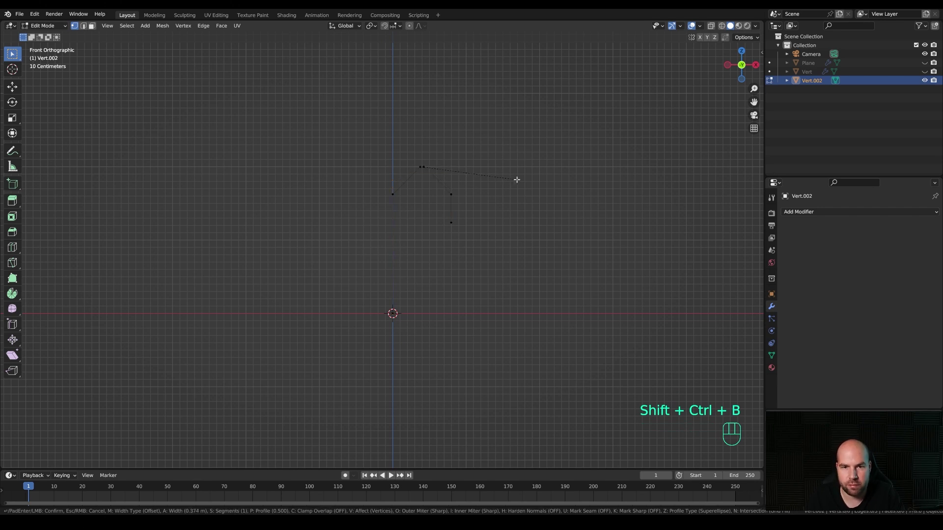
pyautogui.scroll(3, 516, 179)
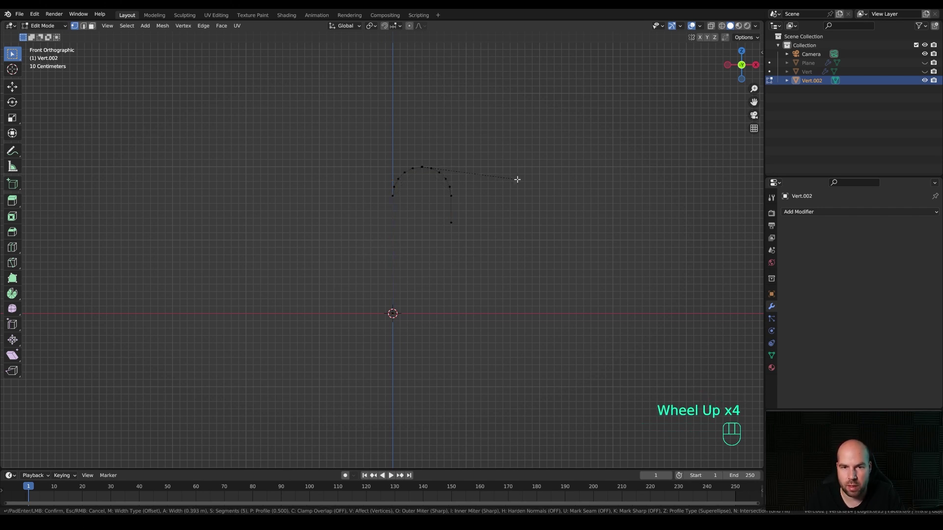
pyautogui.press('shift')
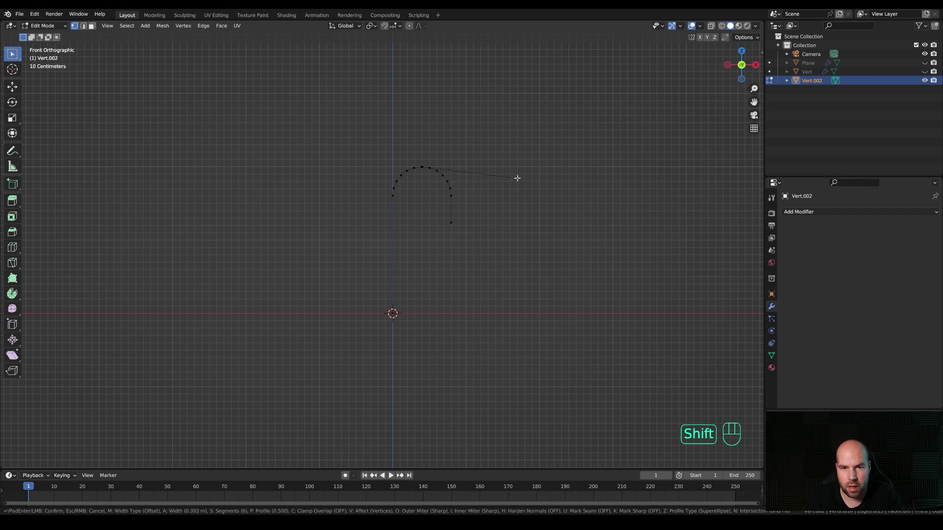
pyautogui.keyDown('shift'); pyautogui.click(515, 177); pyautogui.keyUp('shift')
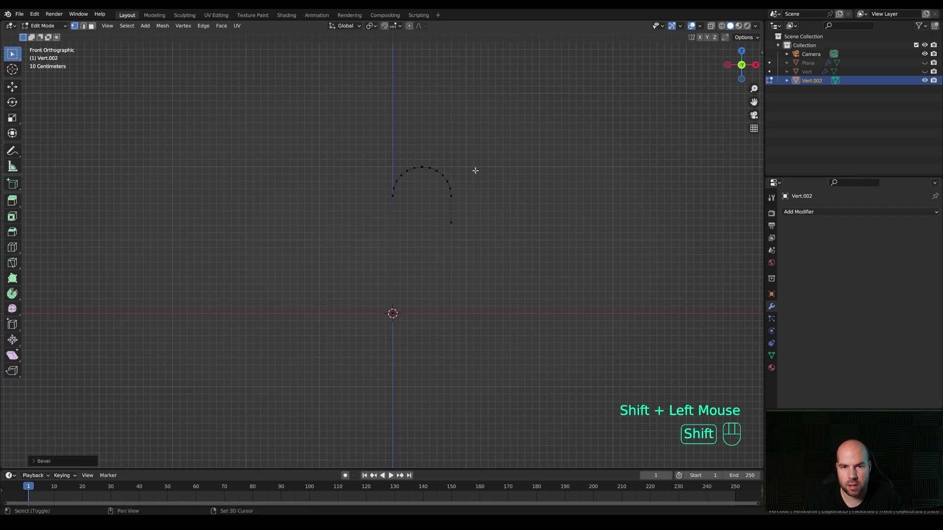
# Step: Merge the two nearly coincident vertices at the apex of the arc at their center
pyautogui.scroll(5, 423, 164)
pyautogui.keyDown('shift'); pyautogui.moveTo(461, 145); pyautogui.dragTo(391, 341, button='middle'); pyautogui.keyUp('shift')
pyautogui.scroll(2, 379, 195)
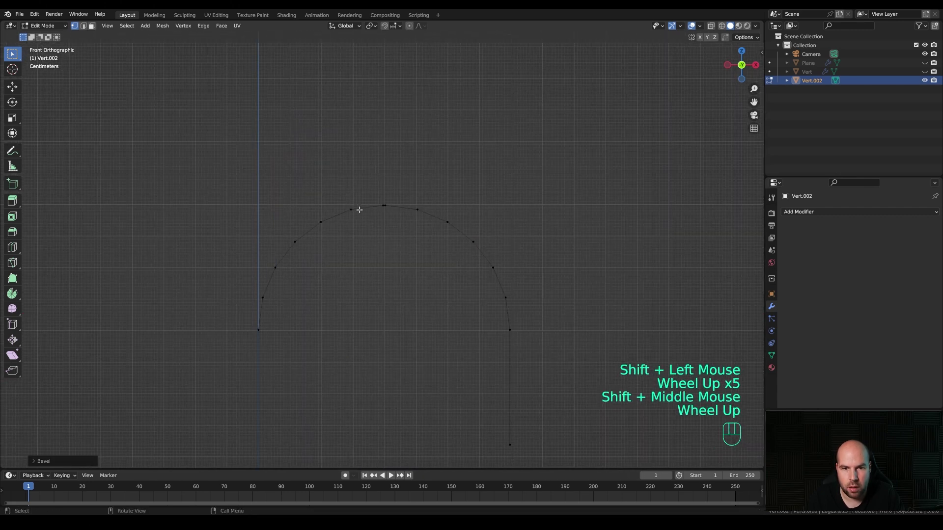
pyautogui.click(380, 196)
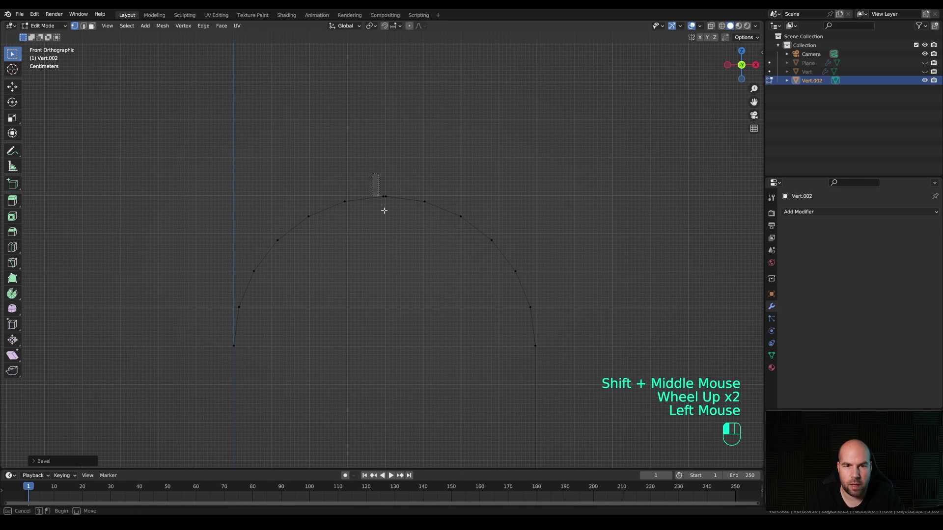
pyautogui.press('m')
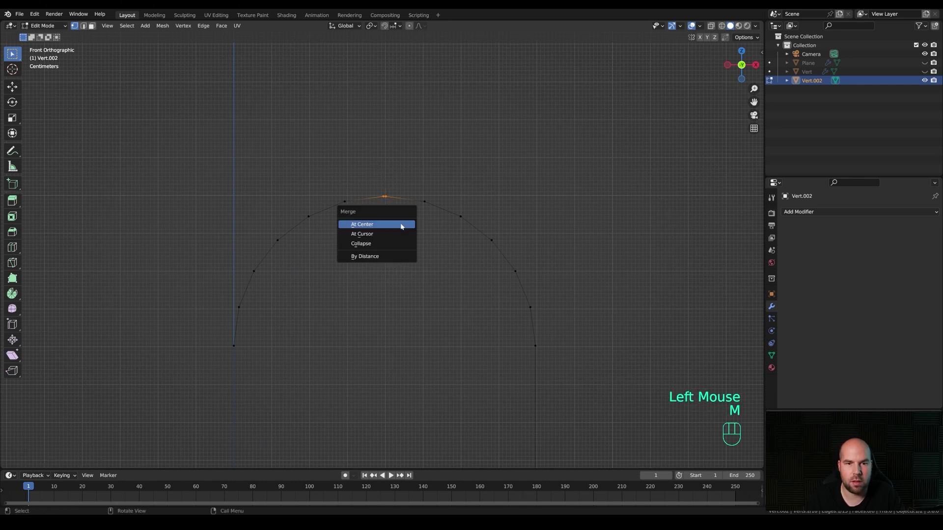
pyautogui.click(401, 223)
# Step: Leave Edit Mode and convert the hook-shaped mesh profile to a curve
pyautogui.scroll(-3, 388, 265)
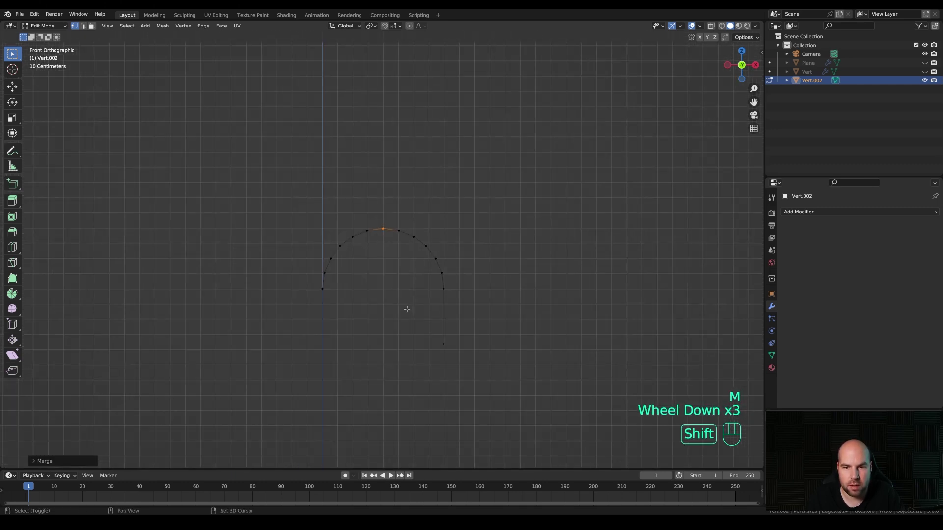
pyautogui.keyDown('shift'); pyautogui.moveTo(393, 226); pyautogui.dragTo(386, 143, button='middle'); pyautogui.keyUp('shift')
pyautogui.keyDown('shift'); pyautogui.moveTo(380, 269); pyautogui.dragTo(437, 276, button='middle'); pyautogui.keyUp('shift')
pyautogui.scroll(-1, 435, 277)
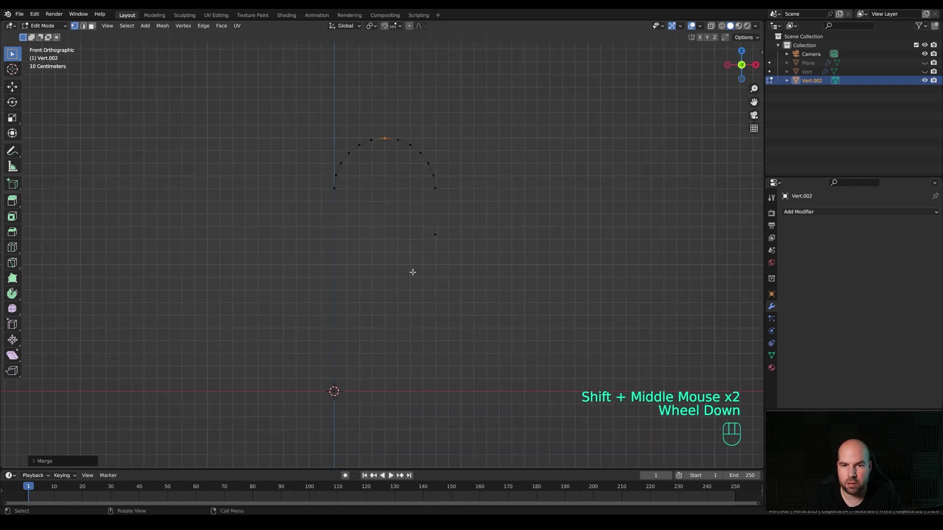
pyautogui.press('Tab')
pyautogui.rightClick(453, 215)
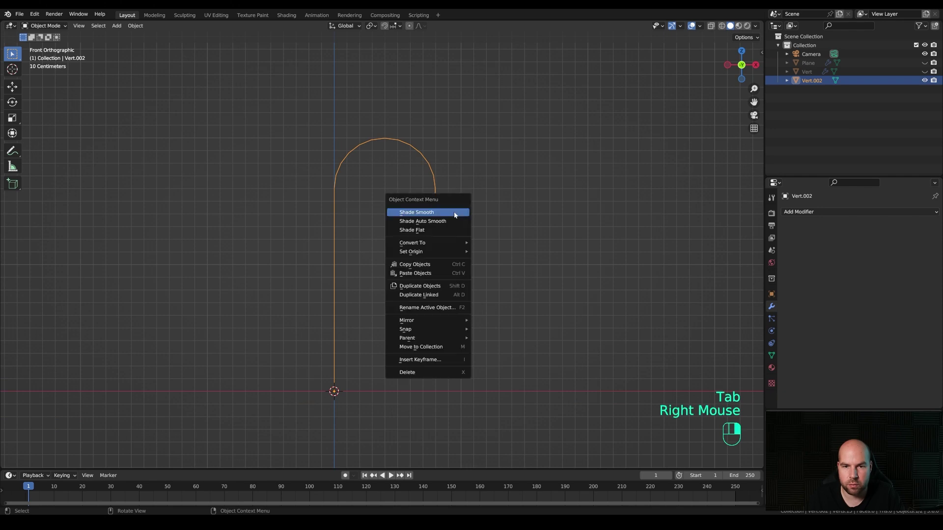
pyautogui.moveTo(453, 246)
pyautogui.click(515, 246)
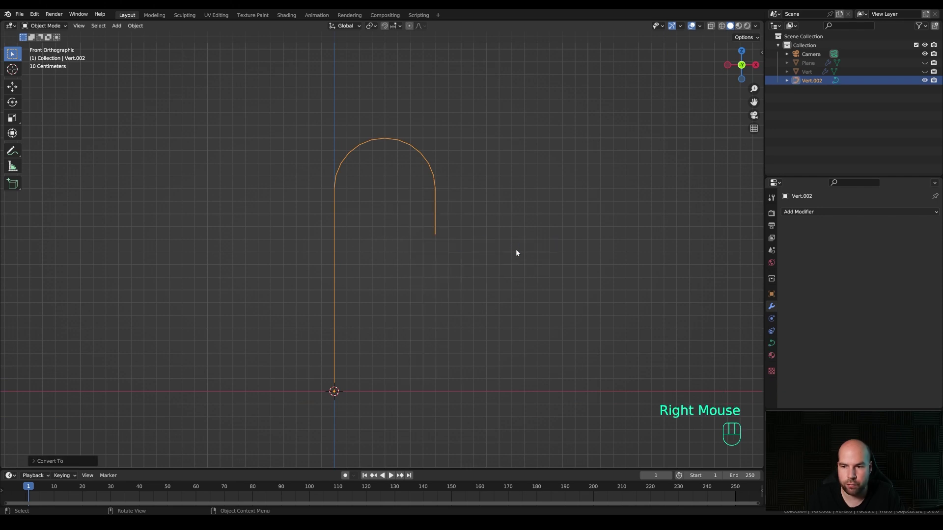
# Step: Give the hook curve a round bevel with a depth of 0.087 m
pyautogui.click(771, 343)
pyautogui.scroll(-4, 834, 341)
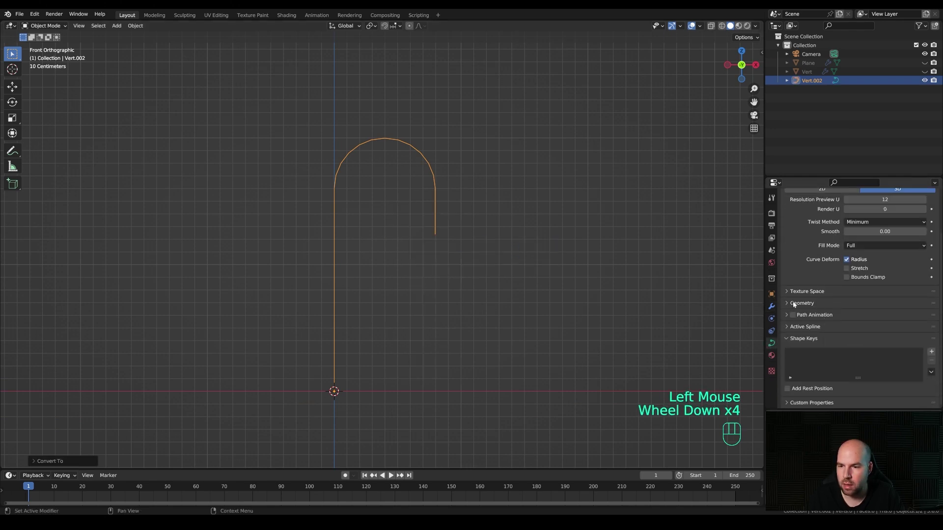
pyautogui.click(864, 303)
pyautogui.scroll(-1, 865, 334)
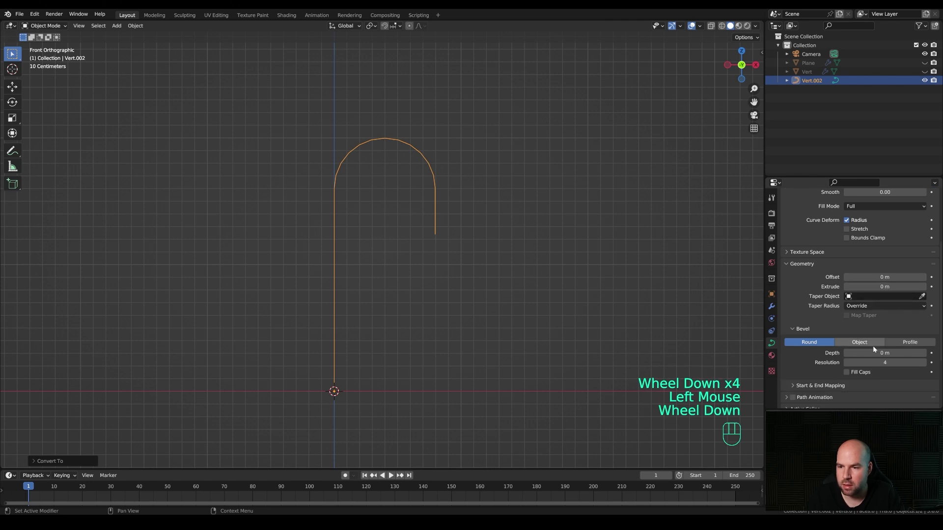
pyautogui.keyDown('shift'); pyautogui.click(870, 352); pyautogui.keyUp('shift')
pyautogui.keyDown('shift'); pyautogui.moveTo(870, 353); pyautogui.dragTo(894, 352); pyautogui.keyUp('shift')
# Step: Shorten the hook's free end by moving its end control point about 0.1 m up along Z
pyautogui.press('Tab')
pyautogui.click(440, 250)
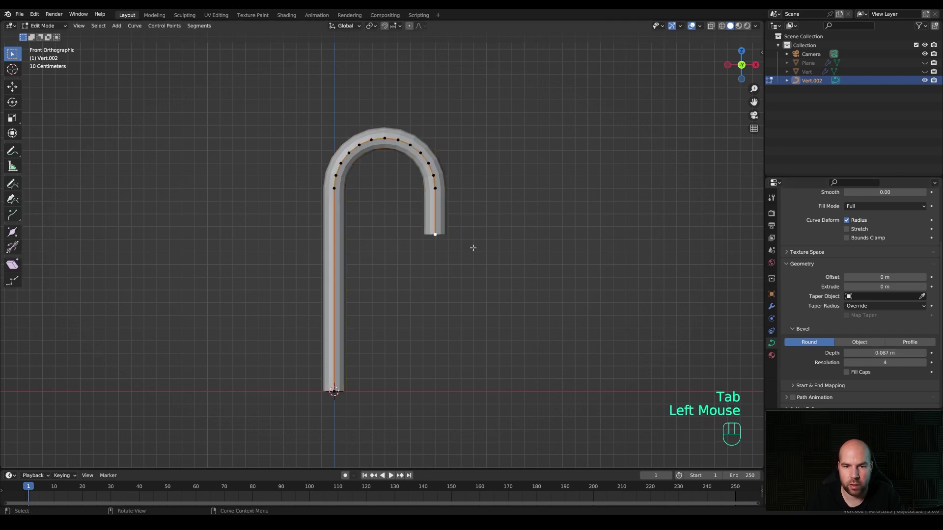
pyautogui.press('g')
pyautogui.press('y')
pyautogui.press('z')
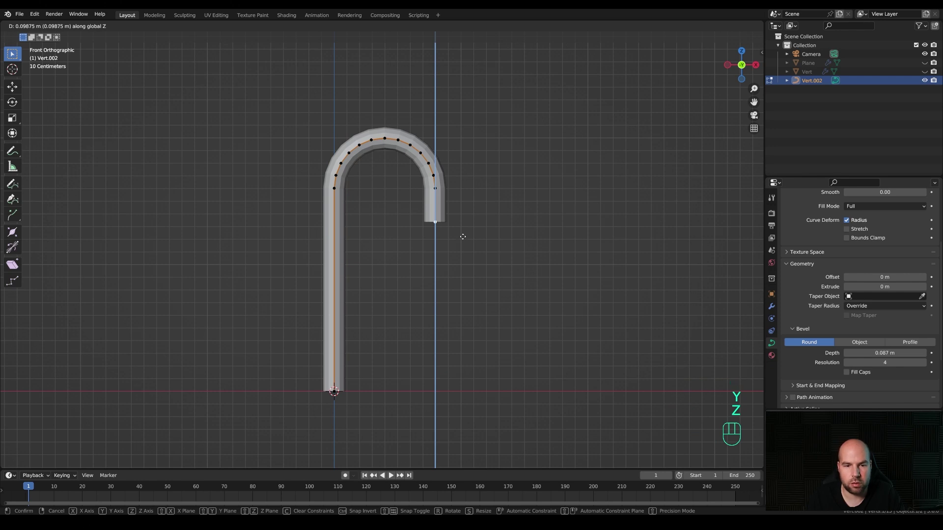
pyautogui.click(463, 237)
pyautogui.press('Tab')
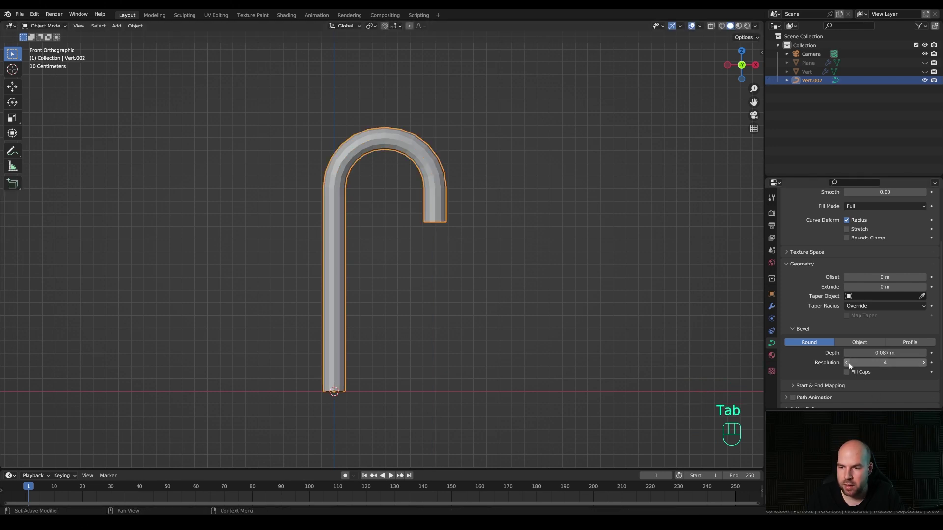
# Step: Lower the curve's bevel resolution to 2 and convert the hook to a mesh
pyautogui.click(884, 362)
pyautogui.click(847, 362)
pyautogui.click(847, 363)
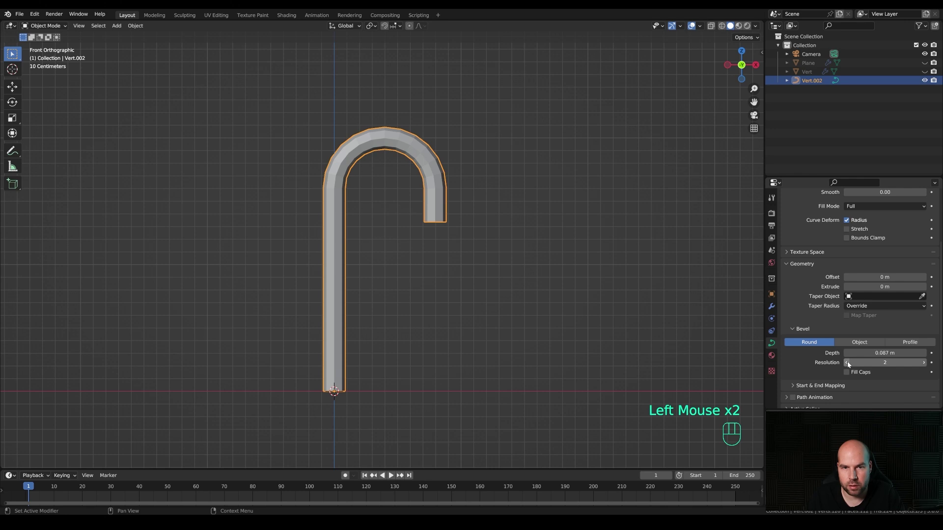
pyautogui.rightClick(474, 201)
pyautogui.moveTo(468, 207)
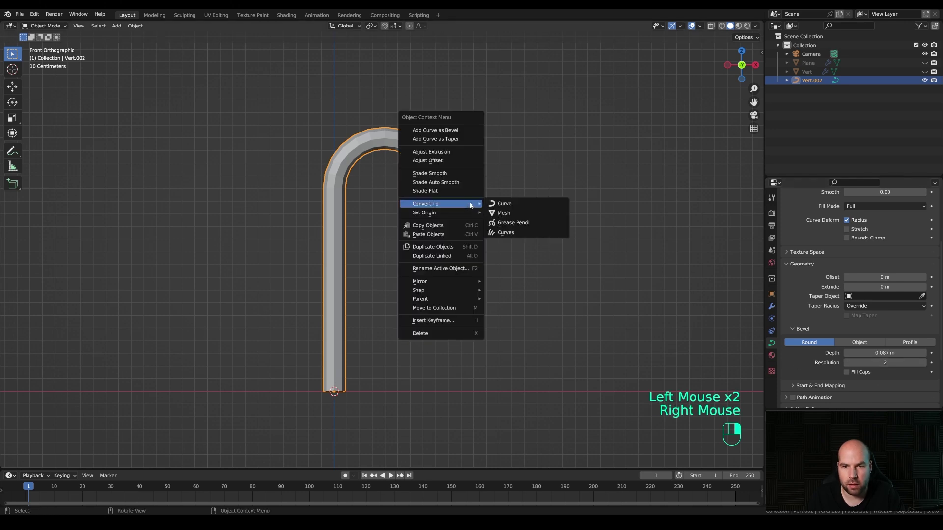
pyautogui.click(500, 213)
# Step: Add 15 evenly spaced loop cuts along the hook's long straight shaft, without sliding them
pyautogui.moveTo(460, 206); pyautogui.dragTo(431, 238, button='middle')
pyautogui.press('Tab')
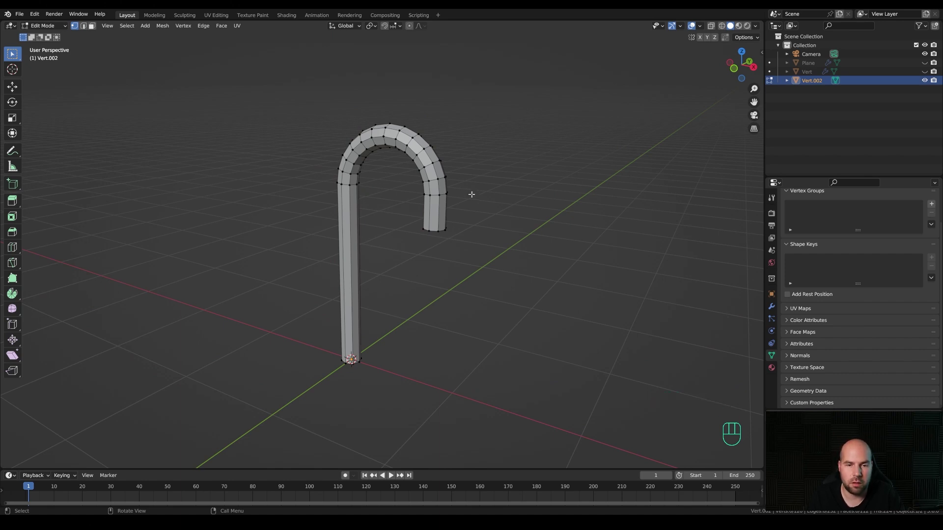
pyautogui.moveTo(396, 217); pyautogui.dragTo(373, 255, button='middle')
pyautogui.hotkey('ctrl', 'r')
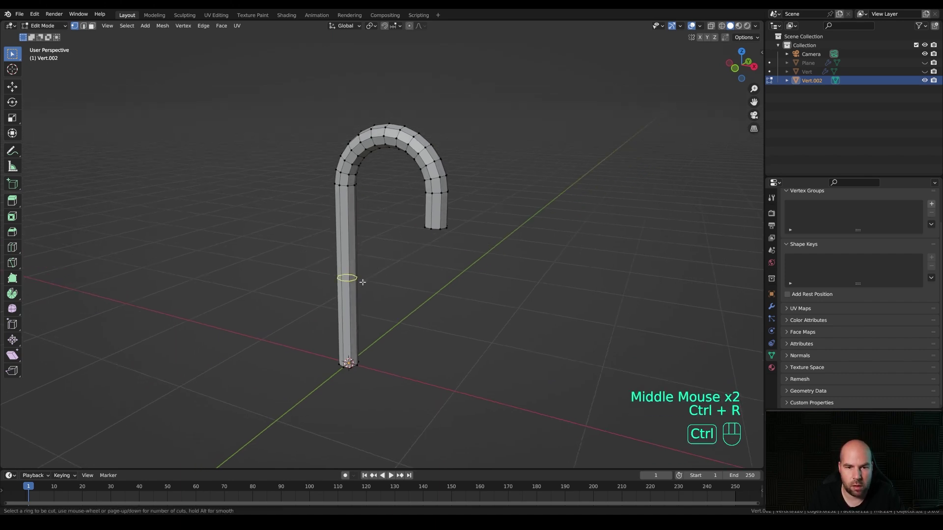
pyautogui.scroll(5, 359, 290)
pyautogui.scroll(9, 358, 290)
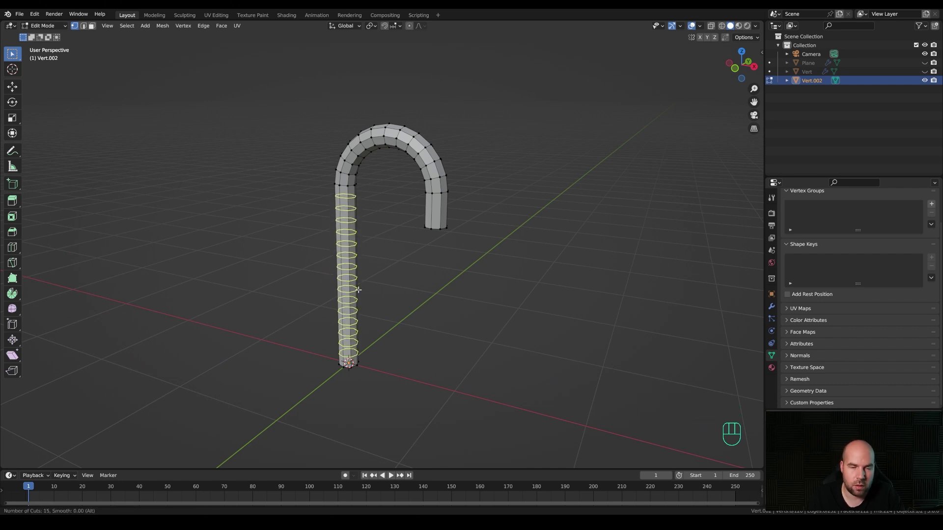
pyautogui.click(358, 289)
pyautogui.rightClick(363, 281)
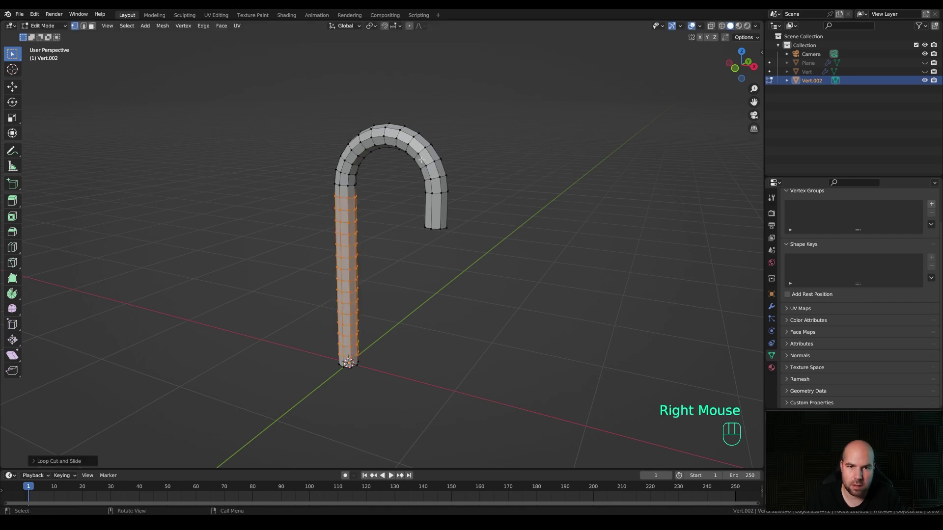
# Step: Add two evenly spaced loop cuts along the hook's short free end, without sliding them
pyautogui.moveTo(435, 140); pyautogui.dragTo(457, 206, button='middle')
pyautogui.hotkey('ctrl', 'r')
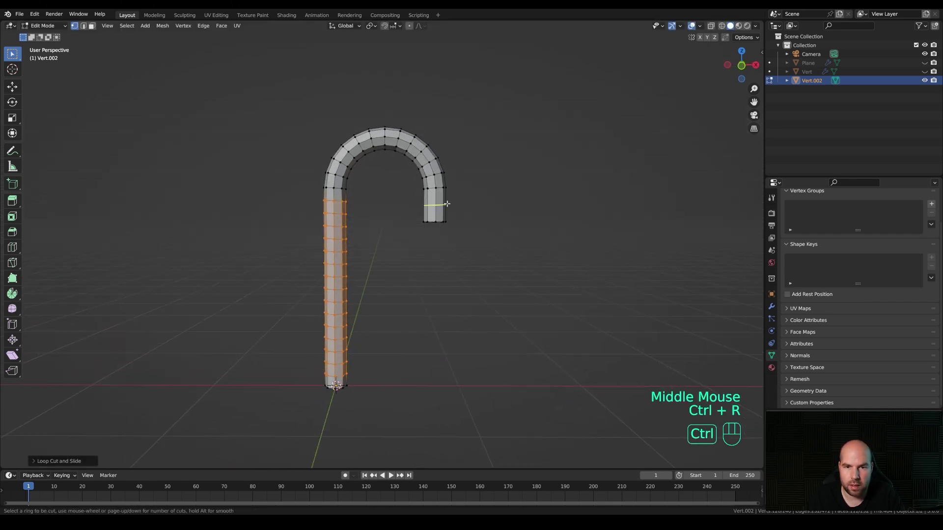
pyautogui.click(446, 204)
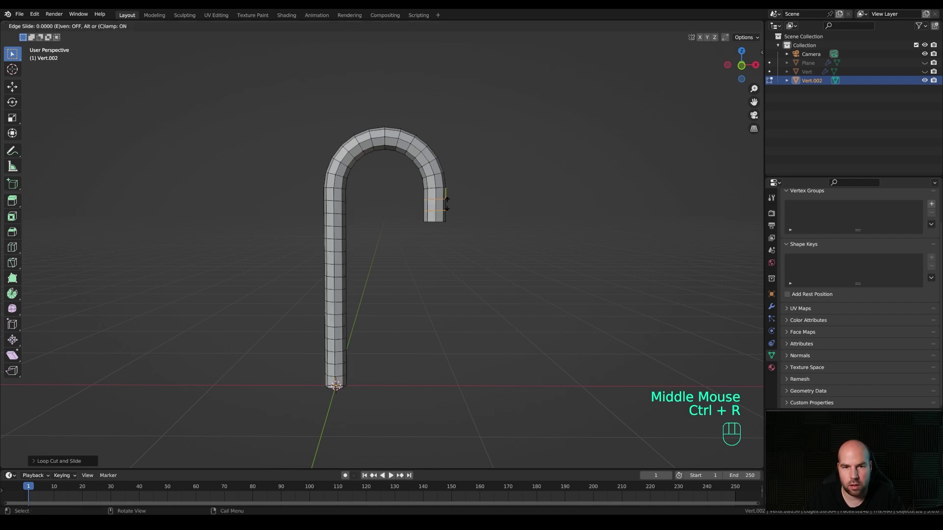
pyautogui.rightClick(469, 203)
pyautogui.moveTo(494, 209); pyautogui.dragTo(469, 227, button='middle')
pyautogui.press('Tab')
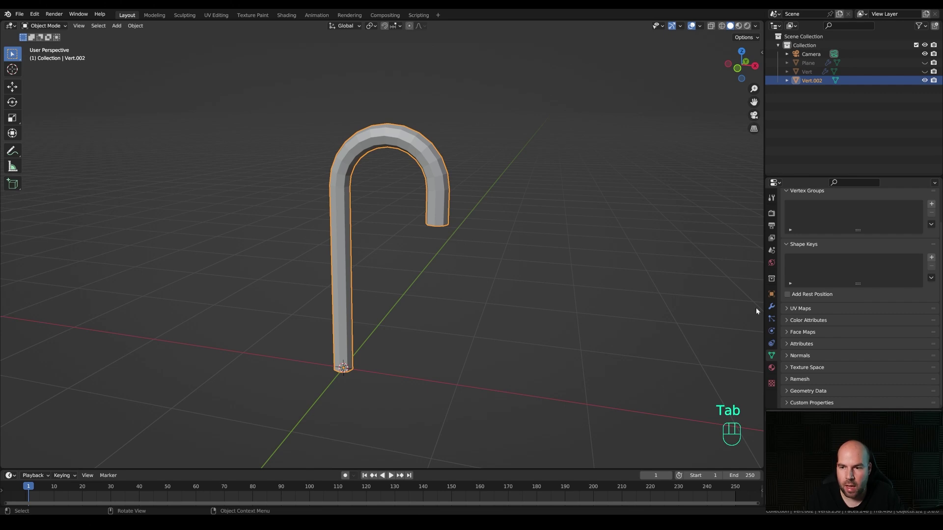
# Step: Add a Decimate modifier to the cane in Un-Subdivide mode with 1 iteration and apply it
pyautogui.click(771, 306)
pyautogui.click(803, 212)
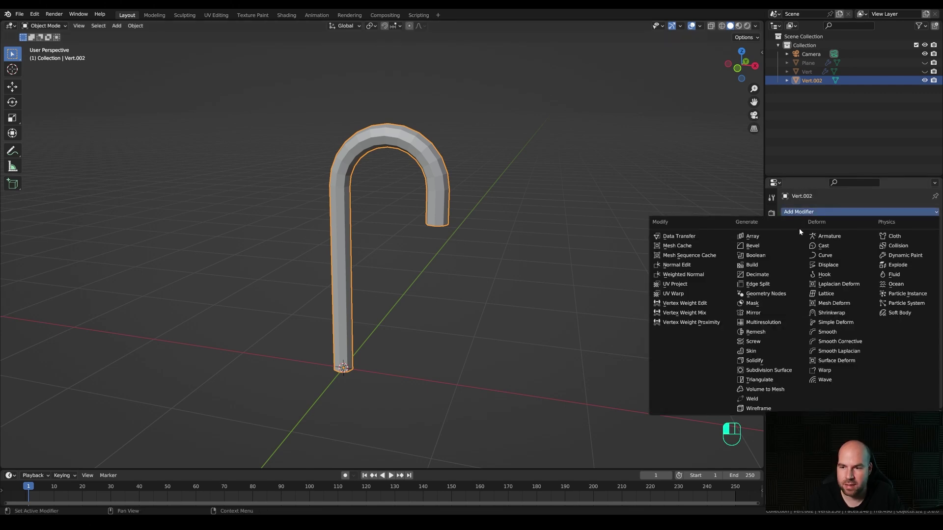
pyautogui.click(756, 274)
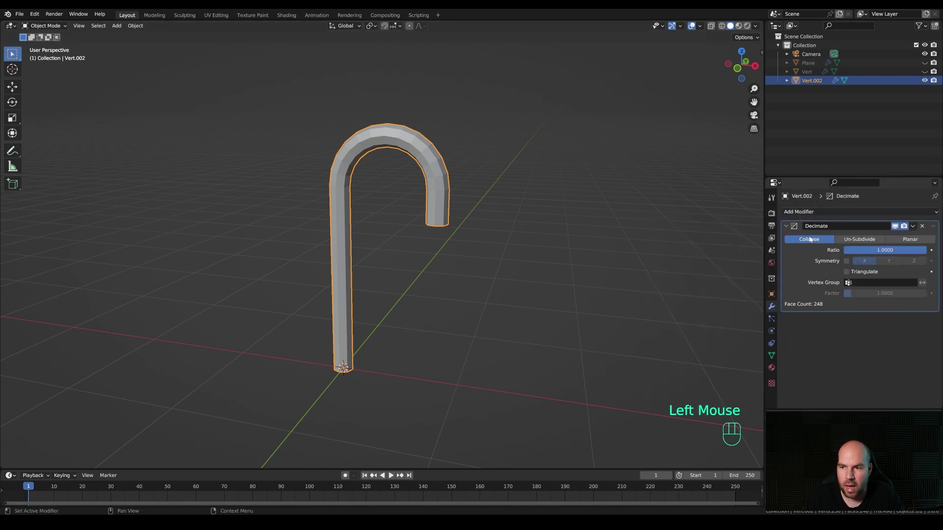
pyautogui.click(861, 240)
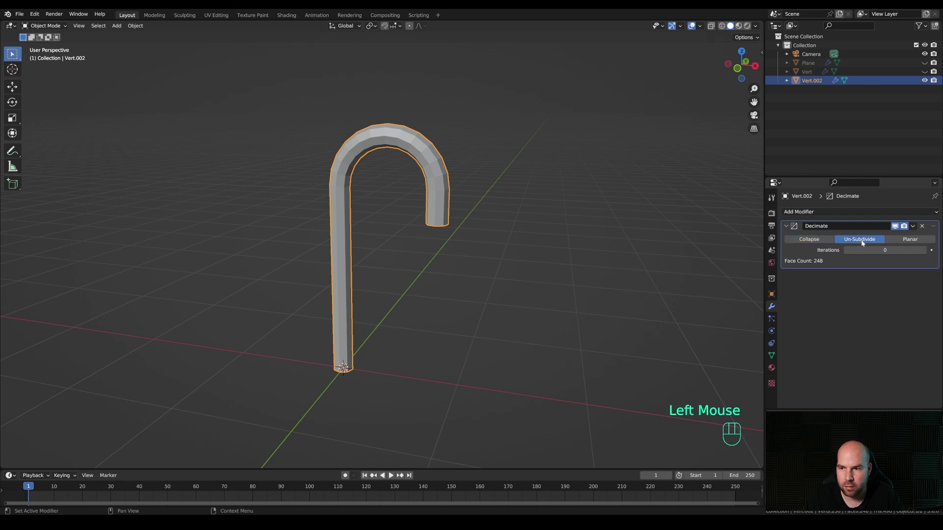
pyautogui.click(924, 251)
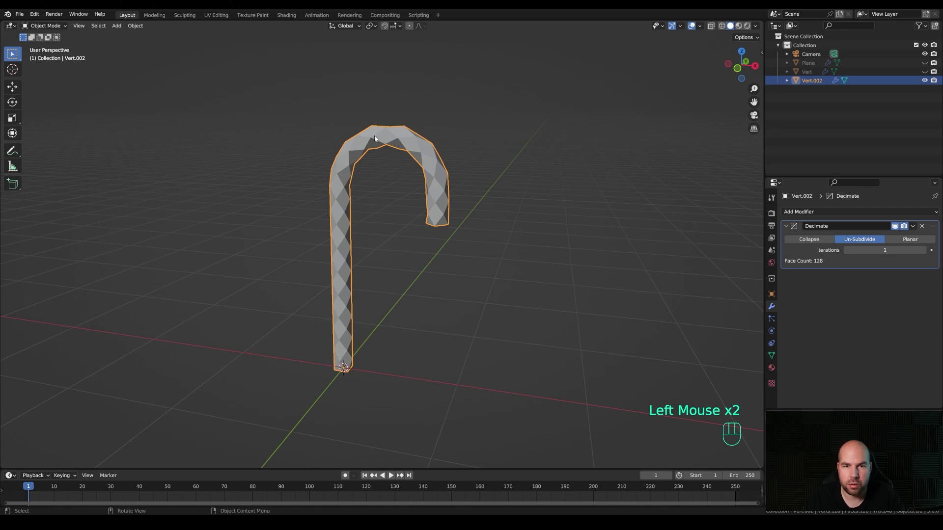
pyautogui.moveTo(349, 165); pyautogui.dragTo(464, 249, button='middle')
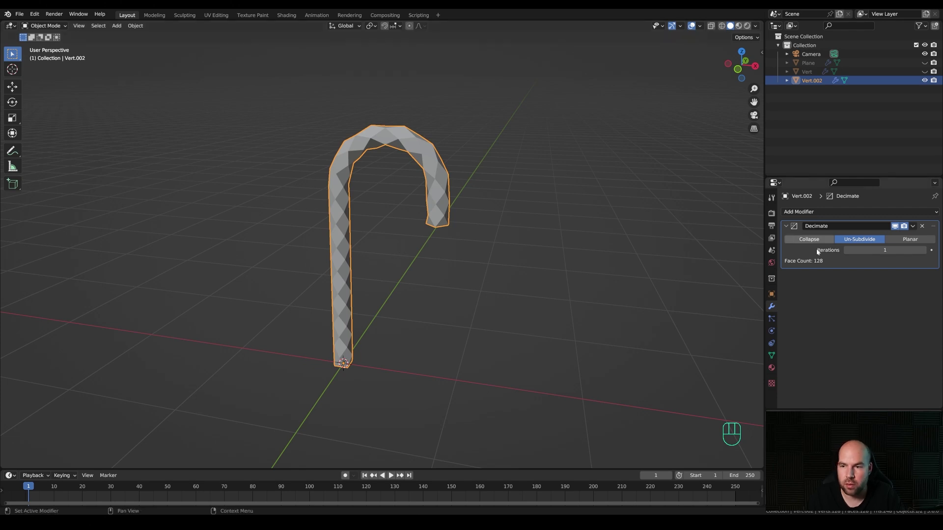
pyautogui.click(912, 226)
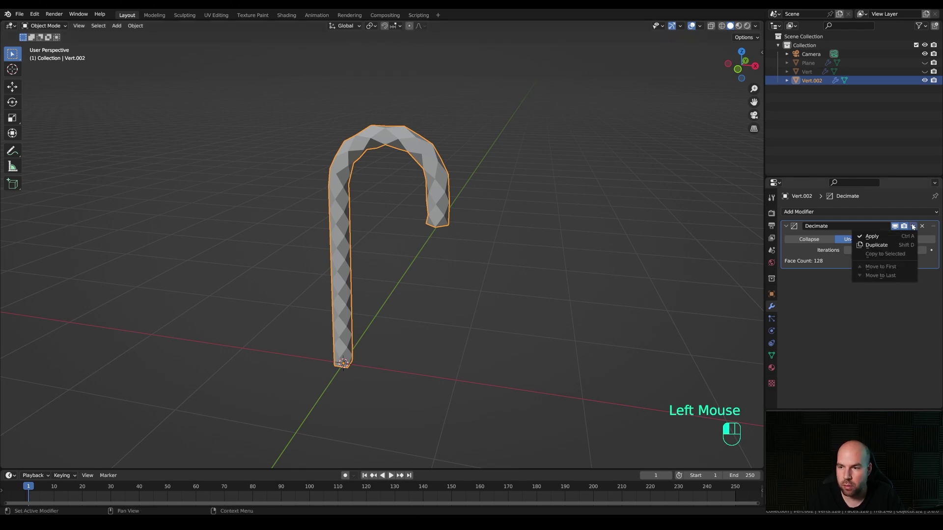
pyautogui.click(872, 237)
# Step: Close the hook's free end by extruding its open edge loop about 0.04 m down along Z, scaling it to about 0.7 and filling it
pyautogui.moveTo(469, 245); pyautogui.dragTo(491, 248, button='middle')
pyautogui.scroll(-2, 491, 248)
pyautogui.moveTo(491, 248); pyautogui.dragTo(505, 248, button='middle')
pyautogui.scroll(2, 505, 248)
pyautogui.keyDown('shift'); pyautogui.moveTo(506, 248); pyautogui.dragTo(478, 214, button='middle'); pyautogui.keyUp('shift')
pyautogui.press('Tab')
pyautogui.keyDown('alt'); pyautogui.click(456, 205); pyautogui.keyUp('alt')
pyautogui.press('e')
pyautogui.press('z')
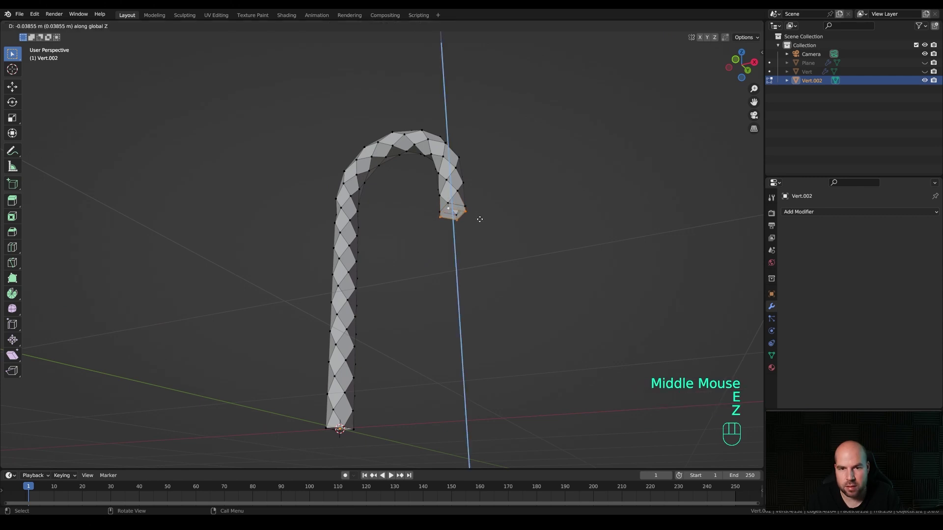
pyautogui.click(480, 218)
pyautogui.press('s')
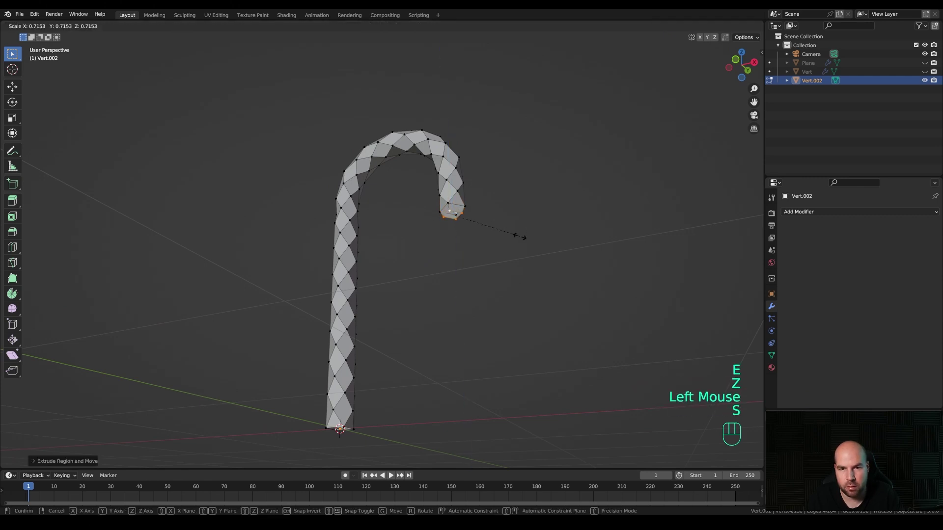
pyautogui.click(515, 235)
pyautogui.press('f')
# Step: Cap the shaft's lower end by extruding its edge loop about 0.04 m down along Z, scaling it to about 0.74 and filling it
pyautogui.keyDown('alt'); pyautogui.click(342, 433); pyautogui.keyUp('alt')
pyautogui.keyDown('shift'); pyautogui.moveTo(379, 419); pyautogui.dragTo(463, 278, button='middle'); pyautogui.keyUp('shift')
pyautogui.scroll(1, 443, 323)
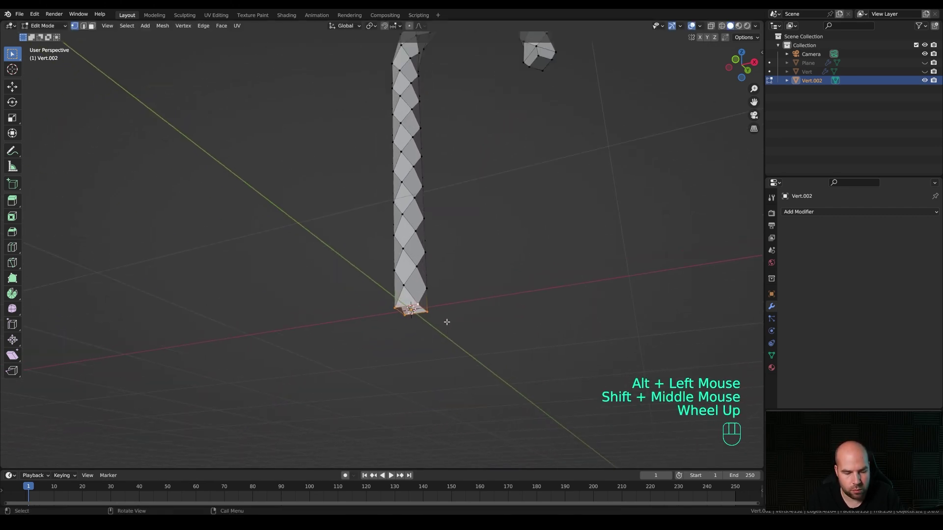
pyautogui.press('e')
pyautogui.press('z')
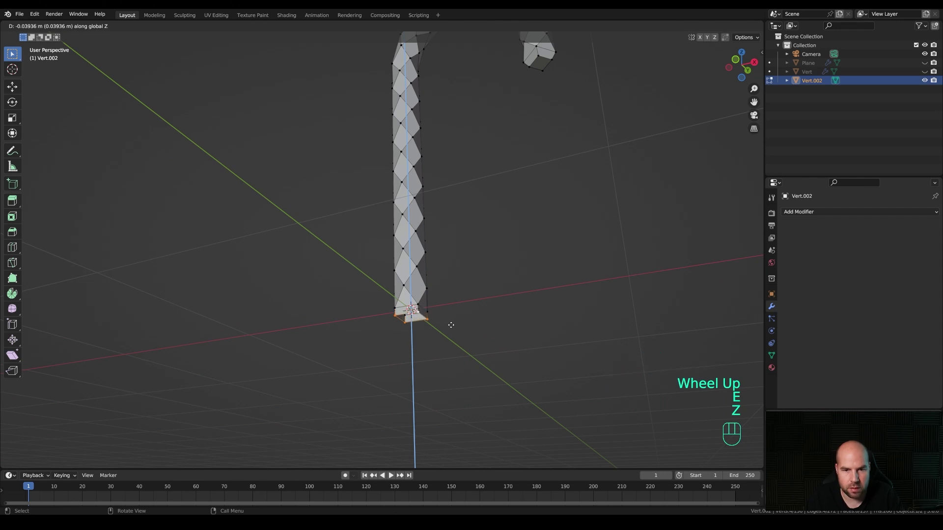
pyautogui.click(451, 325)
pyautogui.press('s')
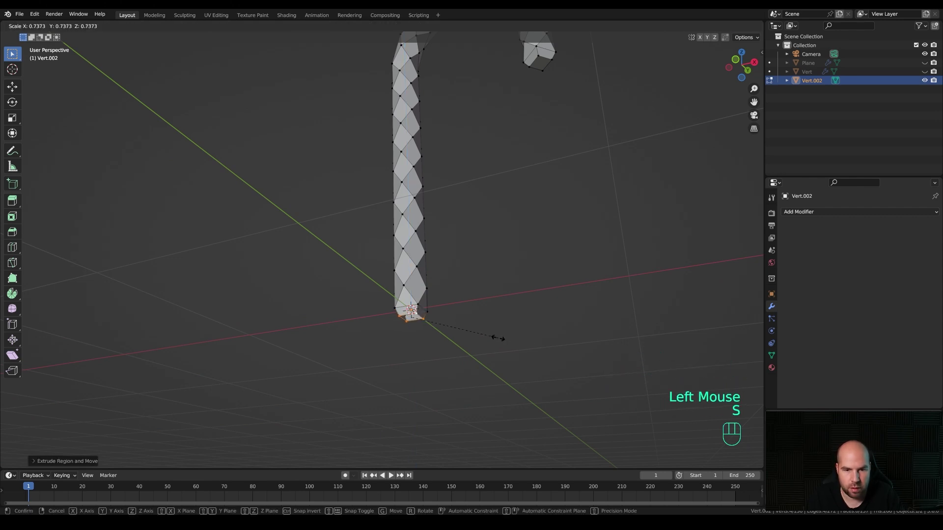
pyautogui.click(497, 338)
pyautogui.press('capslock')
pyautogui.press('f')
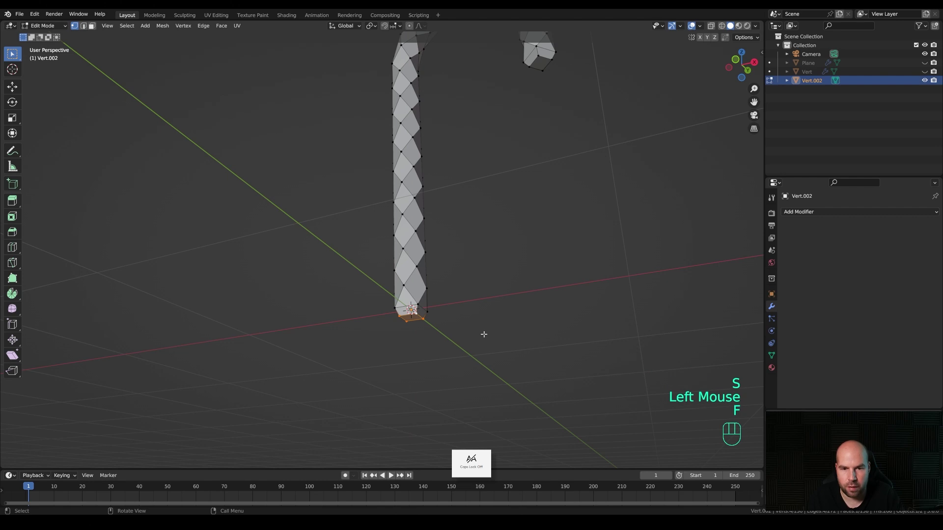
pyautogui.press('1')
pyautogui.moveTo(473, 303); pyautogui.dragTo(486, 289, button='middle')
pyautogui.scroll(-3, 486, 290)
pyautogui.keyDown('shift'); pyautogui.moveTo(486, 290); pyautogui.dragTo(491, 282, button='middle'); pyautogui.keyUp('shift')
pyautogui.moveTo(490, 282)
pyautogui.mouseDown(button='middle')
pyautogui.moveTo(496, 276)
pyautogui.moveTo(484, 290)
pyautogui.mouseUp(button='middle')
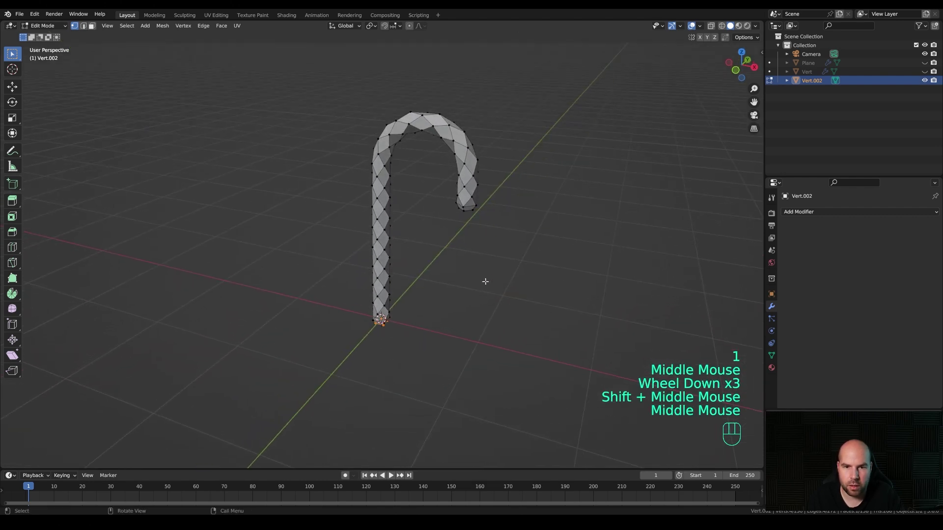
# Step: Add a Subdivision Surface modifier with viewport level 2 to the cane and shade it smooth
pyautogui.press('Tab')
pyautogui.click(820, 211)
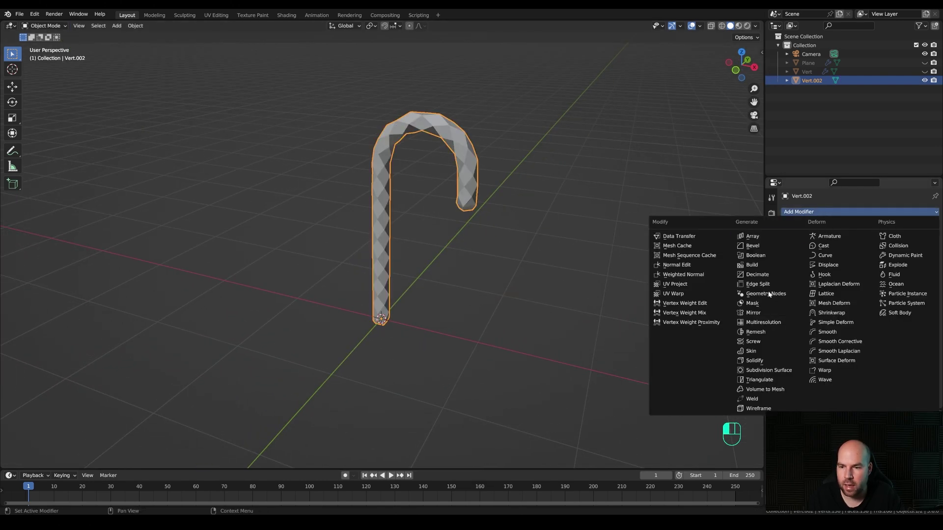
pyautogui.click(770, 363)
pyautogui.click(923, 250)
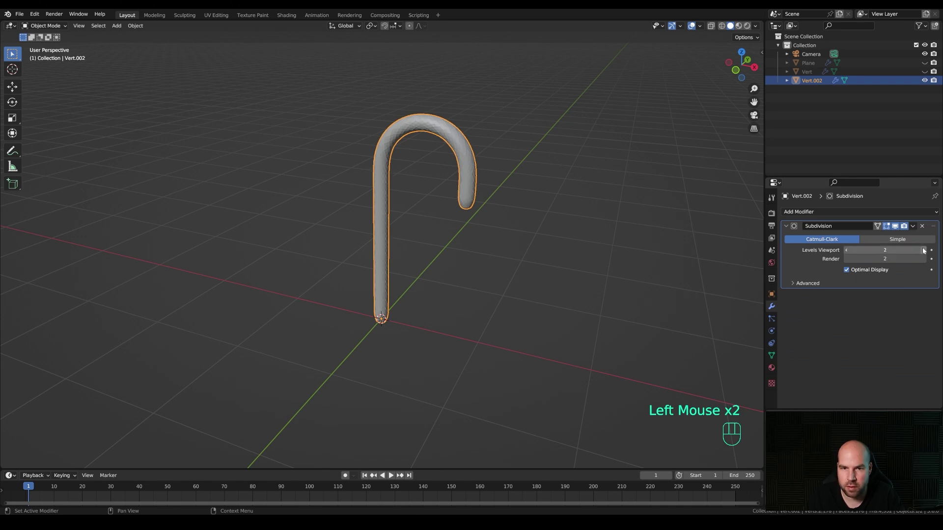
pyautogui.rightClick(469, 153)
pyautogui.click(443, 120)
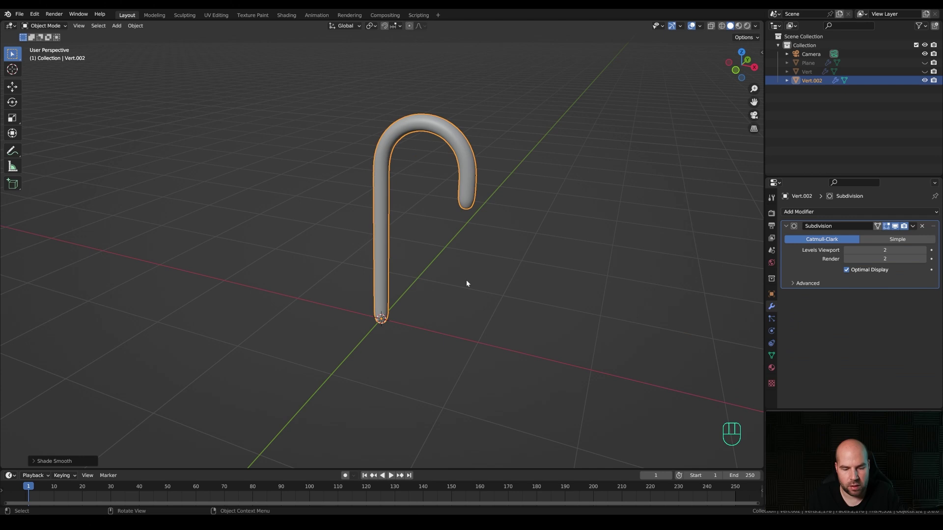
# Step: Unhide the cup and handle, and tilt the cane about the global X axis so it leans towards the cup's rim
pyautogui.hotkey('alt', 'h')
pyautogui.moveTo(467, 279); pyautogui.dragTo(498, 240, button='middle')
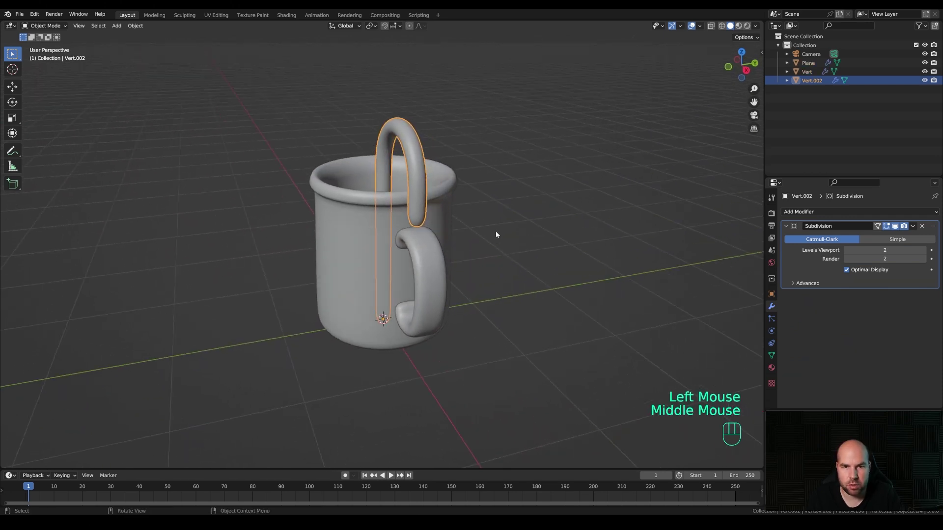
pyautogui.press('r')
pyautogui.press('x')
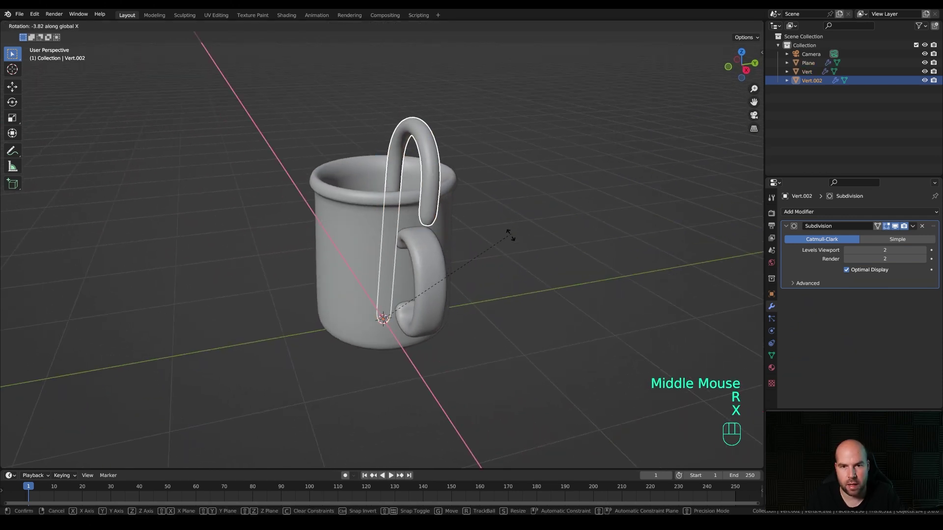
pyautogui.click(482, 284)
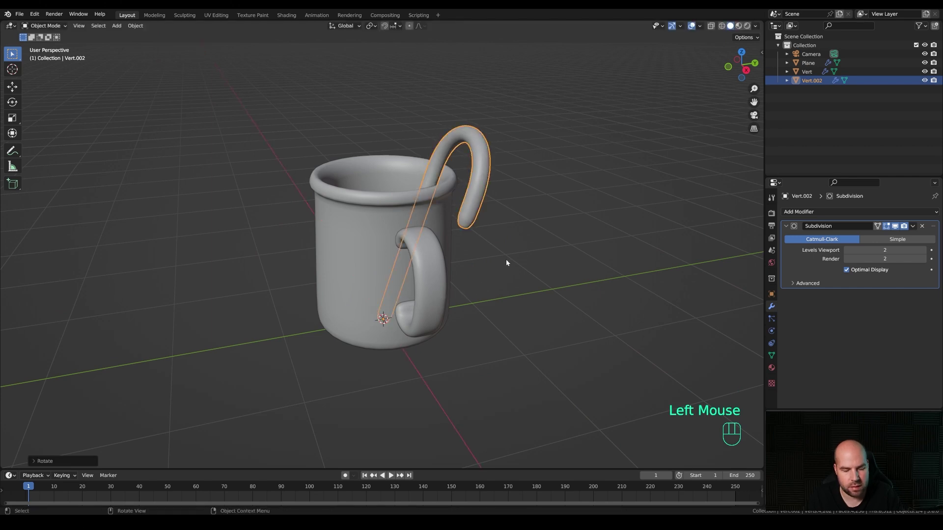
# Step: Rotate the cane about its local Z axis so the hook opens outward over the cup's rim
pyautogui.press('r')
pyautogui.press('z')
pyautogui.press('z')
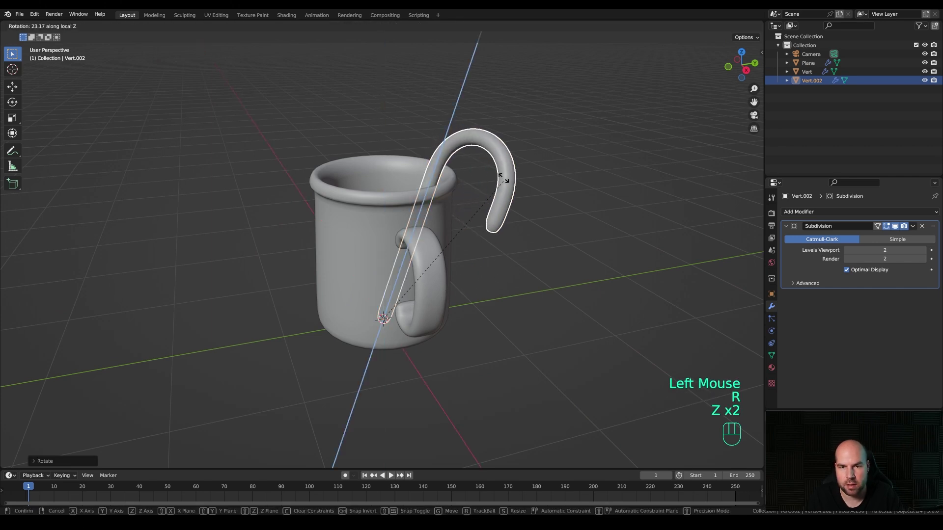
pyautogui.click(504, 194)
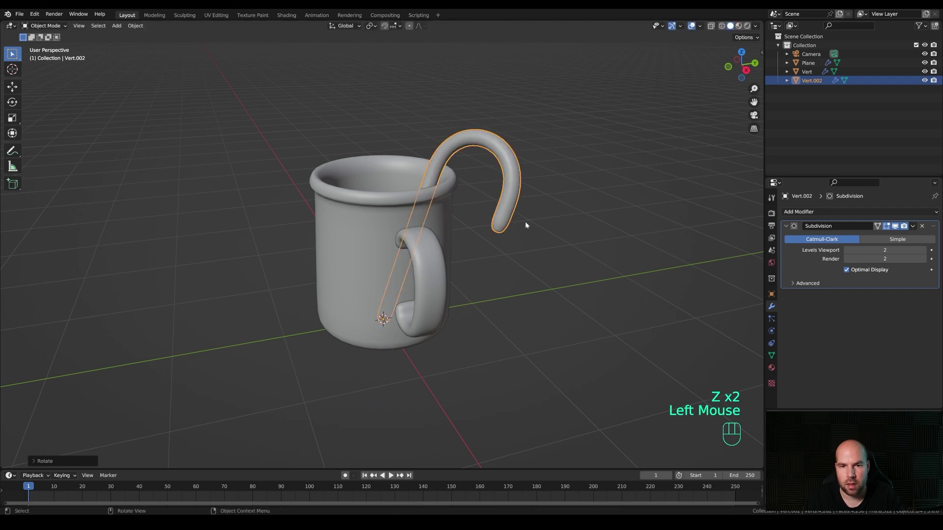
pyautogui.press('s')
pyautogui.press('Escape')
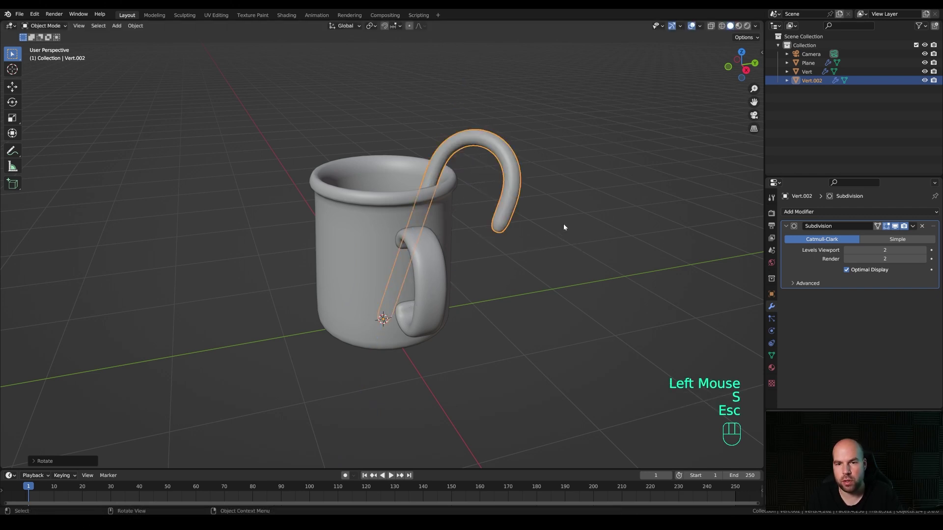
# Step: Thicken the whole cane mesh by about 0.03 m with Shrink/Fatten
pyautogui.press('Tab')
pyautogui.press('Tab')
pyautogui.moveTo(486, 206); pyautogui.dragTo(540, 208, button='middle')
pyautogui.press('Tab')
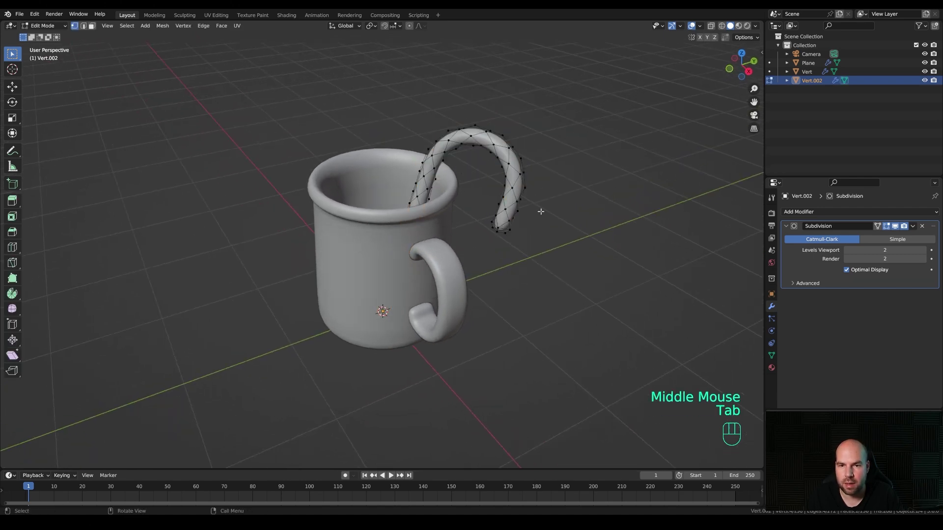
pyautogui.press('a')
pyautogui.press('alt')
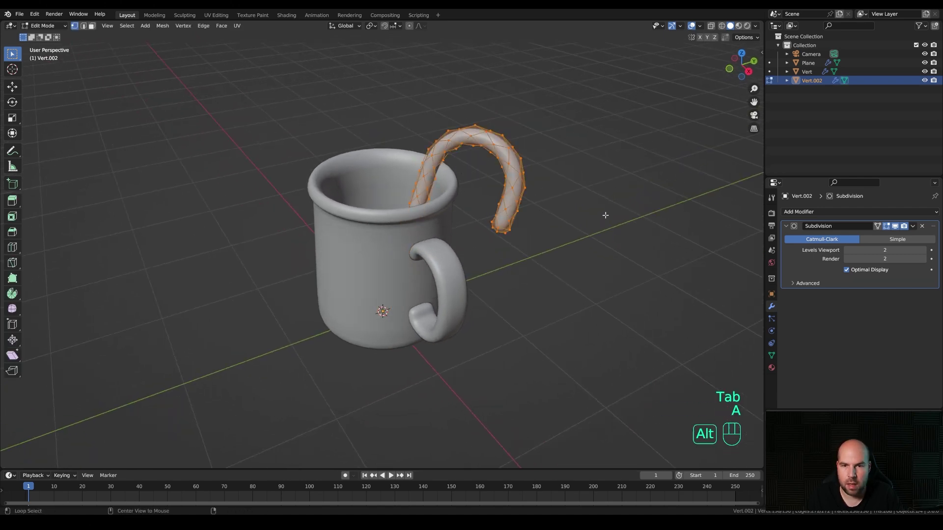
pyautogui.hotkey('alt', 's')
pyautogui.press('shift')
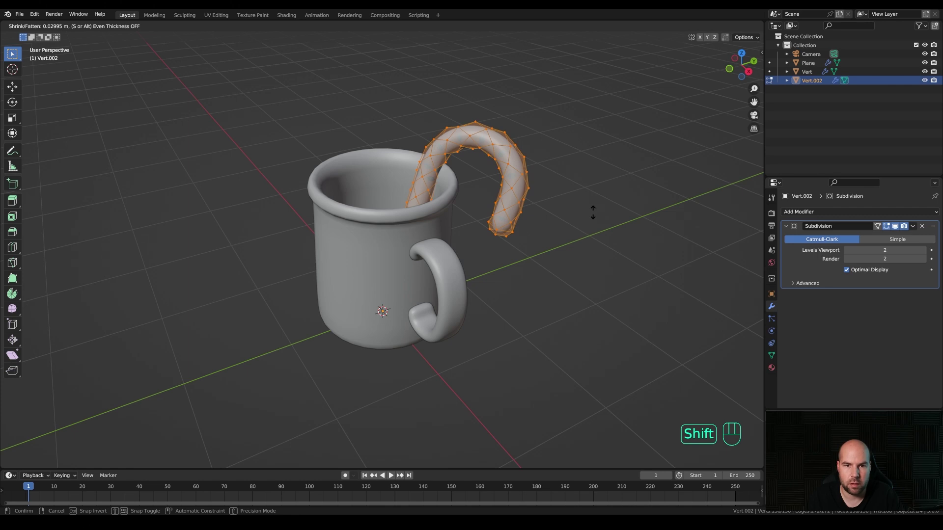
pyautogui.keyDown('shift'); pyautogui.click(592, 212); pyautogui.keyUp('shift')
pyautogui.press('Tab')
pyautogui.moveTo(551, 223); pyautogui.dragTo(573, 237, button='middle')
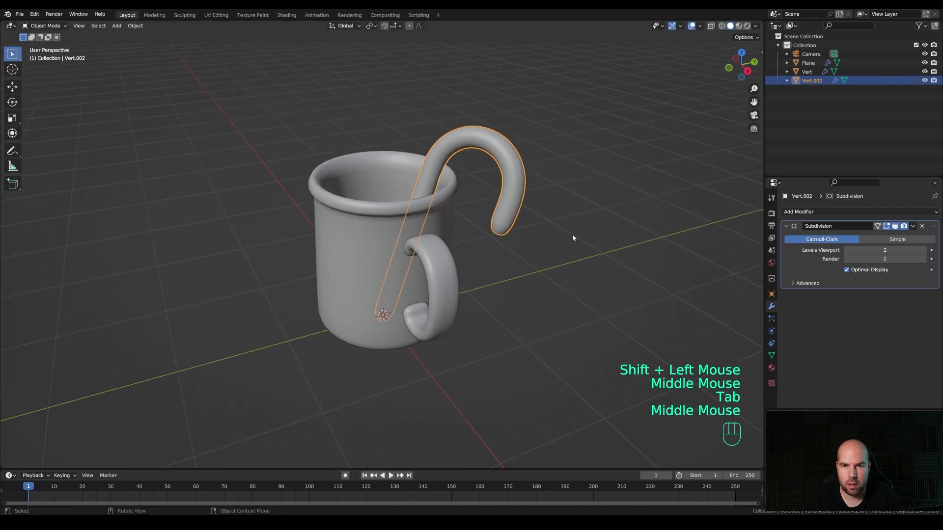
# Step: Add a mesh circle around the cup's base and fill it with Grid Fill
pyautogui.scroll(-2, 479, 231)
pyautogui.moveTo(484, 233); pyautogui.dragTo(452, 234, button='middle')
pyautogui.scroll(1, 451, 234)
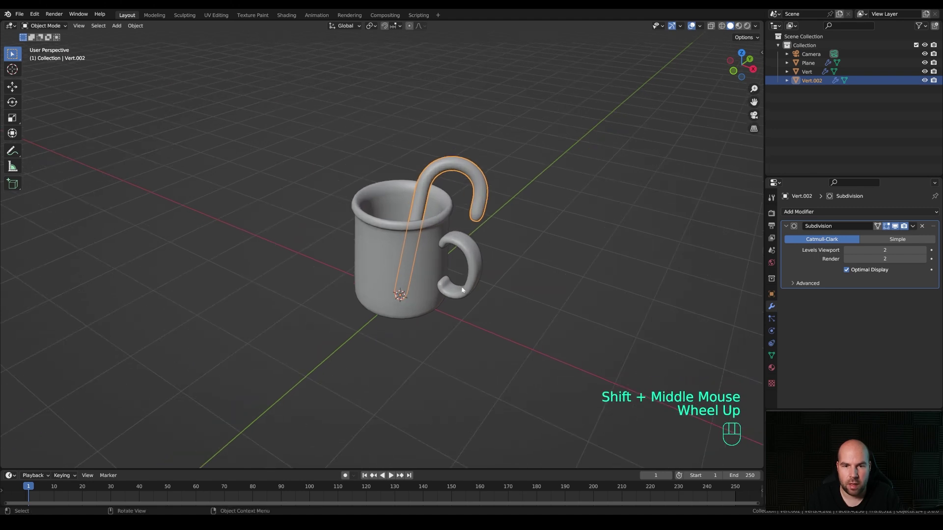
pyautogui.hotkey('shift', 'a')
pyautogui.moveTo(462, 288)
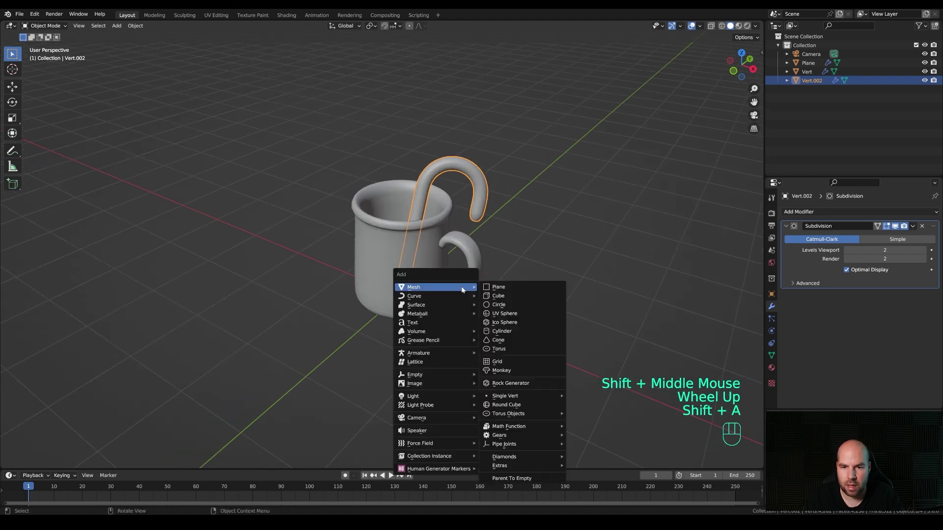
pyautogui.click(510, 304)
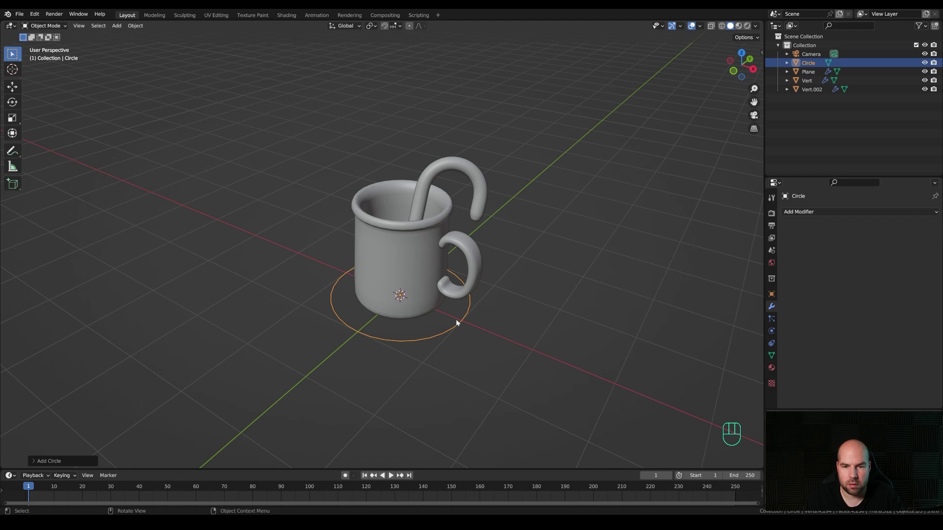
pyautogui.press('Tab')
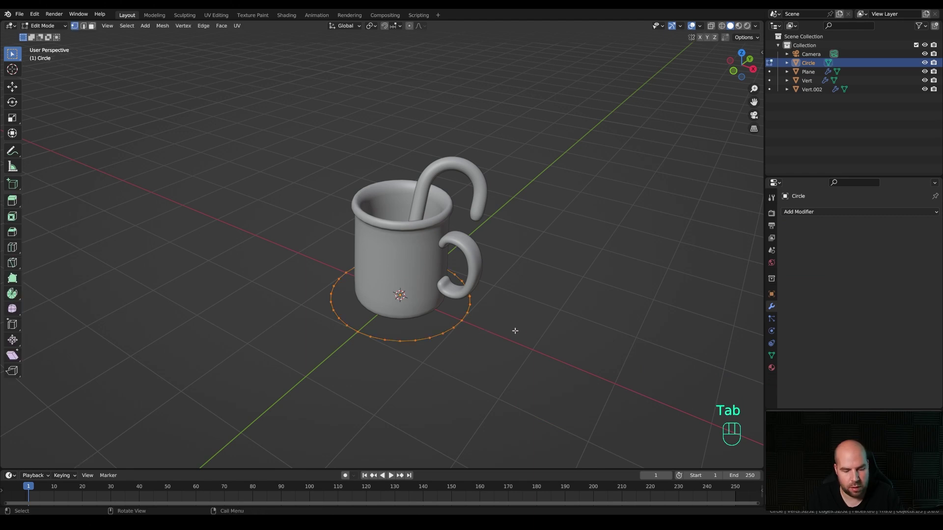
pyautogui.moveTo(512, 330); pyautogui.dragTo(467, 293, button='middle')
pyautogui.hotkey('ctrl', 'f')
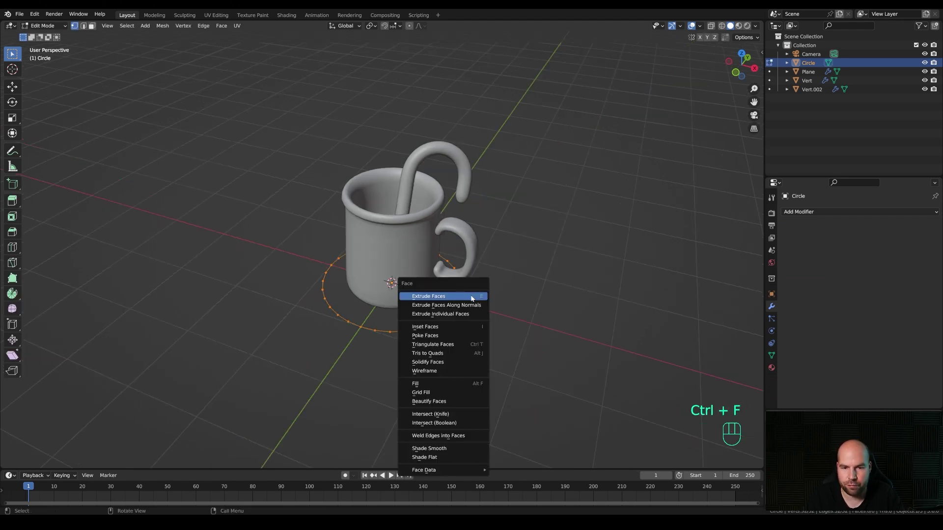
pyautogui.click(427, 392)
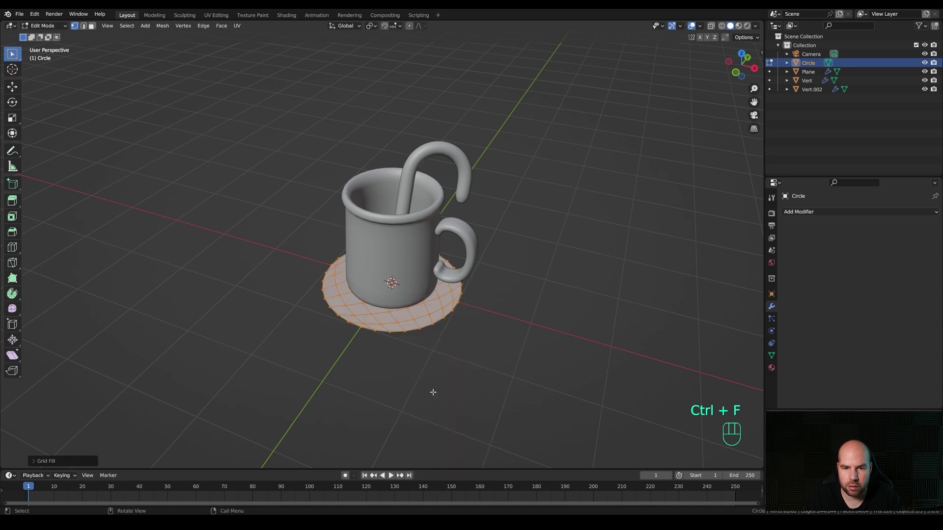
# Step: Scale the grid-filled disc down to about 0.62 so its edge fits within the cup's outer wall
pyautogui.press('KP_7')
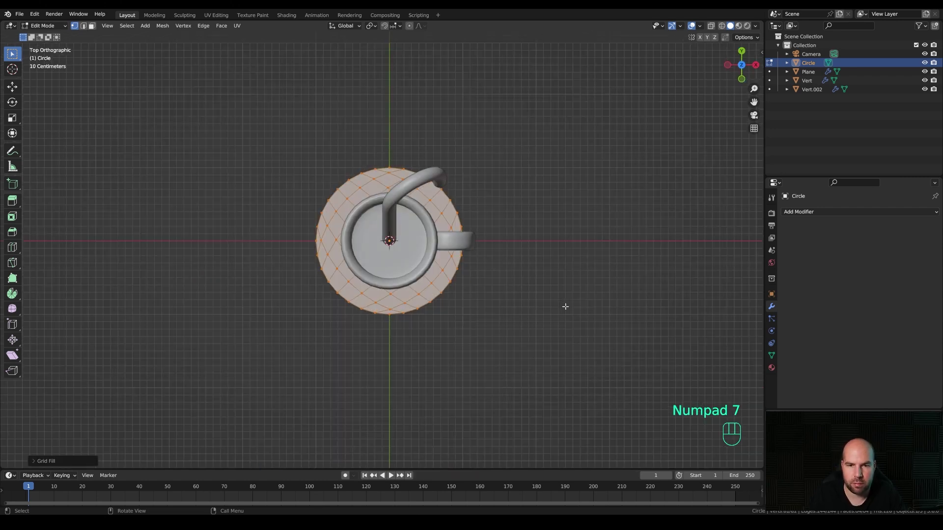
pyautogui.click(710, 26)
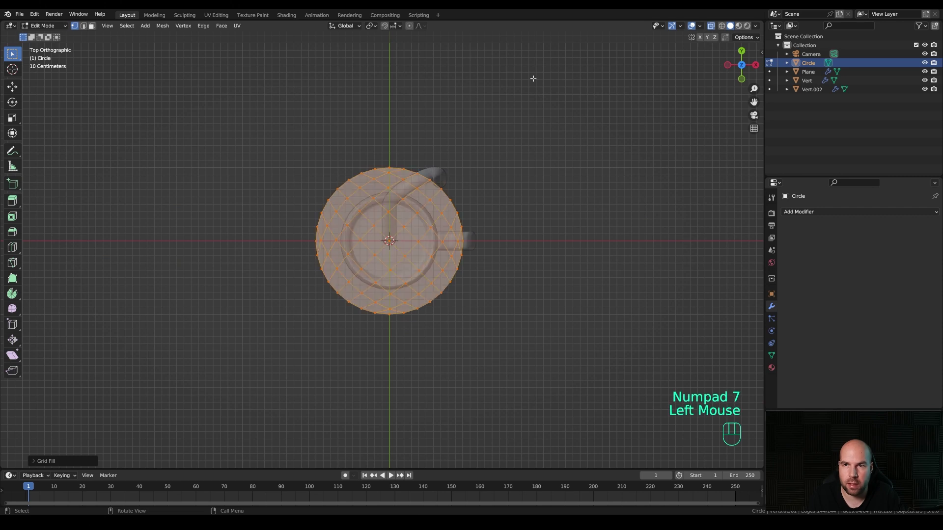
pyautogui.press('s')
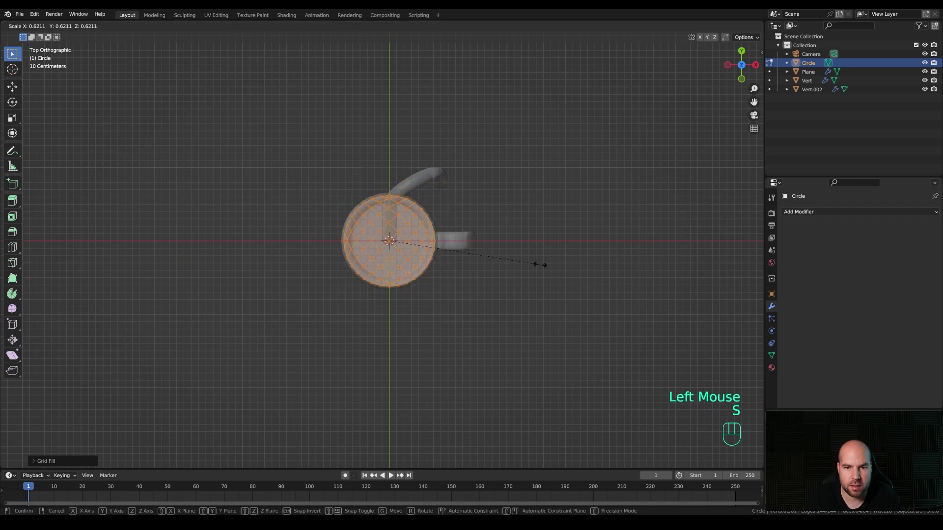
pyautogui.click(535, 264)
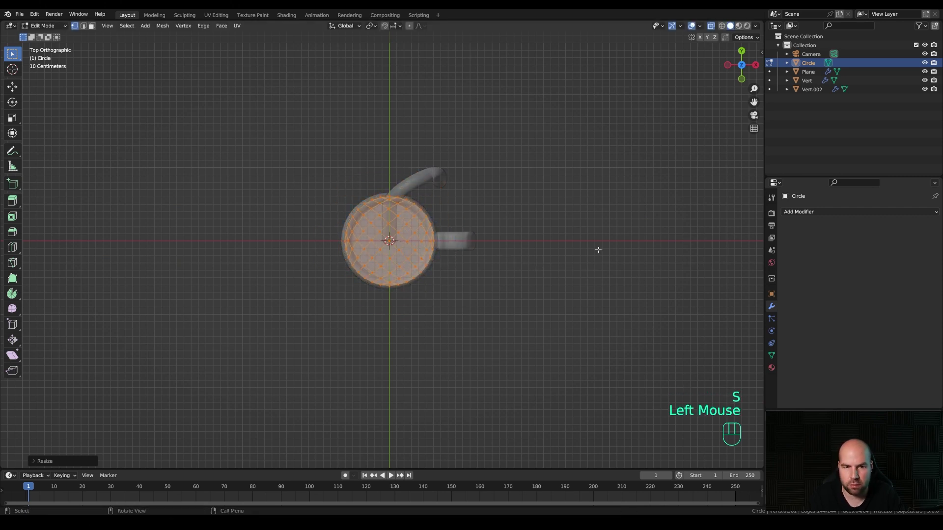
# Step: Raise the disc about 1.2 m along the global Z axis so it sits just below the cup's rim
pyautogui.press('KP_1')
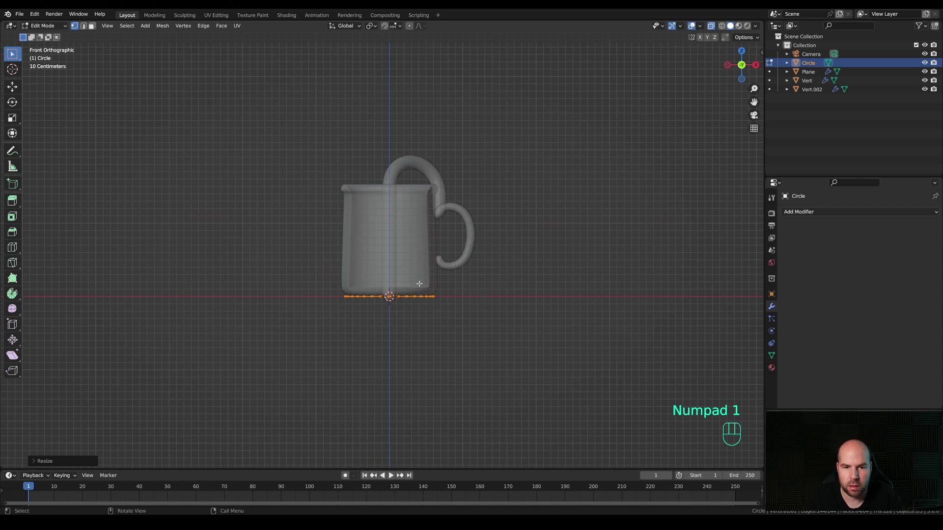
pyautogui.press('Tab')
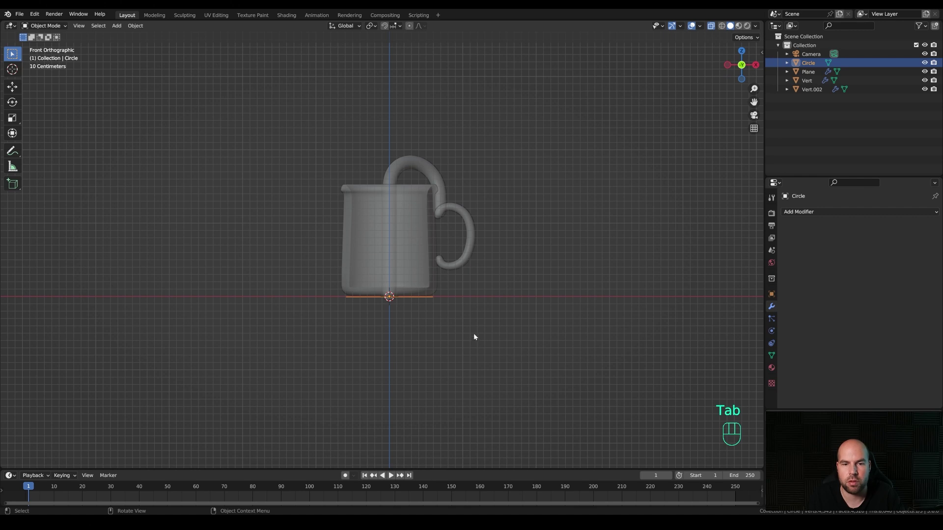
pyautogui.press('g')
pyautogui.press('z')
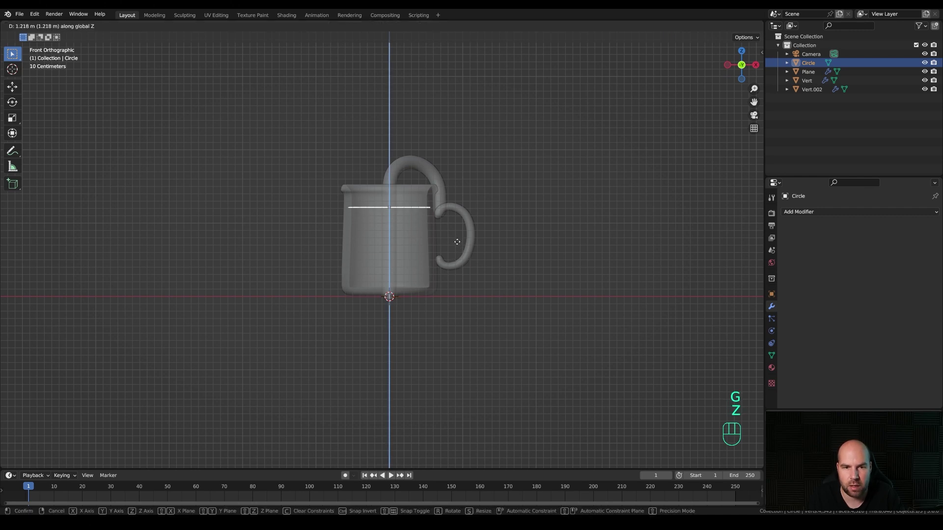
pyautogui.click(456, 243)
# Step: Add a Subdivision Surface modifier to the disc with 2 viewport levels
pyautogui.moveTo(456, 244)
pyautogui.mouseDown(button='middle')
pyautogui.moveTo(476, 224)
pyautogui.moveTo(456, 249)
pyautogui.mouseUp(button='middle')
pyautogui.scroll(2, 406, 266)
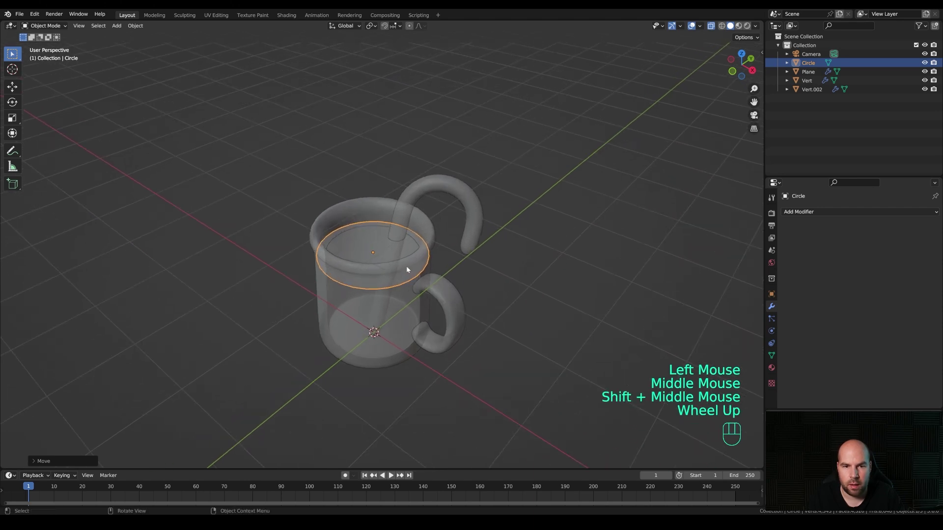
pyautogui.scroll(2, 406, 266)
pyautogui.click(801, 213)
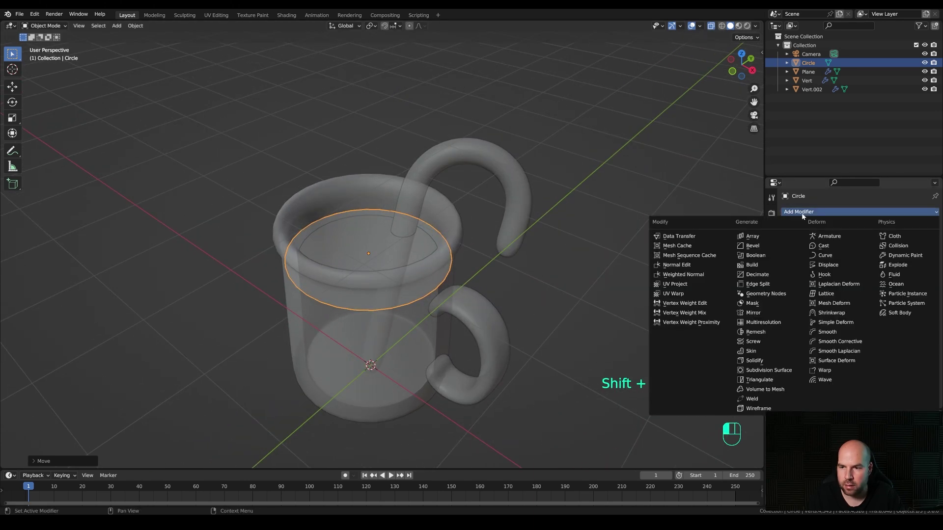
pyautogui.click(769, 370)
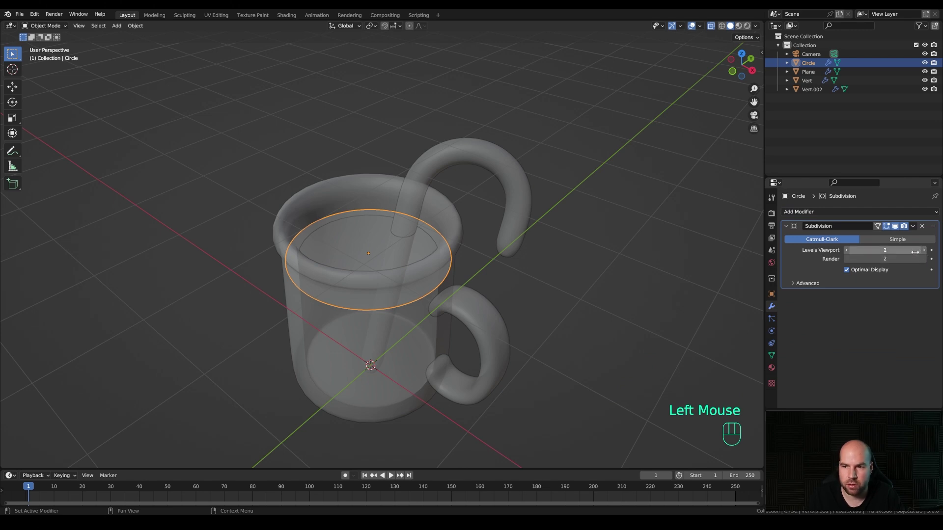
# Step: Add a Displace modifier to the disc, driven by a new procedural texture with an adjusted pattern
pyautogui.click(792, 213)
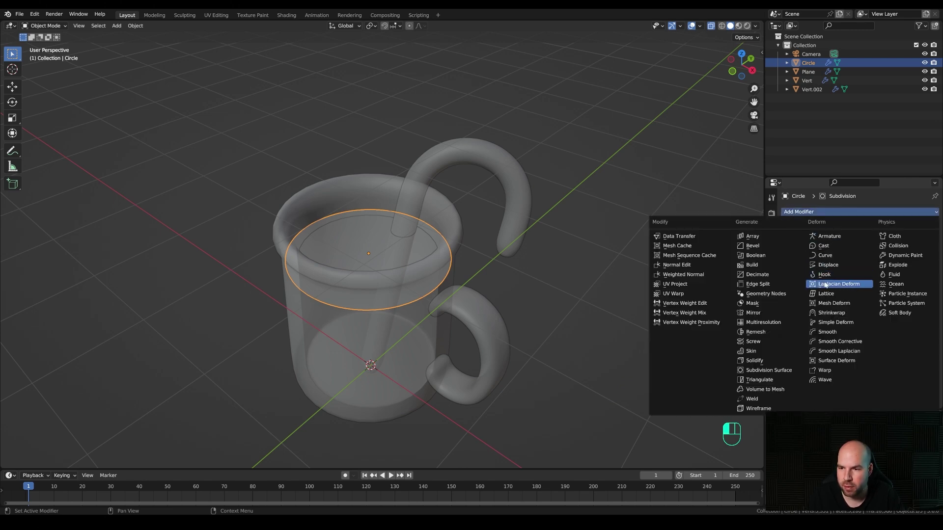
pyautogui.click(828, 265)
pyautogui.click(905, 251)
pyautogui.click(931, 251)
pyautogui.click(856, 237)
pyautogui.click(854, 271)
pyautogui.moveTo(872, 391)
pyautogui.mouseDown()
pyautogui.moveTo(904, 392)
pyautogui.moveTo(864, 391)
pyautogui.mouseUp()
pyautogui.click(771, 307)
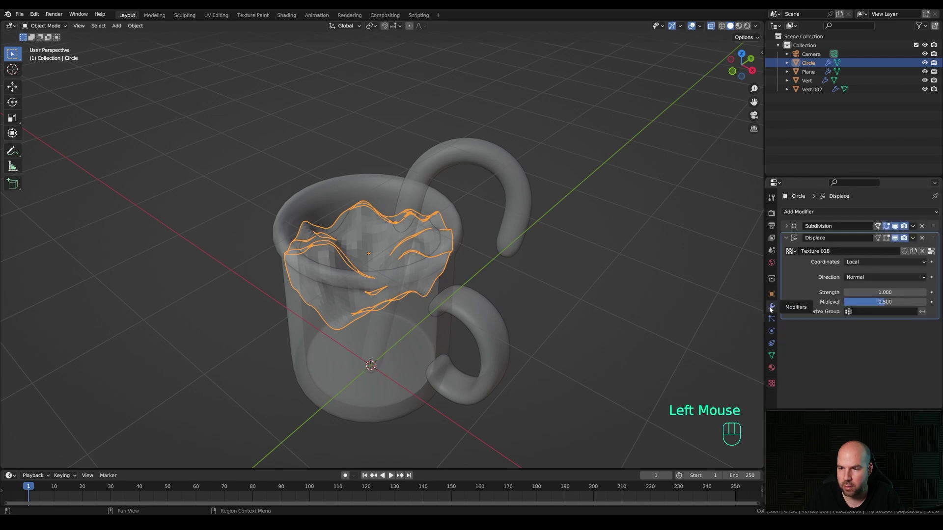
# Step: Set the disc's Displace strength to 0.15 and its direction to Z
pyautogui.doubleClick(867, 292)
pyautogui.write('0.14')
pyautogui.press('Return')
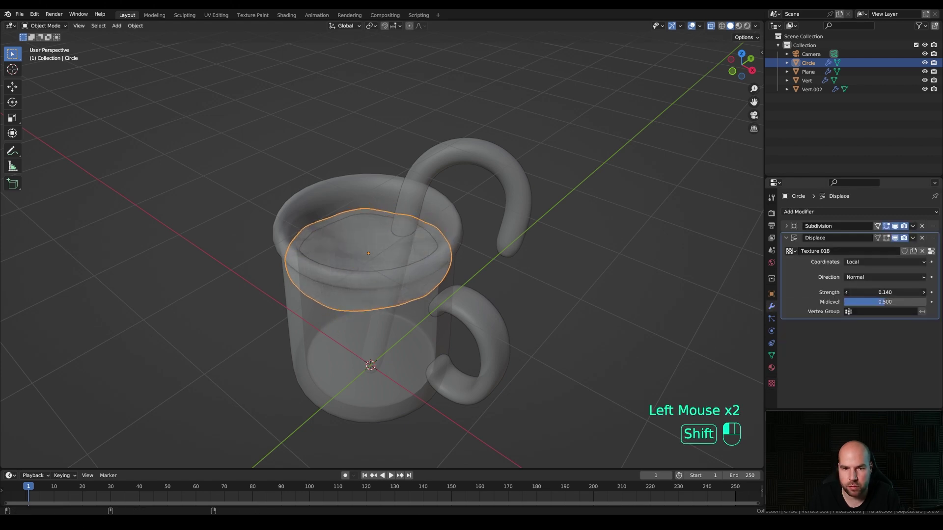
pyautogui.click(860, 278)
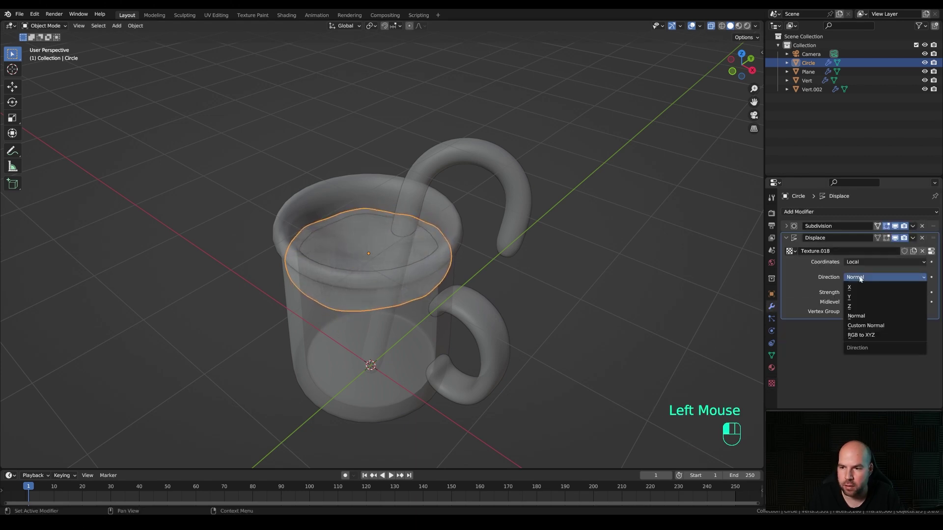
pyautogui.click(859, 307)
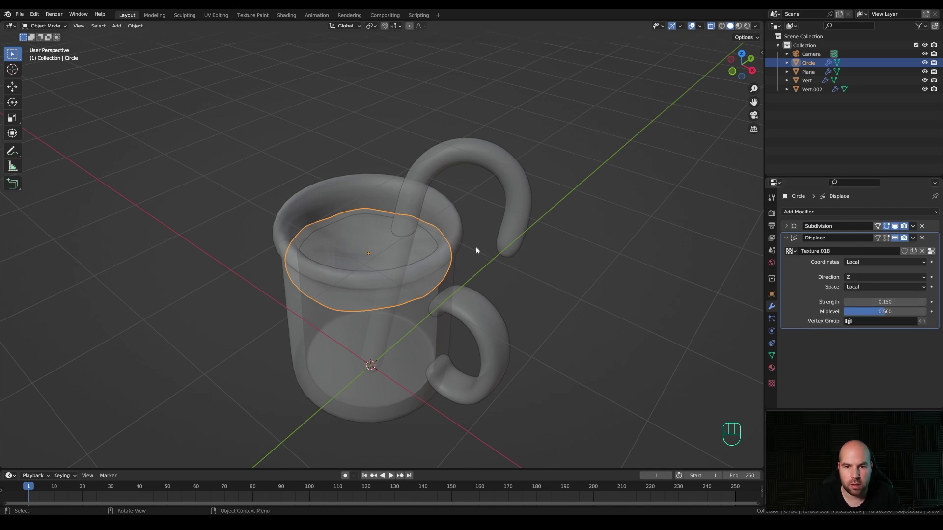
# Step: Show the scene solid again and scale the disc's whole mesh down to about 0.84 inside the cup
pyautogui.click(710, 25)
pyautogui.scroll(2, 393, 233)
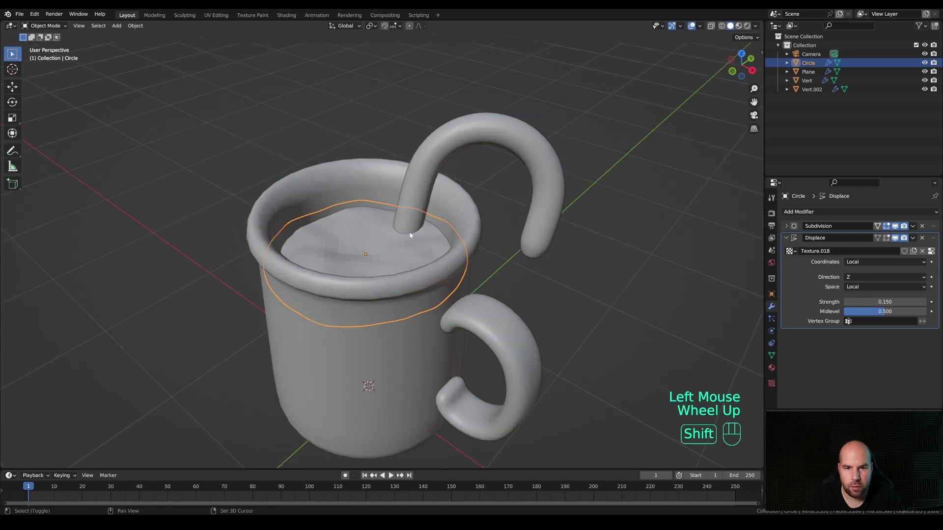
pyautogui.keyDown('shift'); pyautogui.moveTo(408, 232); pyautogui.dragTo(421, 275, button='middle'); pyautogui.keyUp('shift')
pyautogui.scroll(2, 420, 275)
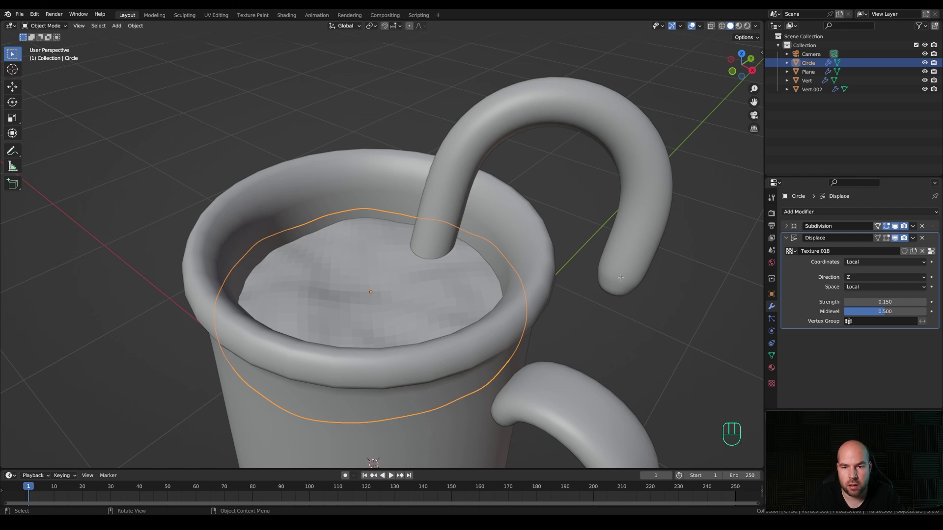
pyautogui.press('Tab')
pyautogui.press('s')
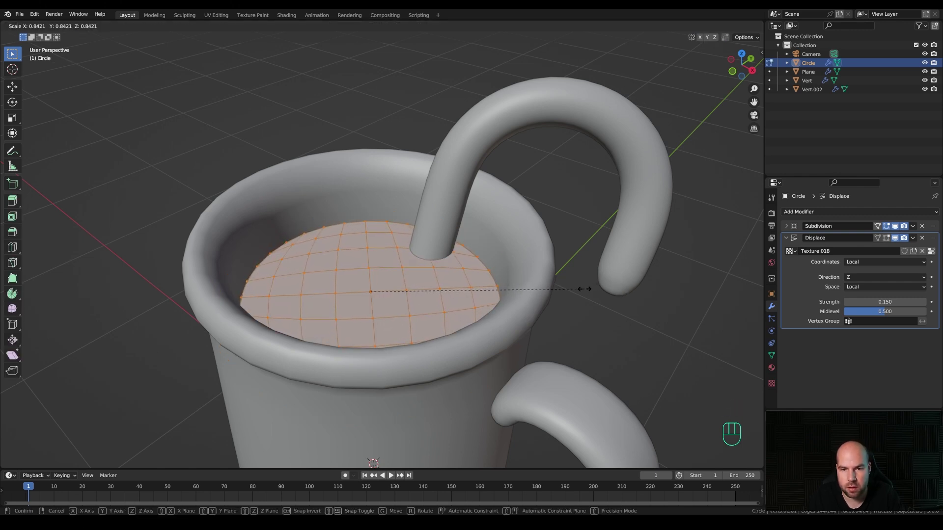
pyautogui.click(583, 289)
# Step: Select the disc's entire outer boundary loop, with X-ray on to reach the edges hidden behind the cup's wall
pyautogui.keyDown('alt'); pyautogui.click(477, 257); pyautogui.keyUp('alt')
pyautogui.hotkey('ctrl', 'z')
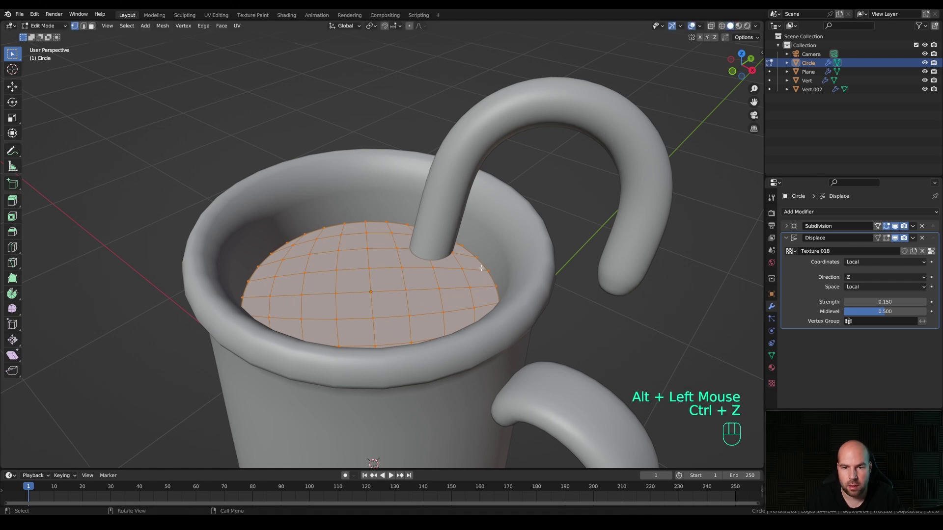
pyautogui.keyDown('alt'); pyautogui.click(501, 290); pyautogui.keyUp('alt')
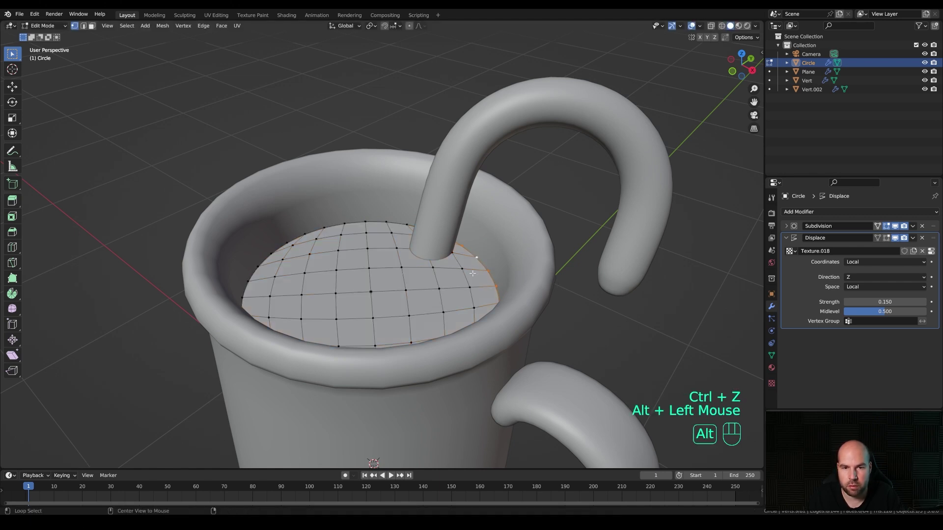
pyautogui.keyDown('alt'); pyautogui.keyDown('shift'); pyautogui.click(358, 222); pyautogui.keyUp('shift'); pyautogui.keyUp('alt')
pyautogui.keyDown('alt'); pyautogui.keyDown('shift'); pyautogui.click(358, 223); pyautogui.keyUp('shift'); pyautogui.keyUp('alt')
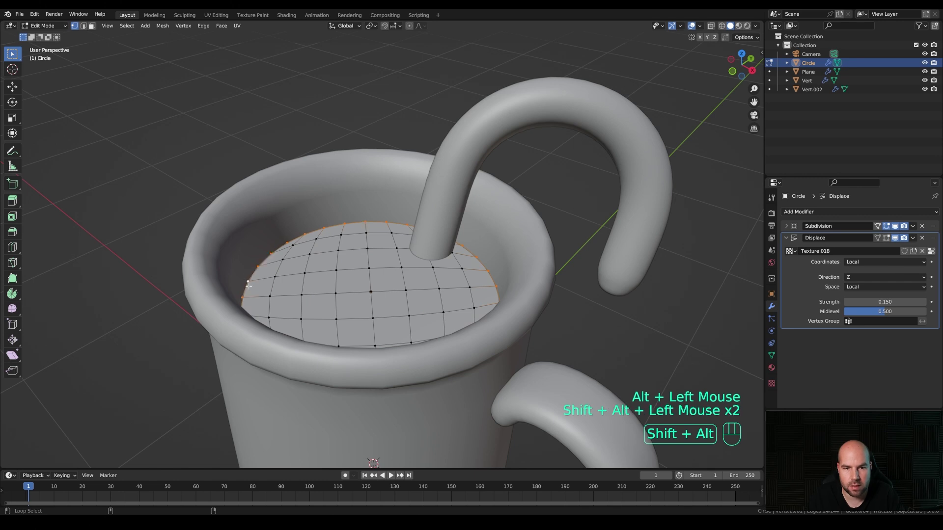
pyautogui.click(711, 26)
pyautogui.hotkey('ctrl', 'z')
pyautogui.click(711, 25)
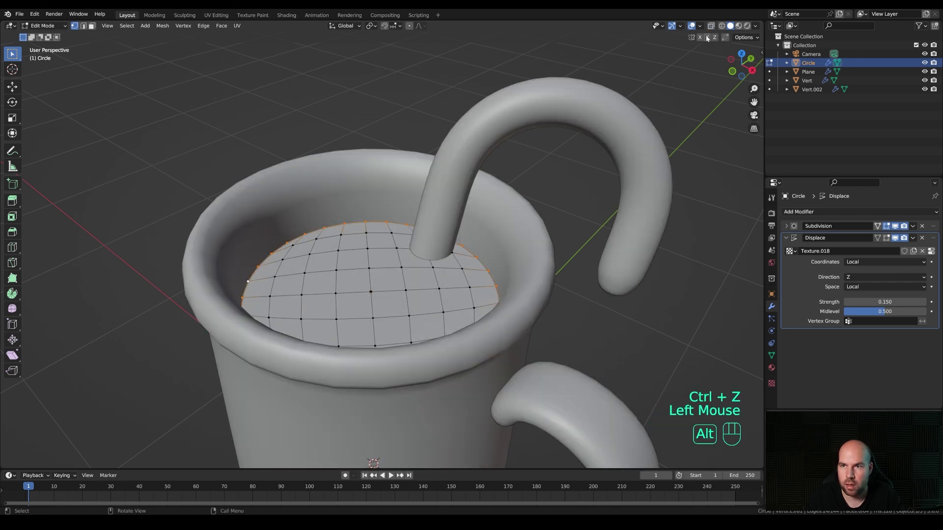
pyautogui.click(711, 25)
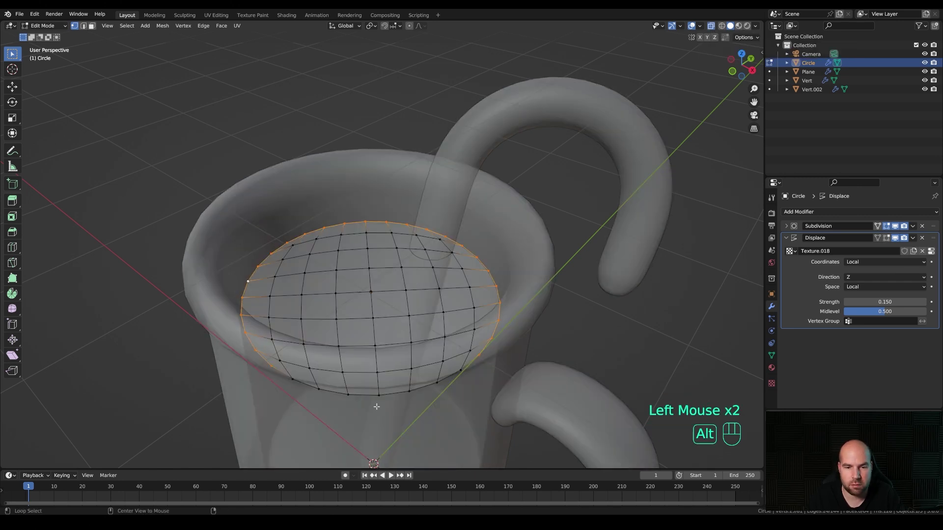
pyautogui.keyDown('alt'); pyautogui.keyDown('shift'); pyautogui.click(392, 394); pyautogui.keyUp('shift'); pyautogui.keyUp('alt')
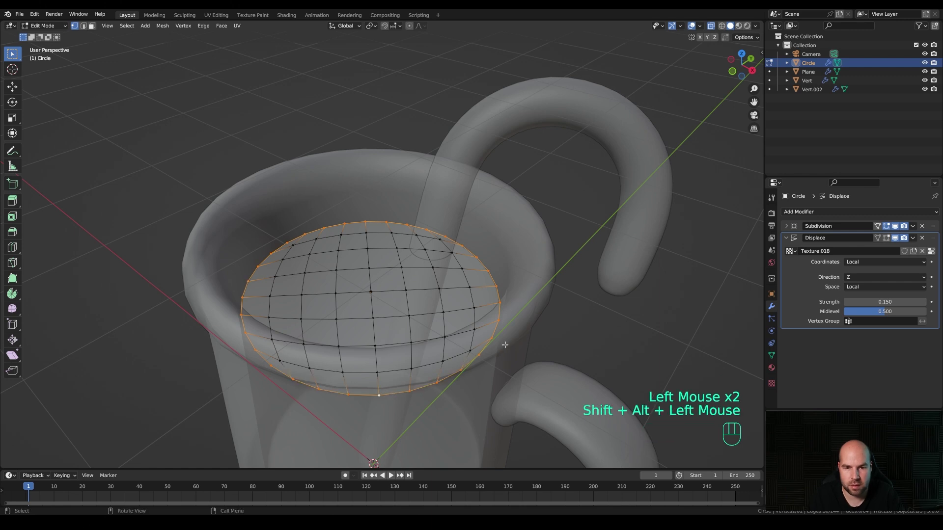
# Step: Extrude the disc's boundary loop in place and scale it outward slightly, to a little over 1.07, as an extra edge ring
pyautogui.press('e')
pyautogui.rightClick(528, 329)
pyautogui.press('s')
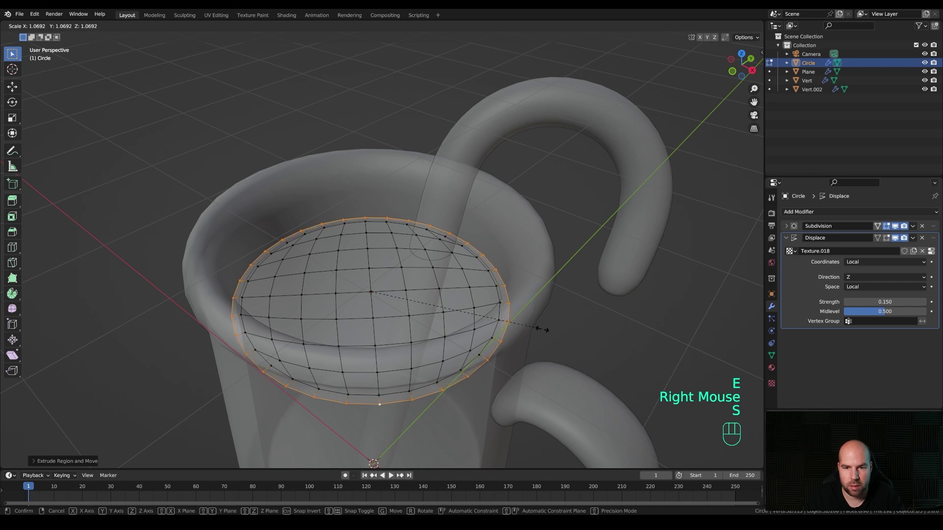
pyautogui.click(539, 330)
pyautogui.click(711, 26)
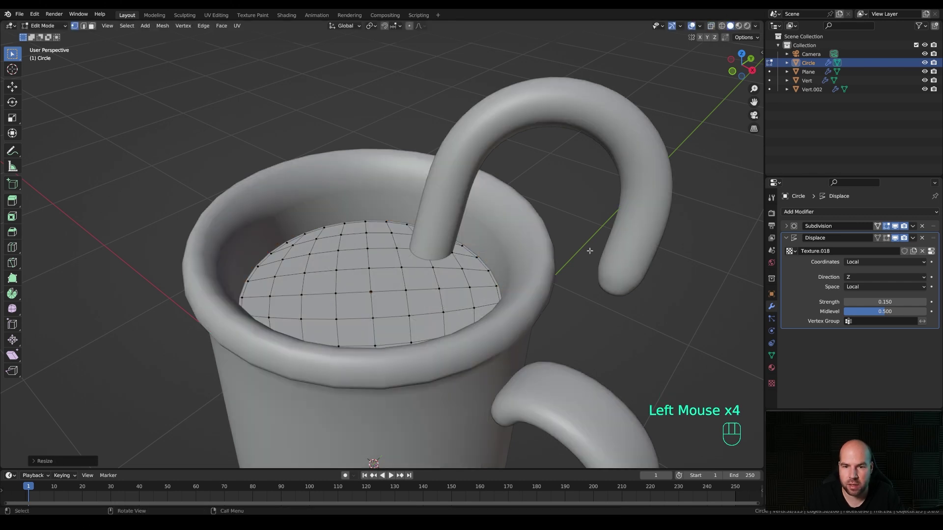
pyautogui.press('s')
pyautogui.keyDown('shift'); pyautogui.click(621, 279); pyautogui.keyUp('shift')
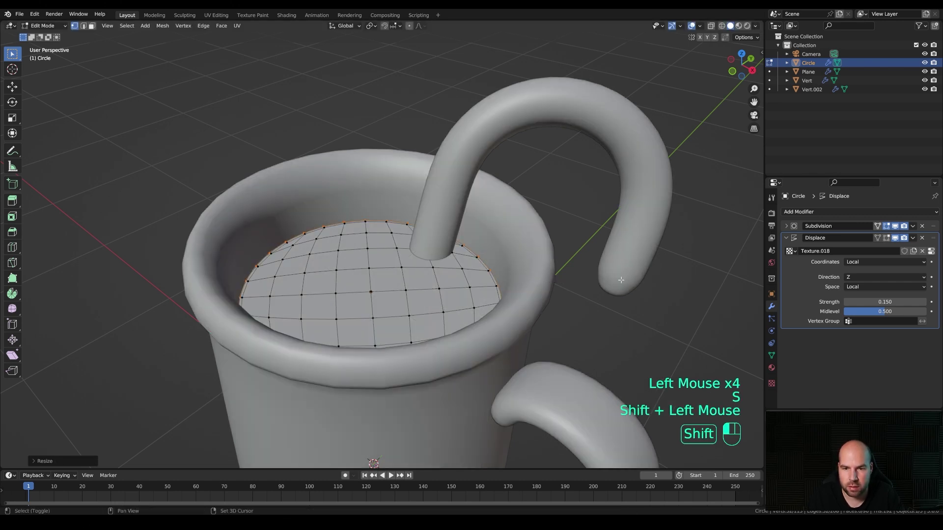
# Step: Extrude the disc's outer loop slightly downward along Z, by about 0.015 m
pyautogui.press('e')
pyautogui.press('z')
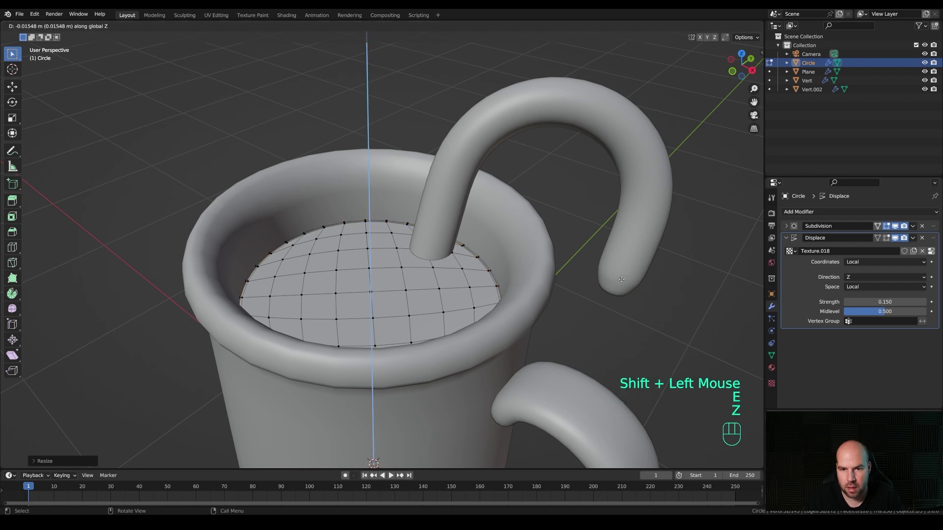
pyautogui.click(623, 280)
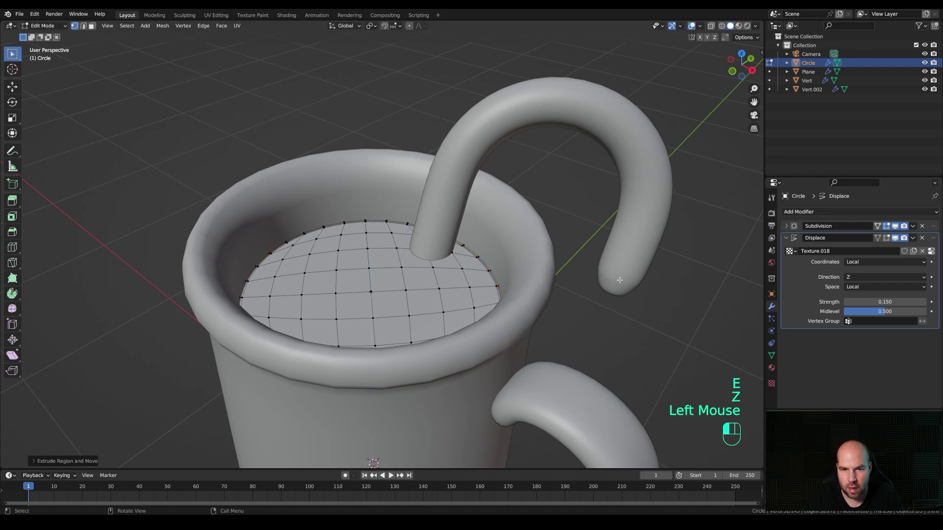
# Step: Return to Object Mode and shade the disc smooth
pyautogui.scroll(2, 526, 286)
pyautogui.scroll(-2, 555, 288)
pyautogui.press('Tab')
pyautogui.rightClick(404, 274)
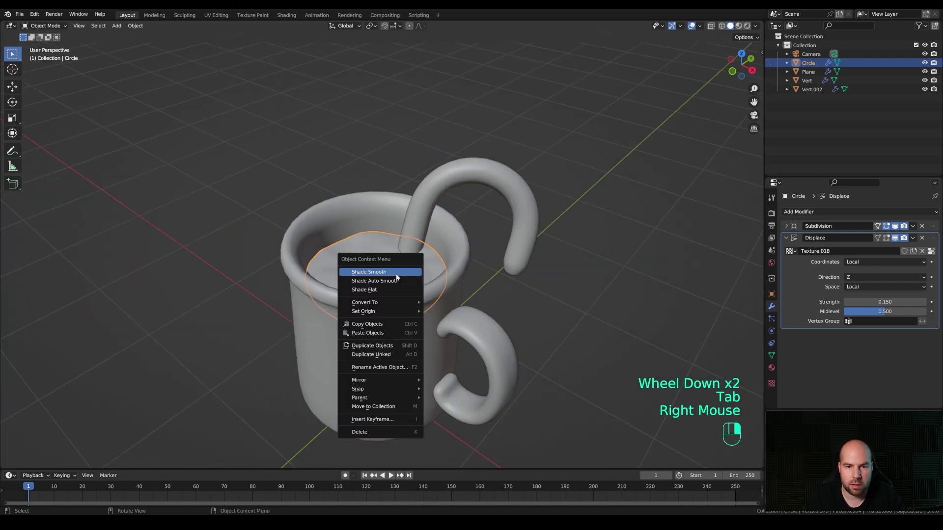
pyautogui.click(385, 273)
# Step: Add a mesh cube and move it along the X axis to stand clear of the cup on the handle side
pyautogui.moveTo(404, 294); pyautogui.dragTo(554, 318, button='middle')
pyautogui.scroll(-1, 436, 291)
pyautogui.hotkey('shift', 'a')
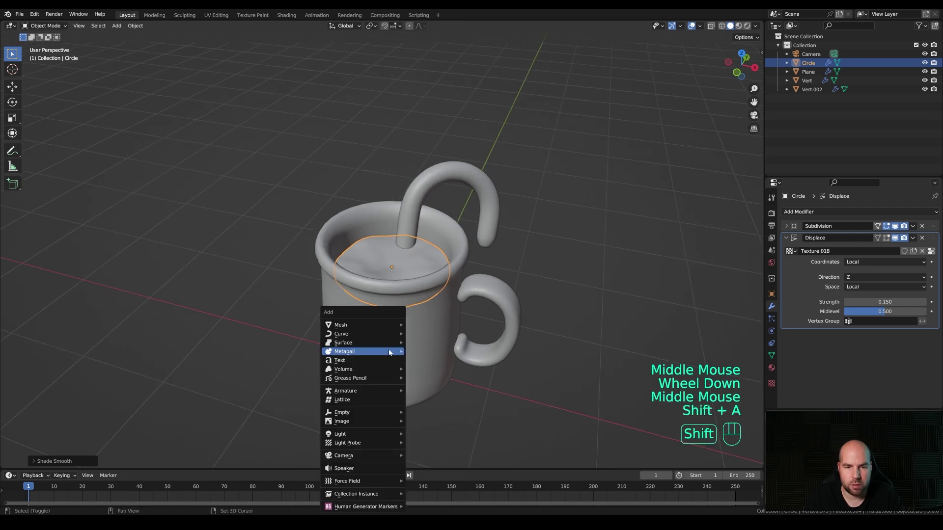
pyautogui.moveTo(391, 325)
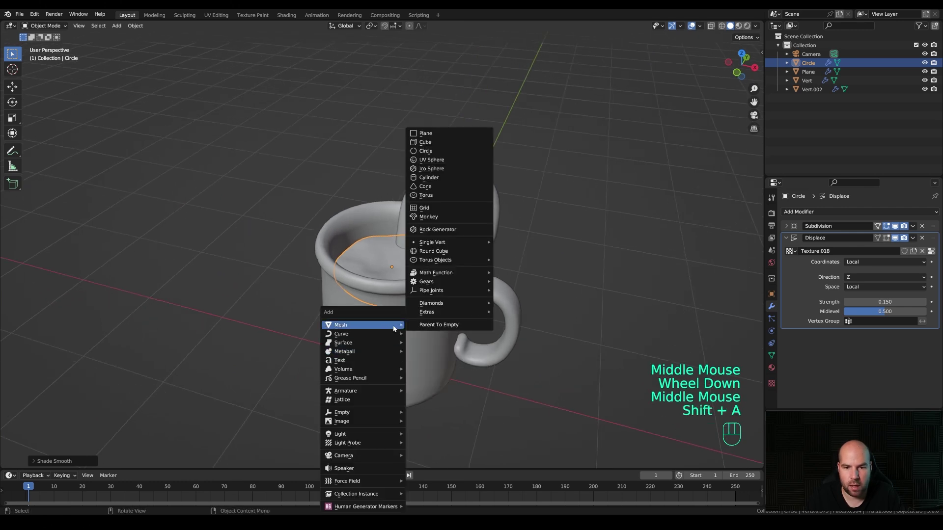
pyautogui.click(434, 144)
pyautogui.scroll(-2, 507, 384)
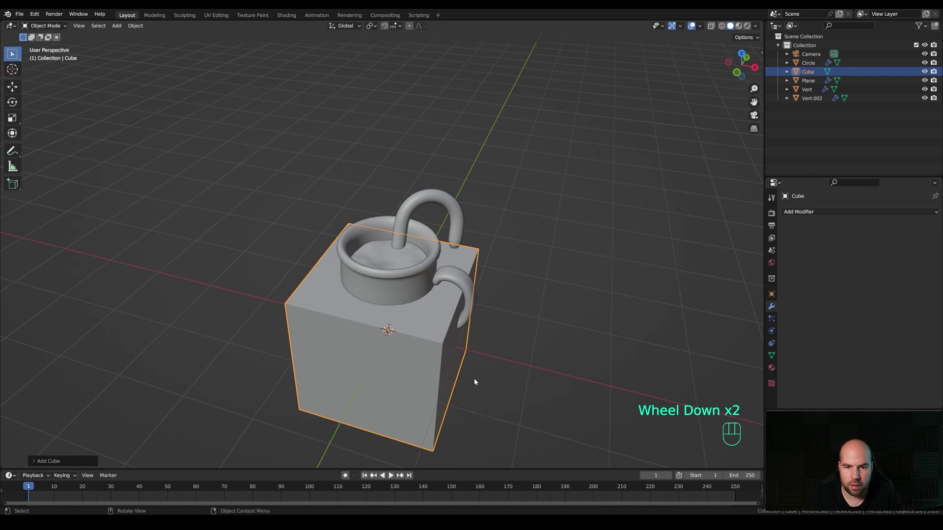
pyautogui.press('g')
pyautogui.press('x')
pyautogui.click(526, 361)
pyautogui.keyDown('shift'); pyautogui.moveTo(526, 361); pyautogui.dragTo(422, 322, button='middle'); pyautogui.keyUp('shift')
# Step: Scale the cube's mesh down to about 0.16 of its size
pyautogui.press('Tab')
pyautogui.press('s')
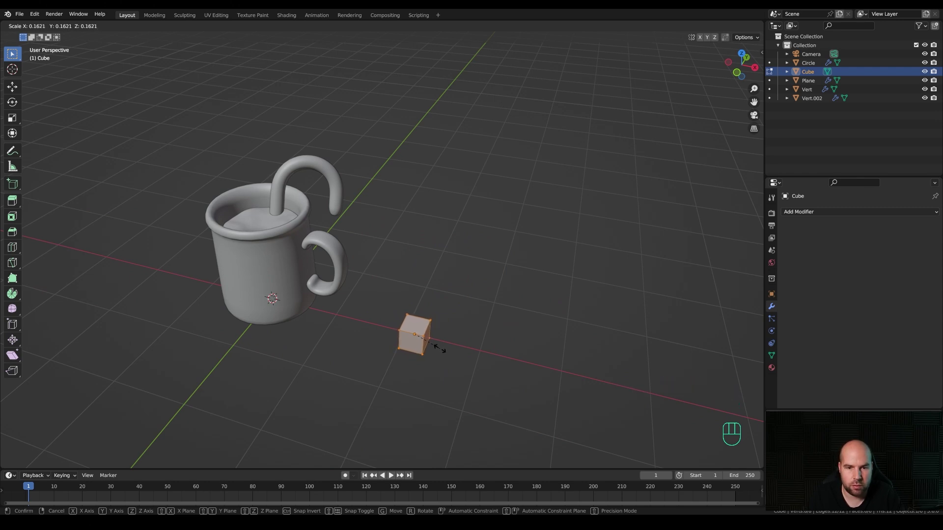
pyautogui.click(440, 349)
# Step: Return to Object Mode and give the cube a Bevel modifier with an amount of 0.054 m and 2 segments
pyautogui.keyDown('shift'); pyautogui.moveTo(456, 358); pyautogui.dragTo(422, 315, button='middle'); pyautogui.keyUp('shift')
pyautogui.scroll(2, 422, 314)
pyautogui.press('Tab')
pyautogui.press('Tab')
pyautogui.press('Tab')
pyautogui.click(822, 212)
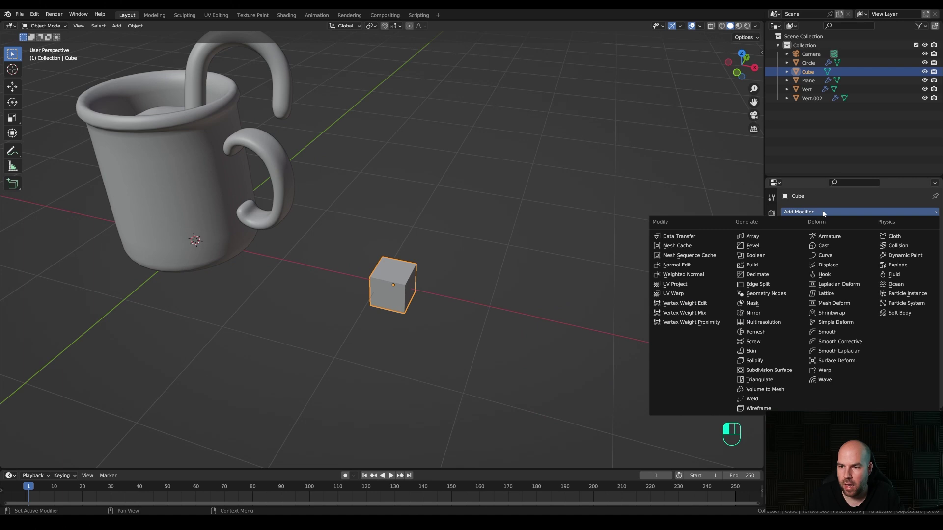
pyautogui.click(753, 246)
pyautogui.keyDown('shift'); pyautogui.moveTo(879, 259); pyautogui.dragTo(849, 260); pyautogui.keyUp('shift')
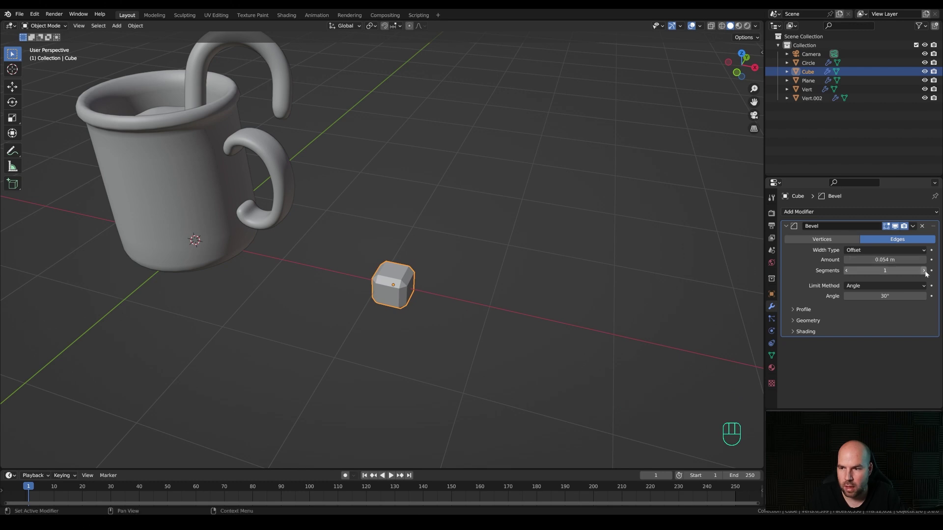
pyautogui.moveTo(886, 270); pyautogui.dragTo(899, 269)
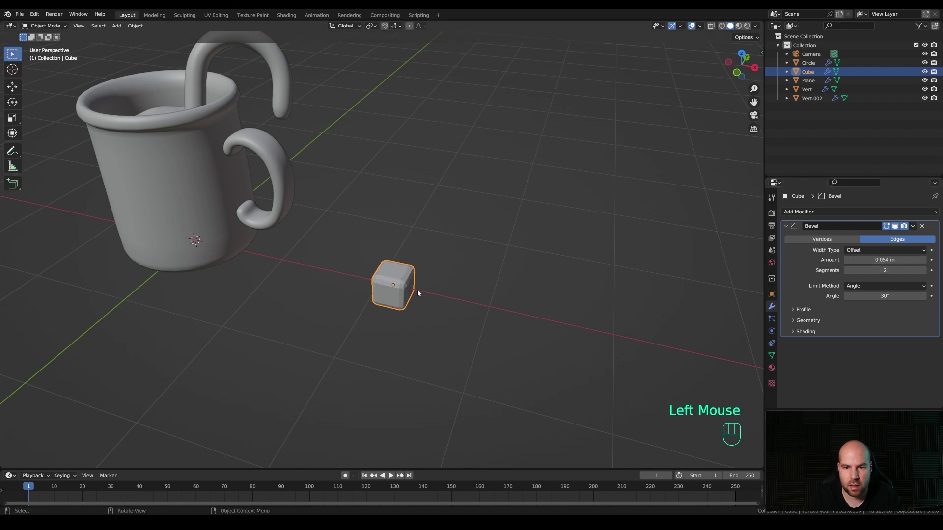
# Step: Add a Subdivision Surface modifier to the cube after the bevel and shade the cube smooth
pyautogui.click(798, 212)
pyautogui.click(760, 371)
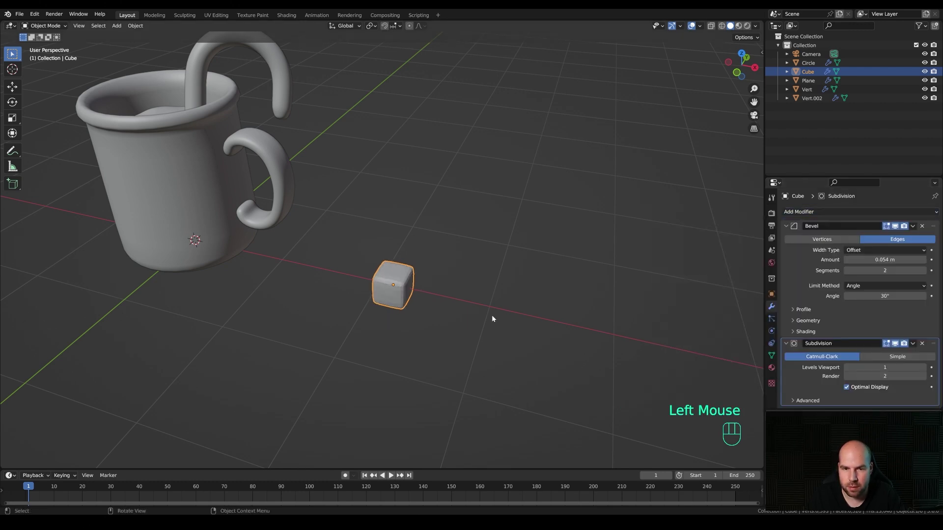
pyautogui.rightClick(402, 326)
pyautogui.click(376, 294)
pyautogui.moveTo(437, 325); pyautogui.dragTo(464, 316, button='middle')
# Step: Cut a centred horizontal edge loop around the cube's middle, scale it up slightly, and return to Object Mode
pyautogui.press('Tab')
pyautogui.hotkey('ctrl', 'r')
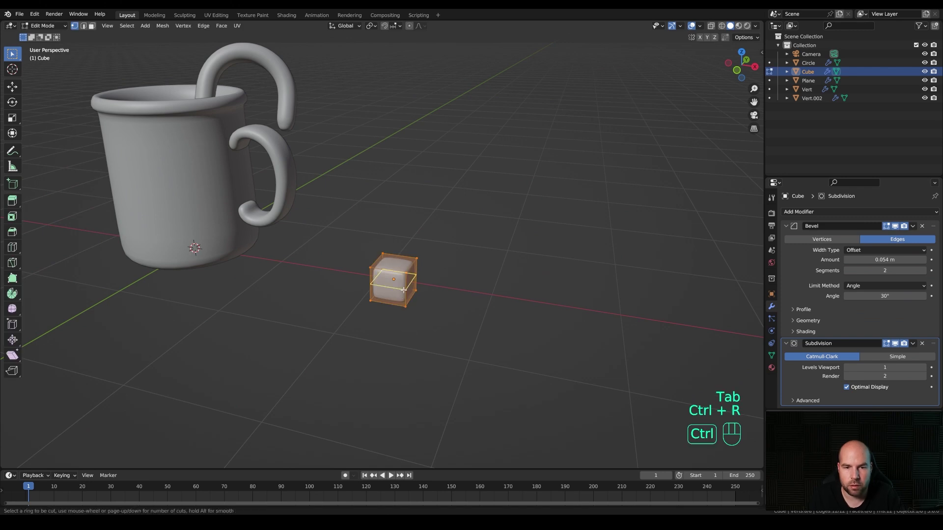
pyautogui.rightClick(406, 293)
pyautogui.press('s')
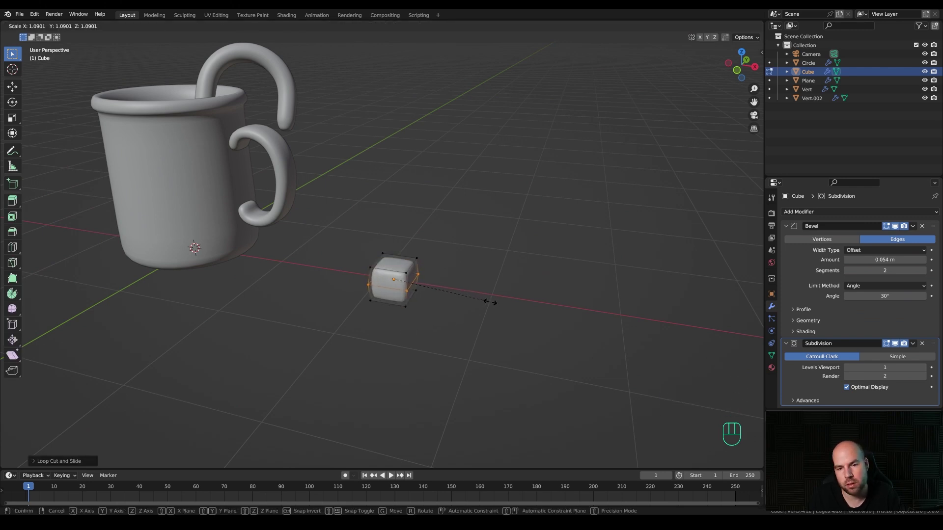
pyautogui.click(472, 304)
pyautogui.press('Tab')
pyautogui.keyDown('shift'); pyautogui.moveTo(361, 305); pyautogui.dragTo(526, 308, button='middle'); pyautogui.keyUp('shift')
pyautogui.scroll(-2, 522, 288)
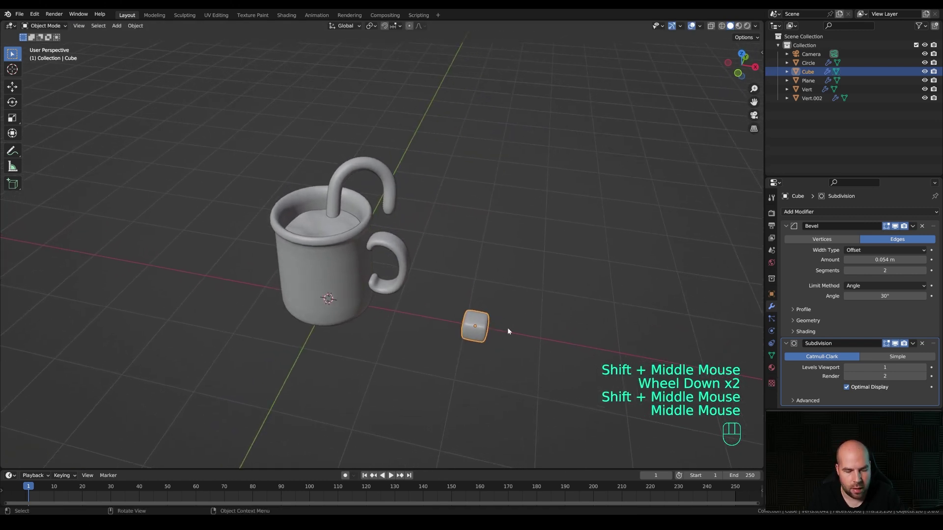
# Step: Set snapping to Face Project with Align Rotation to Target and Project Individual Elements enabled
pyautogui.click(399, 25)
pyautogui.click(372, 79)
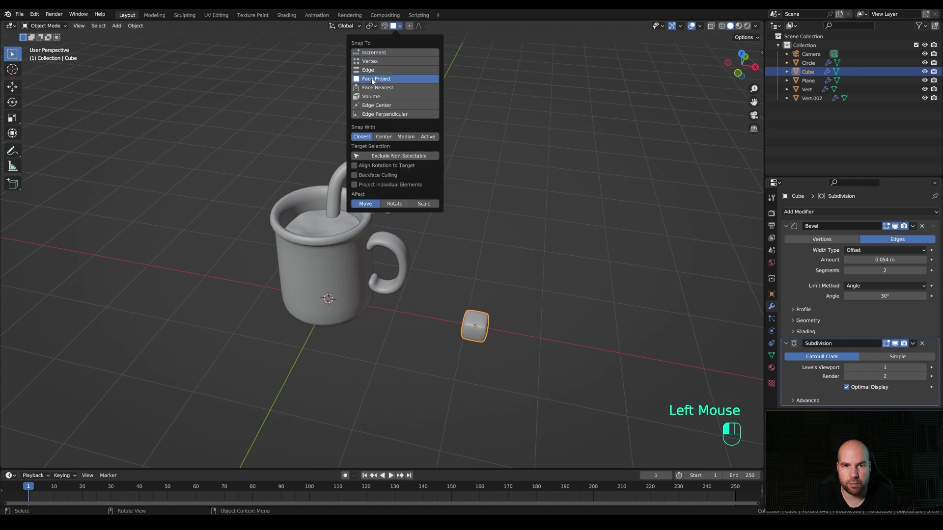
pyautogui.click(370, 167)
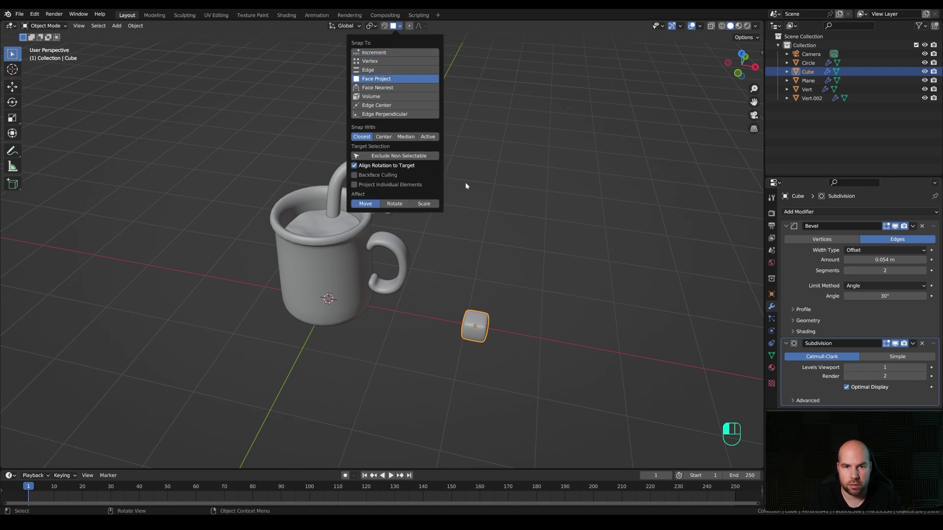
pyautogui.click(382, 186)
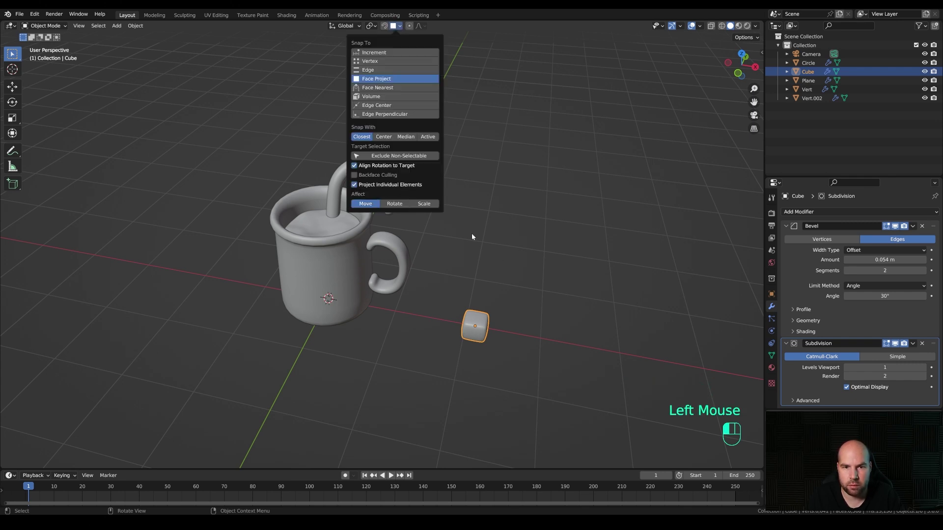
# Step: Move the rounded cube into the cup, snapping it onto the drink surface behind the centre, beside the candy cane
pyautogui.press('g')
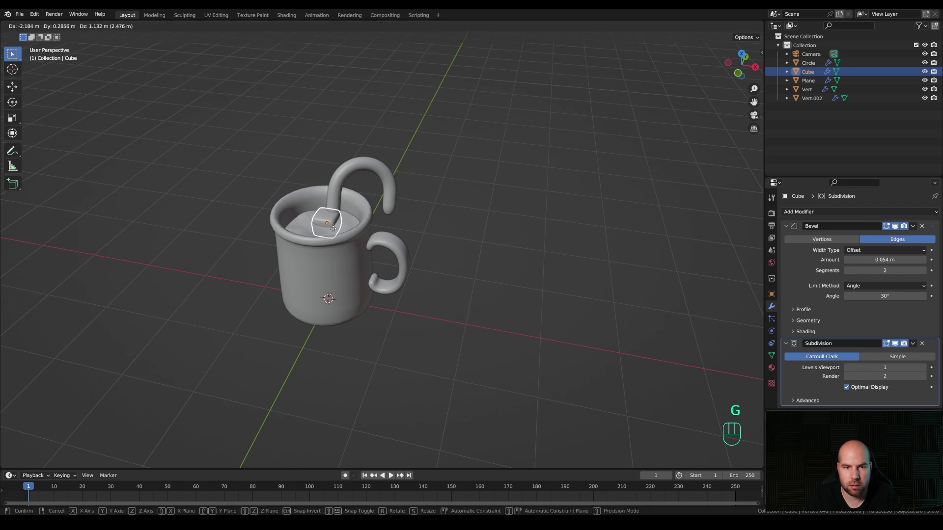
pyautogui.press('ctrl')
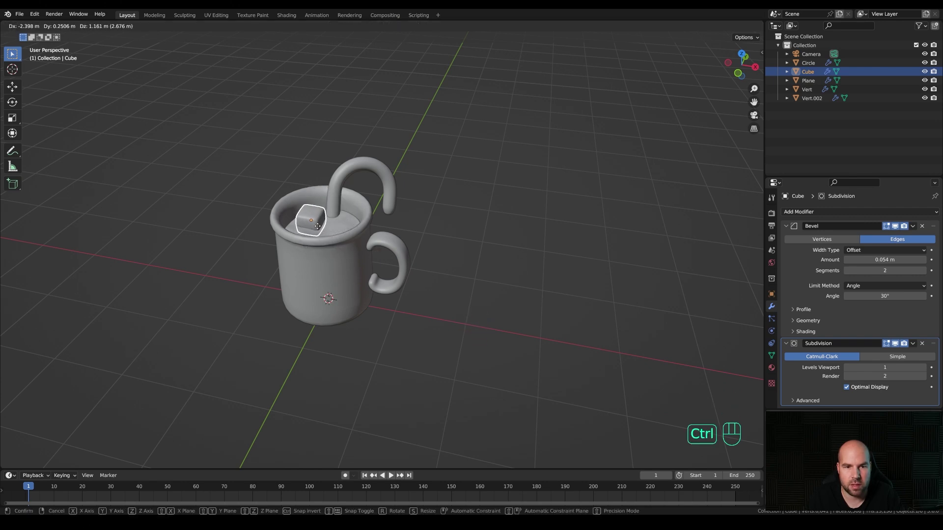
pyautogui.keyDown('ctrl'); pyautogui.click(317, 226); pyautogui.keyUp('ctrl')
pyautogui.moveTo(317, 225); pyautogui.dragTo(319, 230, button='middle')
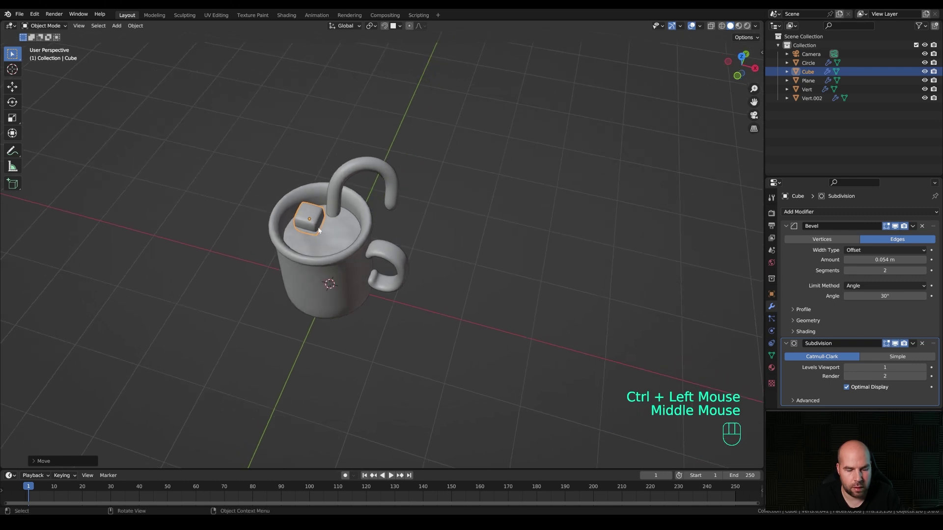
# Step: Place two linked duplicates of the cube on the drink surface, one near the handle side and one toward the front
pyautogui.press('alt')
pyautogui.keyDown('ctrl'); pyautogui.click(347, 231); pyautogui.keyUp('ctrl')
pyautogui.hotkey('alt', 'd')
pyautogui.keyDown('ctrl'); pyautogui.click(318, 245); pyautogui.keyUp('ctrl')
pyautogui.scroll(2, 333, 256)
pyautogui.keyDown('shift'); pyautogui.moveTo(333, 256); pyautogui.dragTo(390, 254, button='middle'); pyautogui.keyUp('shift')
# Step: Tilt the front cube freely with a trackball rotation and shift it slightly on the drink surface
pyautogui.press('r')
pyautogui.press('r')
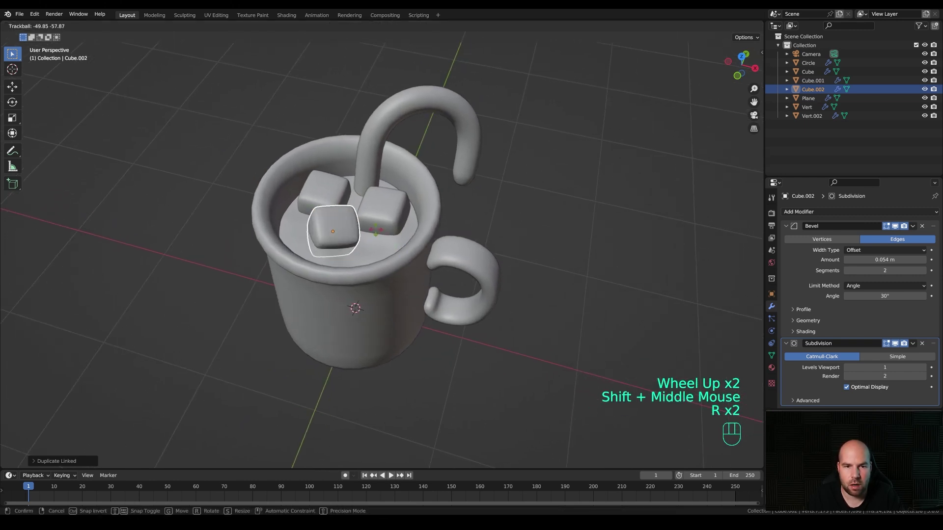
pyautogui.click(390, 245)
pyautogui.press('g')
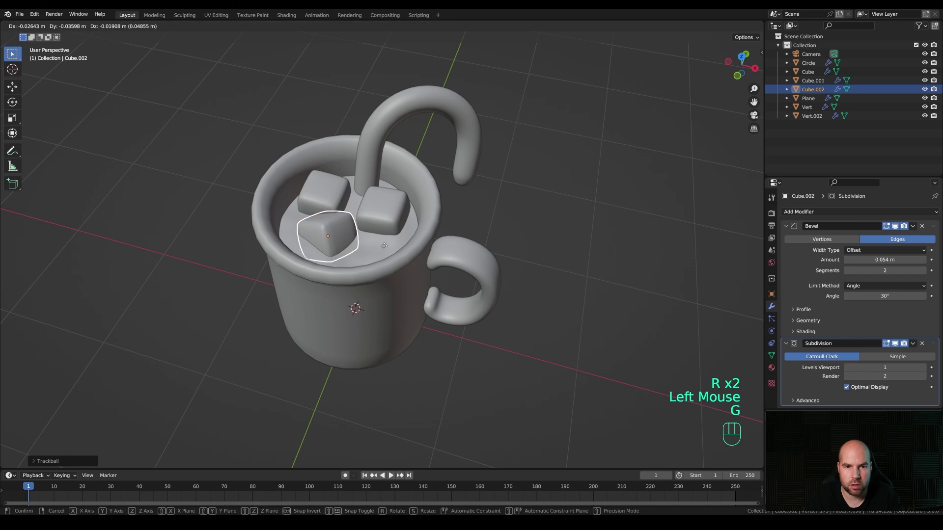
pyautogui.click(389, 244)
# Step: Tilt the original rear cube with a trackball rotation and nudge it slightly toward the cane
pyautogui.click(326, 193)
pyautogui.press('r')
pyautogui.press('r')
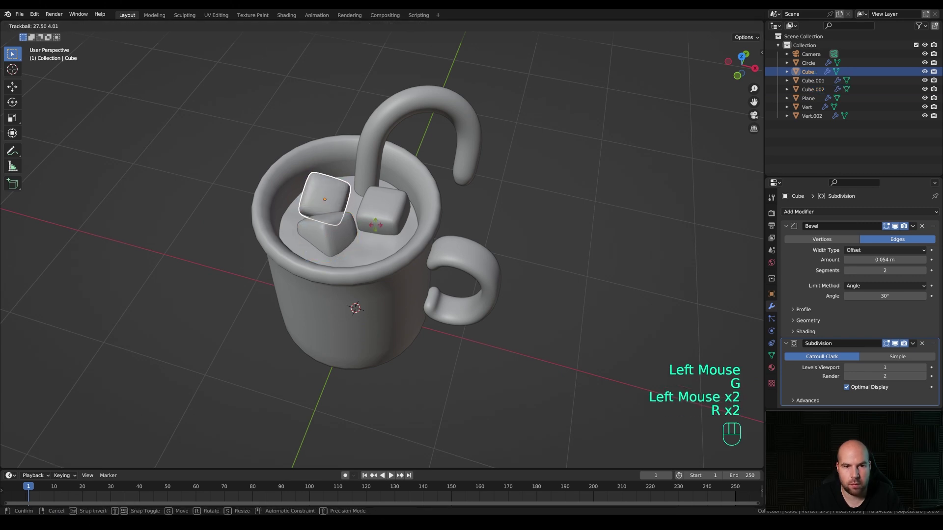
pyautogui.click(378, 217)
pyautogui.press('g')
pyautogui.click(382, 219)
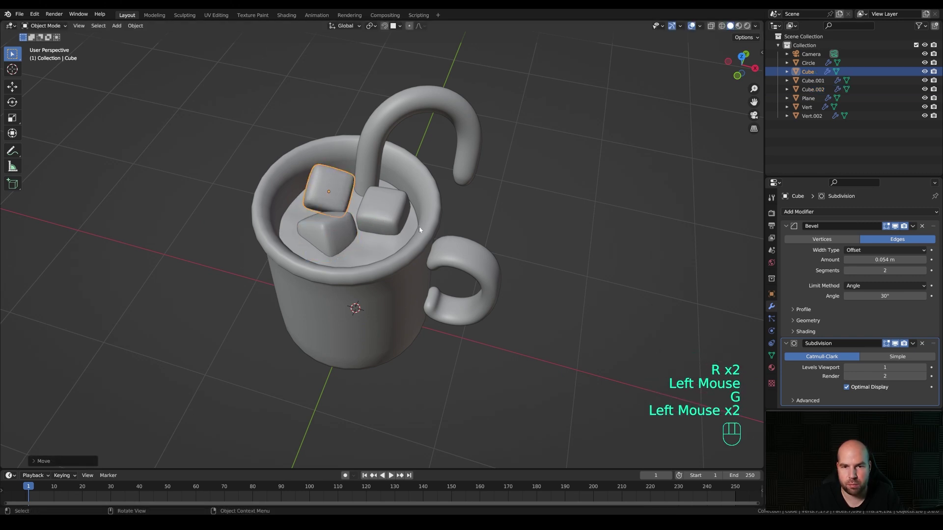
# Step: Give the cube on the handle side its own tilt with a trackball rotation
pyautogui.click(388, 216)
pyautogui.press('r')
pyautogui.press('r')
pyautogui.click(392, 217)
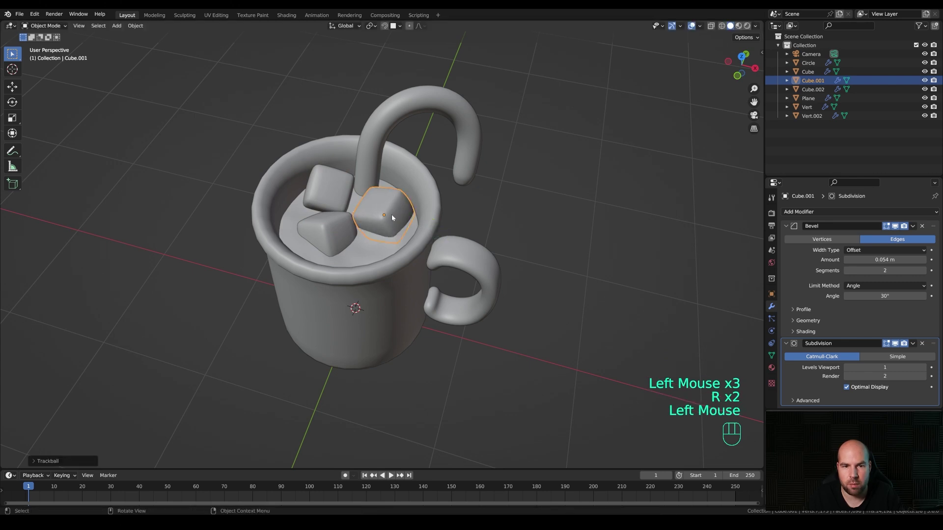
# Step: Place a linked duplicate of the handle-side cube near the cup's front rim and lower it slightly along Z
pyautogui.hotkey('alt', 'd')
pyautogui.keyDown('ctrl'); pyautogui.click(463, 270); pyautogui.keyUp('ctrl')
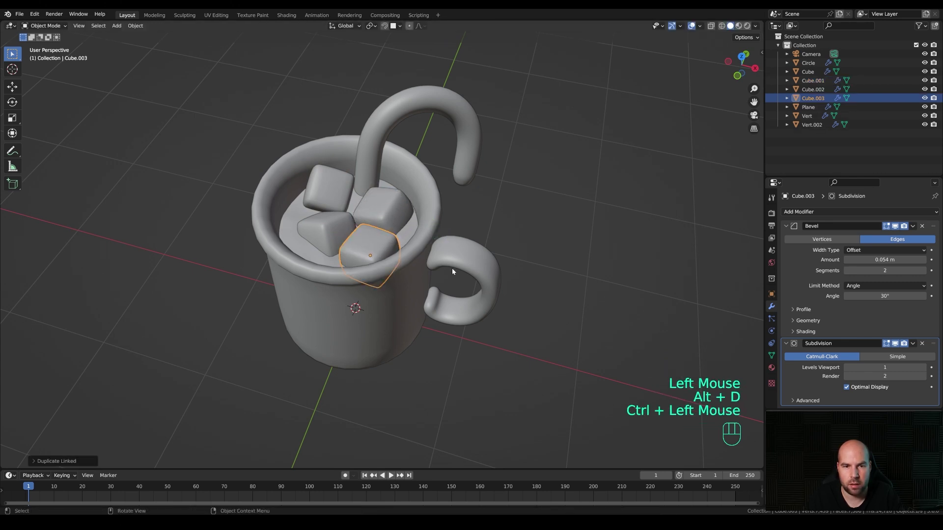
pyautogui.press('g')
pyautogui.press('z')
pyautogui.click(418, 269)
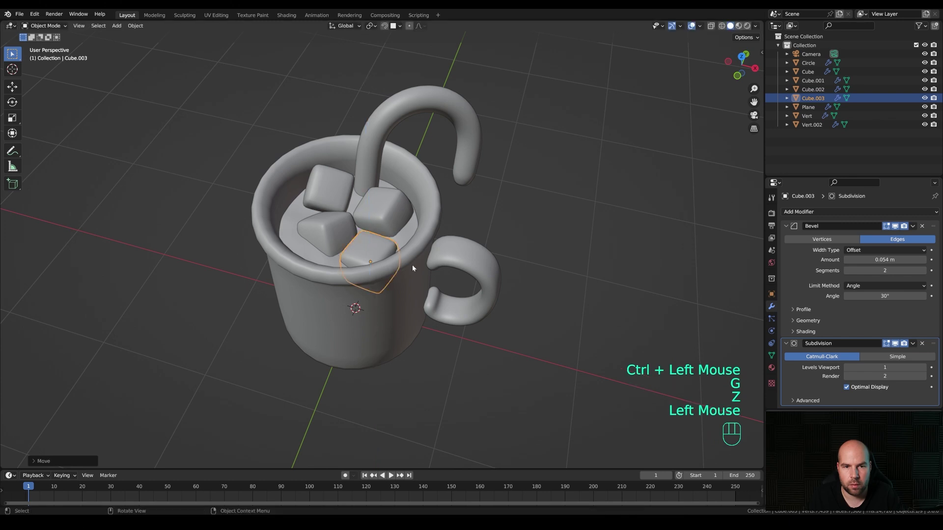
# Step: Place a linked duplicate of the sunken front cube at the rim opposite the handle and scale it down
pyautogui.hotkey('alt', 'd')
pyautogui.keyDown('ctrl'); pyautogui.click(412, 267); pyautogui.keyUp('ctrl')
pyautogui.press('s')
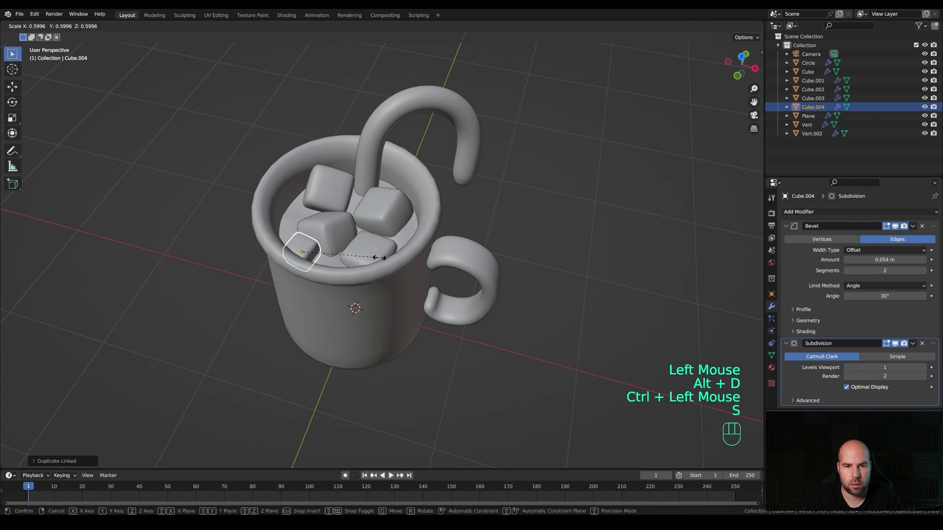
pyautogui.click(344, 216)
# Step: Scale the handle-side, rear and front-rim cubes individually so that their sizes vary slightly
pyautogui.click(380, 216)
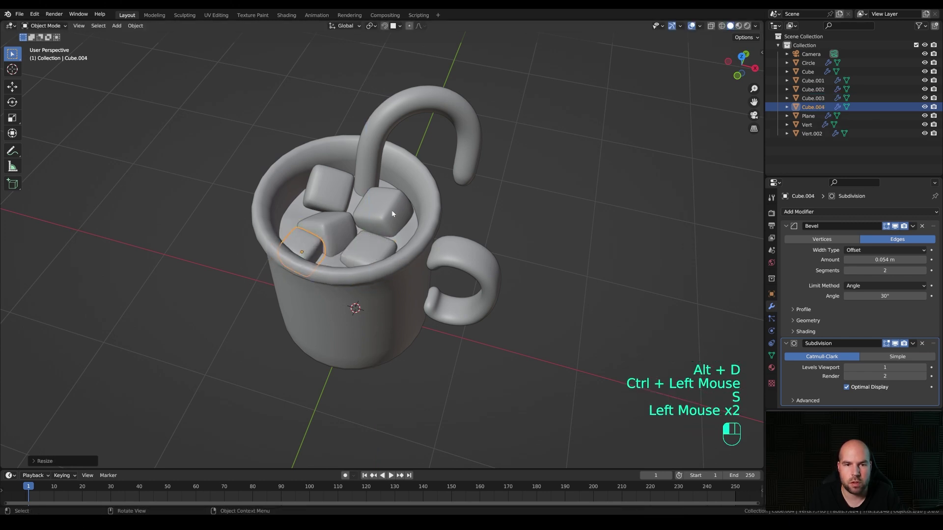
pyautogui.press('s')
pyautogui.click(471, 235)
pyautogui.click(332, 230)
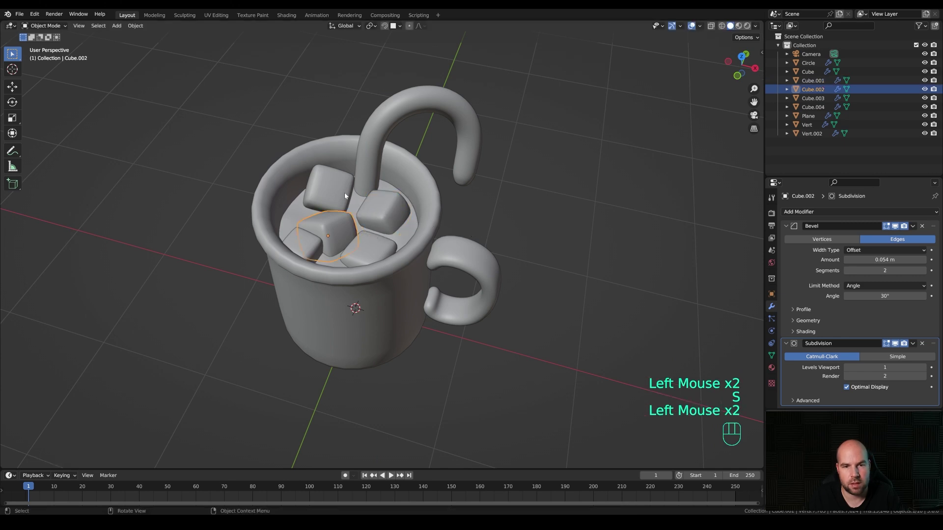
pyautogui.click(345, 196)
pyautogui.press('s')
pyautogui.click(347, 199)
pyautogui.click(377, 248)
pyautogui.press('s')
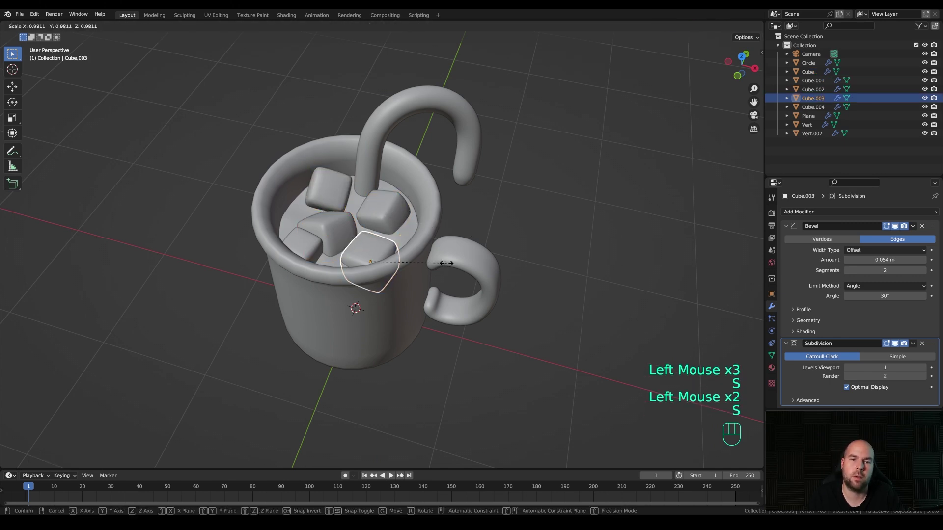
pyautogui.click(353, 243)
pyautogui.moveTo(353, 243); pyautogui.dragTo(396, 245, button='middle')
pyautogui.scroll(-2, 357, 245)
pyautogui.scroll(2, 395, 245)
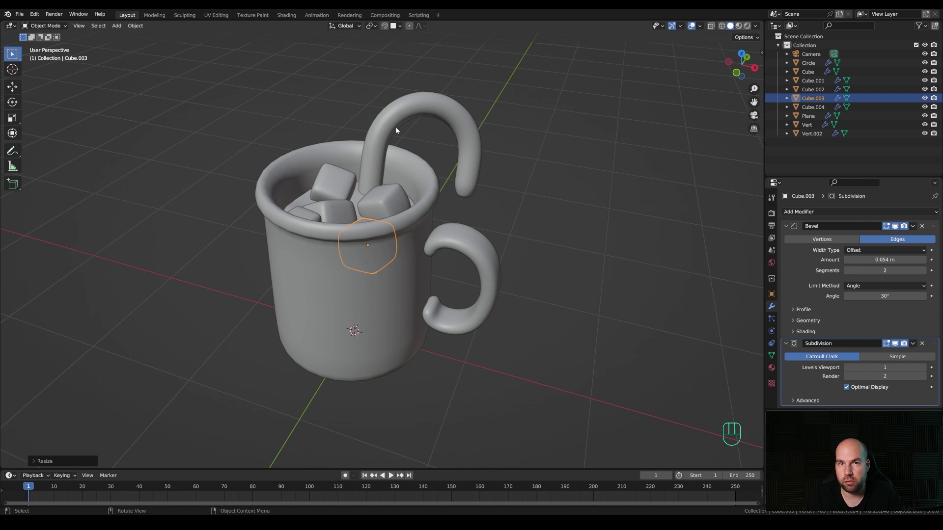
# Step: Switch the render engine to Cycles and set its device to GPU Compute
pyautogui.click(475, 143)
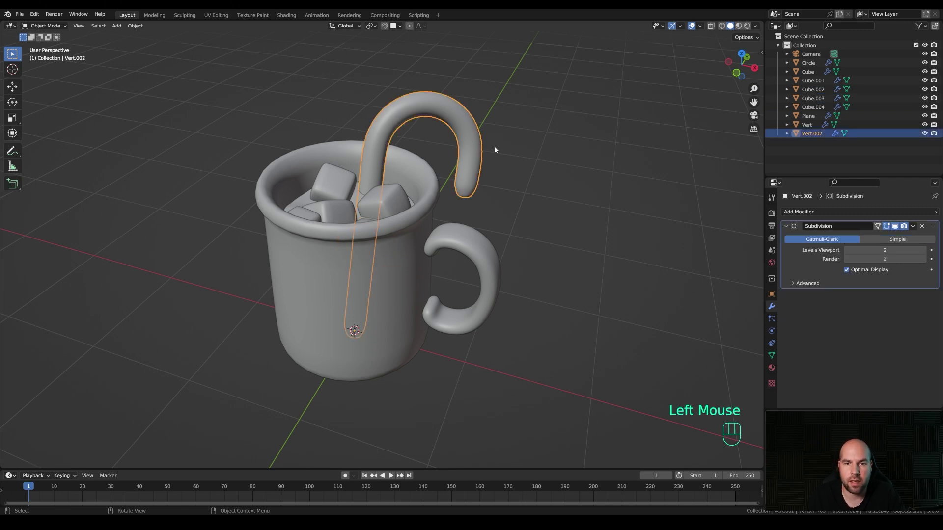
pyautogui.keyDown('shift'); pyautogui.moveTo(542, 150); pyautogui.dragTo(556, 167, button='middle'); pyautogui.keyUp('shift')
pyautogui.click(771, 213)
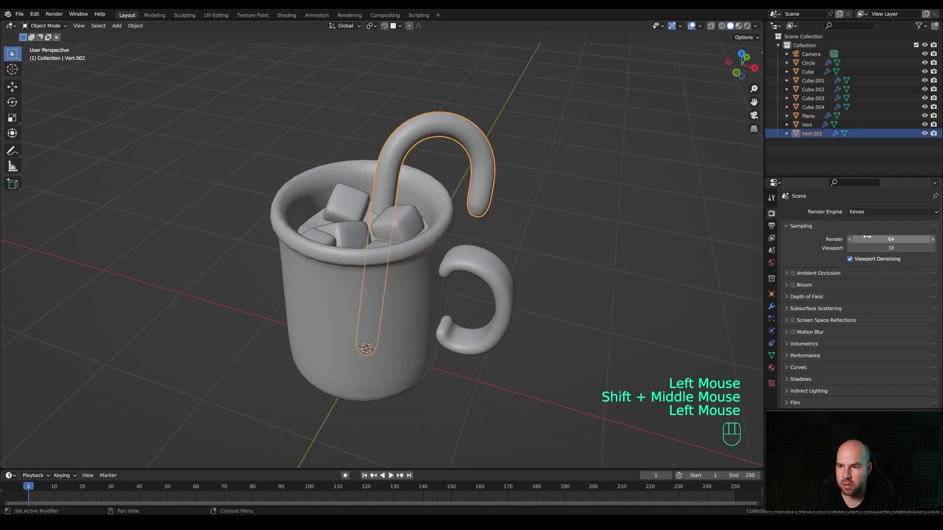
pyautogui.click(874, 212)
pyautogui.click(867, 243)
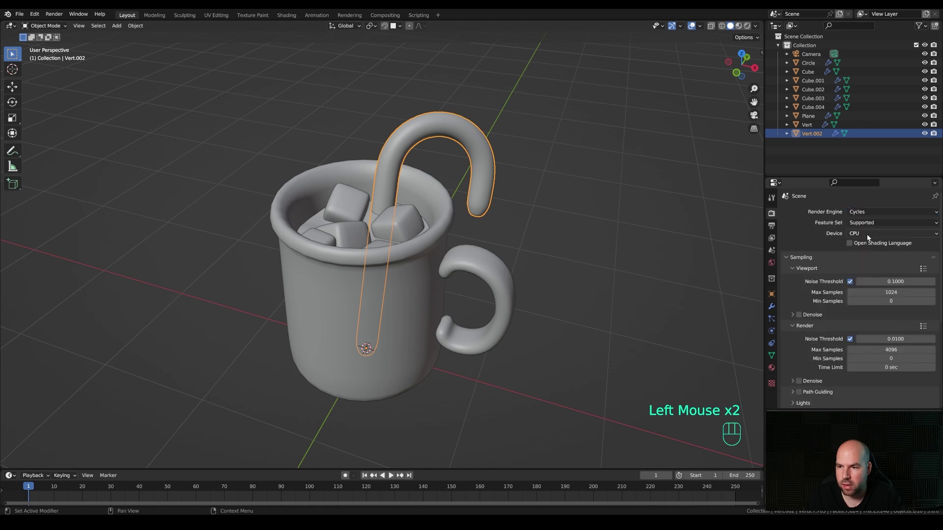
pyautogui.click(867, 238)
pyautogui.click(870, 252)
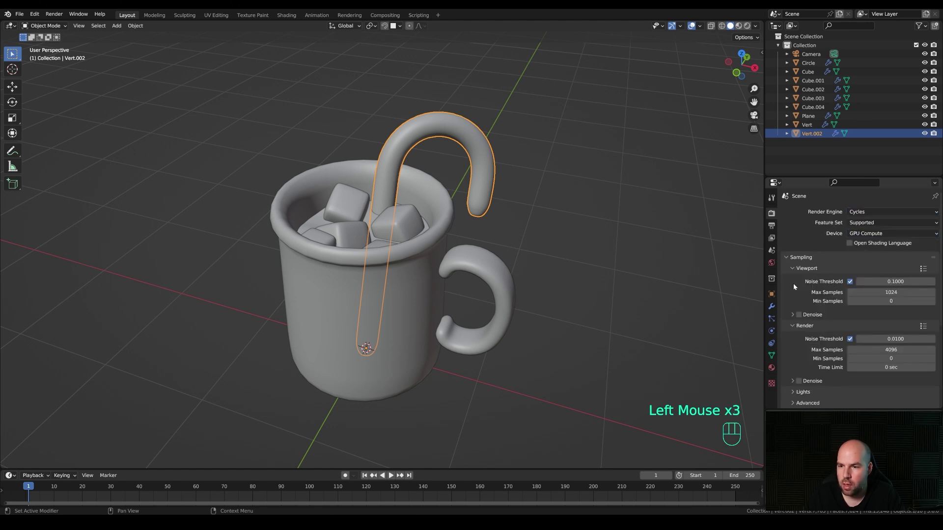
# Step: Enable denoising for both viewport and final render, and choose OptiX as the render denoiser
pyautogui.click(792, 381)
pyautogui.scroll(-2, 805, 376)
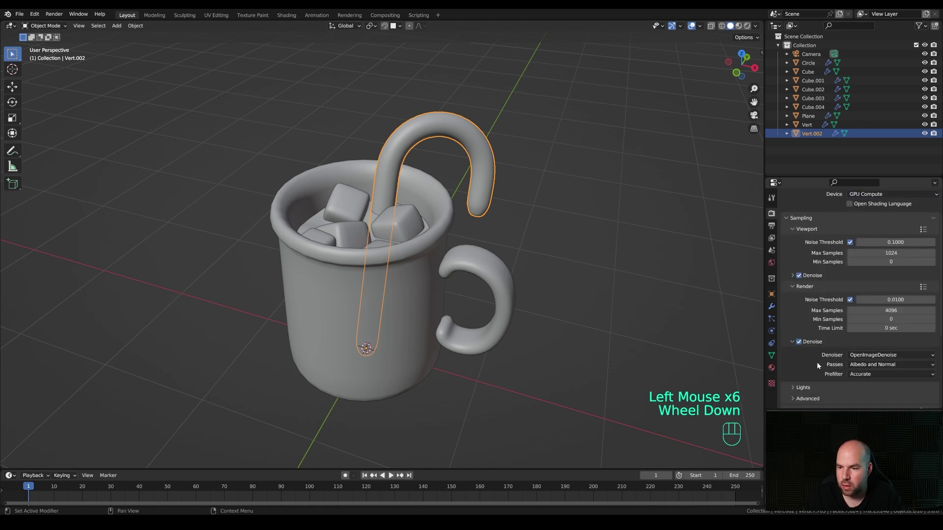
pyautogui.click(869, 354)
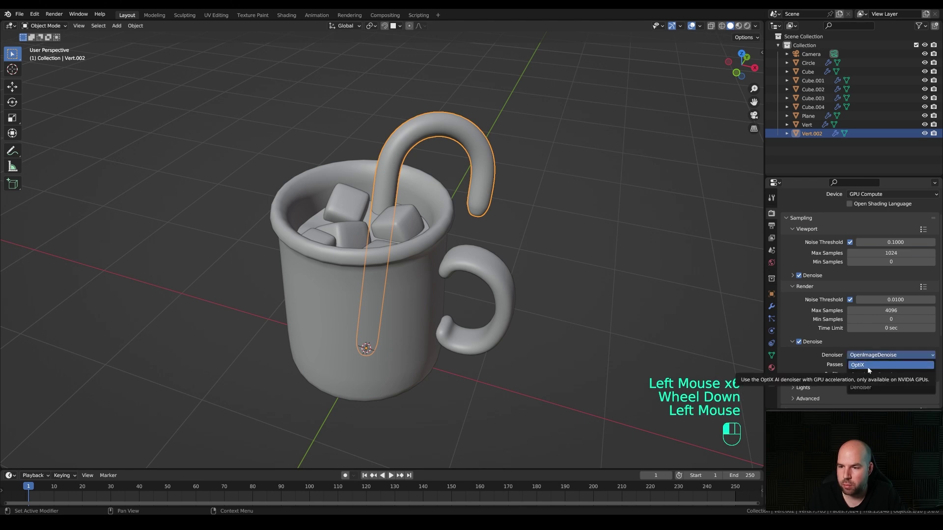
pyautogui.click(867, 367)
# Step: Set the maximum samples to 512 for both the render and the viewport
pyautogui.click(890, 310)
pyautogui.write('512')
pyautogui.press('Return')
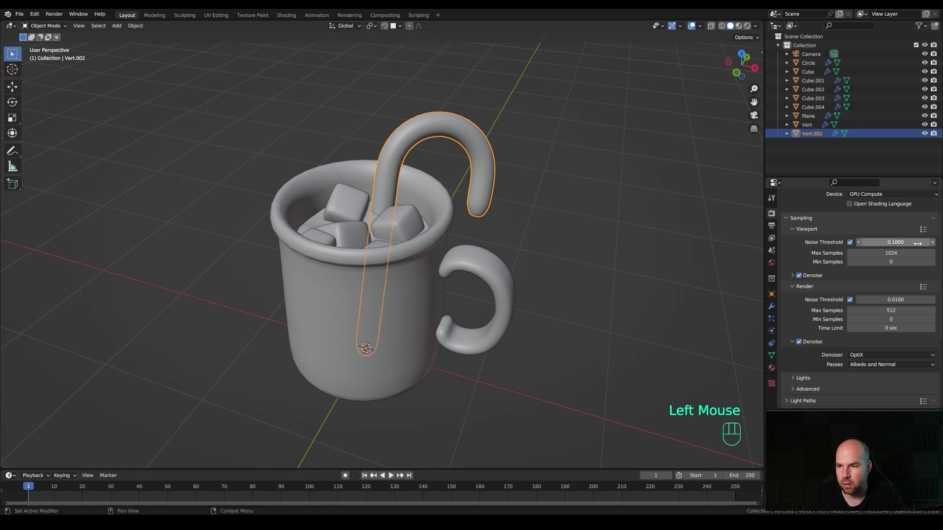
pyautogui.doubleClick(891, 253)
pyautogui.write('512')
pyautogui.press('Return')
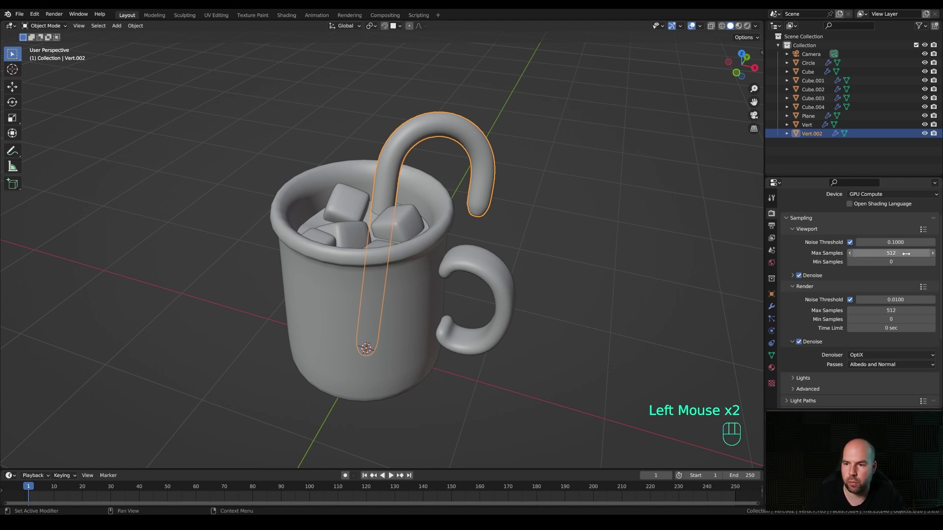
# Step: Align the camera to a view of the cup and move it back along its local Z to frame the whole model
pyautogui.keyDown('shift'); pyautogui.moveTo(754, 237); pyautogui.dragTo(569, 247, button='middle'); pyautogui.keyUp('shift')
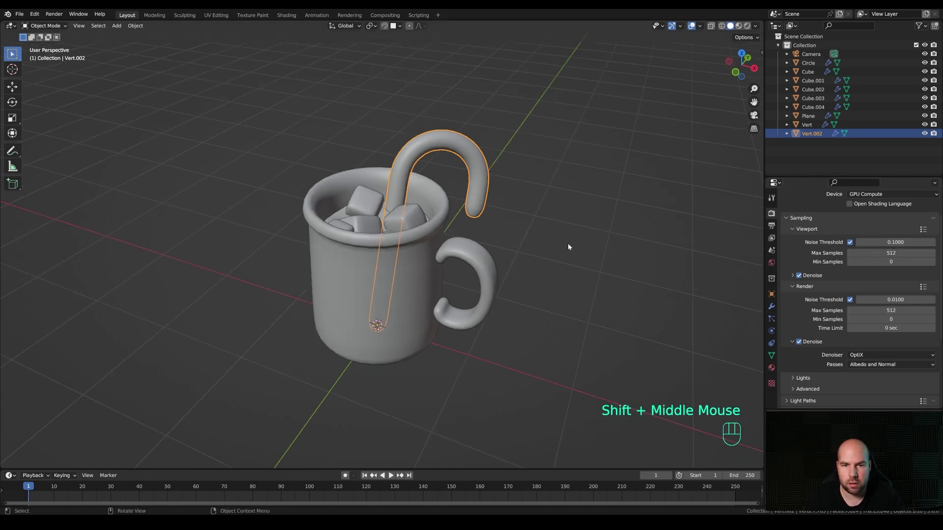
pyautogui.press('ctrl+alt+KP_0')
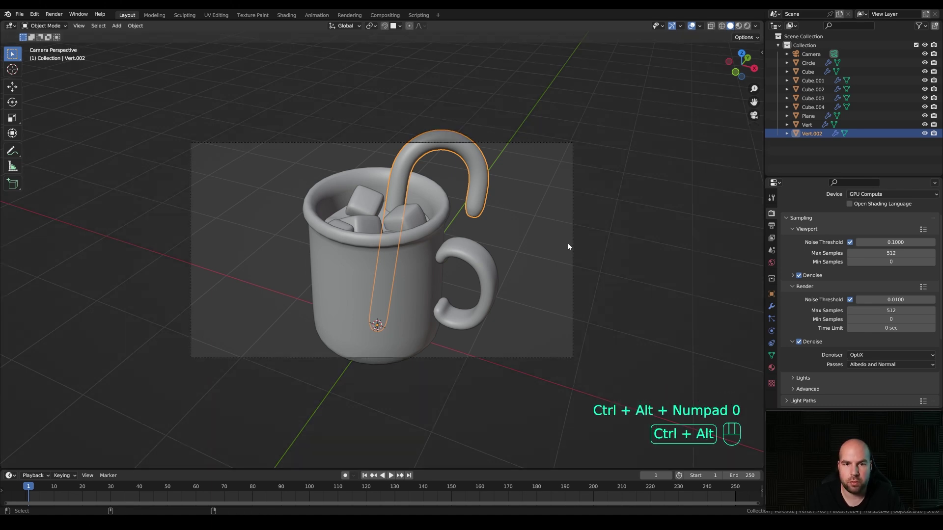
pyautogui.click(529, 142)
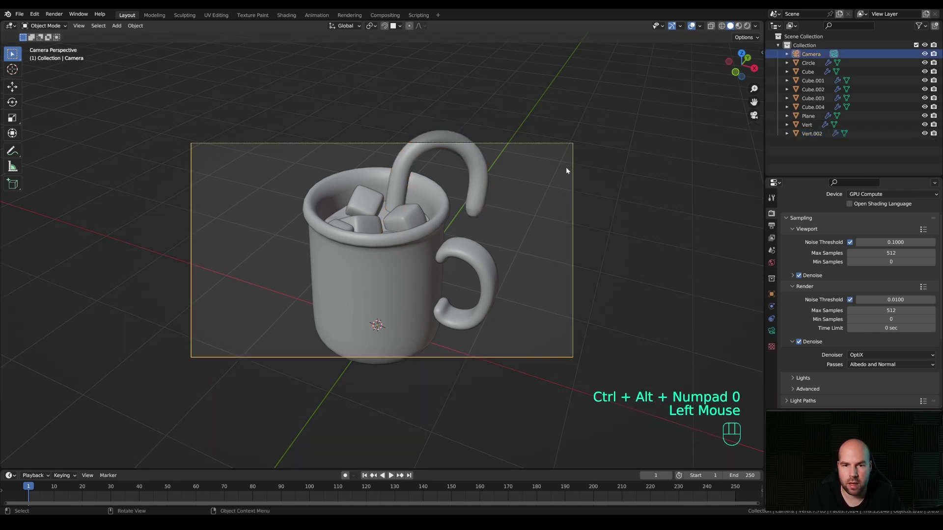
pyautogui.press('g')
pyautogui.press('z')
pyautogui.press('z')
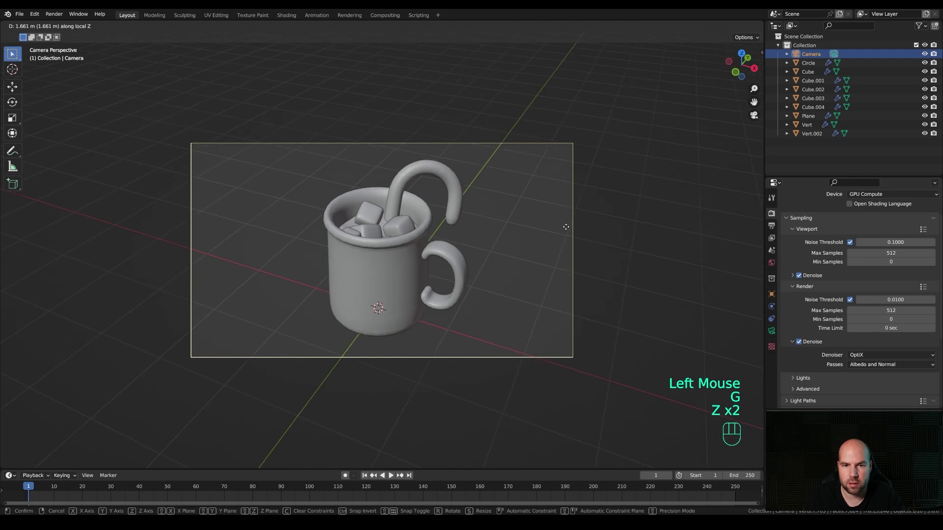
pyautogui.click(564, 240)
# Step: Set a render region covering the whole camera frame and switch the viewport to Rendered shading
pyautogui.hotkey('ctrl', 'b')
pyautogui.moveTo(132, 96)
pyautogui.mouseDown()
pyautogui.moveTo(531, 362)
pyautogui.moveTo(599, 392)
pyautogui.mouseUp()
pyautogui.press('z')
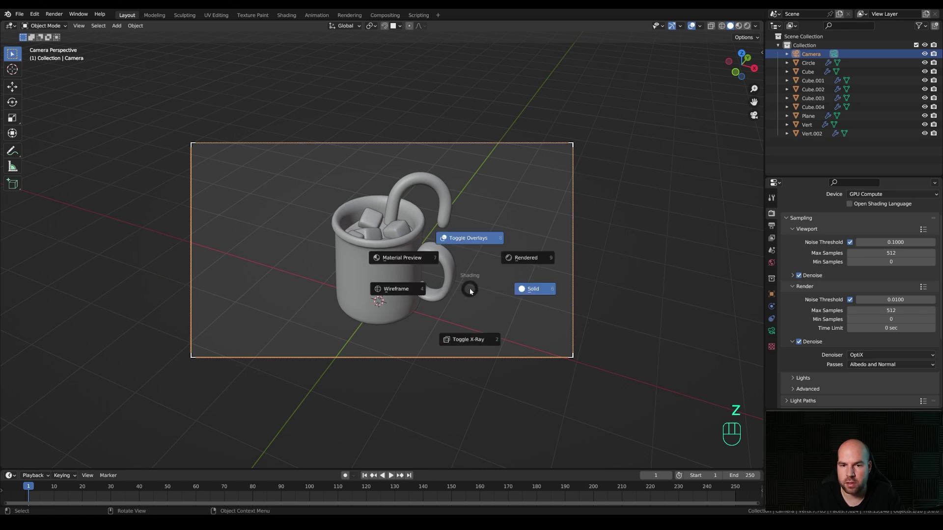
pyautogui.click(575, 224)
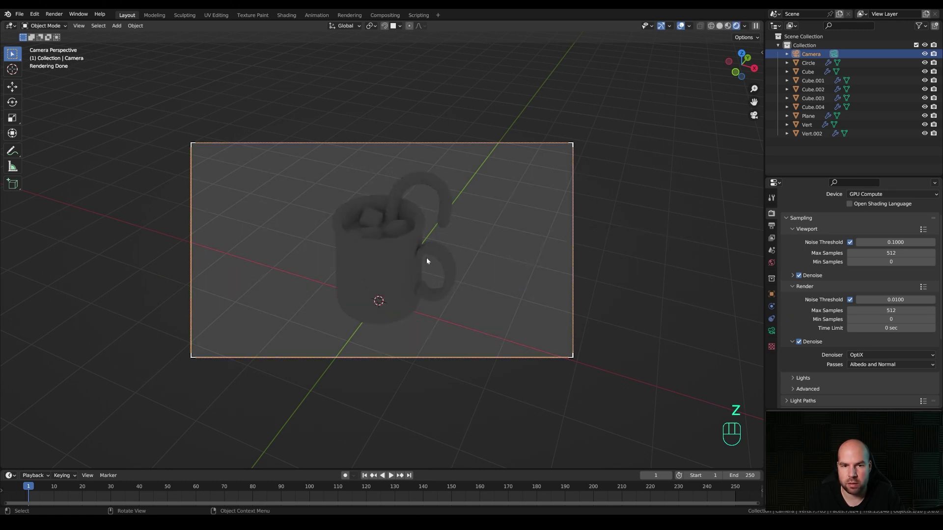
# Step: Start adding a new object to the scene
pyautogui.hotkey('shift', 'a')
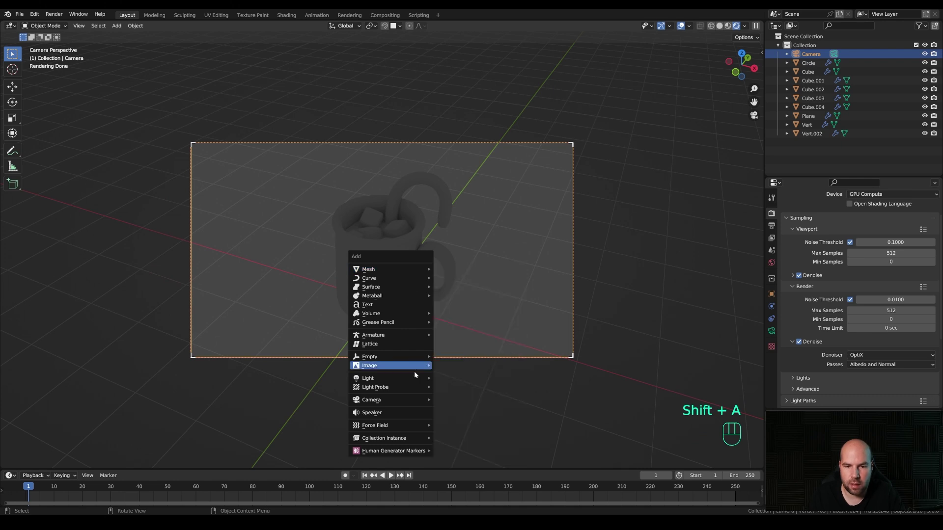
# Step: Add an area light and raise it along Z about 3.7 m, above the mug
pyautogui.moveTo(415, 379)
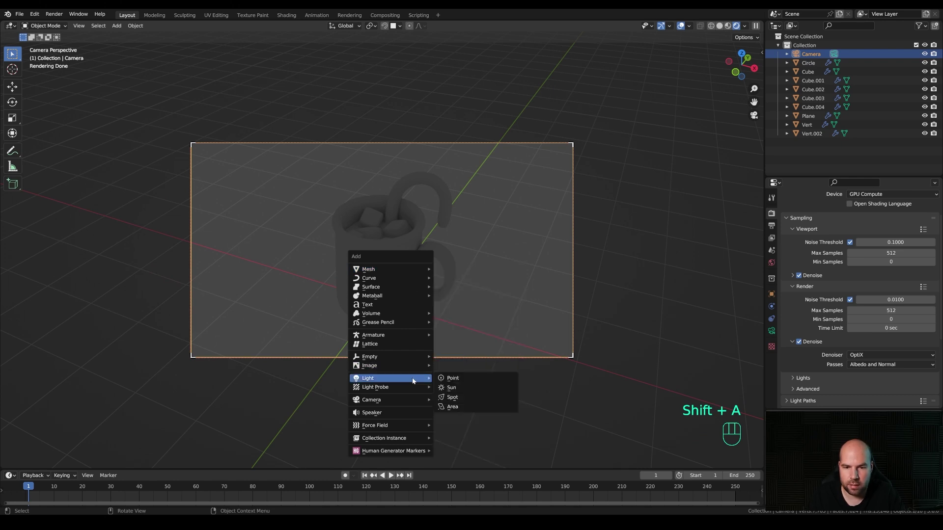
pyautogui.click(460, 407)
pyautogui.scroll(-3, 436, 401)
pyautogui.press('g')
pyautogui.press('z')
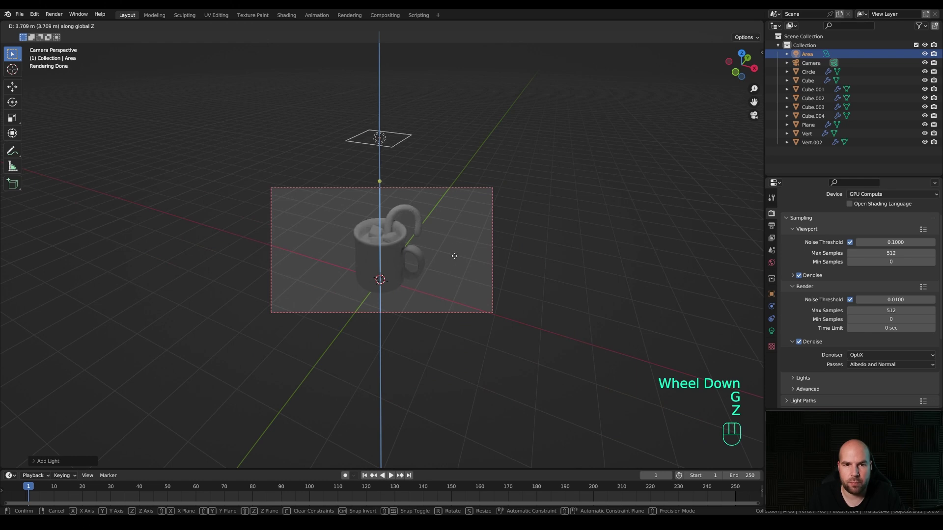
pyautogui.click(454, 253)
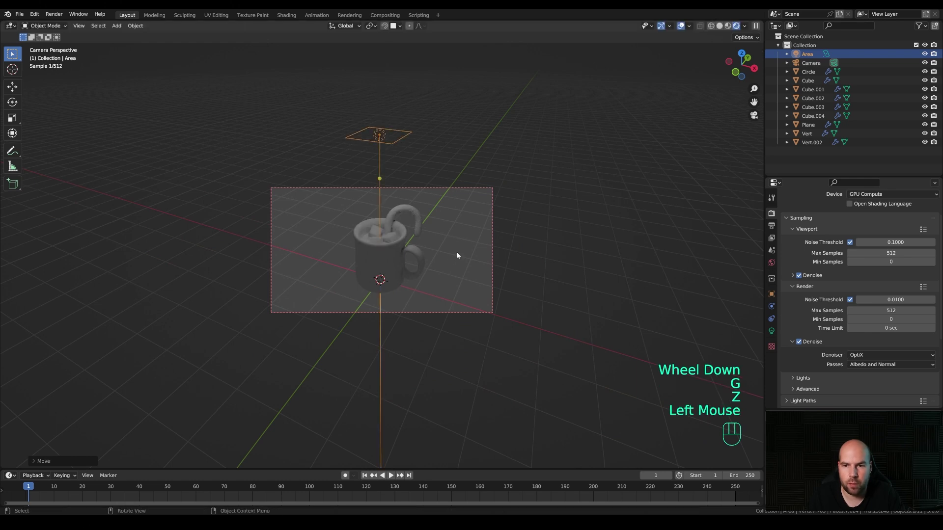
# Step: Set the area light's power to 50 W
pyautogui.click(771, 331)
pyautogui.click(884, 265)
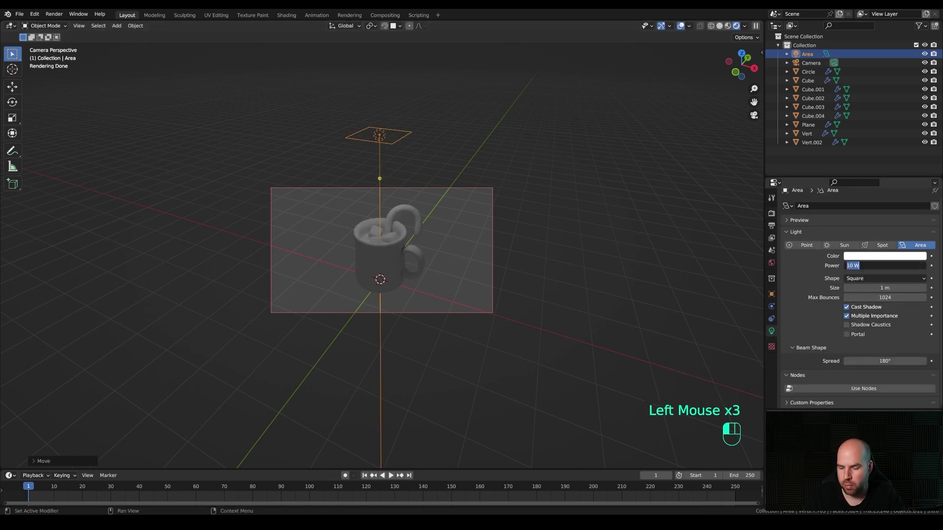
pyautogui.press('Return')
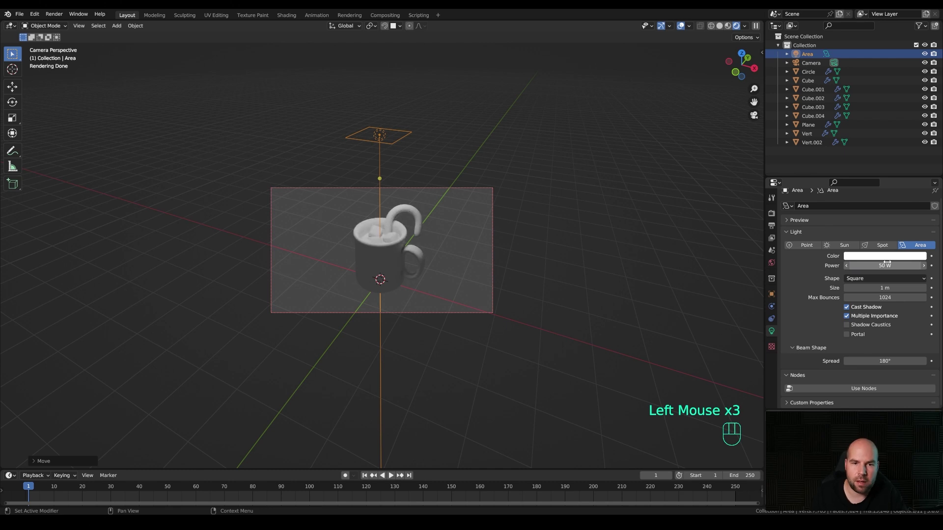
# Step: Enlarge the area light to a size of about 3.14 m and move it vertically along Z
pyautogui.moveTo(413, 132); pyautogui.dragTo(544, 162)
pyautogui.press('g')
pyautogui.press('z')
pyautogui.click(545, 140)
# Step: Create a new material on the candy cane and name it White
pyautogui.scroll(3, 544, 250)
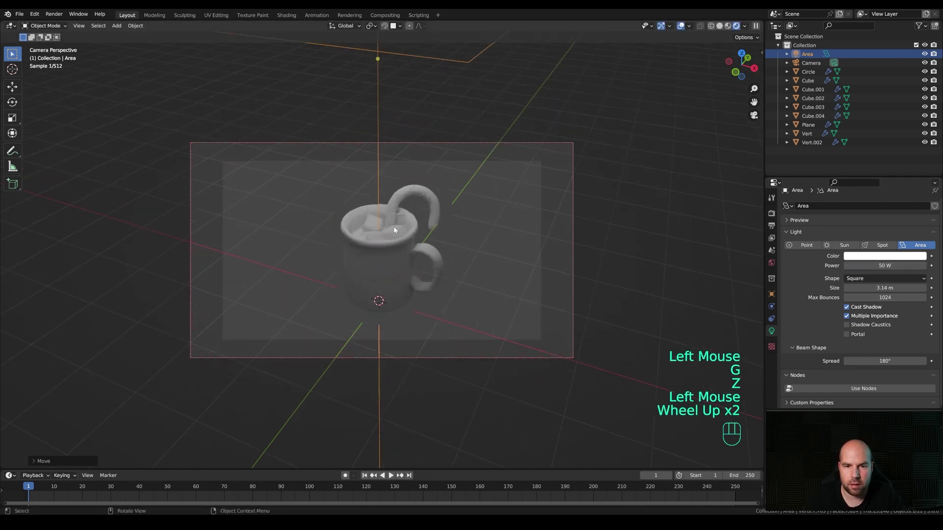
pyautogui.keyDown('shift'); pyautogui.moveTo(544, 249); pyautogui.dragTo(521, 265, button='middle'); pyautogui.keyUp('shift')
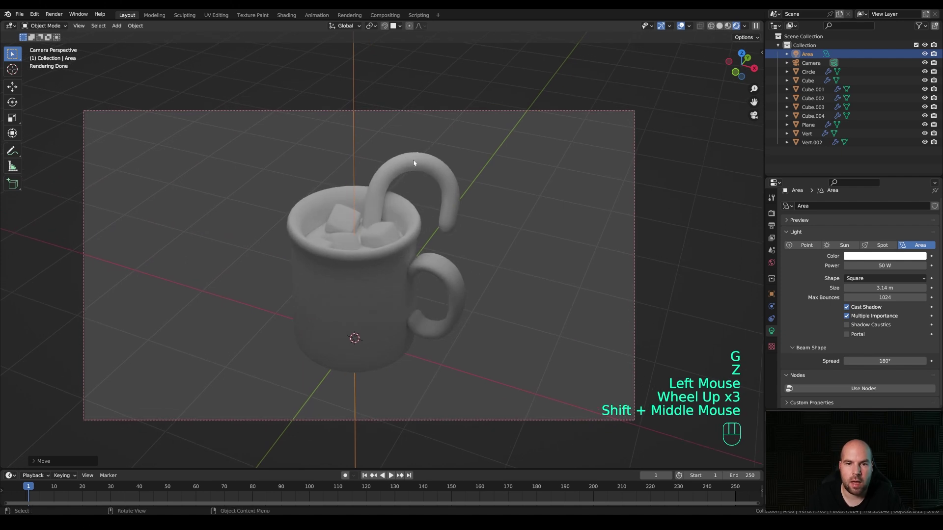
pyautogui.click(435, 167)
pyautogui.press('Tab')
pyautogui.press('Tab')
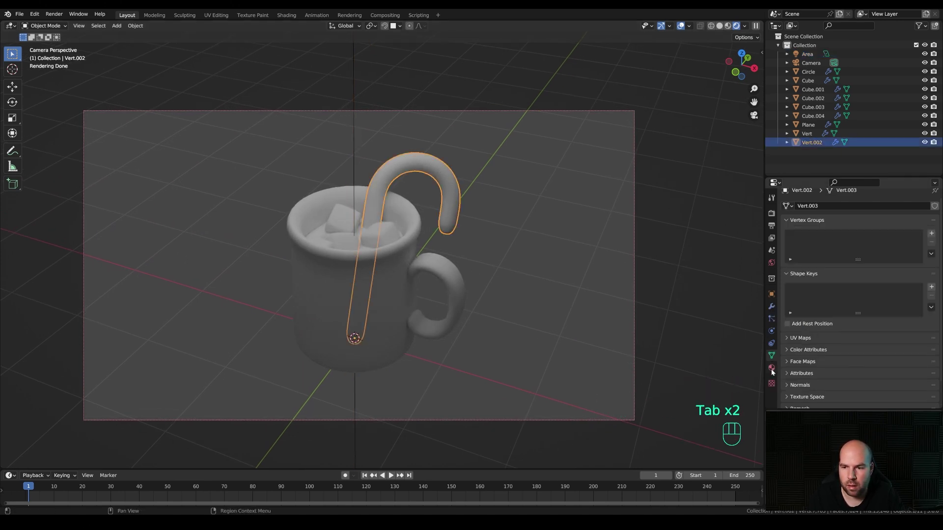
pyautogui.click(771, 368)
pyautogui.click(831, 249)
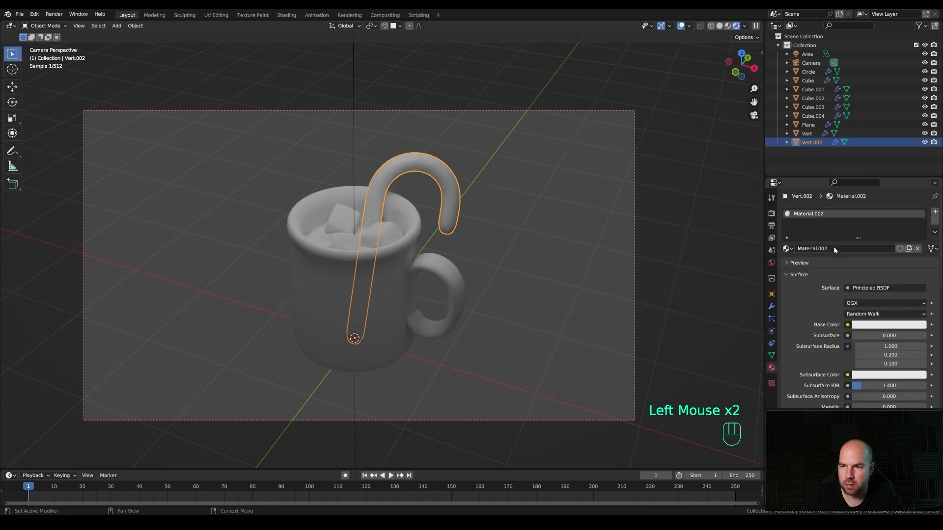
pyautogui.doubleClick(813, 214)
pyautogui.write('White')
pyautogui.press('Return')
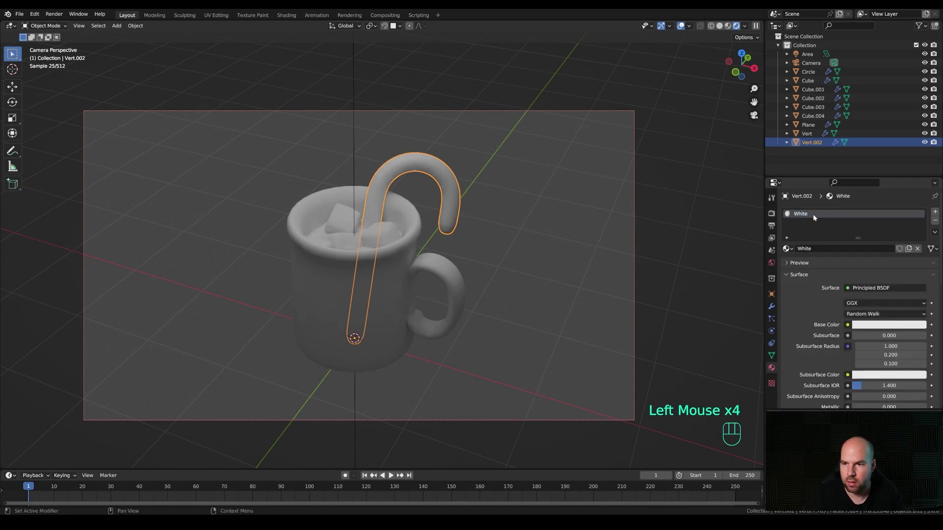
# Step: Lower the White material's roughness to about 0.038 and brighten its base color to pure white
pyautogui.scroll(-2, 830, 354)
pyautogui.click(888, 390)
pyautogui.moveTo(888, 390); pyautogui.dragTo(855, 390)
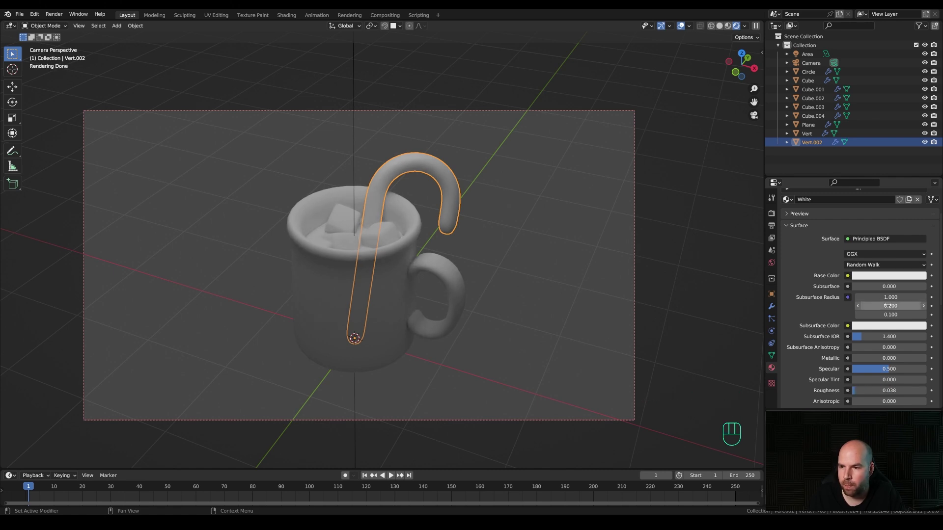
pyautogui.click(879, 280)
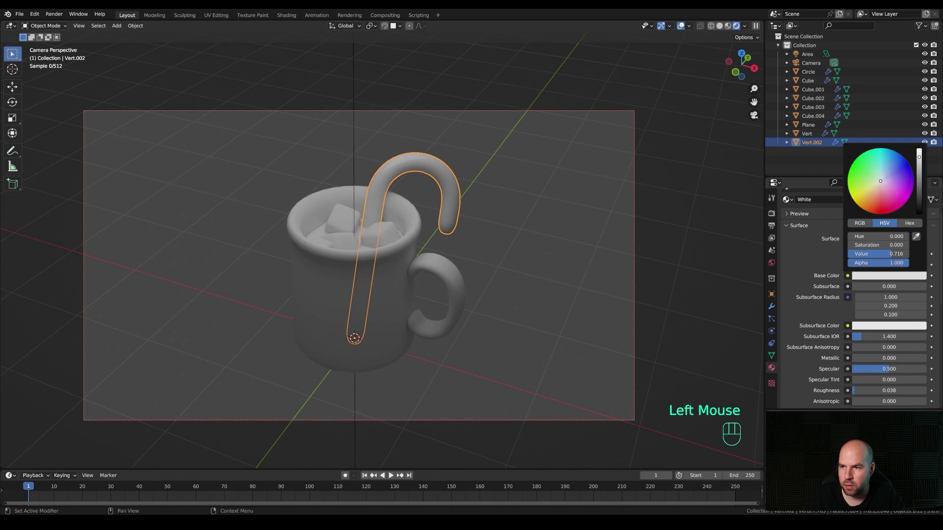
# Step: Add a second material slot to the candy cane and assign alternating spiral face loops to it
pyautogui.scroll(2, 835, 236)
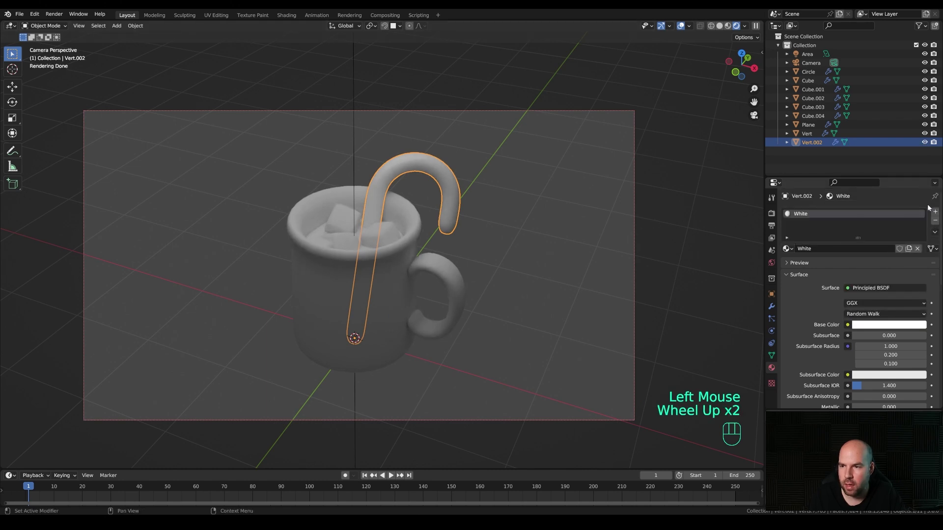
pyautogui.click(934, 212)
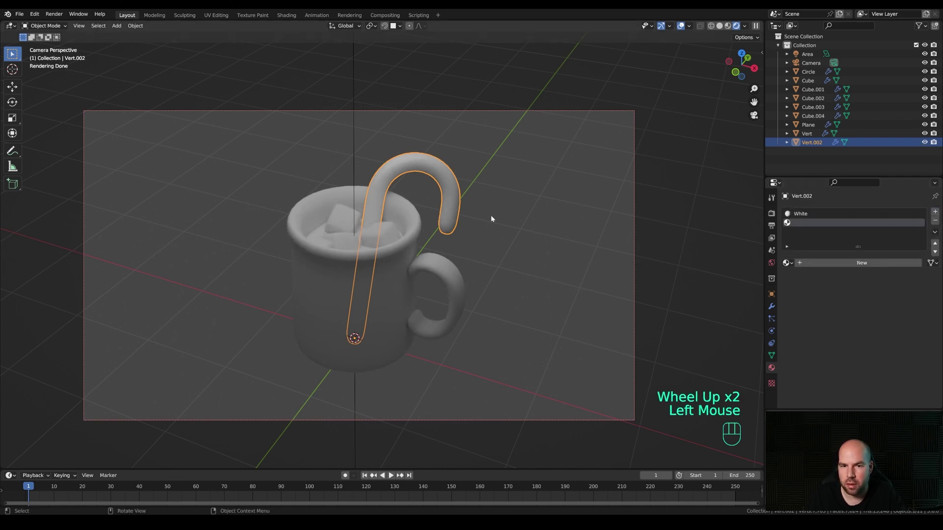
pyautogui.press('Tab')
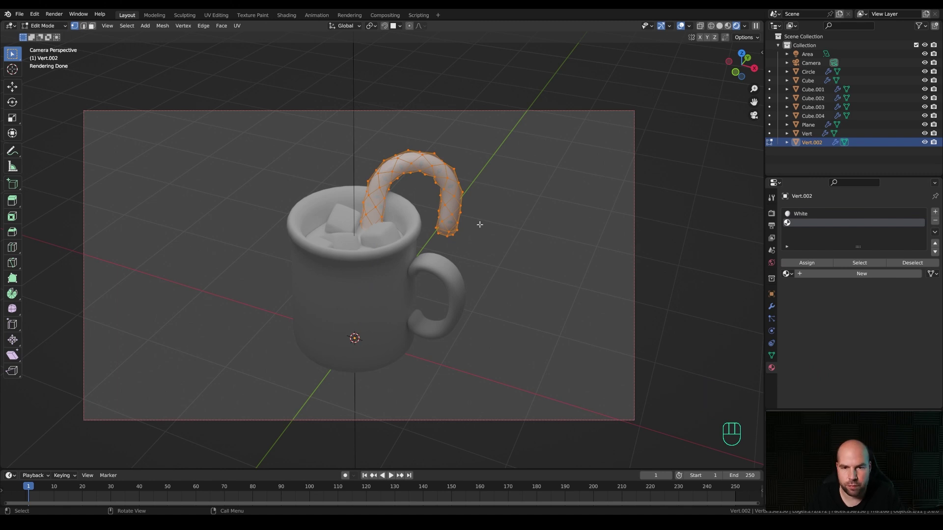
pyautogui.press('3')
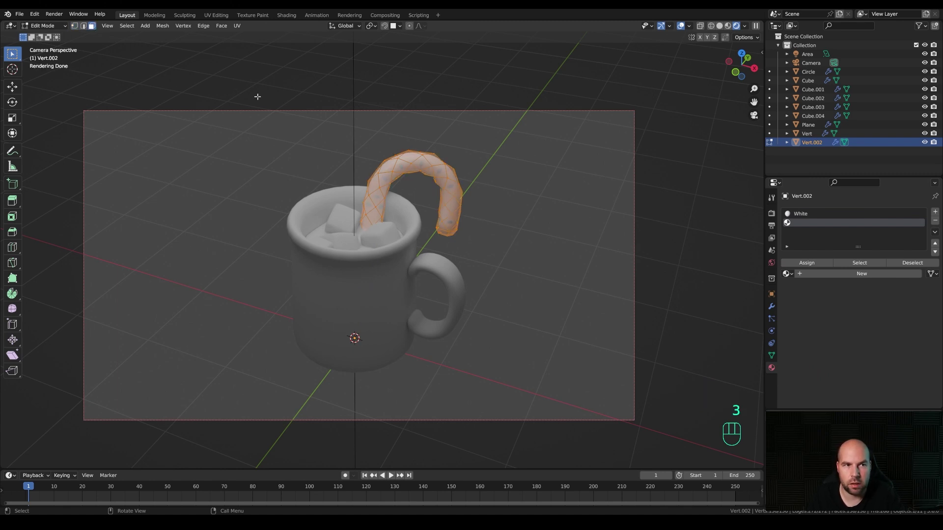
pyautogui.click(451, 215)
pyautogui.press('a')
pyautogui.press('alt')
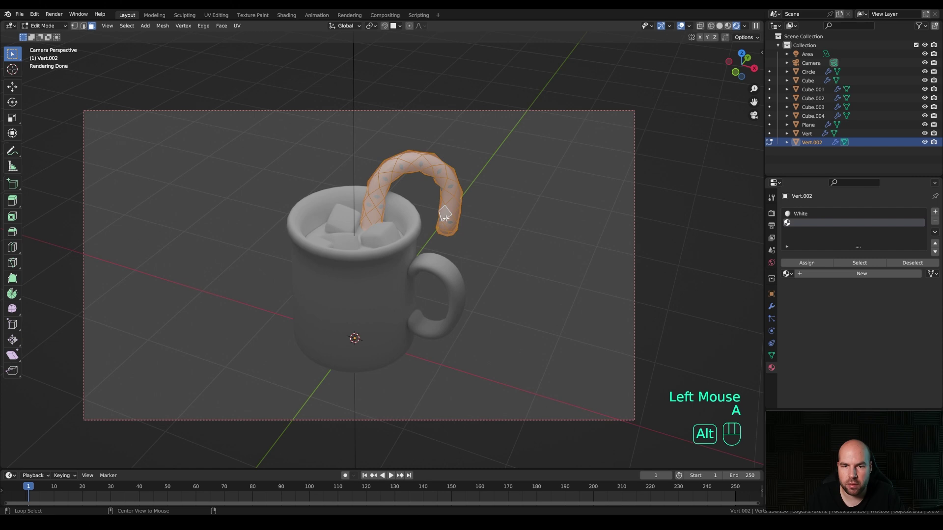
pyautogui.keyDown('alt'); pyautogui.click(446, 216); pyautogui.keyUp('alt')
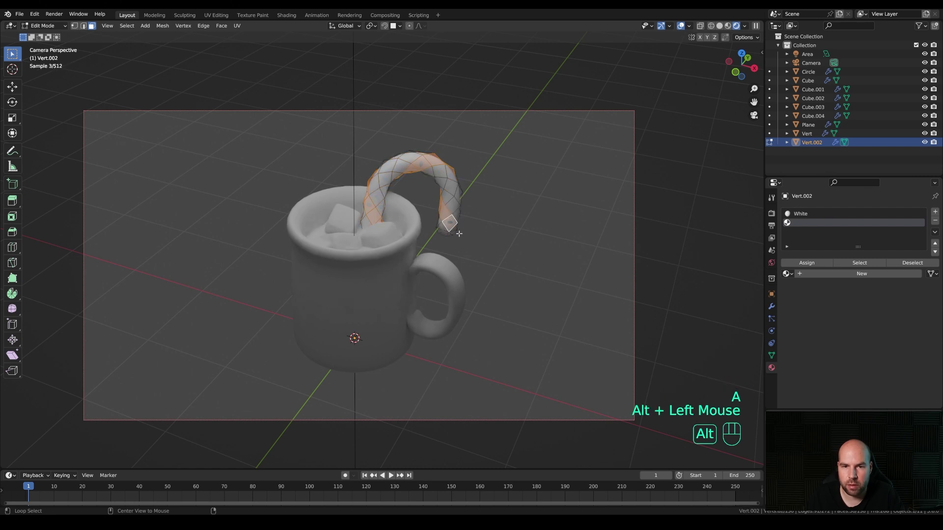
pyautogui.keyDown('alt'); pyautogui.keyDown('shift'); pyautogui.click(456, 191); pyautogui.keyUp('shift'); pyautogui.keyUp('alt')
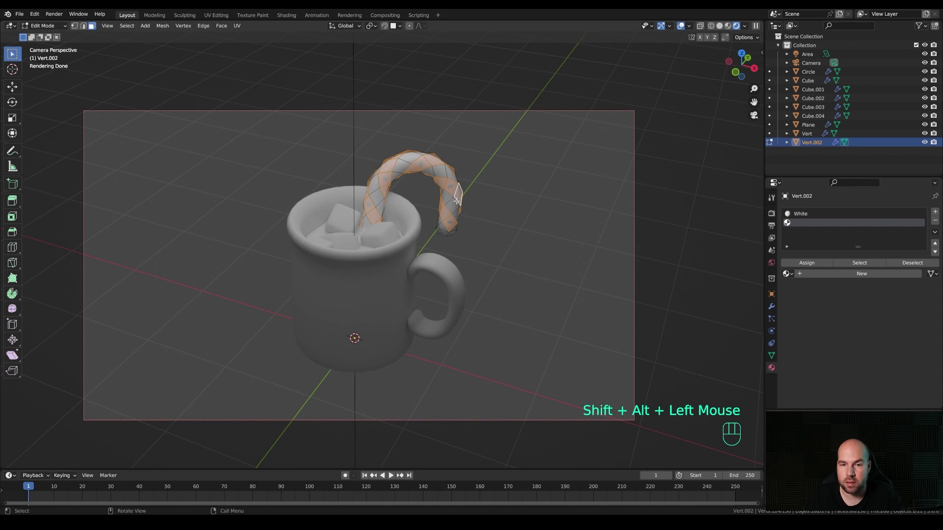
pyautogui.click(803, 263)
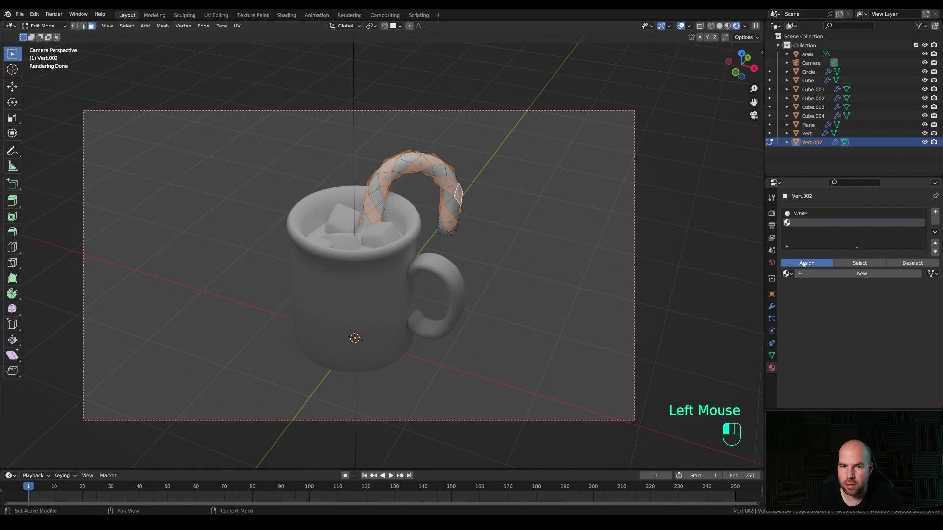
# Step: Create a red material for the stripes with hue 0.994, saturation 0.925, value 0.800 and roughness about 0.048, then leave mesh editing
pyautogui.click(822, 274)
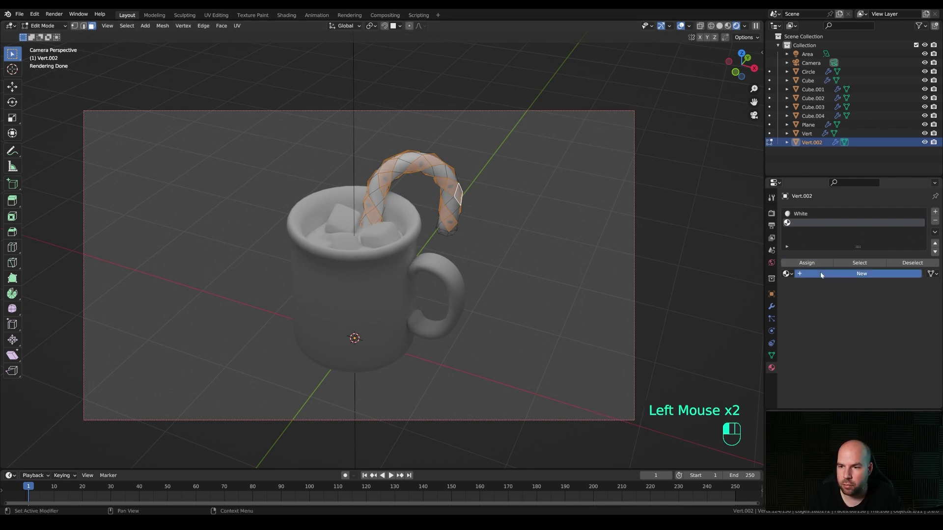
pyautogui.click(881, 349)
pyautogui.click(882, 278)
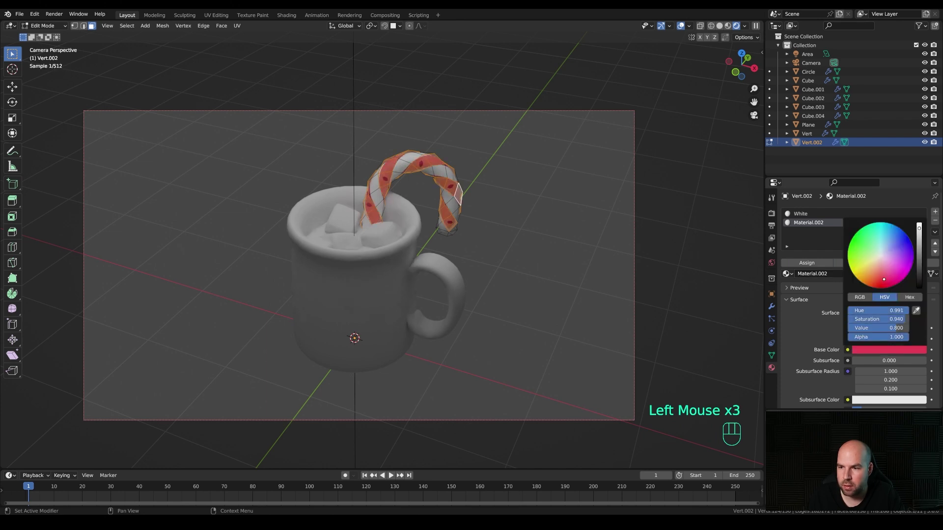
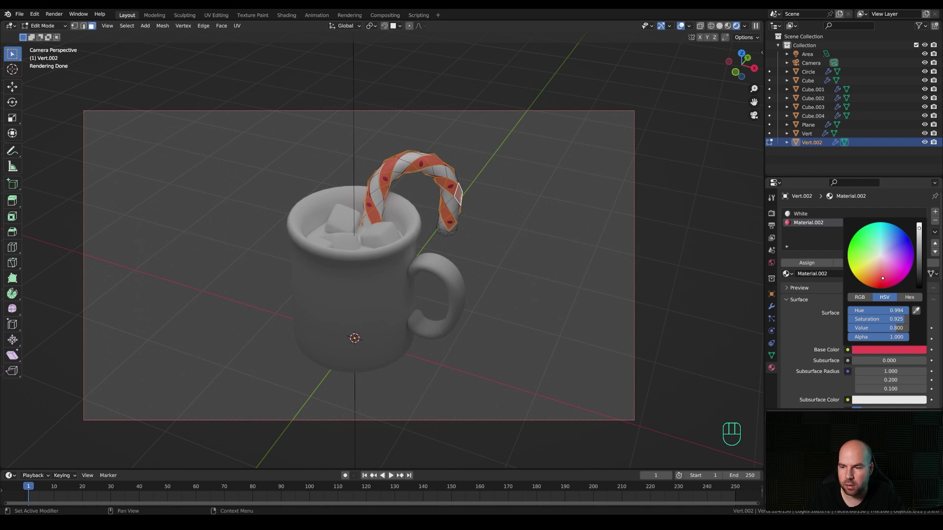
pyautogui.scroll(-2, 799, 354)
pyautogui.moveTo(881, 396); pyautogui.dragTo(857, 396)
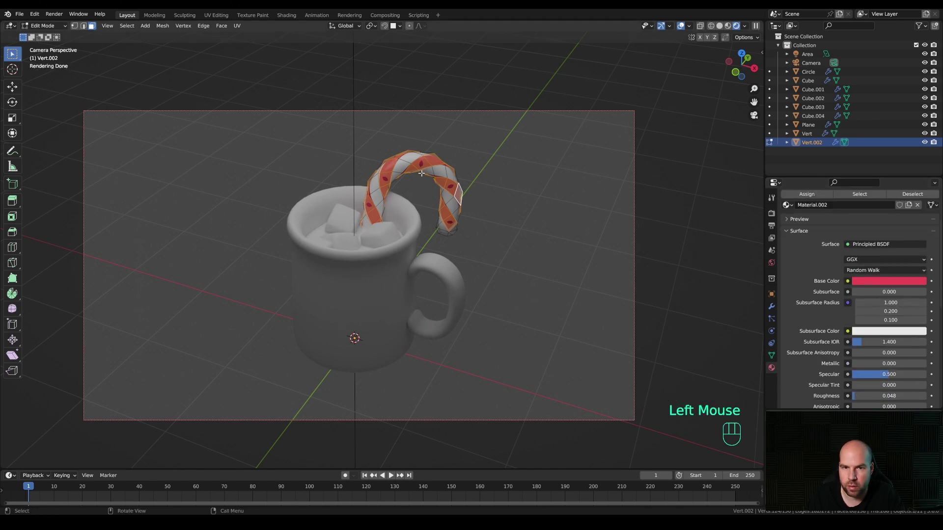
pyautogui.press('Tab')
# Step: Select the mug body
pyautogui.scroll(2, 443, 175)
pyautogui.keyDown('shift'); pyautogui.moveTo(444, 175); pyautogui.dragTo(435, 211, button='middle'); pyautogui.keyUp('shift')
pyautogui.moveTo(435, 211); pyautogui.dragTo(422, 225, button='middle')
pyautogui.scroll(2, 423, 225)
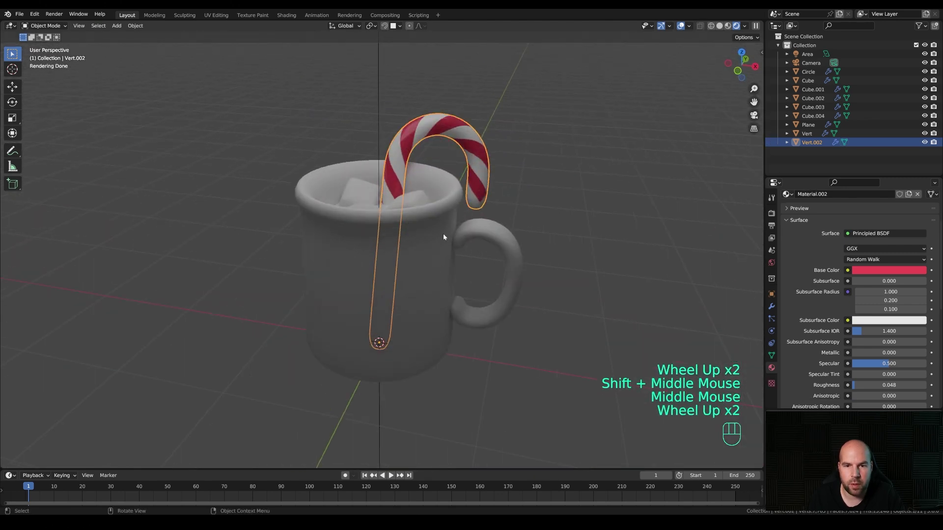
pyautogui.click(432, 249)
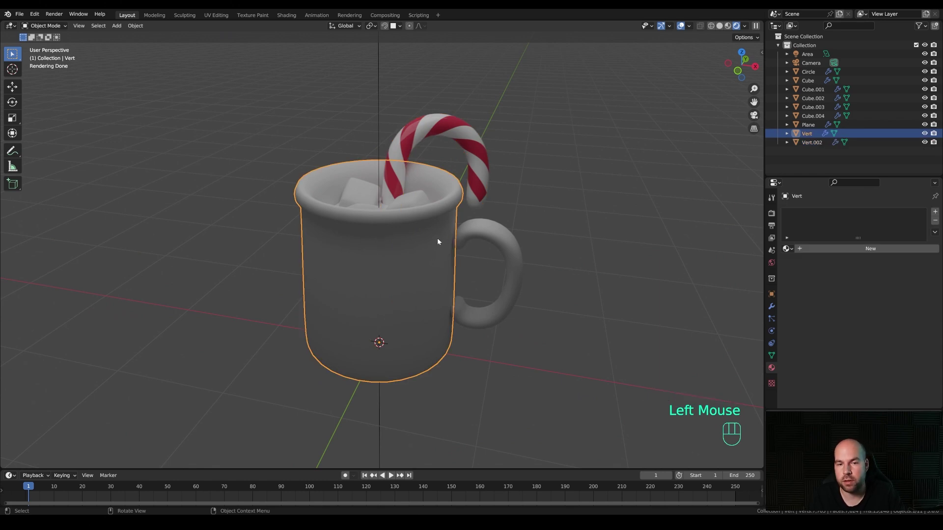
pyautogui.press('Tab')
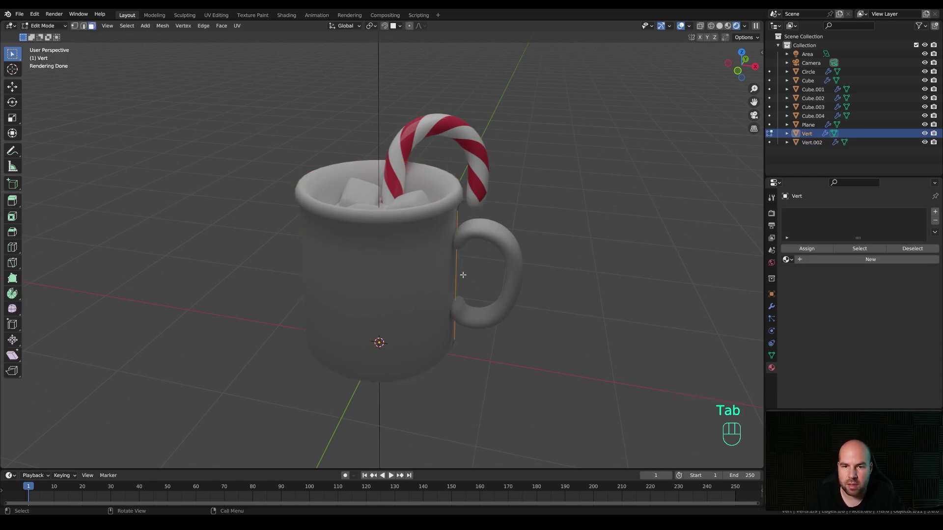
pyautogui.press('1')
pyautogui.moveTo(452, 252); pyautogui.dragTo(454, 235, button='middle')
pyautogui.moveTo(430, 168); pyautogui.dragTo(489, 217)
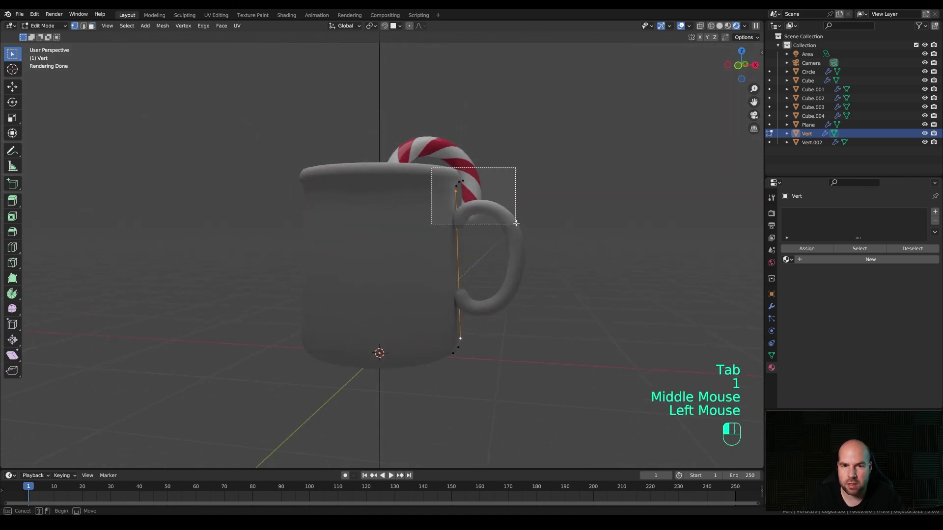
pyautogui.press('g')
pyautogui.press('z')
pyautogui.press('Escape')
pyautogui.click(474, 340)
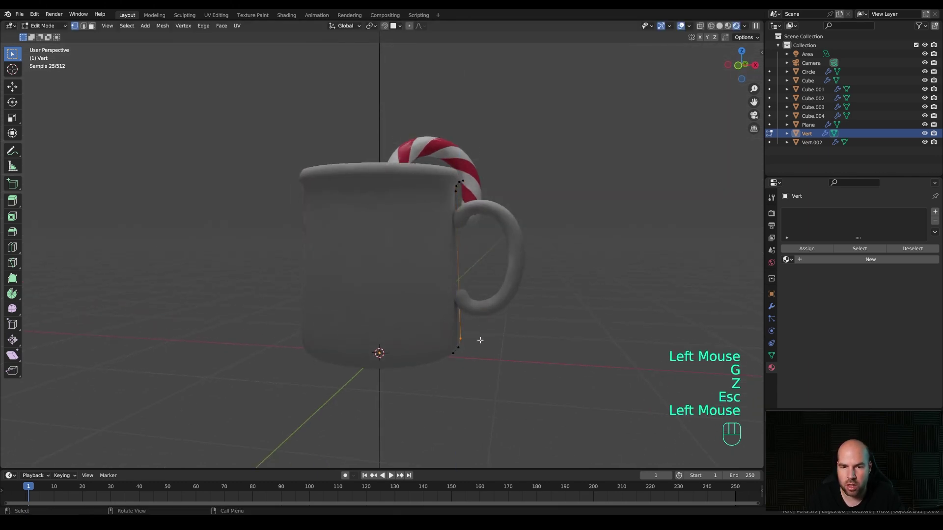
pyautogui.press('g')
pyautogui.press('Escape')
pyautogui.moveTo(538, 274); pyautogui.dragTo(484, 288, button='middle')
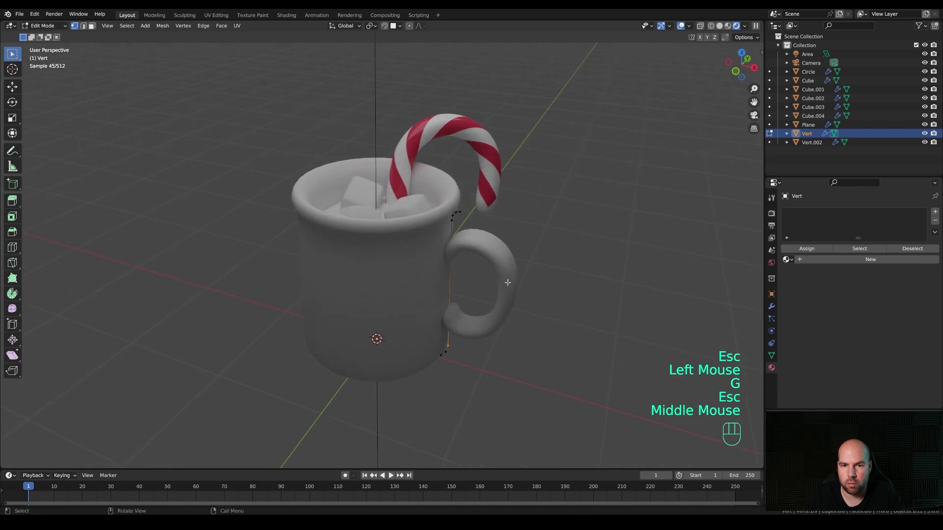
pyautogui.moveTo(522, 237); pyautogui.dragTo(484, 252, button='middle')
pyautogui.press('Tab')
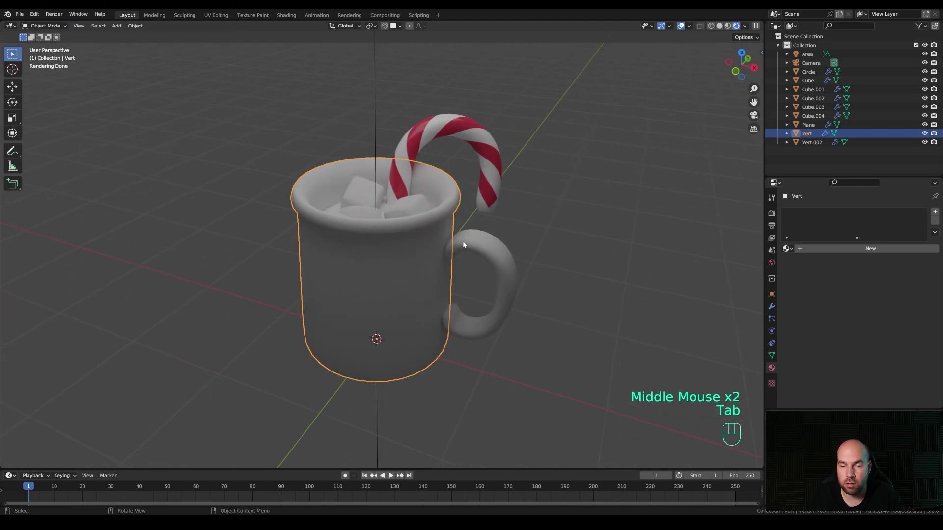
# Step: Apply the Screw modifier on the mug body
pyautogui.click(771, 306)
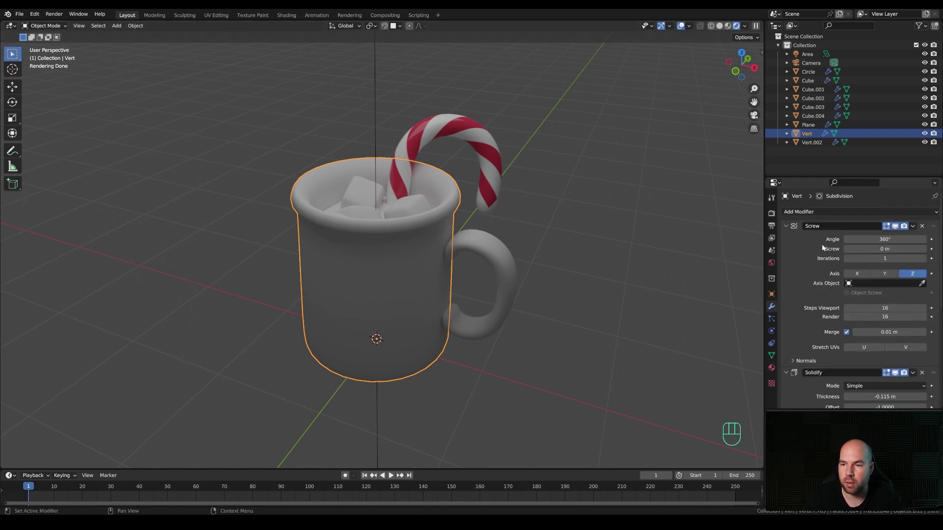
pyautogui.click(914, 229)
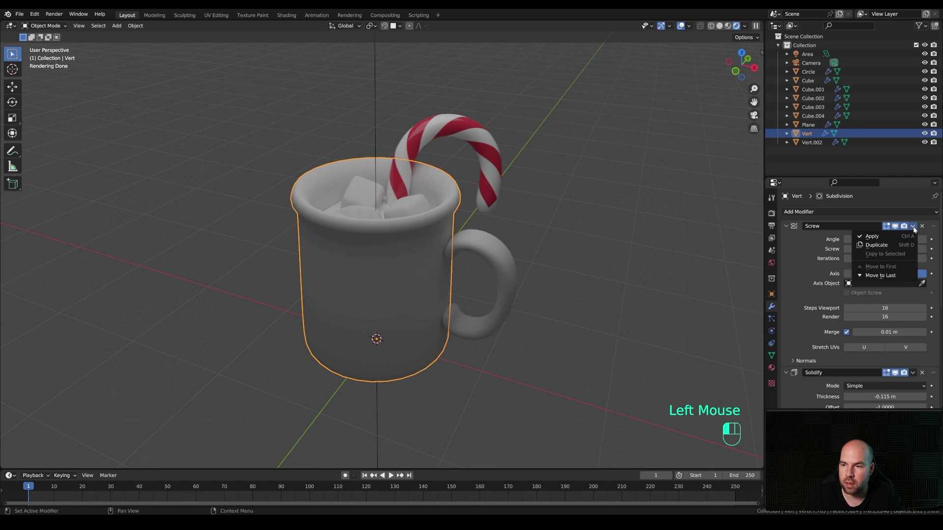
pyautogui.click(879, 239)
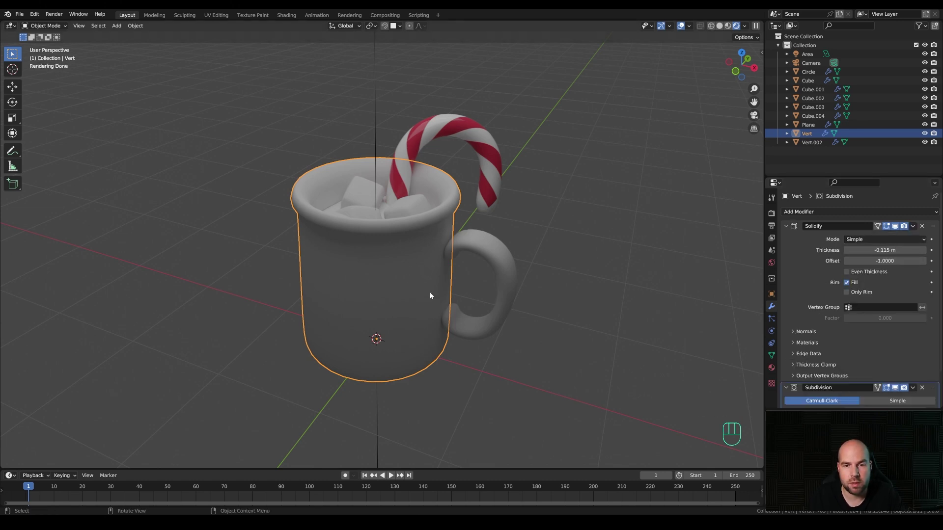
# Step: Enter mesh editing on the mug body and mark the edge loop around its base as a seam
pyautogui.moveTo(430, 295); pyautogui.dragTo(428, 281, button='middle')
pyautogui.press('Tab')
pyautogui.moveTo(429, 408); pyautogui.dragTo(386, 335, button='middle')
pyautogui.keyDown('alt'); pyautogui.click(391, 319); pyautogui.keyUp('alt')
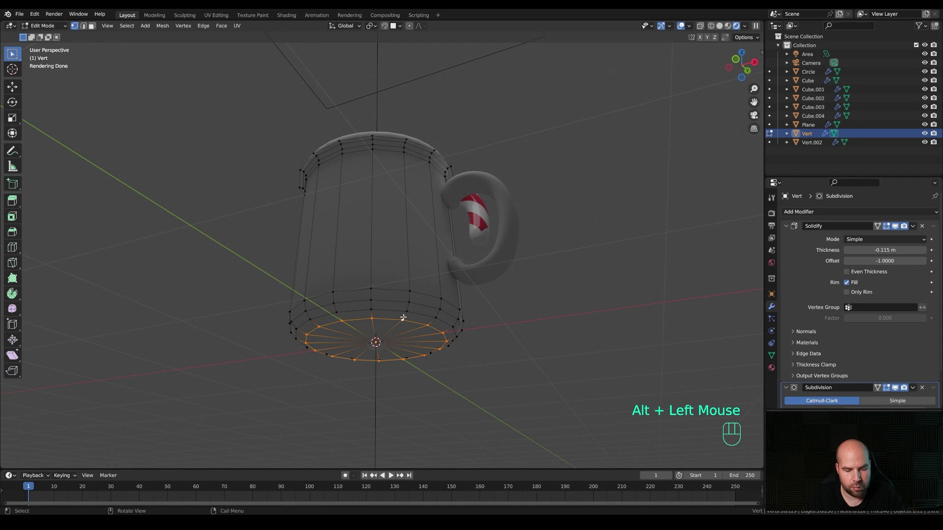
pyautogui.press('u')
pyautogui.click(380, 414)
pyautogui.moveTo(429, 311); pyautogui.dragTo(478, 260, button='middle')
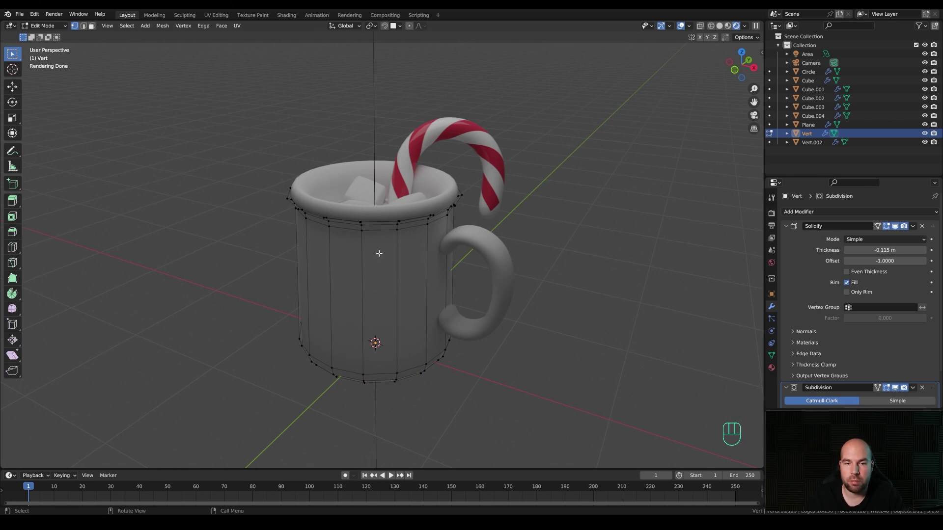
# Step: Mark a vertical edge loop on the mug's back, out of the camera's sight, as a seam
pyautogui.moveTo(374, 226); pyautogui.dragTo(386, 244, button='middle')
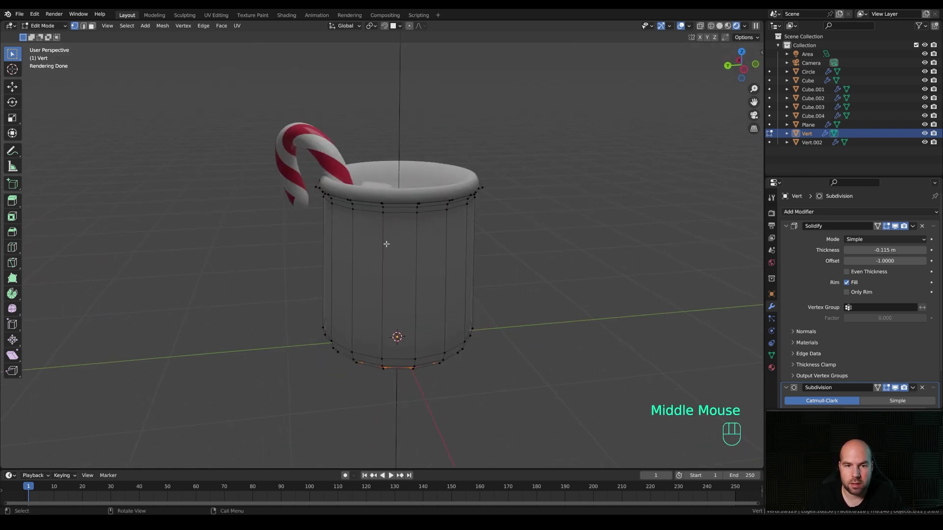
pyautogui.keyDown('alt'); pyautogui.click(331, 225); pyautogui.keyUp('alt')
pyautogui.moveTo(525, 301); pyautogui.dragTo(498, 273, button='middle')
pyautogui.press('KP_0')
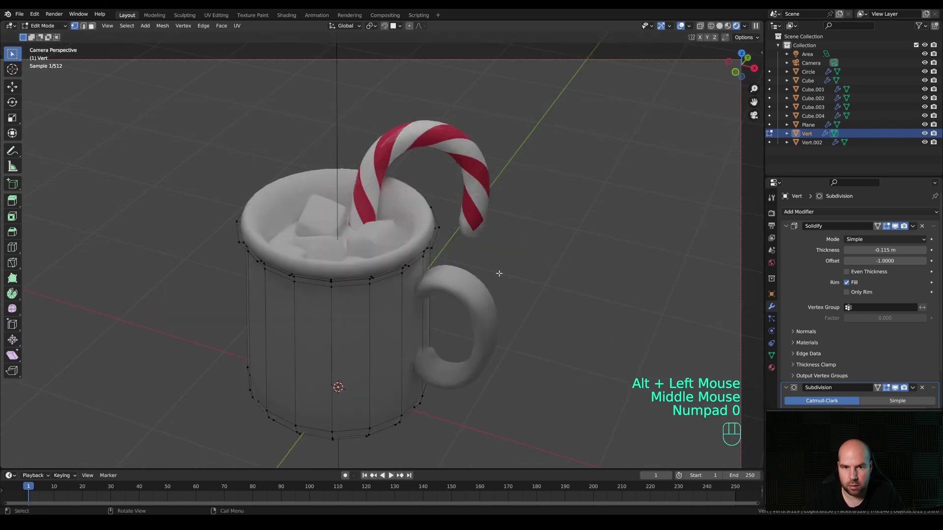
pyautogui.scroll(-2, 499, 273)
pyautogui.moveTo(431, 284); pyautogui.dragTo(471, 272, button='middle')
pyautogui.scroll(-1, 433, 283)
pyautogui.scroll(1, 433, 283)
pyautogui.scroll(2, 433, 282)
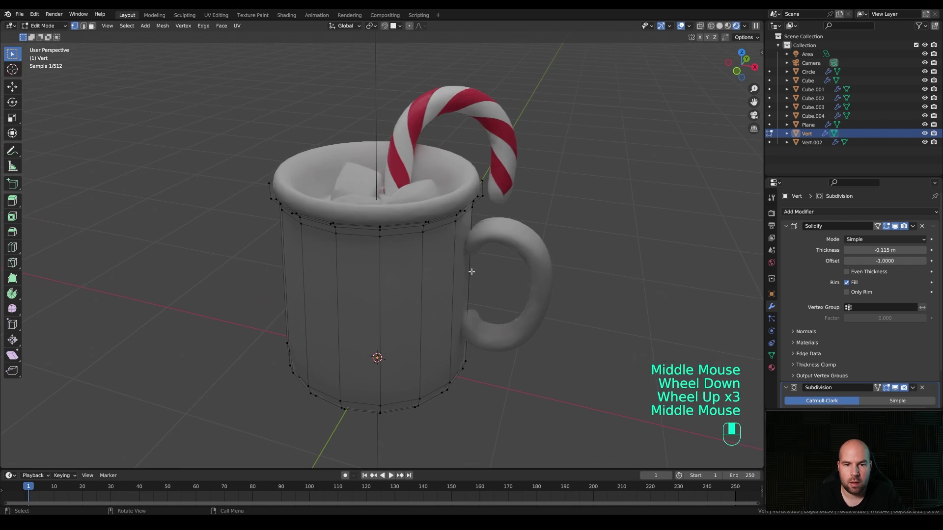
pyautogui.press('u')
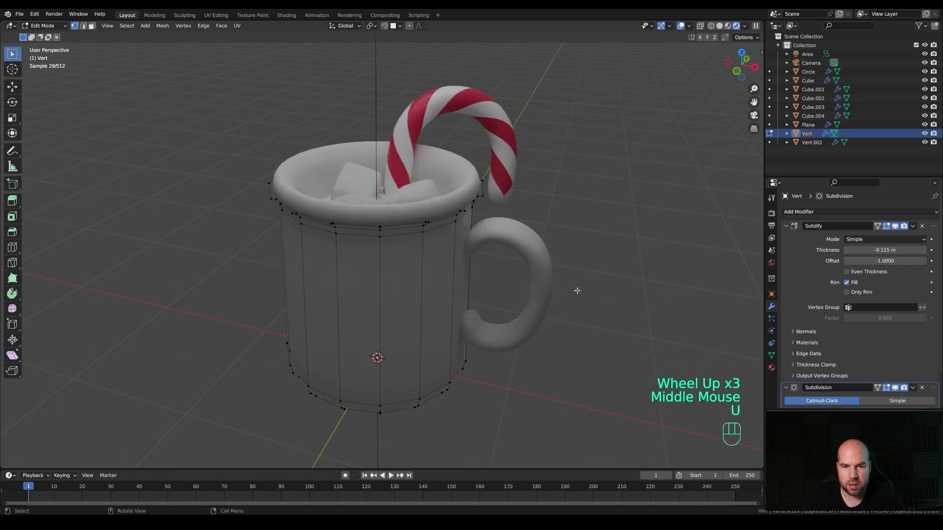
pyautogui.moveTo(571, 288); pyautogui.dragTo(399, 261, button='middle')
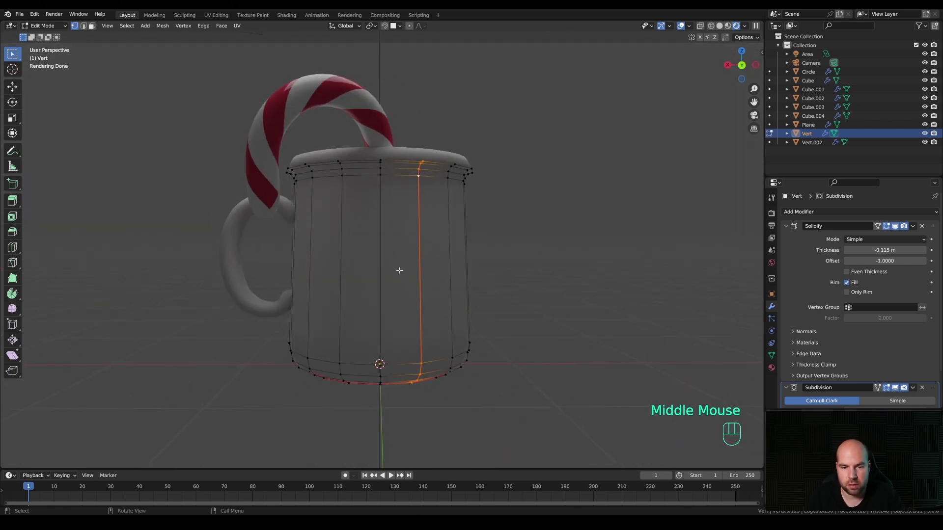
# Step: Split the 3D viewport in two and turn the new area into a UV editor
pyautogui.moveTo(2, 22); pyautogui.dragTo(339, 52)
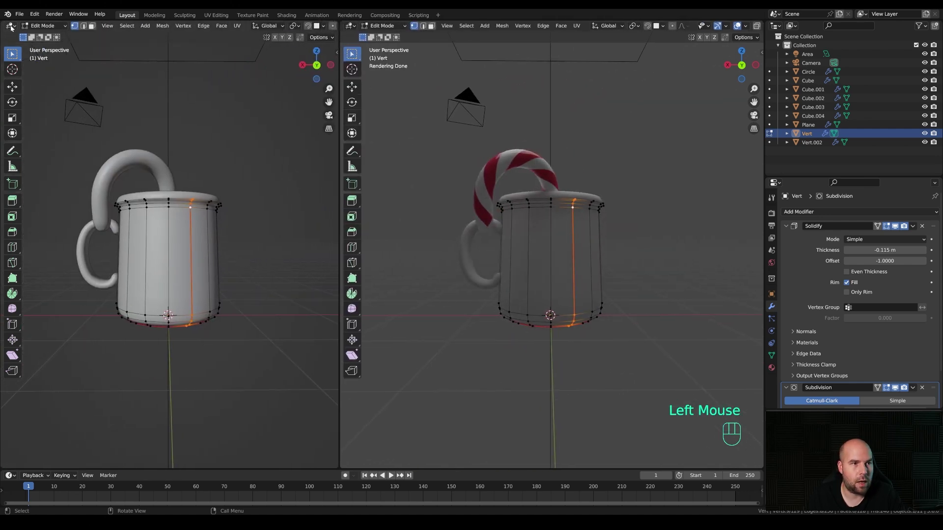
pyautogui.click(11, 27)
pyautogui.click(26, 70)
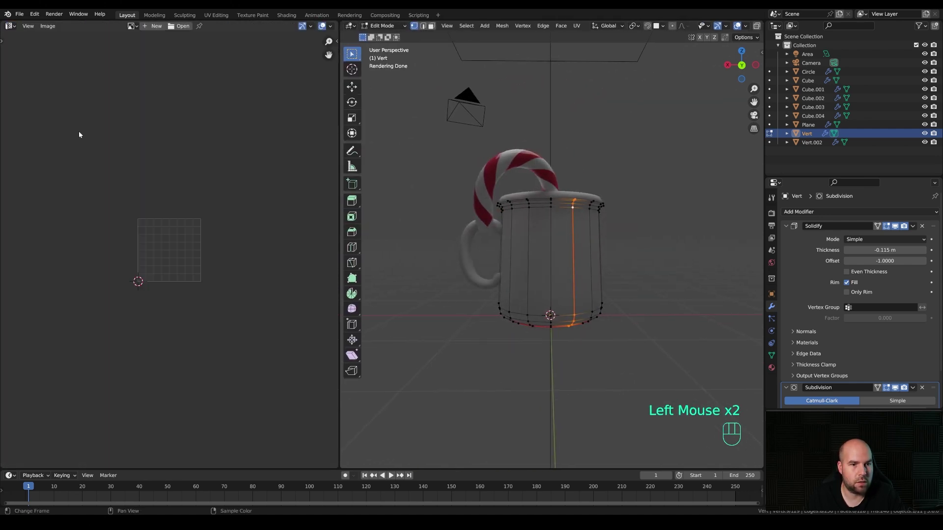
# Step: Unwrap the entire mug mesh along its marked seams
pyautogui.press('a')
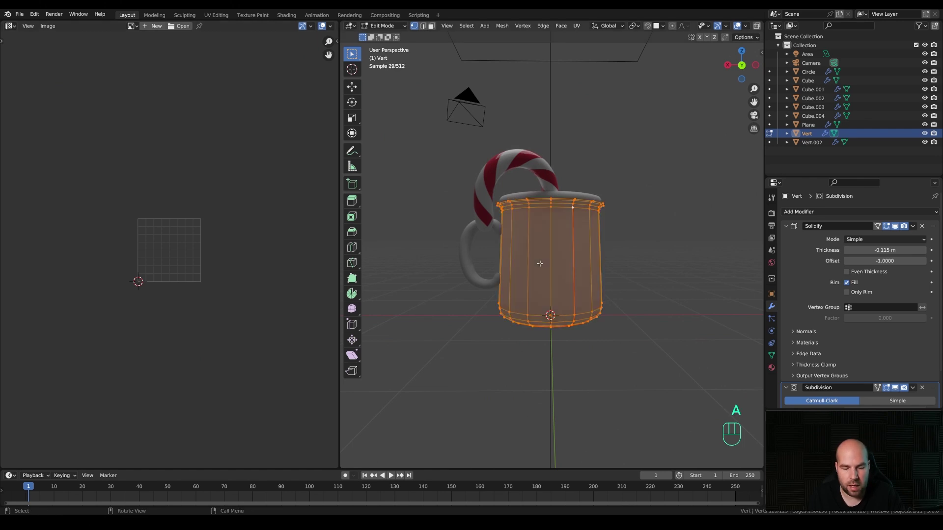
pyautogui.press('u')
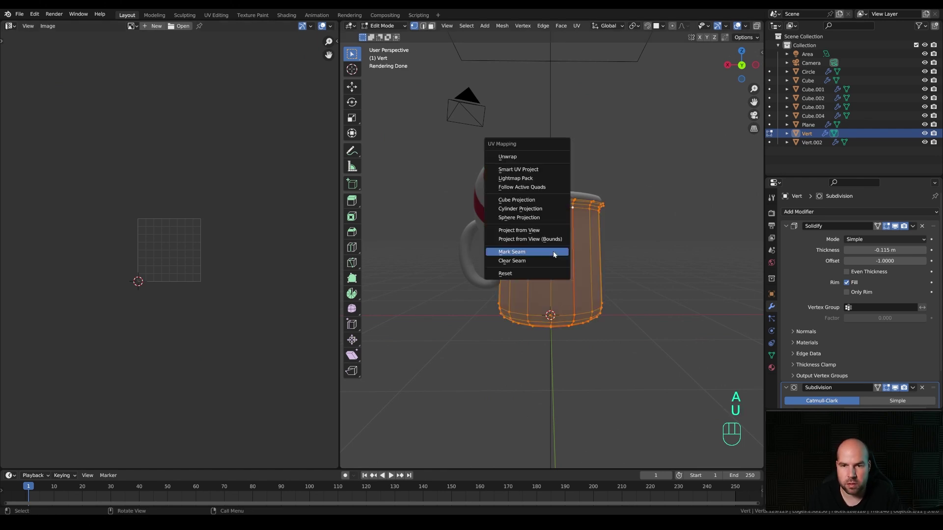
pyautogui.click(532, 154)
pyautogui.scroll(4, 147, 273)
pyautogui.keyDown('shift'); pyautogui.moveTo(153, 271); pyautogui.dragTo(176, 267, button='middle'); pyautogui.keyUp('shift')
pyautogui.keyDown('shift'); pyautogui.moveTo(227, 254); pyautogui.dragTo(234, 246, button='middle'); pyautogui.keyUp('shift')
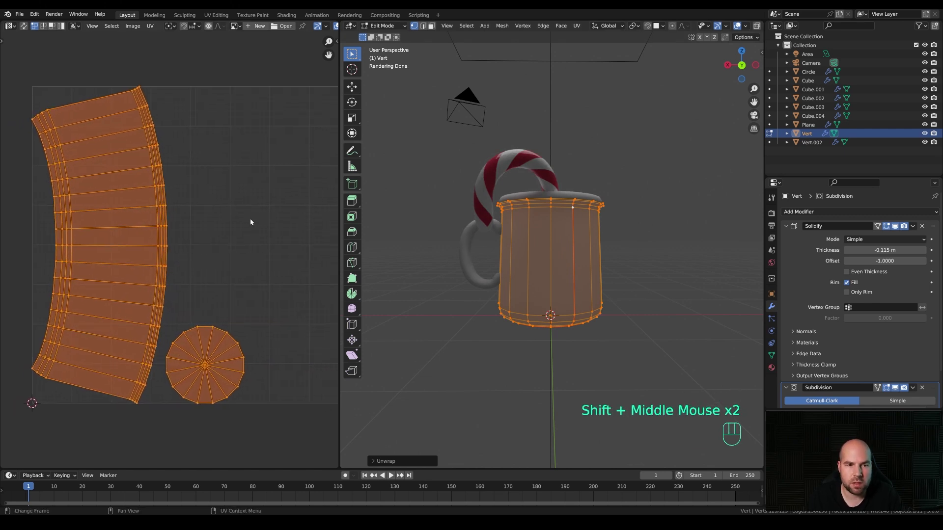
# Step: Try to straighten the mug wall's UV island with the UV Squares To Grid By Shape operation
pyautogui.press('n')
pyautogui.click(333, 115)
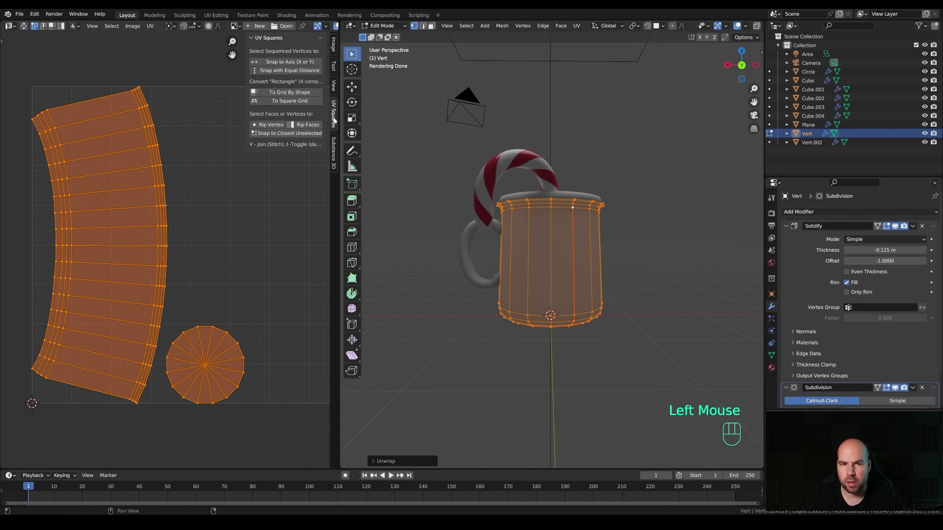
pyautogui.click(281, 94)
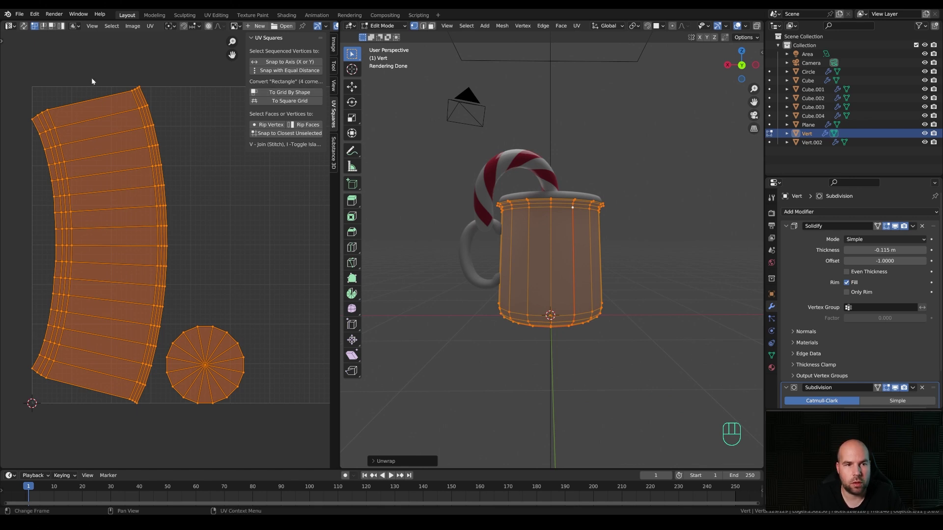
pyautogui.click(278, 94)
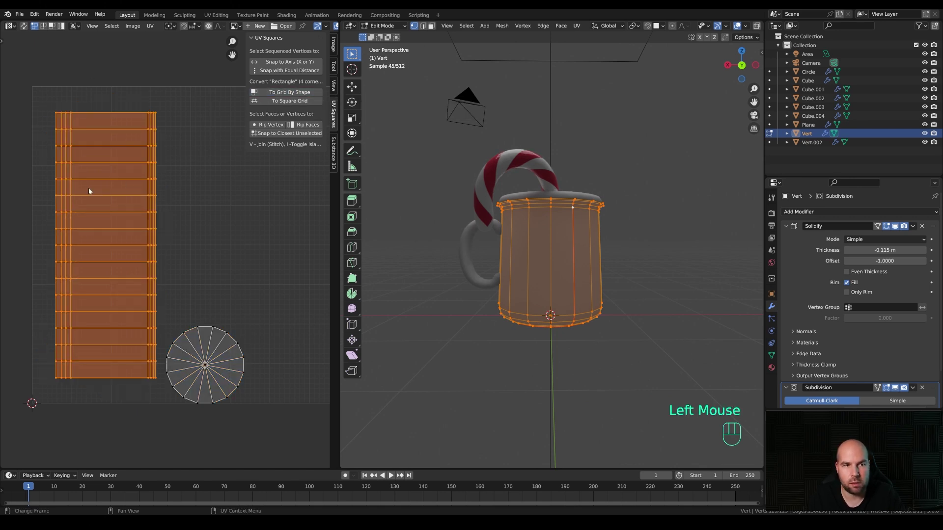
pyautogui.hotkey('ctrl', 'z')
# Step: Set UV snapping to Vertex and align the second vertex on the wall island's upper edge vertically with the outer corner vertex
pyautogui.keyDown('shift'); pyautogui.moveTo(121, 126); pyautogui.dragTo(154, 200, button='middle'); pyautogui.keyUp('shift')
pyautogui.scroll(2, 154, 200)
pyautogui.keyDown('shift'); pyautogui.moveTo(181, 131); pyautogui.dragTo(196, 233, button='middle'); pyautogui.keyUp('shift')
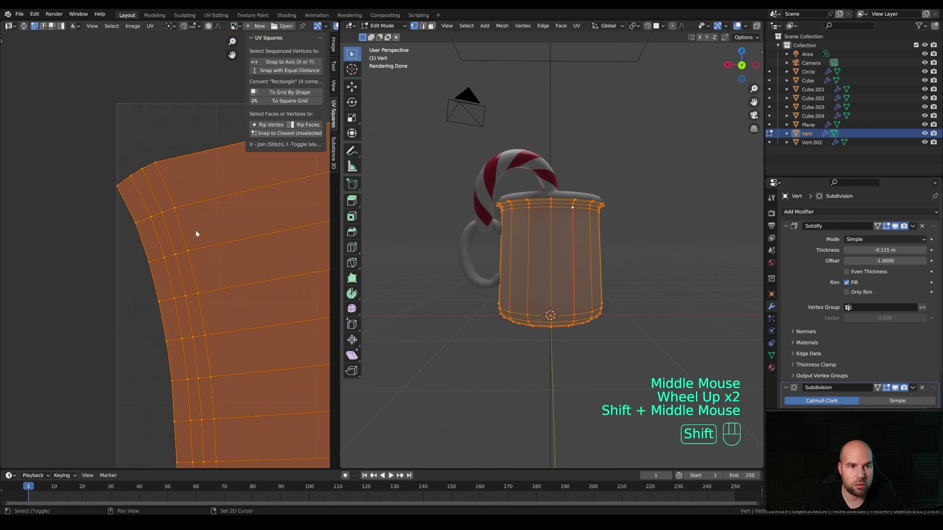
pyautogui.click(130, 183)
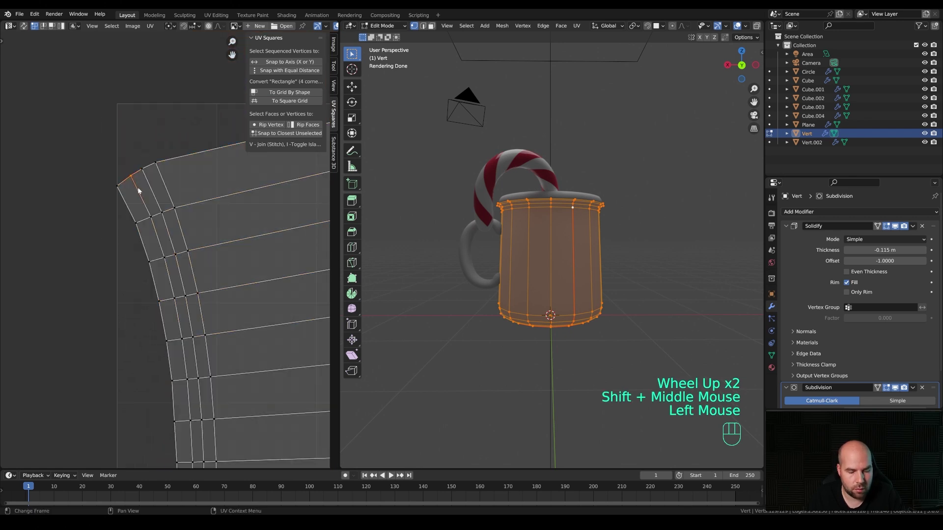
pyautogui.press('Escape')
pyautogui.click(192, 26)
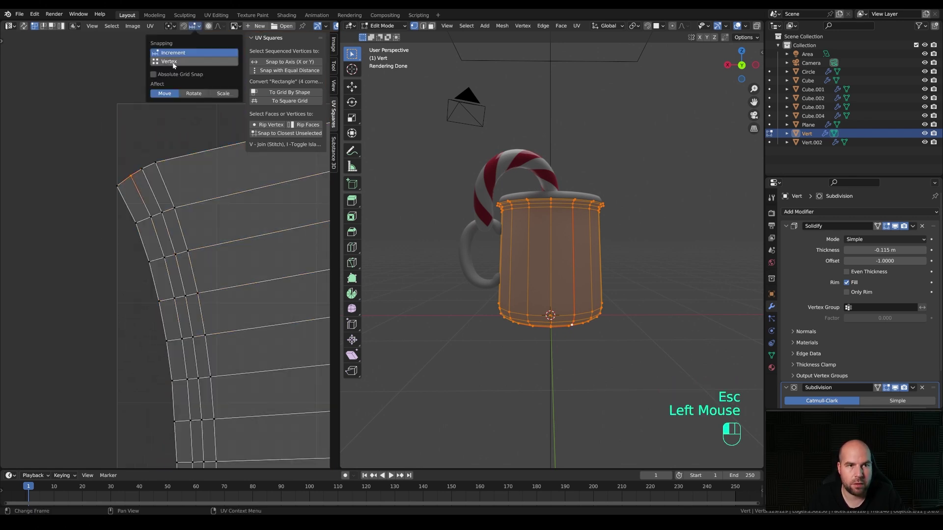
pyautogui.click(176, 78)
pyautogui.press('g')
pyautogui.press('y')
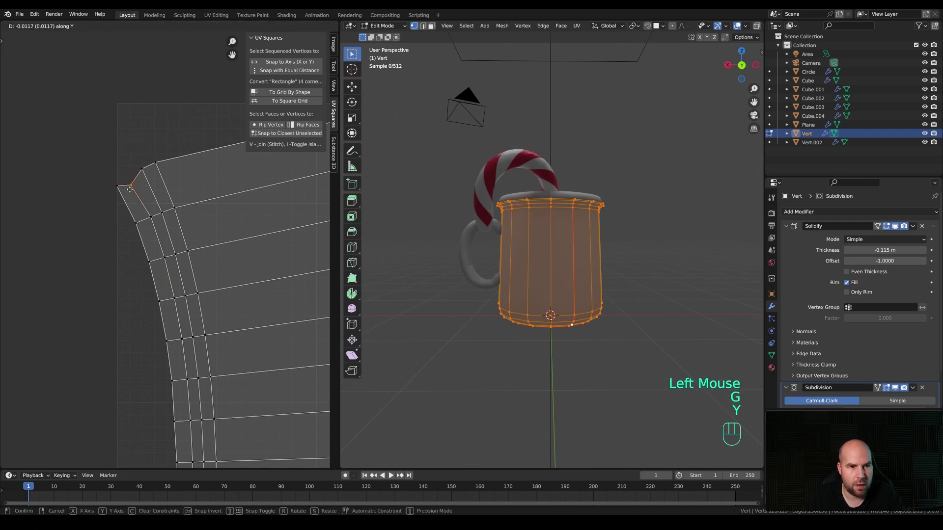
pyautogui.press('ctrl')
pyautogui.keyDown('ctrl'); pyautogui.click(117, 186); pyautogui.keyUp('ctrl')
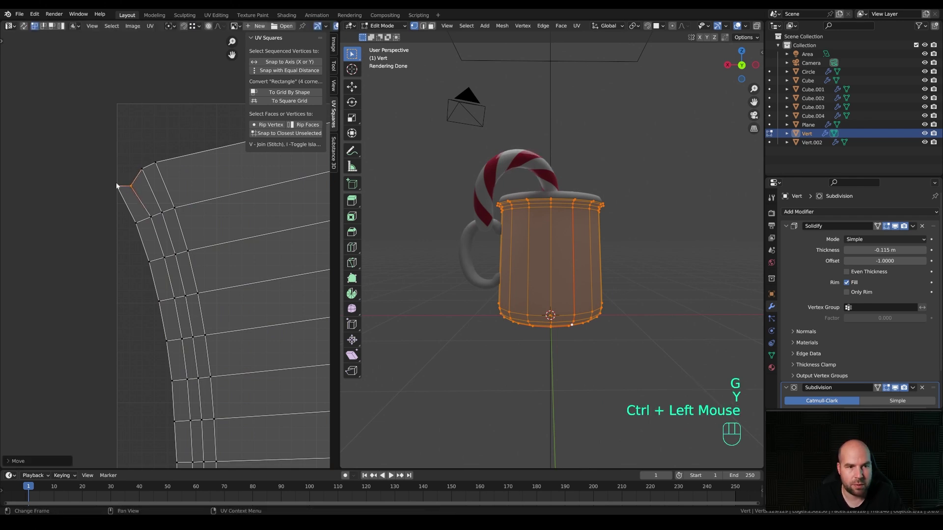
# Step: Snap the lower outer vertex of the corner face along X to line up beneath the corner vertex
pyautogui.click(135, 224)
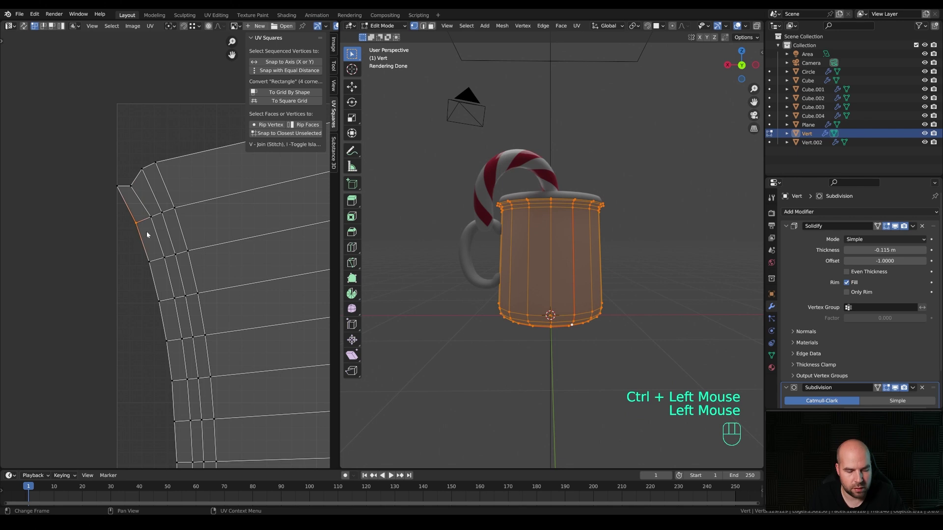
pyautogui.press('g')
pyautogui.press('z')
pyautogui.press('x')
pyautogui.press('ctrl')
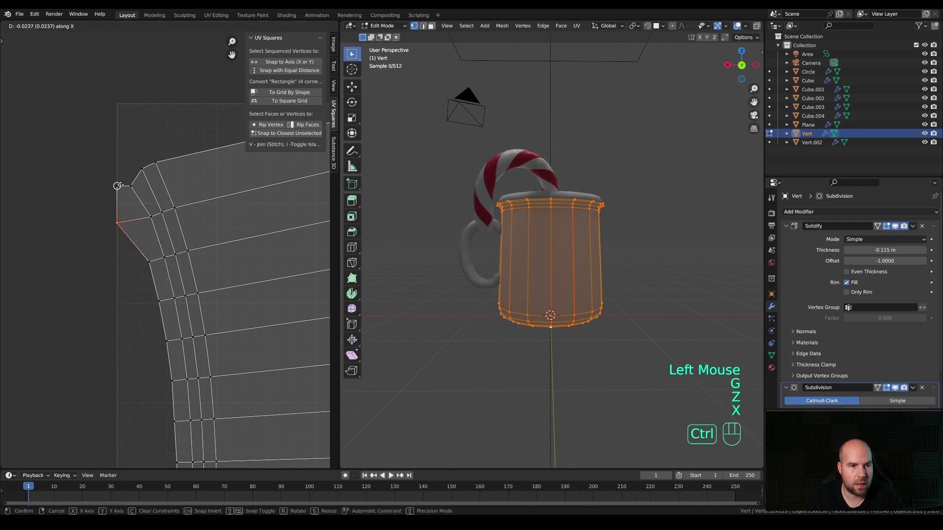
pyautogui.keyDown('ctrl'); pyautogui.click(117, 186); pyautogui.keyUp('ctrl')
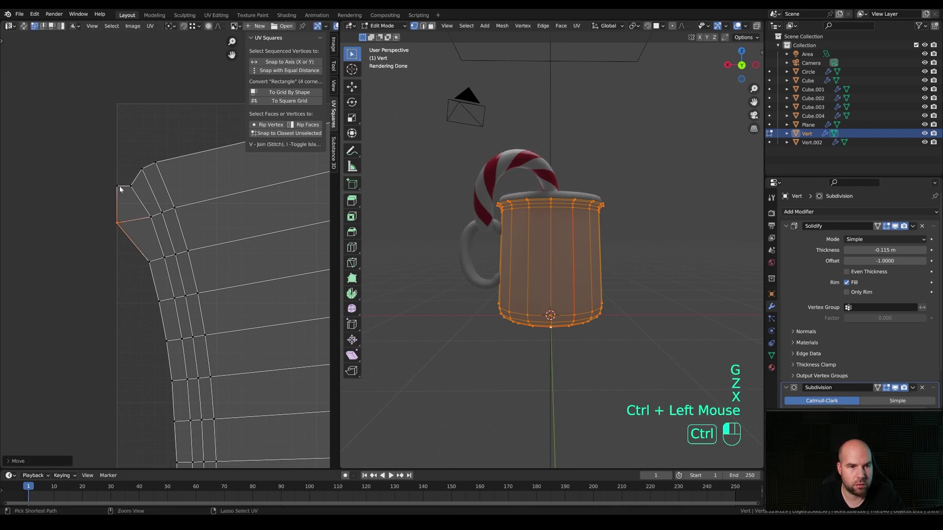
# Step: Snap the corner face's remaining inner vertex along X and Y to its neighbours, squaring the face into a rectangle
pyautogui.click(152, 220)
pyautogui.press('g')
pyautogui.press('x')
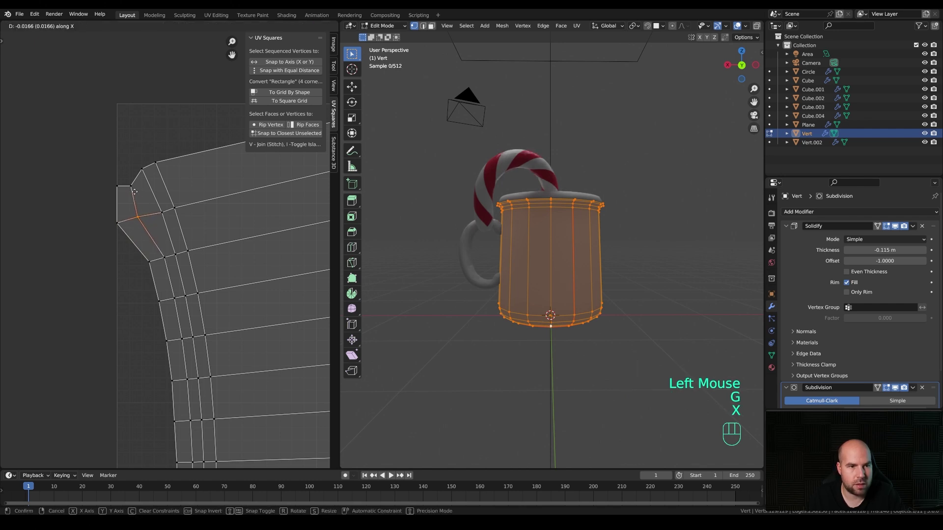
pyautogui.keyDown('ctrl'); pyautogui.click(133, 222); pyautogui.keyUp('ctrl')
pyautogui.press('g')
pyautogui.press('y')
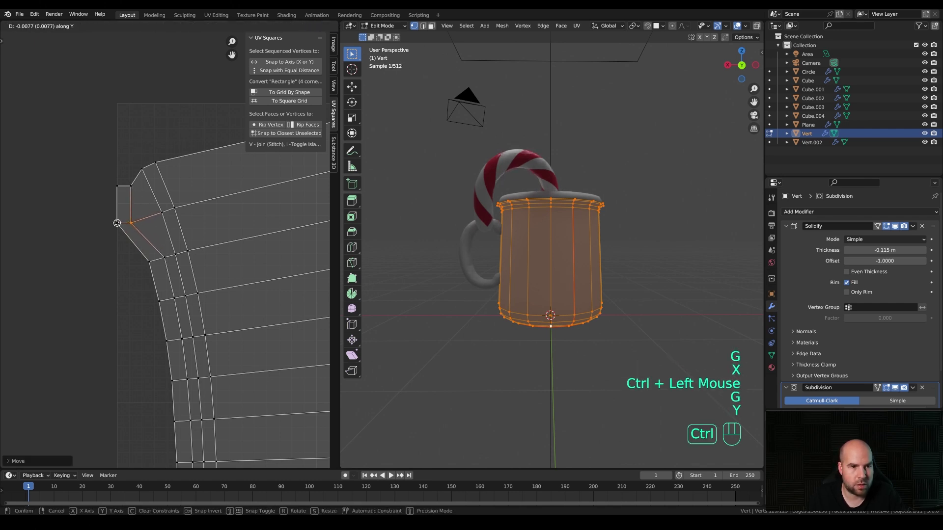
pyautogui.keyDown('ctrl'); pyautogui.click(118, 221); pyautogui.keyUp('ctrl')
pyautogui.moveTo(102, 173); pyautogui.dragTo(138, 234)
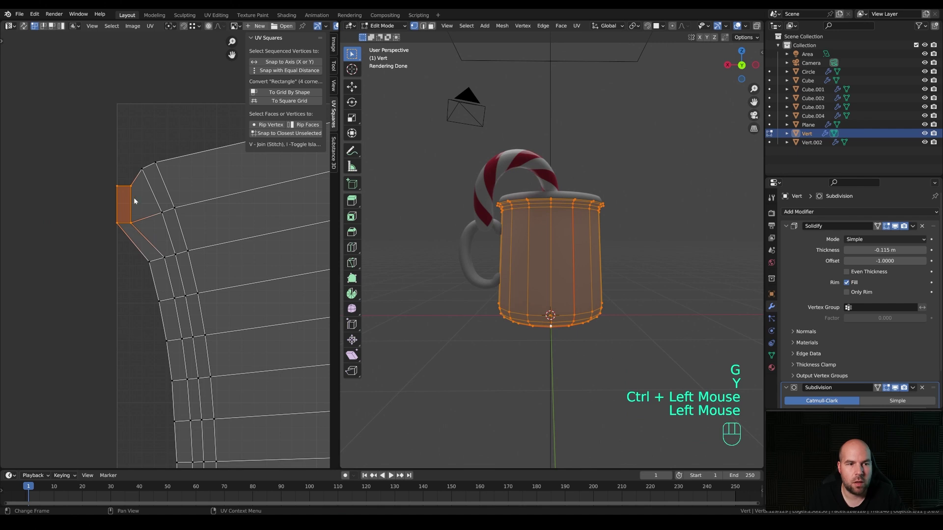
# Step: Straighten the whole mug wall island with Follow Active Quads, using the squared corner face as the active face
pyautogui.scroll(-3, 113, 216)
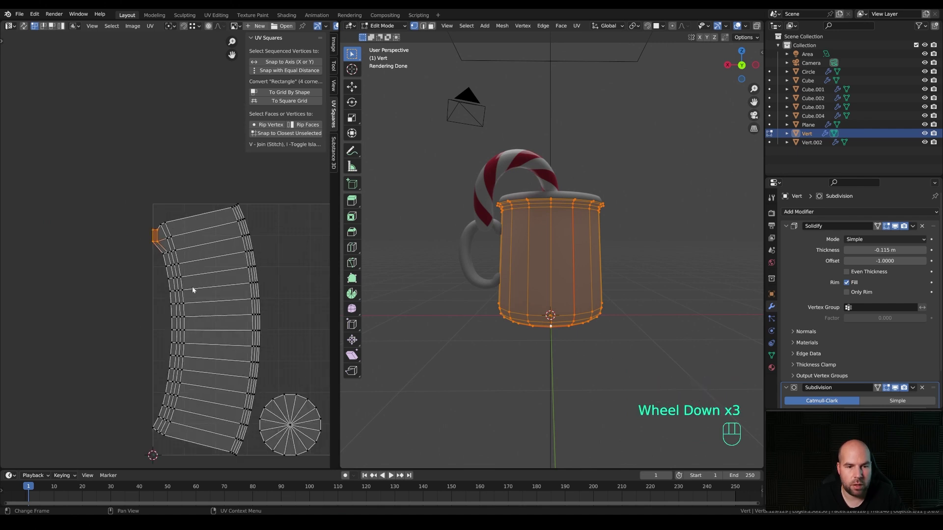
pyautogui.moveTo(119, 198); pyautogui.dragTo(256, 464)
pyautogui.keyDown('shift'); pyautogui.moveTo(233, 252); pyautogui.dragTo(273, 378); pyautogui.keyUp('shift')
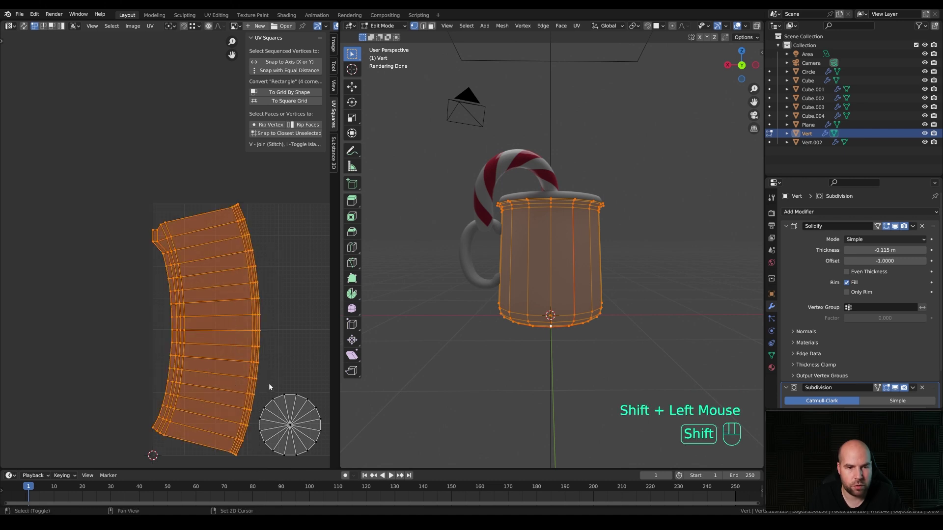
pyautogui.scroll(2, 147, 248)
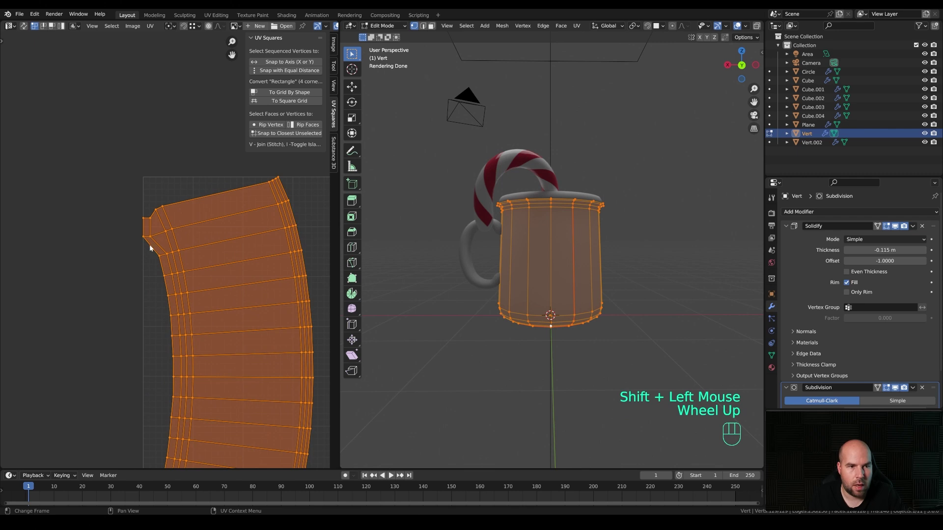
pyautogui.click(52, 26)
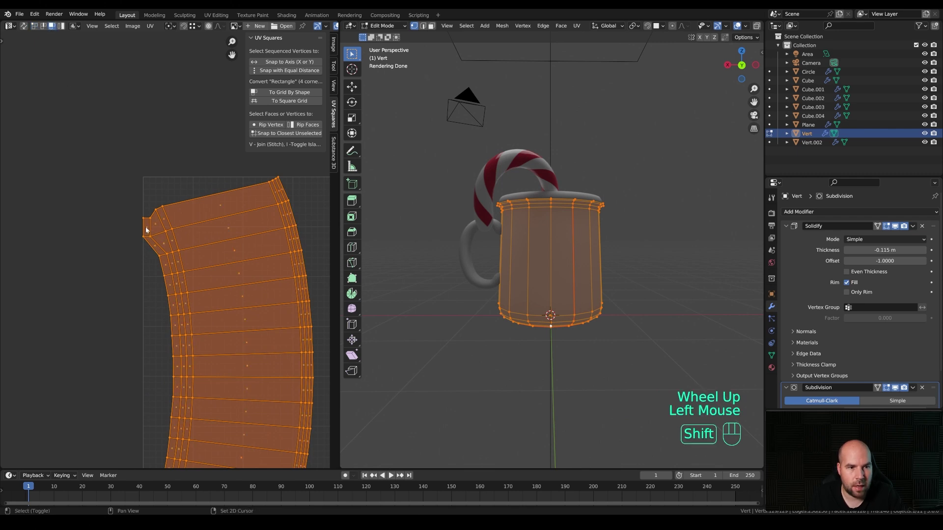
pyautogui.keyDown('shift'); pyautogui.click(146, 229); pyautogui.keyUp('shift')
pyautogui.keyDown('shift'); pyautogui.click(147, 229); pyautogui.keyUp('shift')
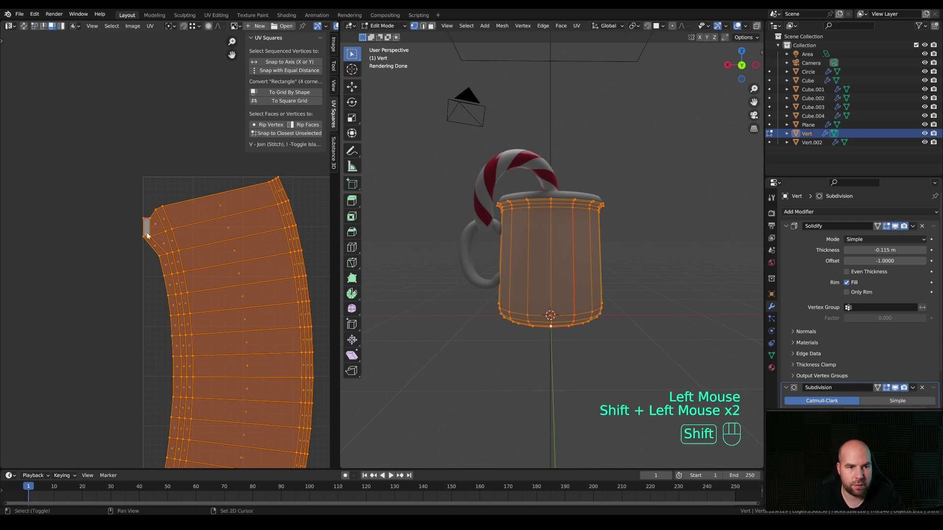
pyautogui.scroll(2, 146, 233)
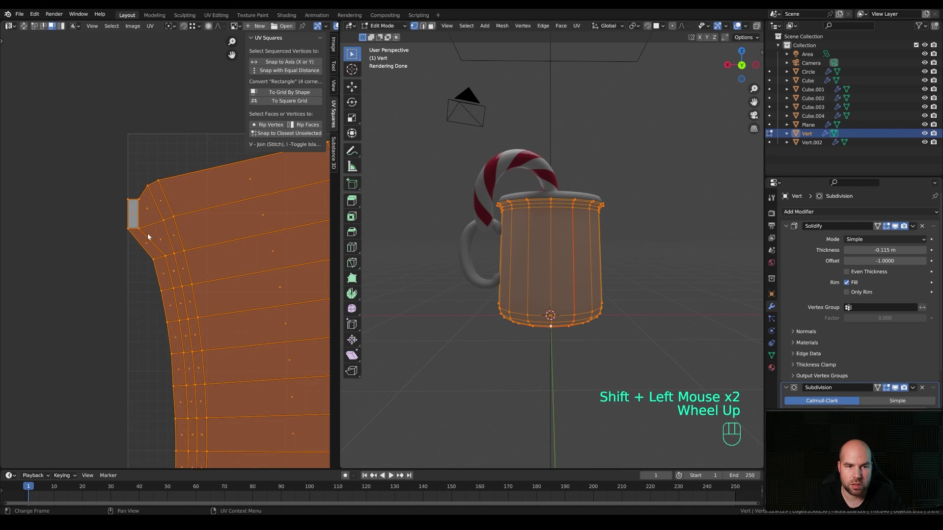
pyautogui.rightClick(126, 211)
pyautogui.rightClick(104, 213)
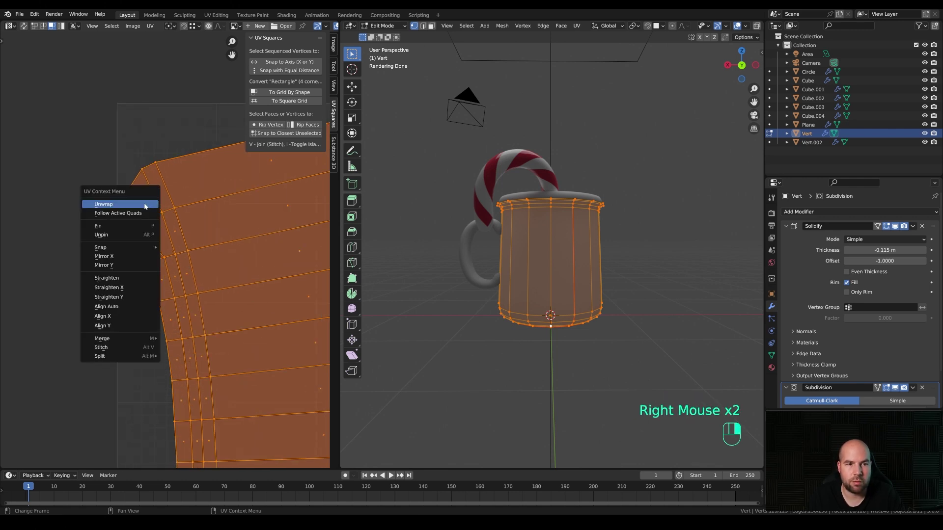
pyautogui.click(108, 213)
pyautogui.scroll(-2, 219, 266)
pyautogui.keyDown('shift'); pyautogui.moveTo(217, 292); pyautogui.dragTo(171, 290, button='middle'); pyautogui.keyUp('shift')
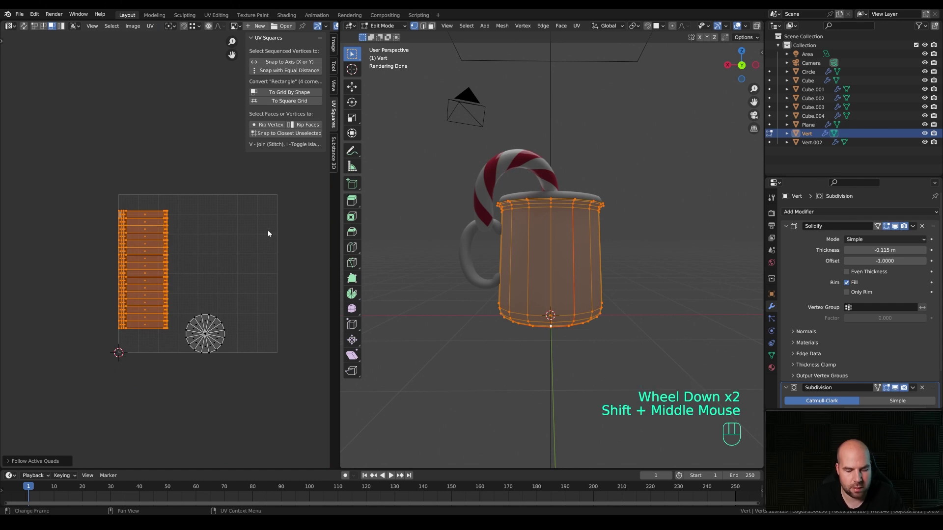
pyautogui.press('n')
pyautogui.scroll(2, 176, 277)
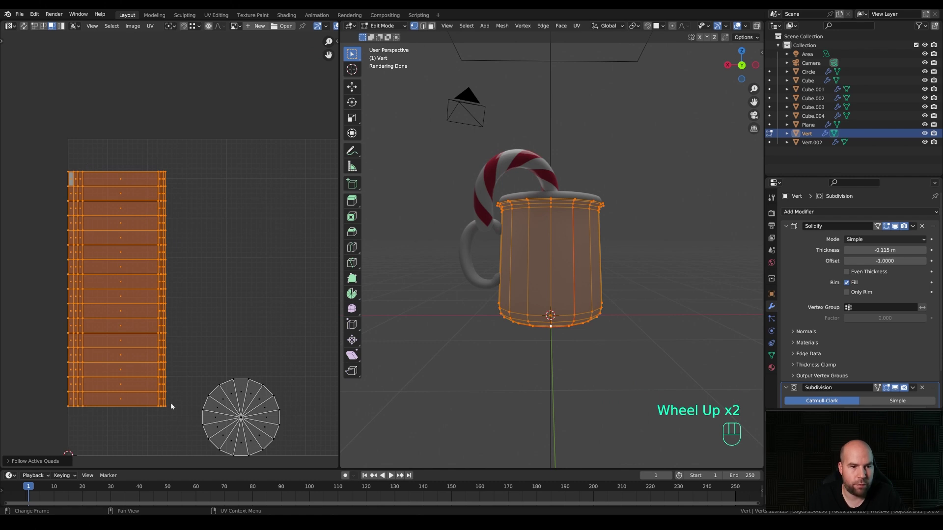
pyautogui.moveTo(552, 234); pyautogui.dragTo(649, 265, button='middle')
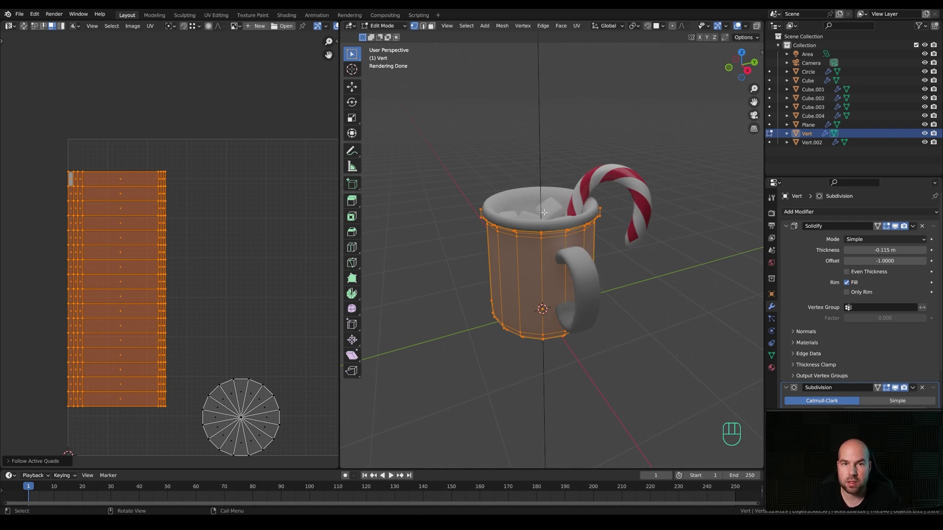
pyautogui.press('Tab')
pyautogui.press('Tab')
pyautogui.press('Tab')
pyautogui.press('Tab')
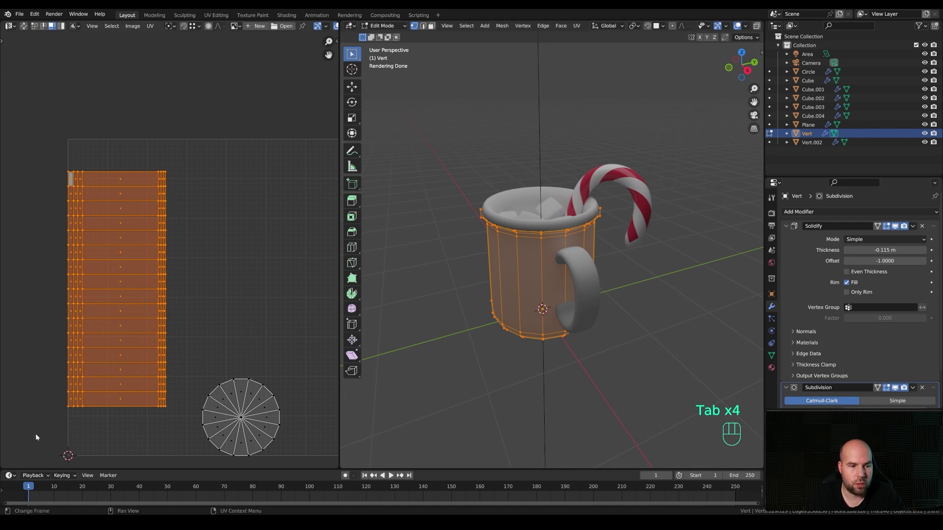
# Step: Split the UV editor area horizontally and turn its lower half into a Shader Editor with the sidebar hidden
pyautogui.moveTo(2, 464); pyautogui.dragTo(24, 224)
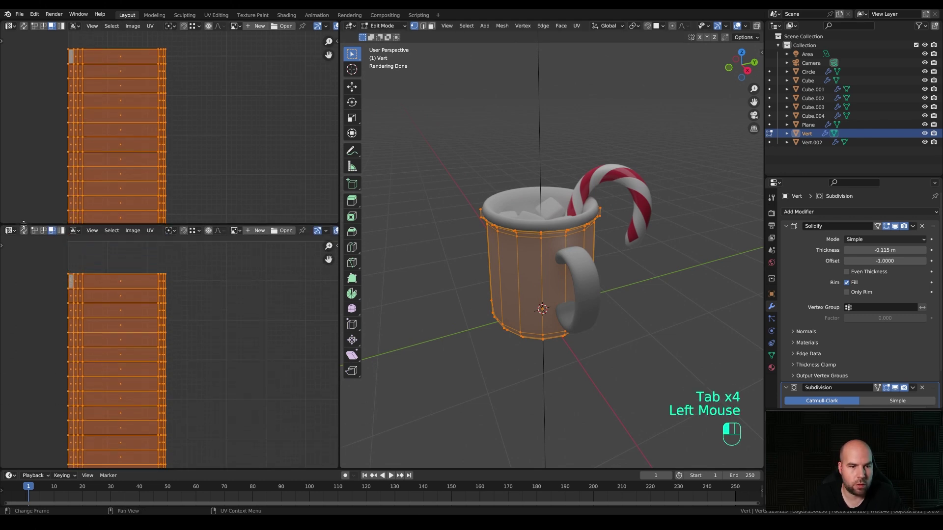
pyautogui.click(10, 231)
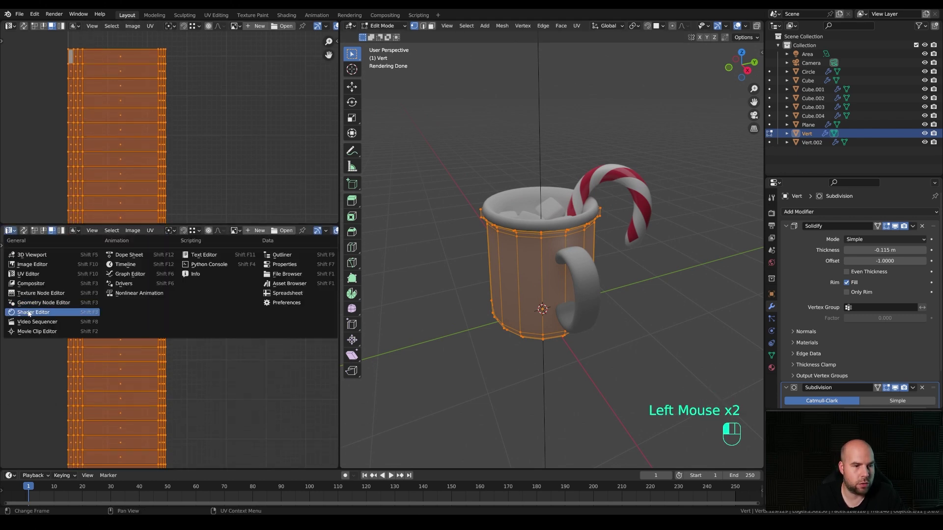
pyautogui.click(59, 312)
pyautogui.press('n')
pyautogui.press('n')
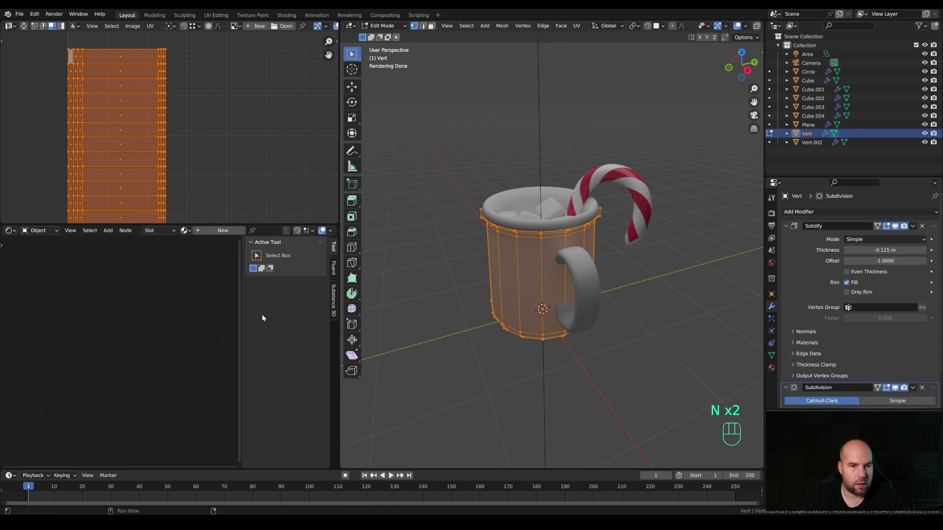
pyautogui.press('n')
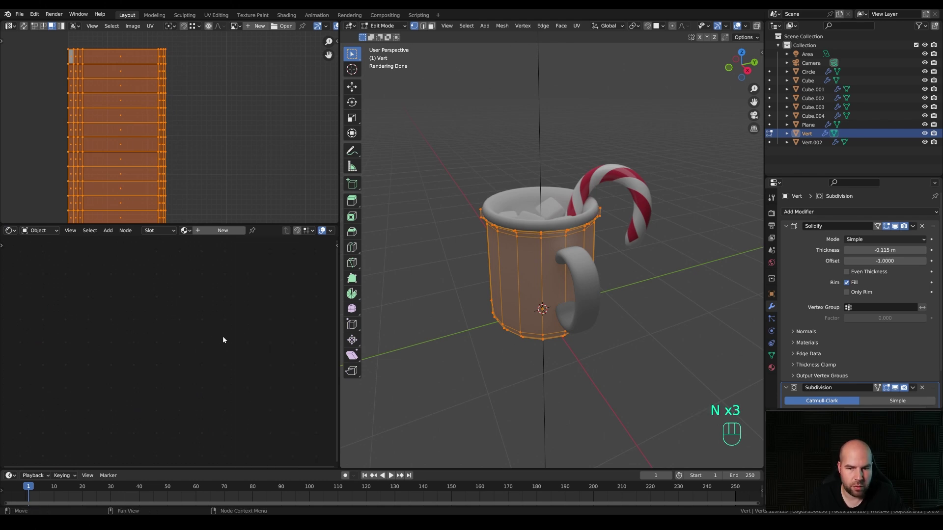
# Step: Create a new material for the mug body and name it Mug
pyautogui.click(771, 368)
pyautogui.click(833, 260)
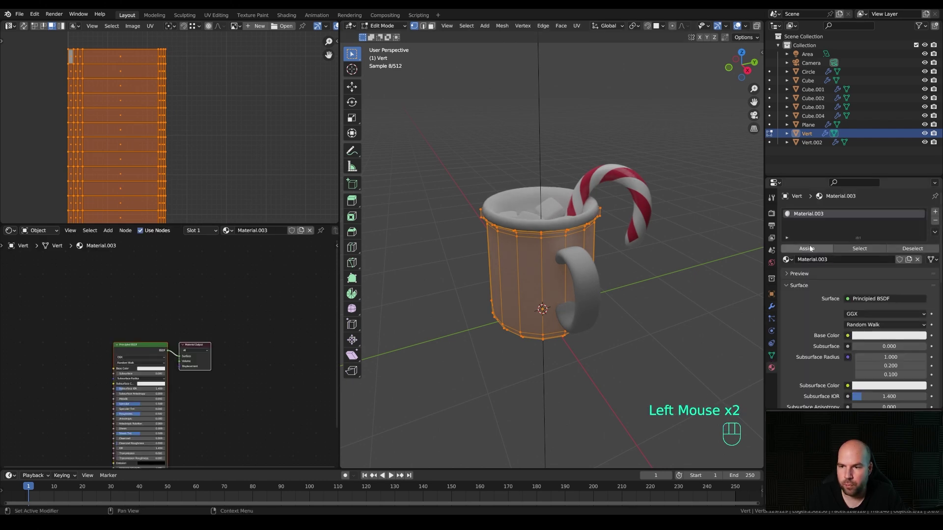
pyautogui.doubleClick(809, 213)
pyautogui.write('Mug')
pyautogui.press('Return')
# Step: Add a Voronoi Texture node ahead of the Principled BSDF in the Mug material
pyautogui.keyDown('shift'); pyautogui.moveTo(158, 323); pyautogui.dragTo(247, 260, button='middle'); pyautogui.keyUp('shift')
pyautogui.click(234, 286)
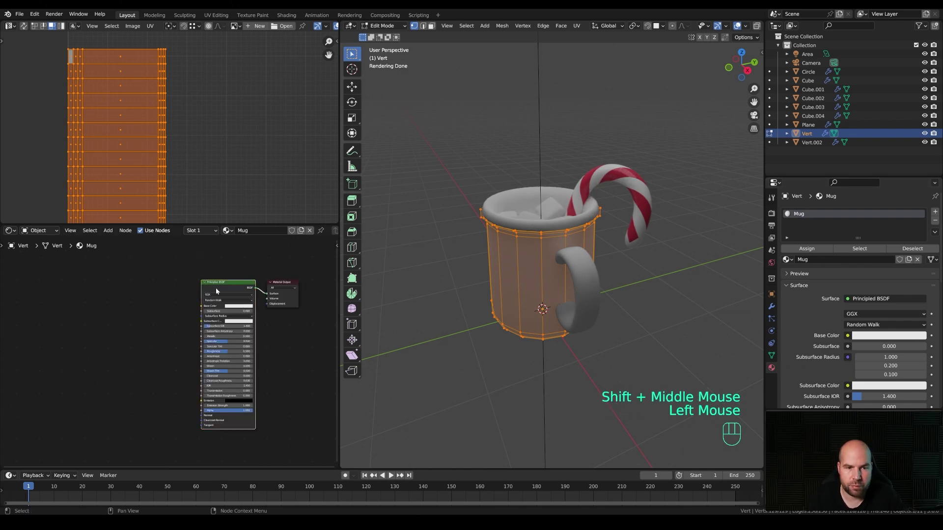
pyautogui.scroll(4, 152, 305)
pyautogui.keyDown('shift'); pyautogui.moveTo(152, 305); pyautogui.dragTo(114, 301, button='middle'); pyautogui.keyUp('shift')
pyautogui.hotkey('shift', 'a')
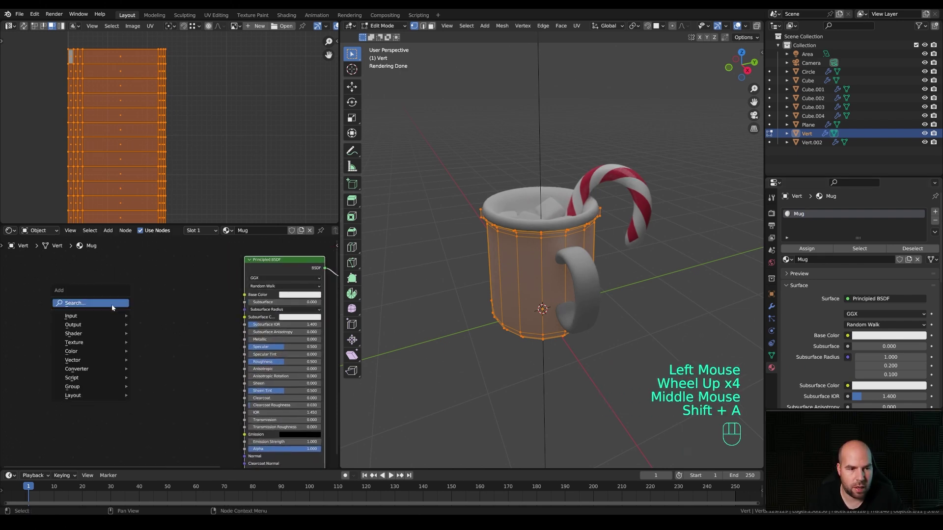
pyautogui.moveTo(91, 342)
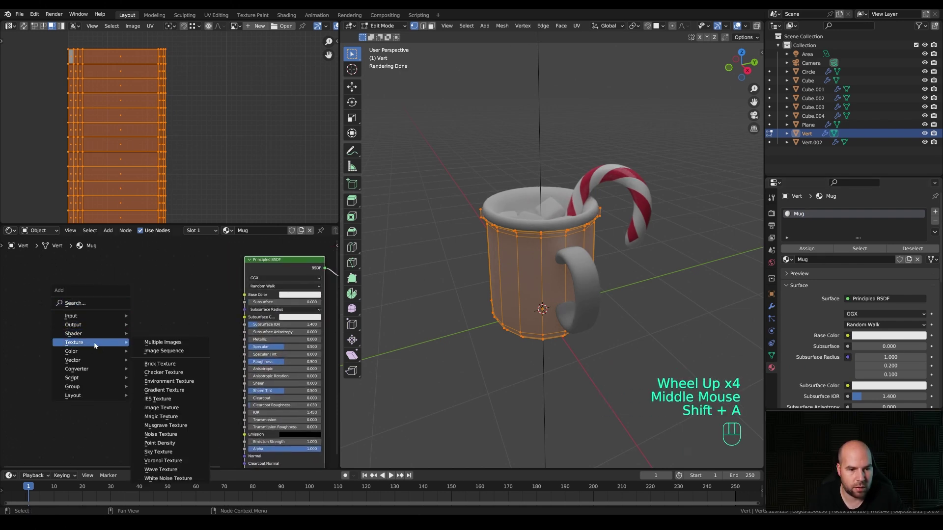
pyautogui.click(167, 461)
pyautogui.click(71, 293)
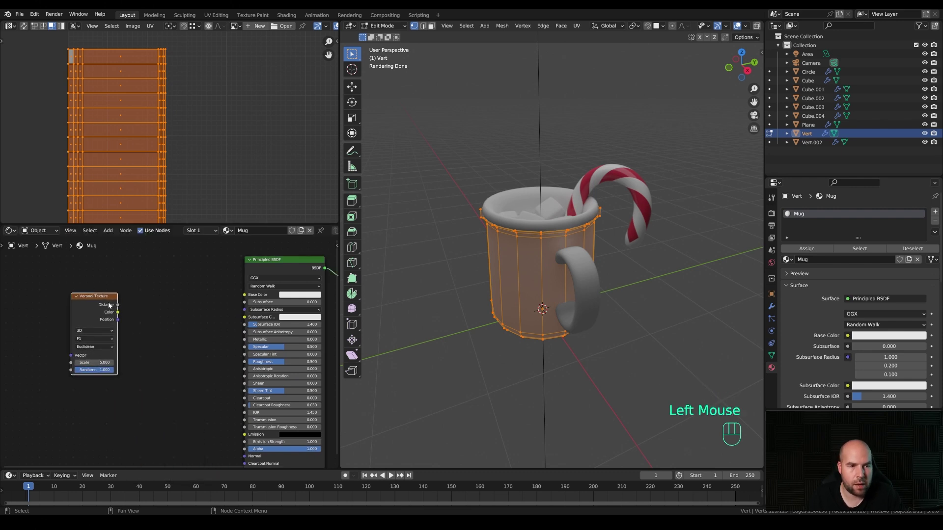
# Step: Search the add-on preferences for "node" to check that Node Wrangler is enabled
pyautogui.click(34, 14)
pyautogui.click(49, 140)
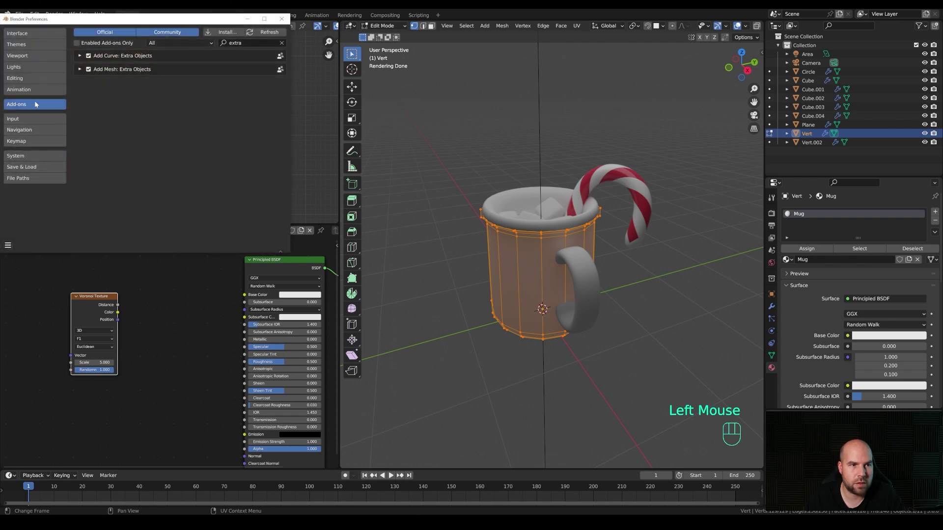
pyautogui.write('node')
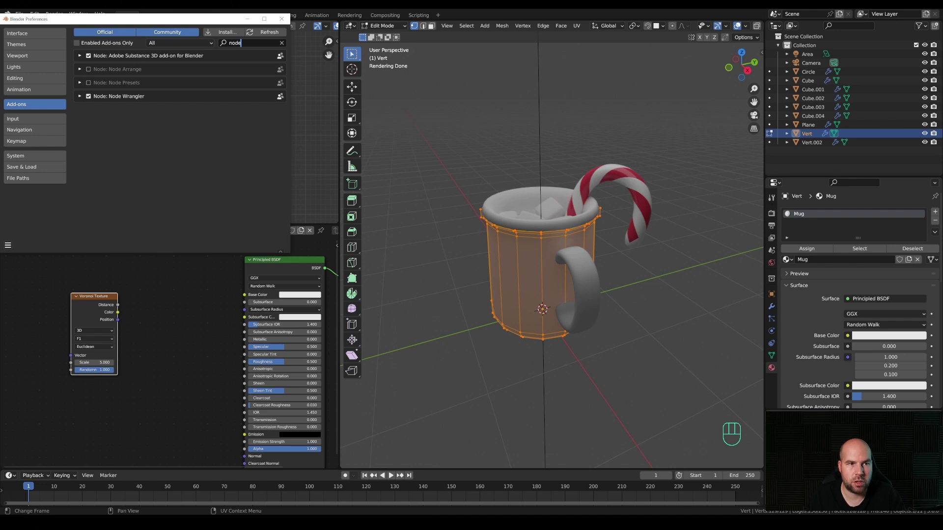
pyautogui.click(281, 19)
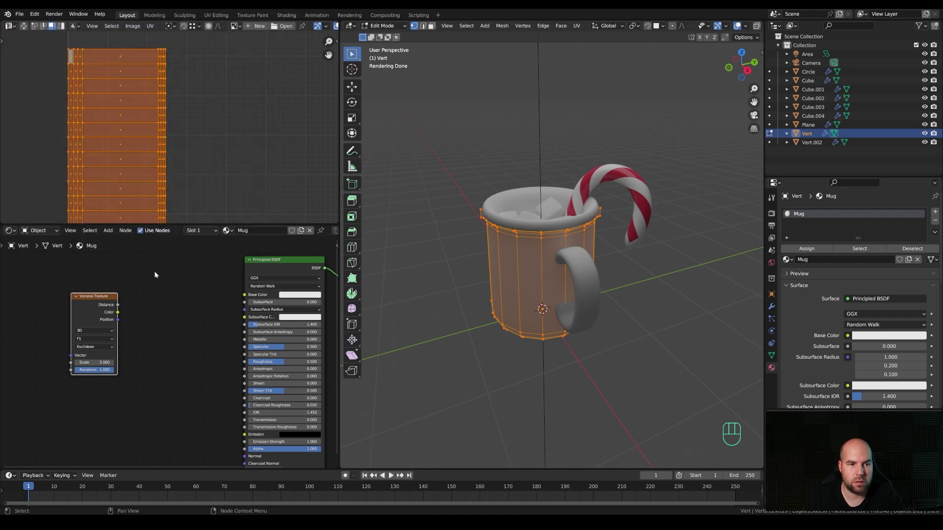
# Step: Preview the Voronoi Texture's Distance output on the mug by linking it directly to the Material Output's Surface
pyautogui.keyDown('ctrl'); pyautogui.keyDown('shift'); pyautogui.click(89, 305); pyautogui.keyUp('shift'); pyautogui.keyUp('ctrl')
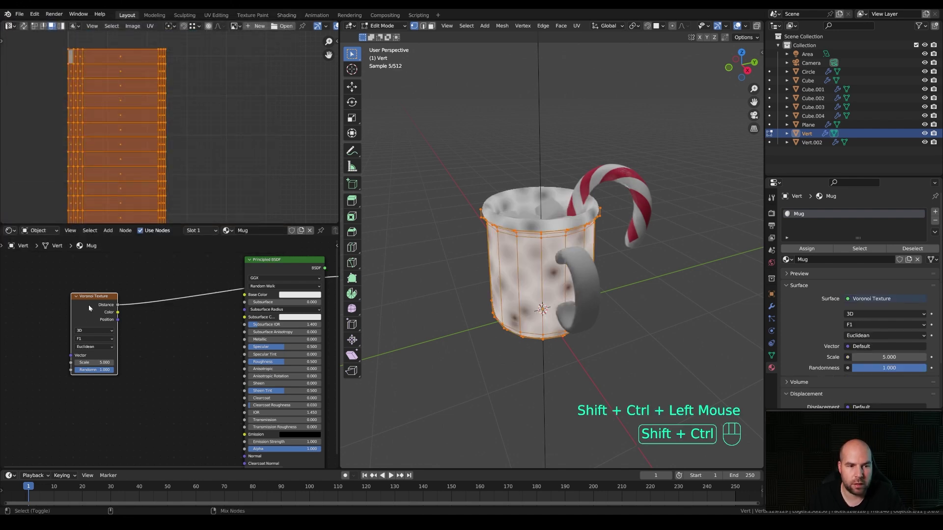
pyautogui.moveTo(178, 341); pyautogui.dragTo(94, 355, button='middle')
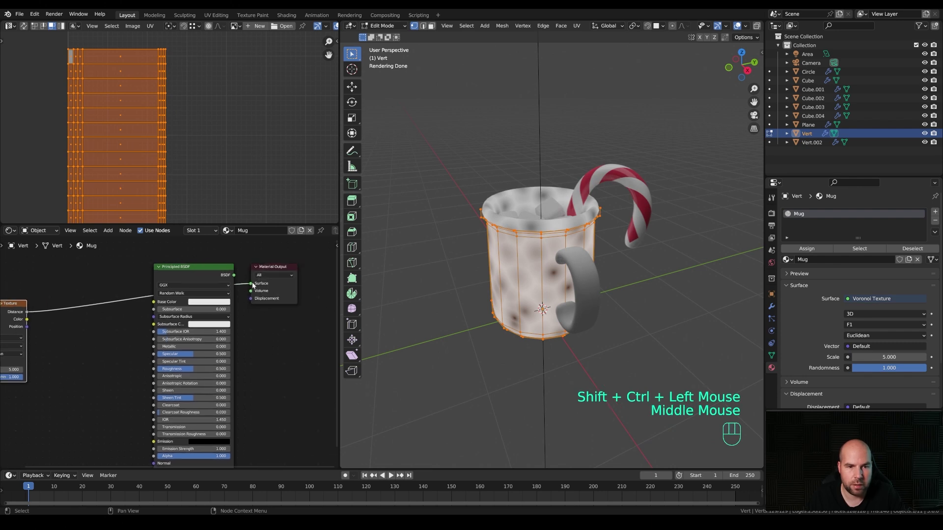
pyautogui.moveTo(54, 413); pyautogui.dragTo(150, 411, button='middle')
pyautogui.moveTo(550, 265); pyautogui.dragTo(432, 312, button='middle')
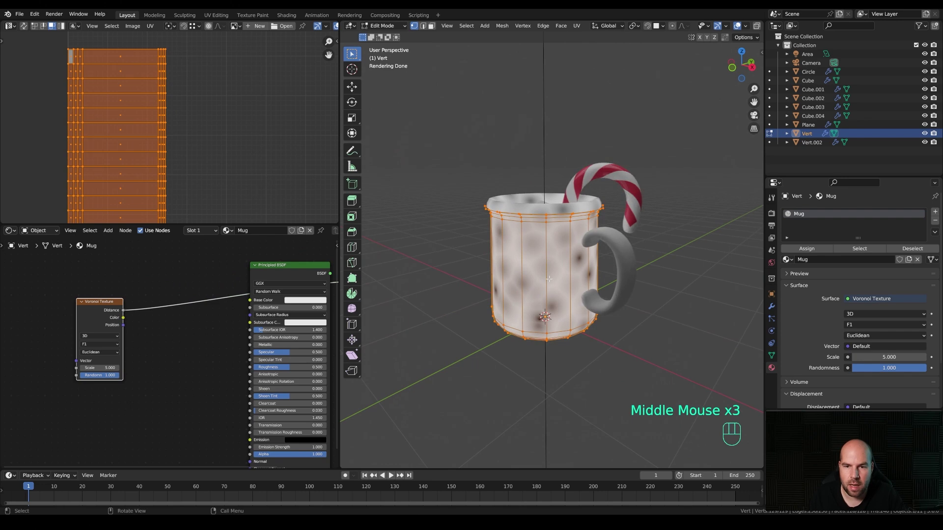
pyautogui.scroll(2, 432, 311)
# Step: Insert a Color Ramp node on the link coming from the Voronoi Texture's Distance output
pyautogui.hotkey('shift', 'a')
pyautogui.moveTo(136, 324)
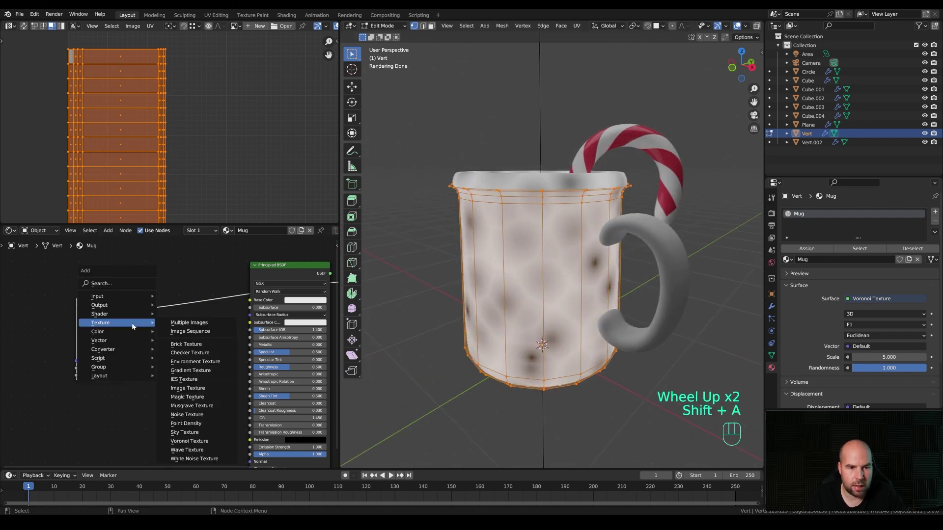
pyautogui.moveTo(117, 353)
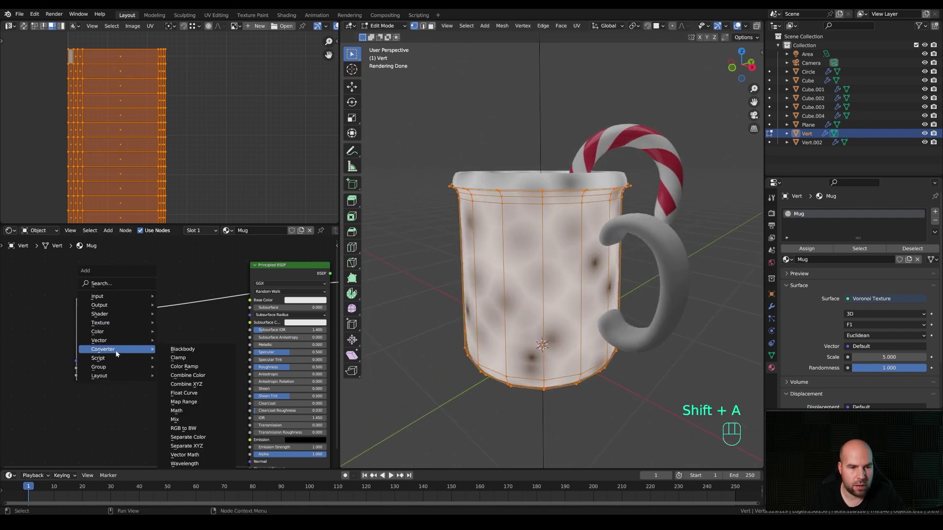
pyautogui.click(184, 366)
pyautogui.click(149, 279)
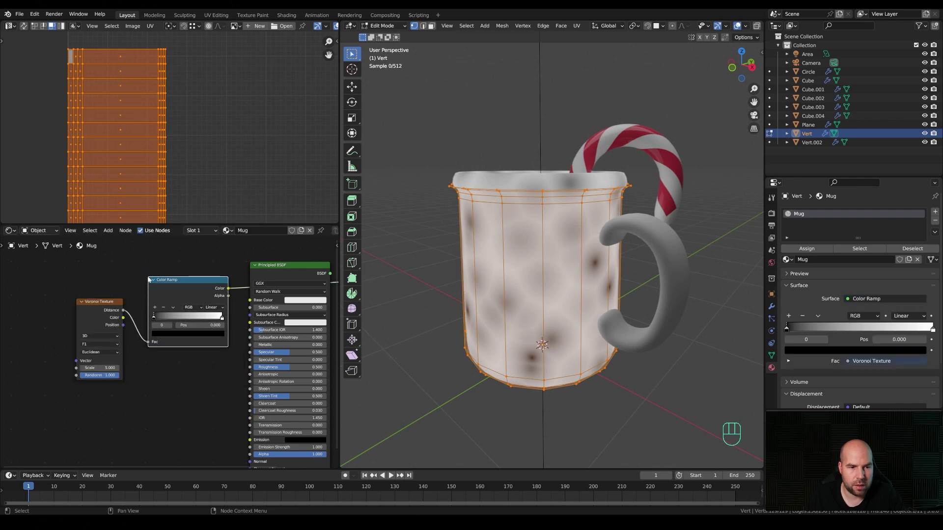
# Step: Bring the Color Ramp's black and white stops together near its middle for sharp-edged dots, with the white stop at 0.449
pyautogui.moveTo(156, 320); pyautogui.dragTo(191, 318)
pyautogui.click(194, 318)
pyautogui.scroll(3, 524, 289)
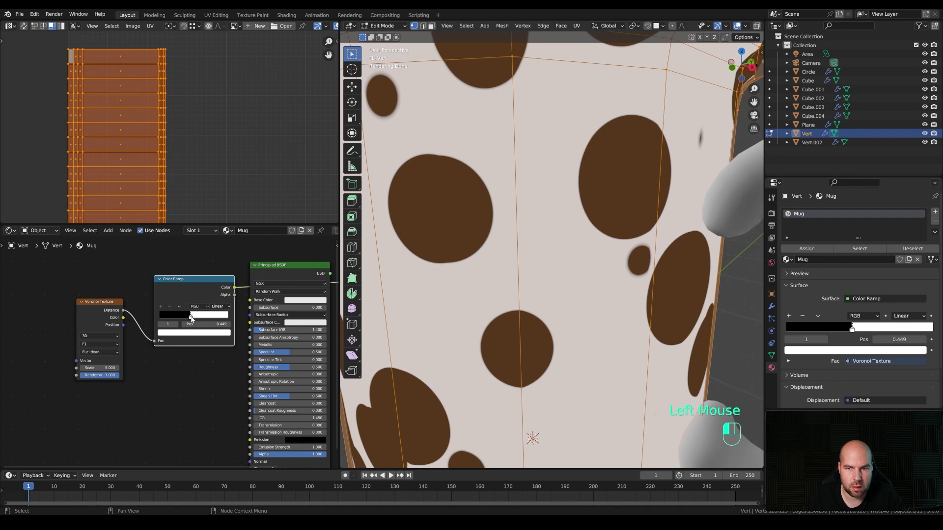
pyautogui.scroll(-2, 566, 265)
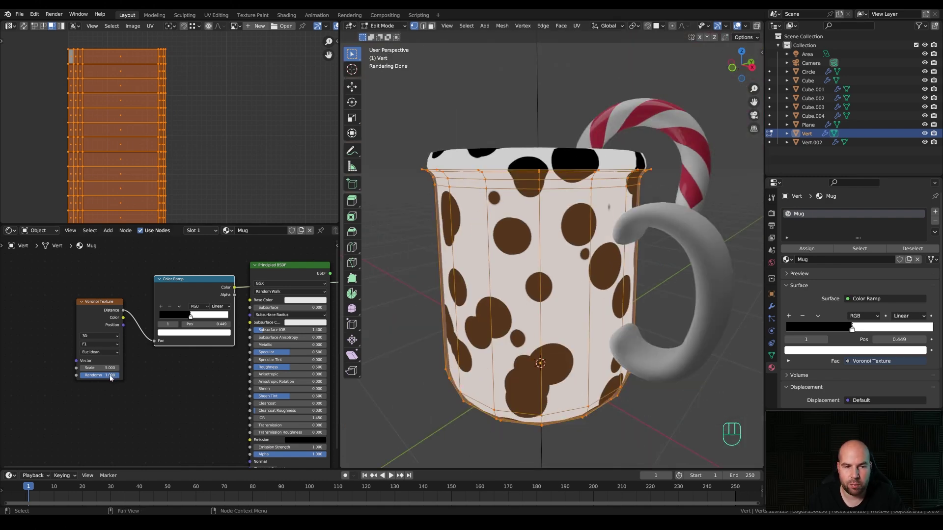
# Step: Set the Voronoi Texture's Randomness to 0 so the dots line up in a regular grid
pyautogui.moveTo(104, 378); pyautogui.dragTo(77, 377)
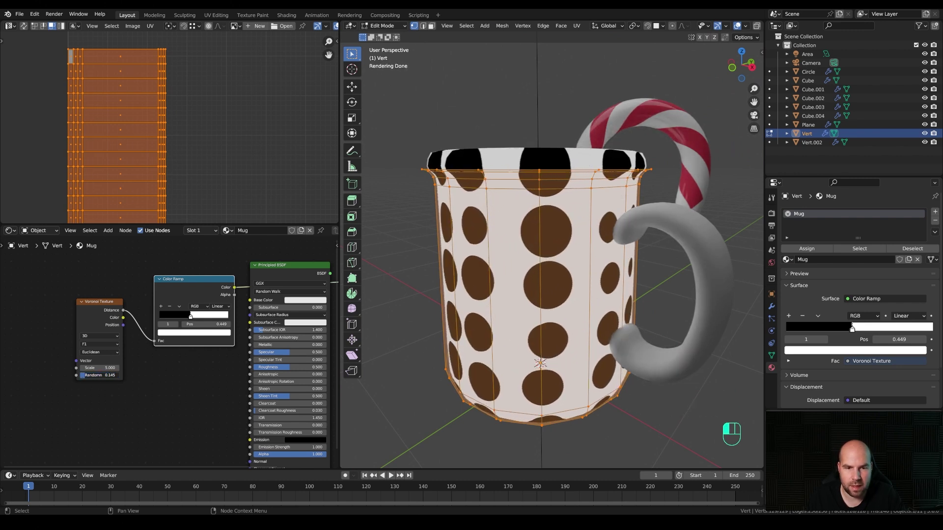
pyautogui.click(98, 375)
pyautogui.write('0')
pyautogui.press('Return')
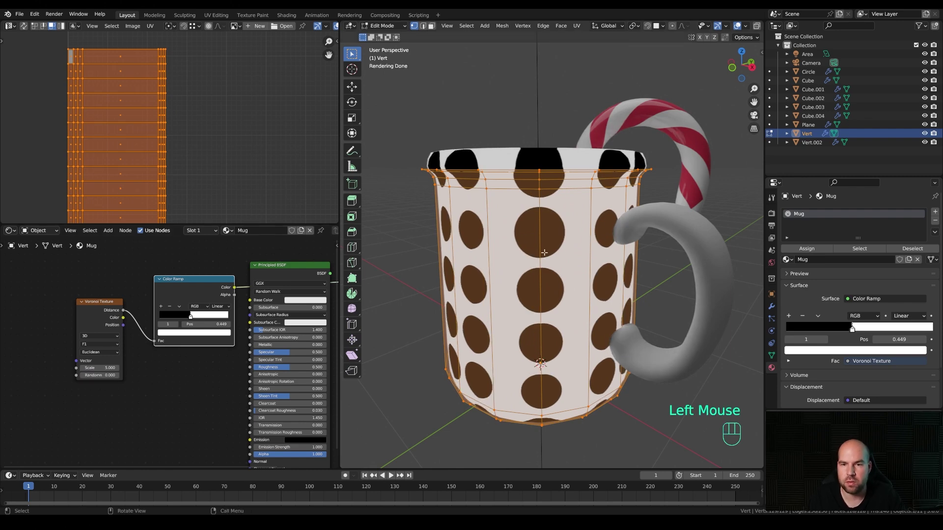
# Step: Try rotating the mug wall's UV island to test whether the dot pattern follows it
pyautogui.scroll(-2, 604, 285)
pyautogui.moveTo(614, 288); pyautogui.dragTo(564, 263, button='middle')
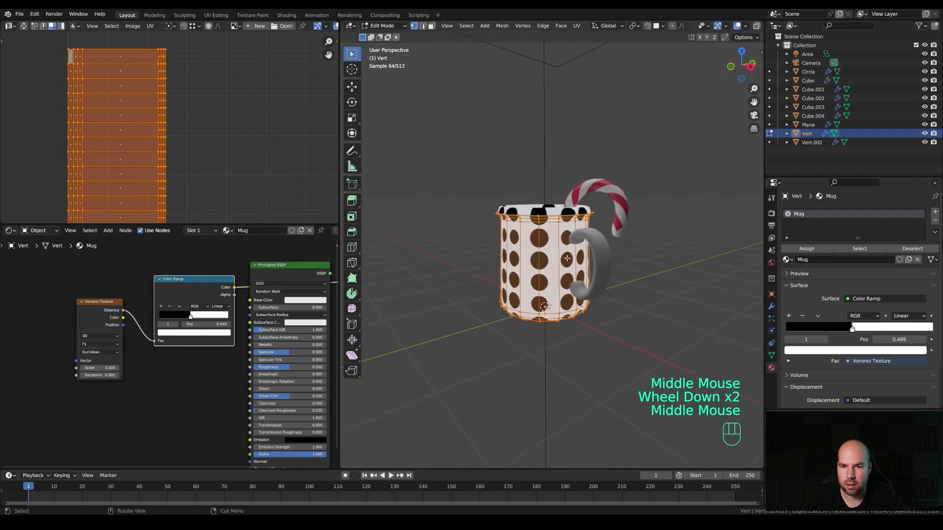
pyautogui.scroll(2, 563, 263)
pyautogui.scroll(-3, 177, 172)
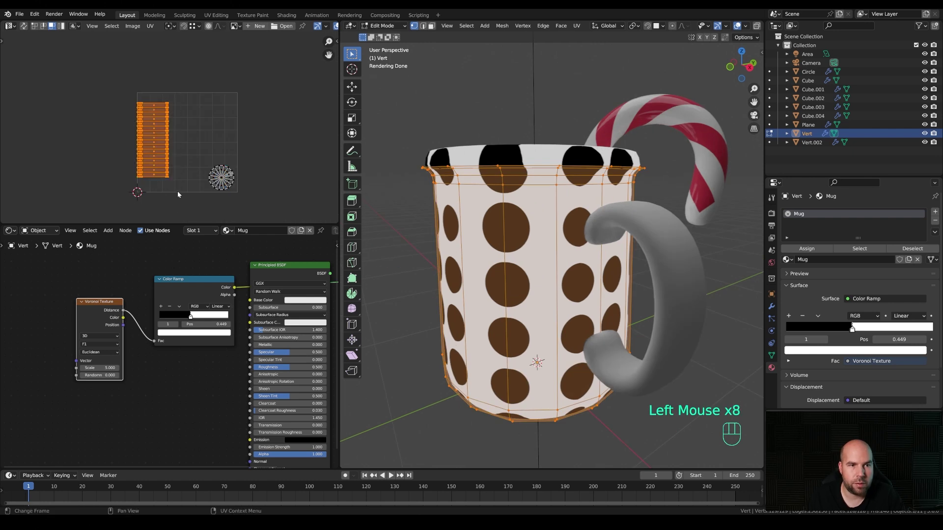
pyautogui.press('r')
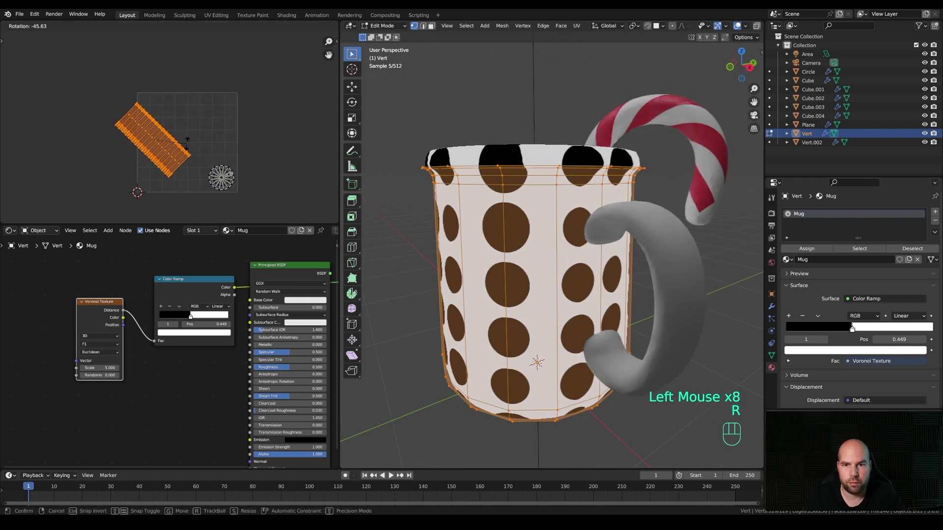
pyautogui.press('Escape')
pyautogui.press('x')
# Step: Add a Texture Coordinate node and connect its UV output to the Voronoi Texture's Vector input
pyautogui.hotkey('shift', 'a')
pyautogui.moveTo(104, 312)
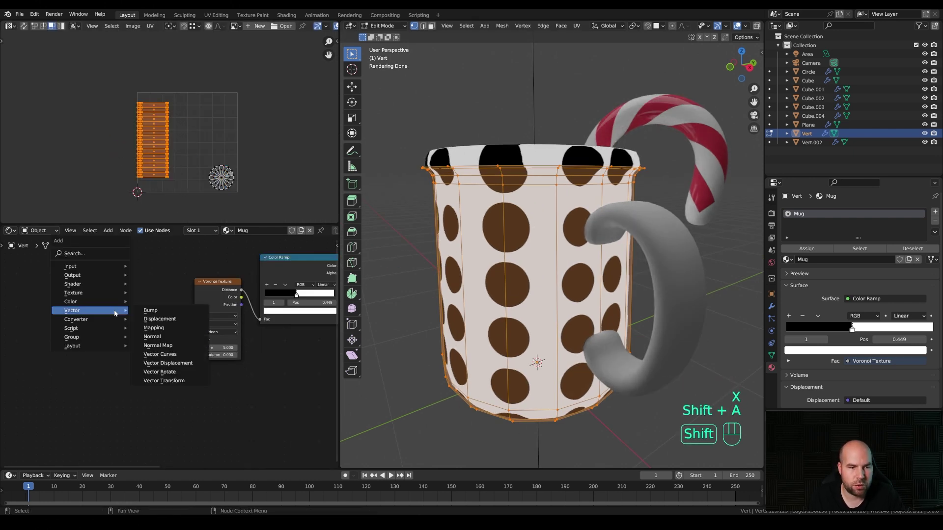
pyautogui.moveTo(98, 266)
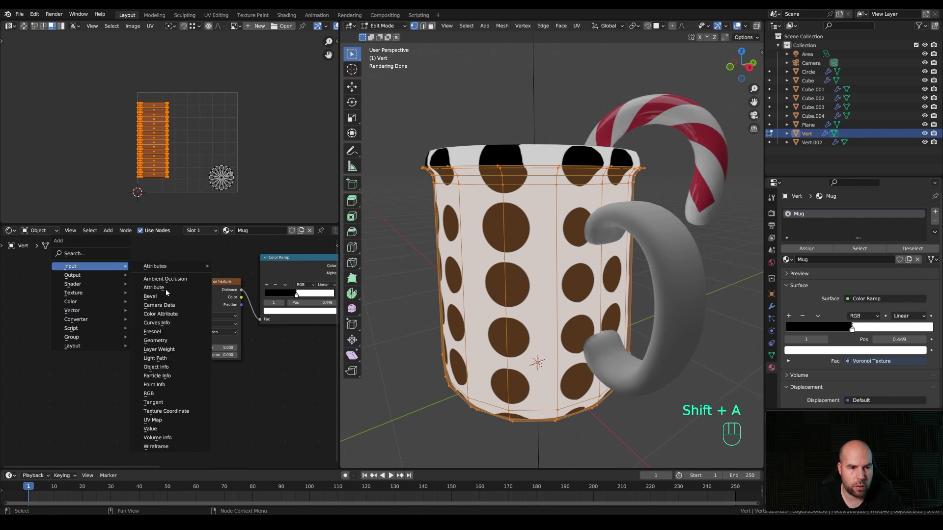
pyautogui.click(165, 412)
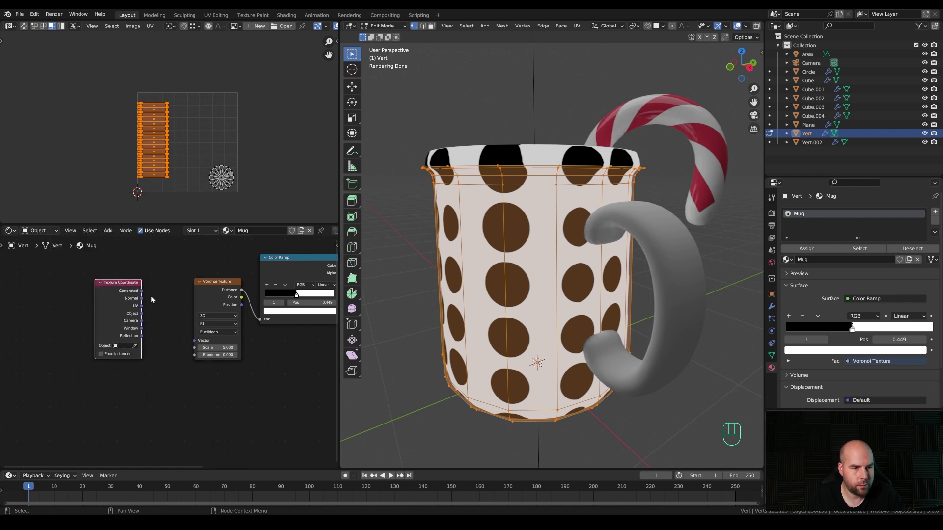
pyautogui.moveTo(142, 306); pyautogui.dragTo(195, 340)
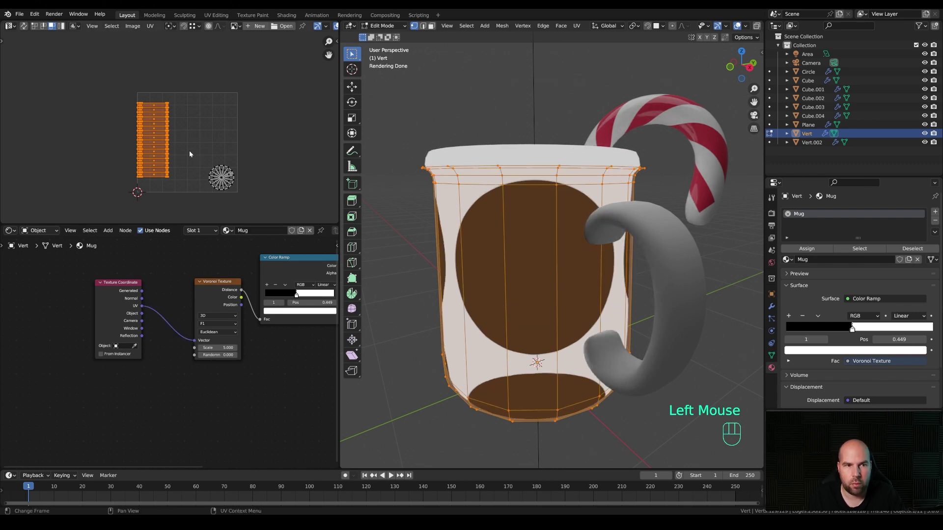
# Step: Try enlarging and rotating the mug wall's UV island to test the effect on the dots, and undo both changes
pyautogui.press('s')
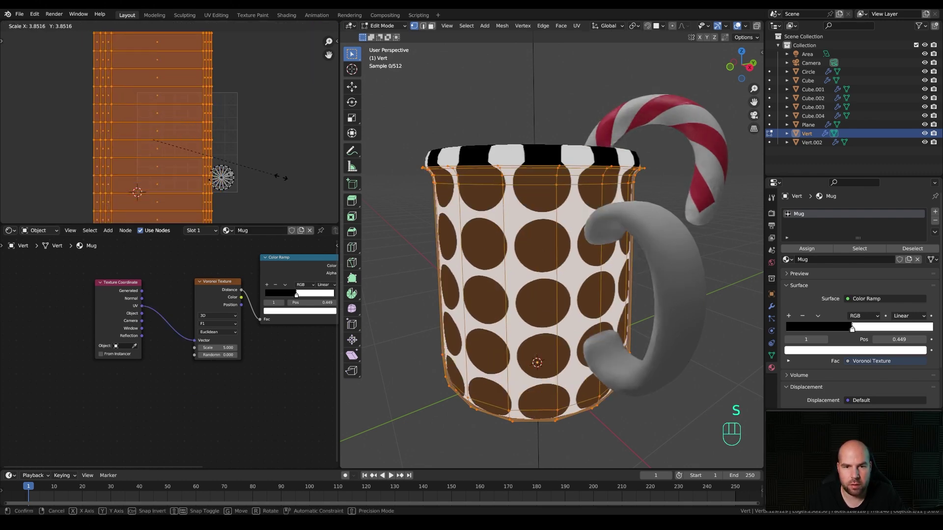
pyautogui.click(249, 184)
pyautogui.scroll(-2, 268, 170)
pyautogui.keyDown('shift'); pyautogui.moveTo(268, 170); pyautogui.dragTo(252, 161, button='middle'); pyautogui.keyUp('shift')
pyautogui.scroll(-1, 252, 160)
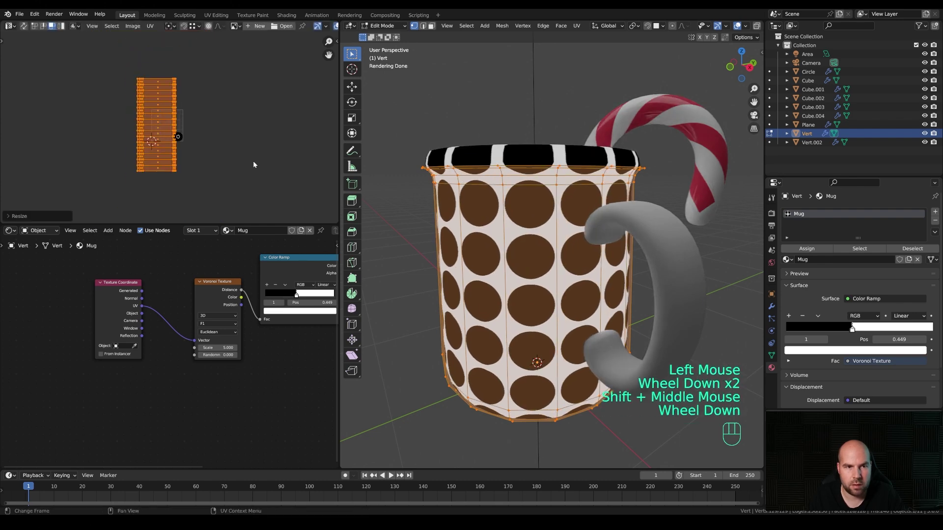
pyautogui.press('r')
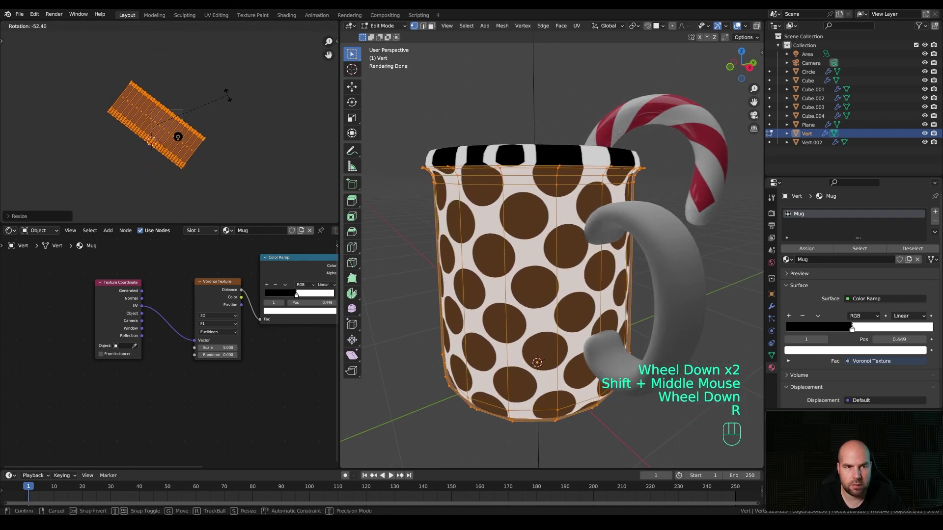
pyautogui.click(178, 137)
pyautogui.hotkey('ctrl', 'z')
pyautogui.hotkey('ctrl', 'z')
pyautogui.scroll(3, 169, 140)
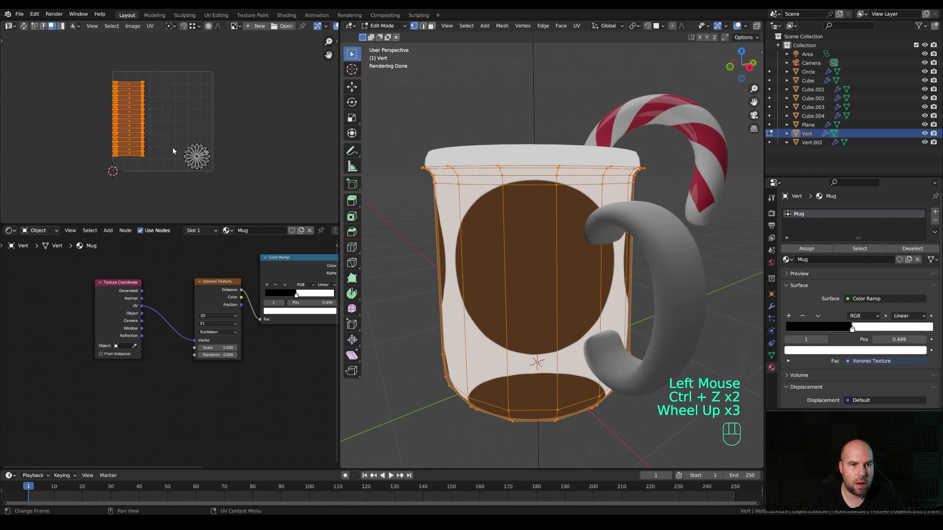
# Step: Move the mug base's circular UV island closer to the wall's UV island
pyautogui.moveTo(540, 255); pyautogui.dragTo(564, 265, button='middle')
pyautogui.moveTo(71, 52); pyautogui.dragTo(265, 194)
pyautogui.doubleClick(197, 157)
pyautogui.press('g')
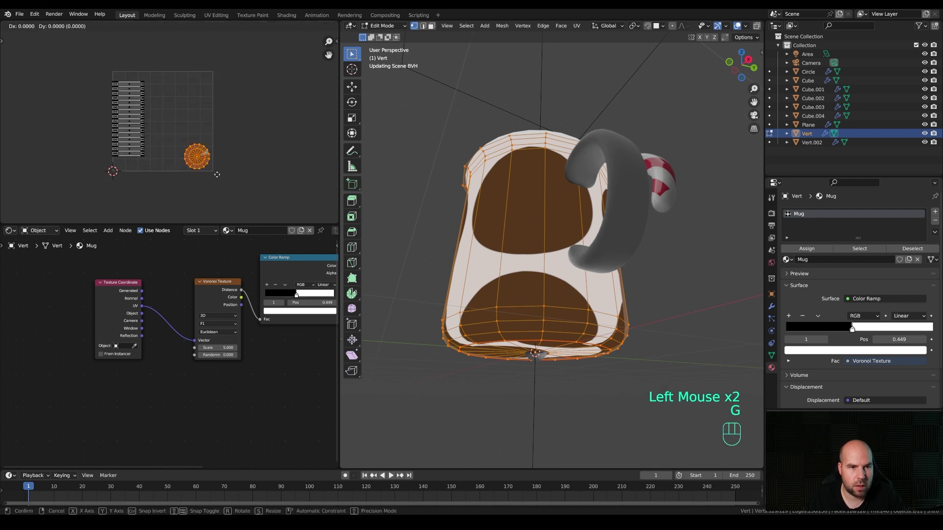
pyautogui.click(98, 79)
# Step: Select both mug UV islands, reposition them and rotate them by 45° to set the dots on the diagonal
pyautogui.moveTo(98, 78); pyautogui.dragTo(201, 165)
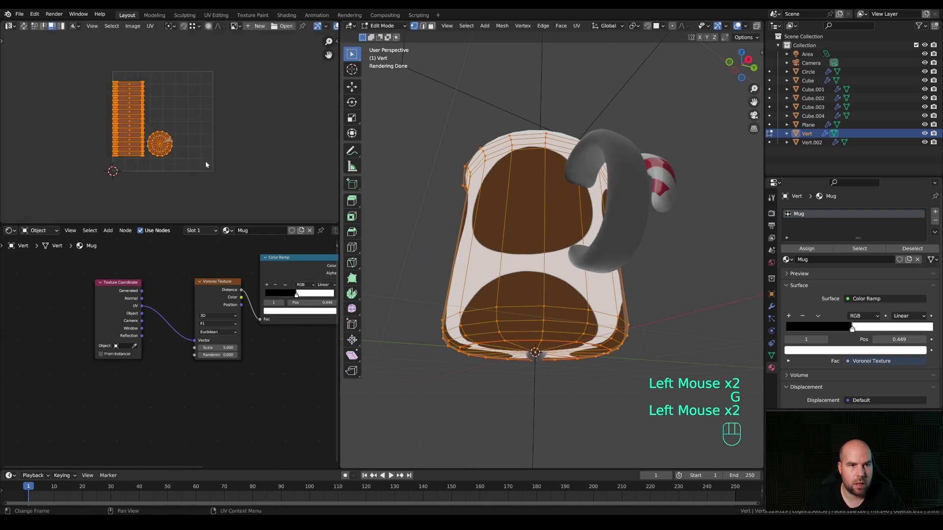
pyautogui.scroll(-2, 203, 157)
pyautogui.press('g')
pyautogui.click(210, 149)
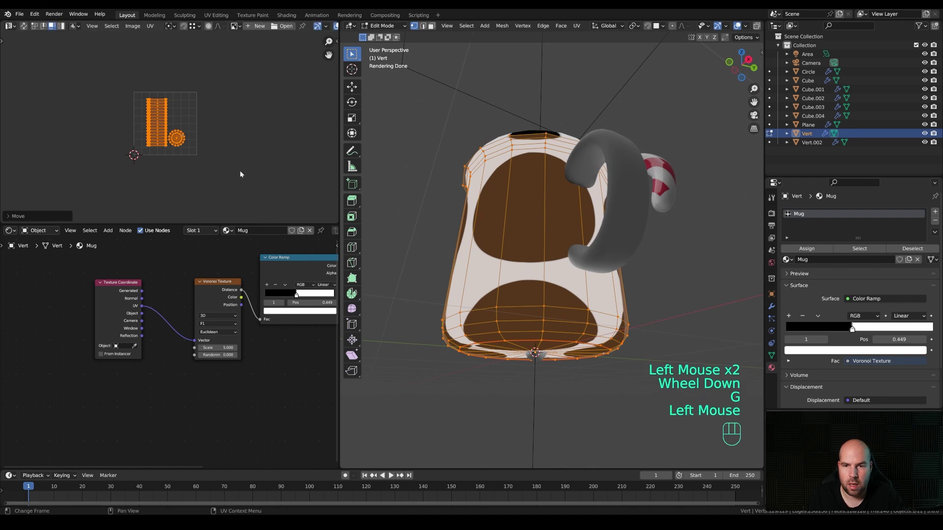
pyautogui.write('r45')
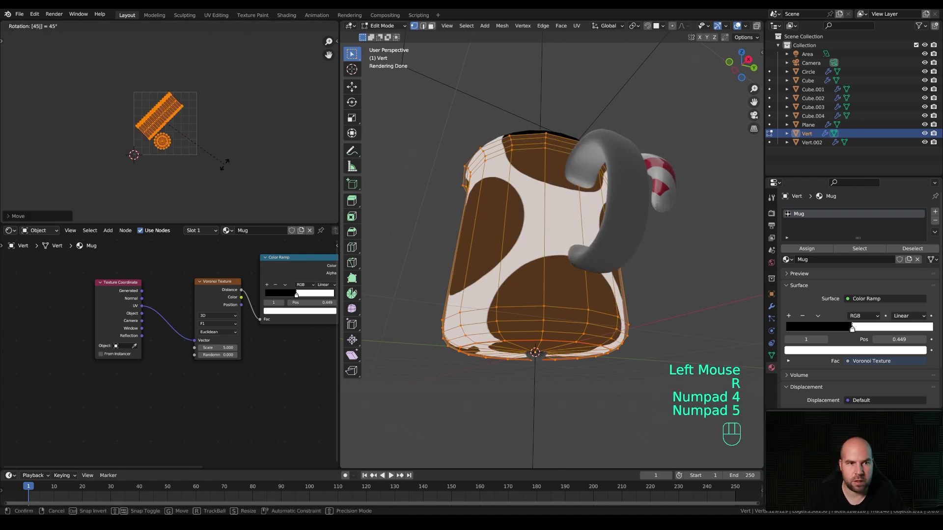
pyautogui.press('KP_Enter')
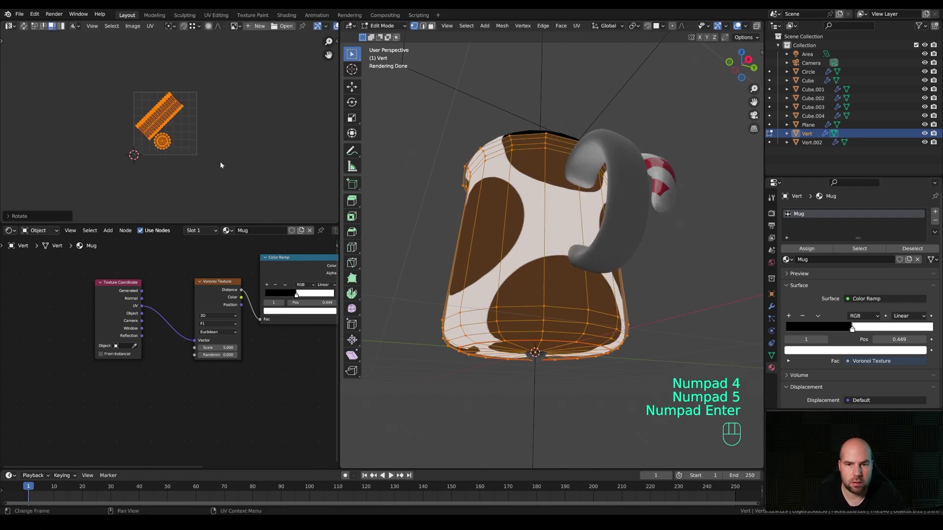
# Step: Enlarge both UV islands well beyond the UV square so that many small dots cover the mug
pyautogui.press('s')
pyautogui.click(232, 147)
pyautogui.moveTo(491, 245); pyautogui.dragTo(520, 235, button='middle')
pyautogui.scroll(-3, 520, 235)
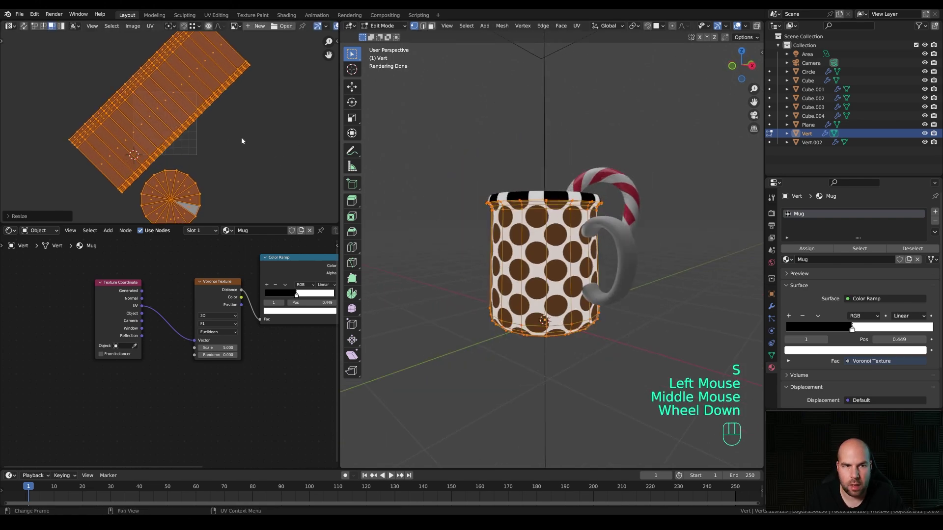
pyautogui.press('s')
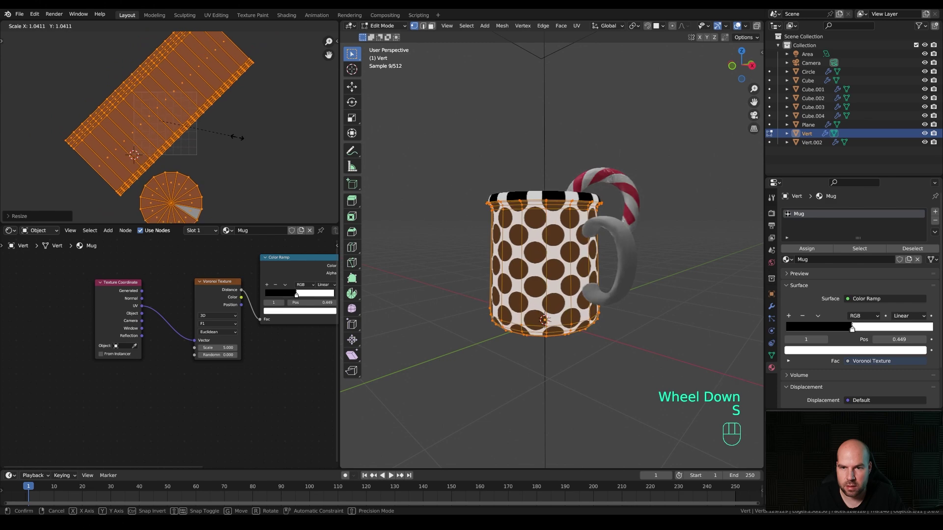
pyautogui.click(234, 153)
pyautogui.moveTo(570, 194); pyautogui.dragTo(572, 244, button='middle')
# Step: Shift the enlarged UV islands slightly to adjust where the dots fall on the mug
pyautogui.press('g')
pyautogui.click(235, 143)
pyautogui.moveTo(604, 255); pyautogui.dragTo(589, 231, button='middle')
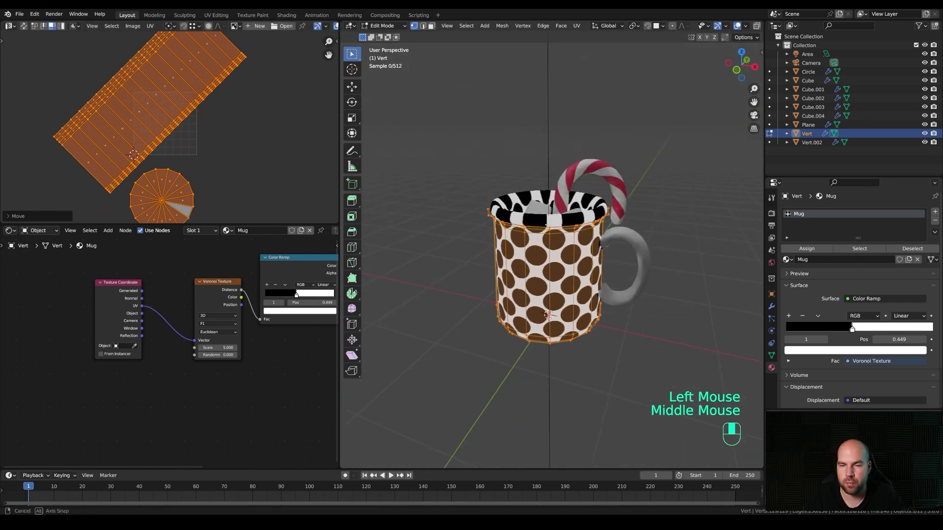
pyautogui.scroll(2, 187, 284)
# Step: Move the Color Ramp's white stop to position 0.330 to shrink the dots
pyautogui.moveTo(213, 289)
pyautogui.mouseDown()
pyautogui.moveTo(248, 290)
pyautogui.moveTo(186, 288)
pyautogui.moveTo(198, 288)
pyautogui.mouseUp()
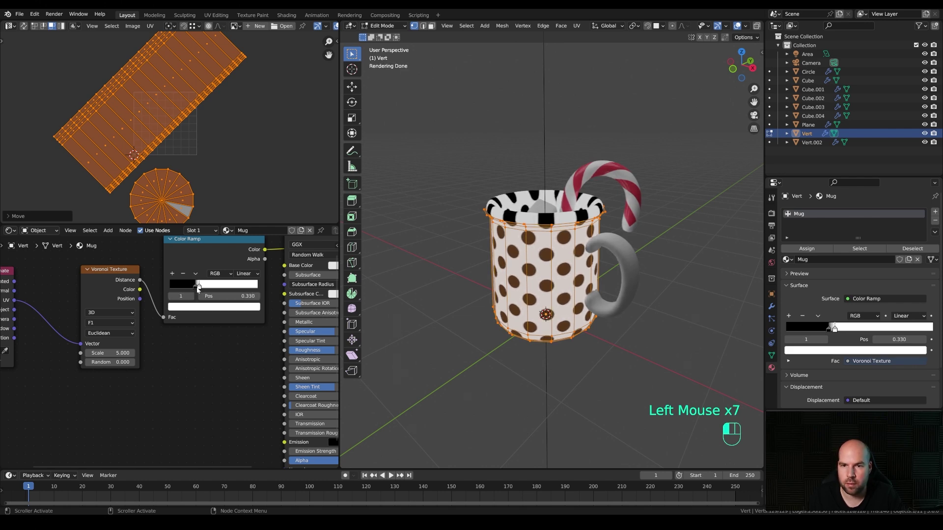
pyautogui.moveTo(607, 218); pyautogui.dragTo(584, 204, button='middle')
pyautogui.keyDown('shift'); pyautogui.moveTo(584, 204); pyautogui.dragTo(531, 231, button='middle'); pyautogui.keyUp('shift')
pyautogui.scroll(2, 564, 216)
pyautogui.scroll(-2, 526, 247)
pyautogui.hotkey('ctrl', 'z')
pyautogui.hotkey('ctrl', 'z')
pyautogui.hotkey('ctrl', 'z')
pyautogui.hotkey('ctrl', 'z')
pyautogui.hotkey('ctrl', 'z')
# Step: Move the Texture Coordinate, Voronoi Texture and Color Ramp nodes away from the Principled BSDF to make room between them
pyautogui.scroll(2, 543, 275)
pyautogui.moveTo(83, 240); pyautogui.dragTo(234, 408)
pyautogui.press('g')
pyautogui.click(187, 421)
pyautogui.scroll(-2, 234, 388)
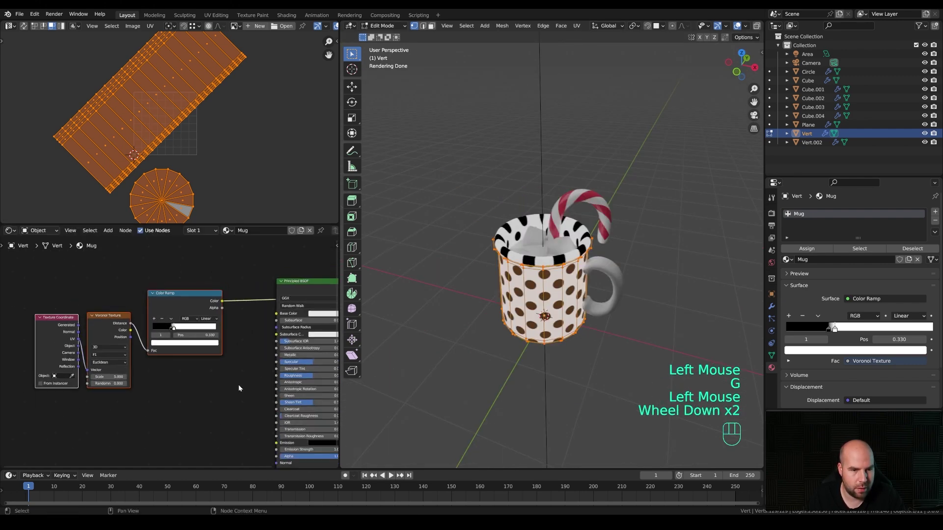
pyautogui.press('g')
pyautogui.click(168, 374)
# Step: Insert a Mix Color node after the Color Ramp and connect the ramp's Color output to its Factor input
pyautogui.hotkey('shift', 'a')
pyautogui.moveTo(199, 359)
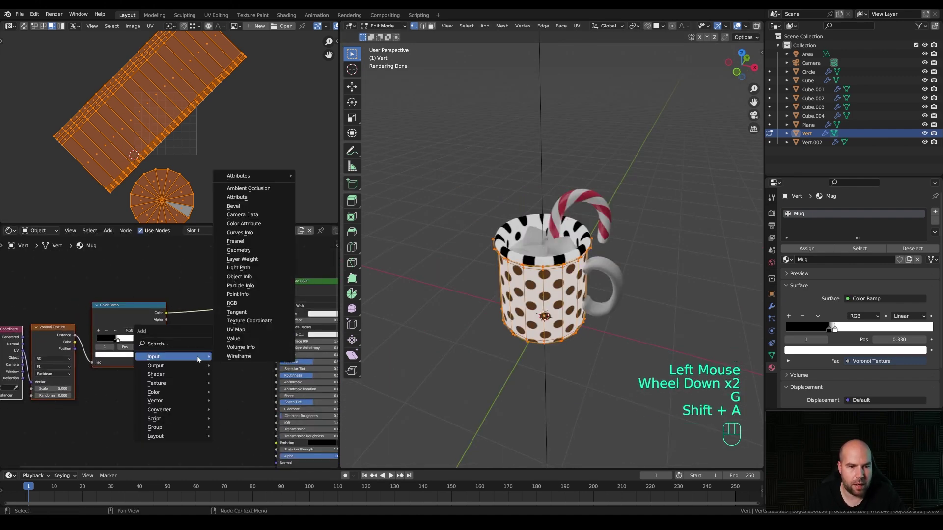
pyautogui.moveTo(187, 391)
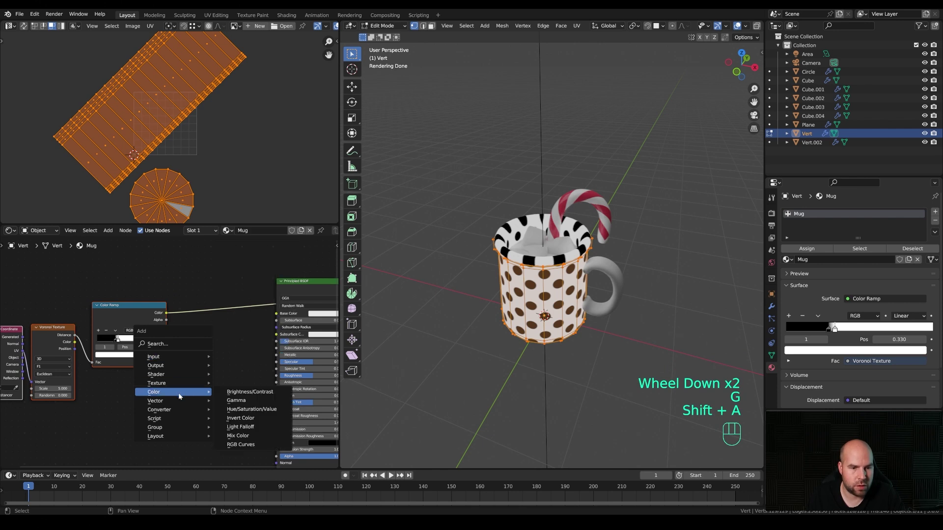
pyautogui.click(248, 437)
pyautogui.click(197, 367)
pyautogui.moveTo(191, 356); pyautogui.dragTo(191, 348)
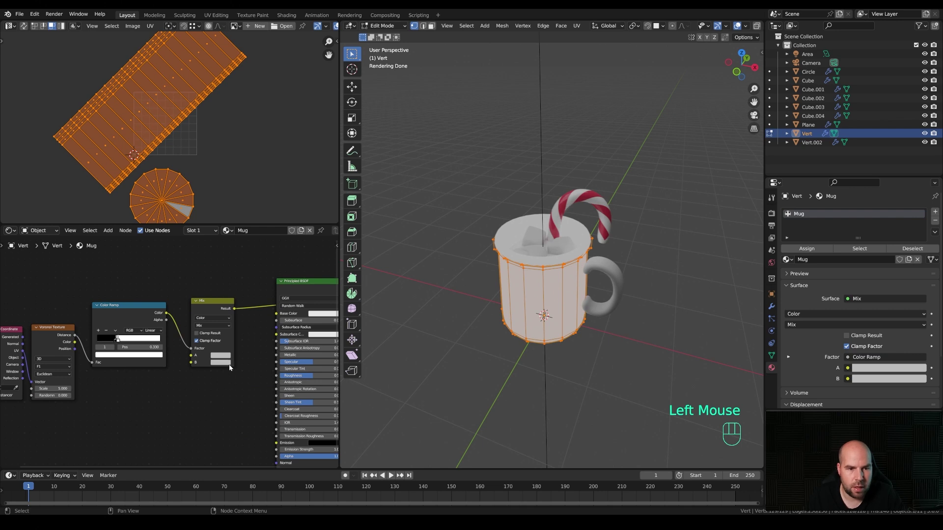
# Step: Set the Mix node's color A to white and color B to dark red
pyautogui.click(214, 355)
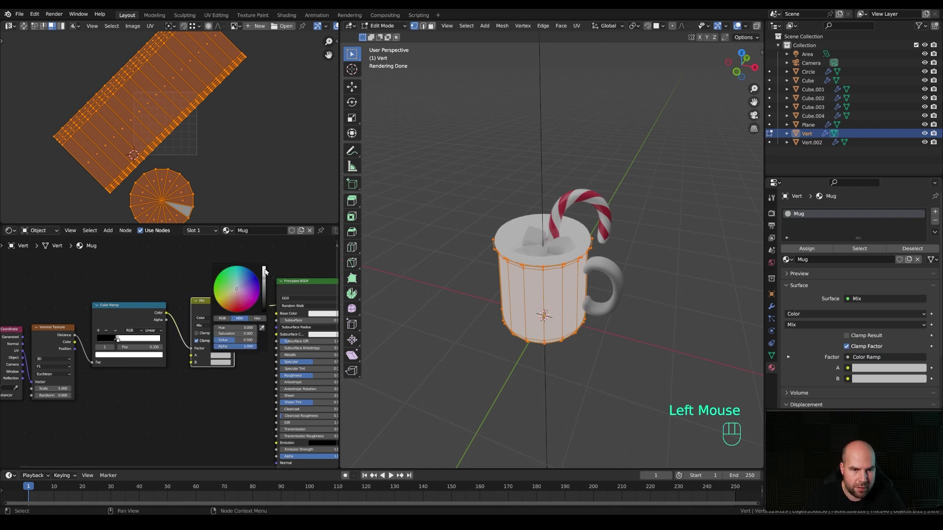
pyautogui.click(265, 272)
pyautogui.click(220, 362)
pyautogui.moveTo(237, 317); pyautogui.dragTo(237, 317)
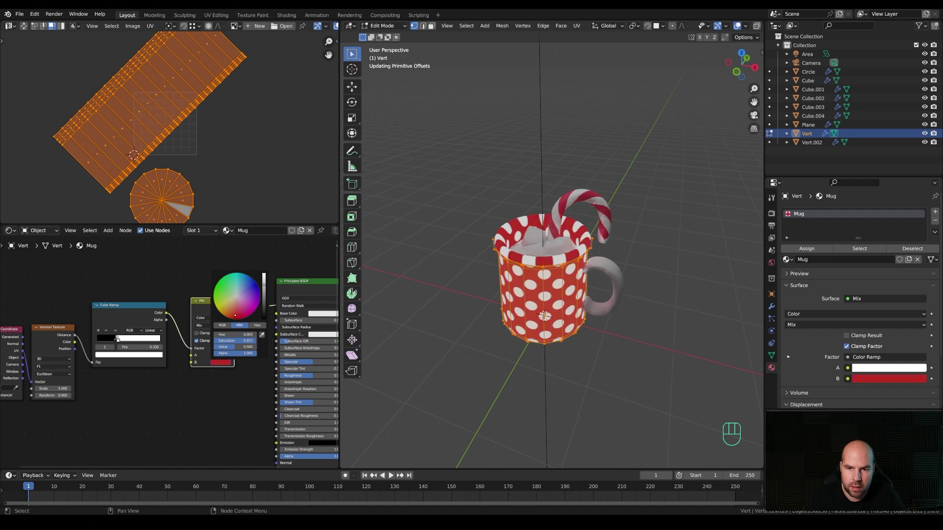
pyautogui.moveTo(264, 285); pyautogui.dragTo(264, 295)
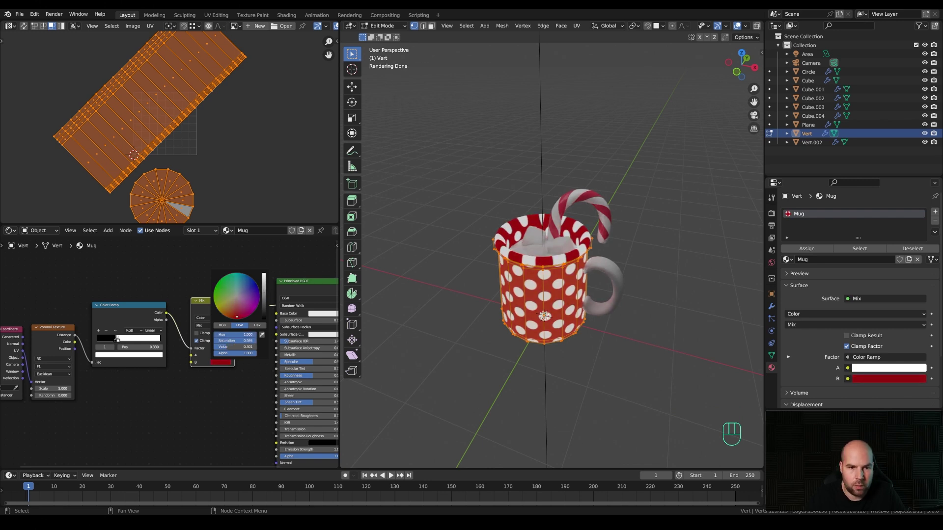
# Step: Output the Principled BSDF, connect the Mix result to its Base Color, and lower Roughness to about 0.1
pyautogui.moveTo(234, 311); pyautogui.dragTo(159, 273, button='middle')
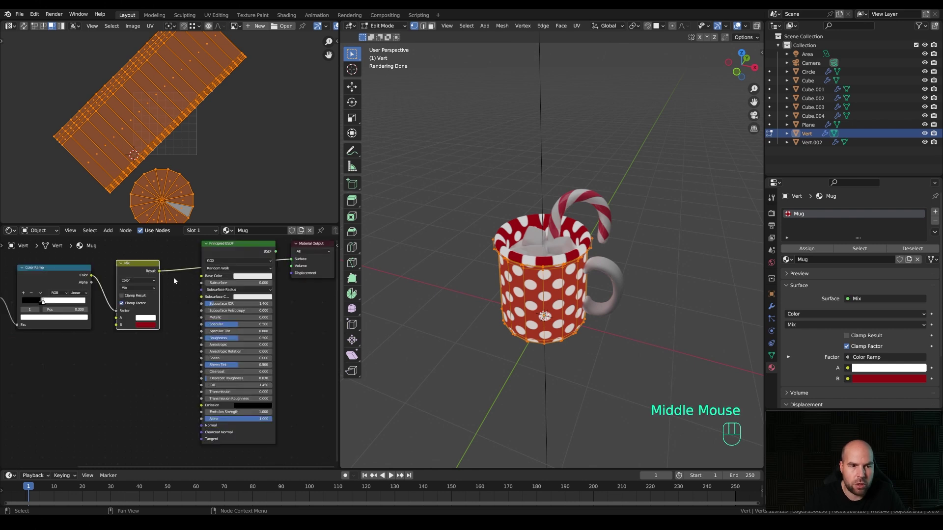
pyautogui.keyDown('ctrl'); pyautogui.keyDown('shift'); pyautogui.click(238, 248); pyautogui.keyUp('shift'); pyautogui.keyUp('ctrl')
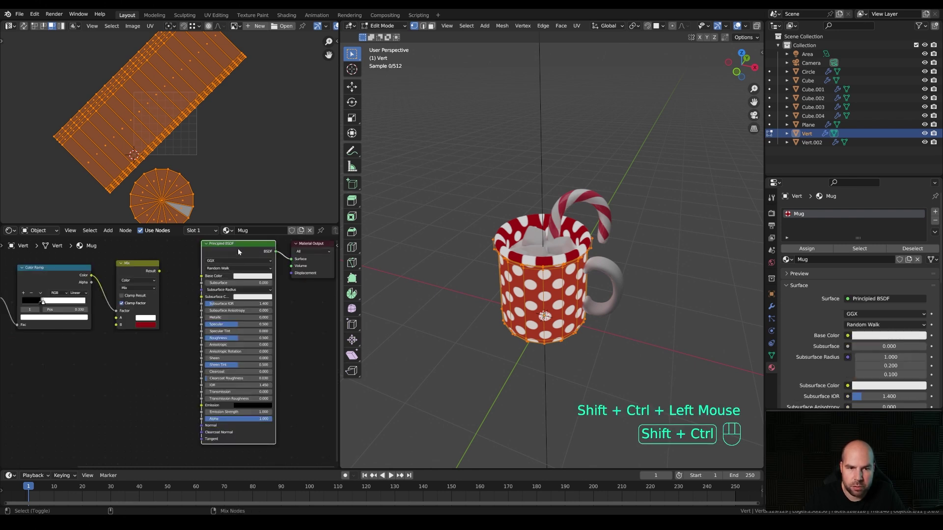
pyautogui.moveTo(158, 271); pyautogui.dragTo(201, 276)
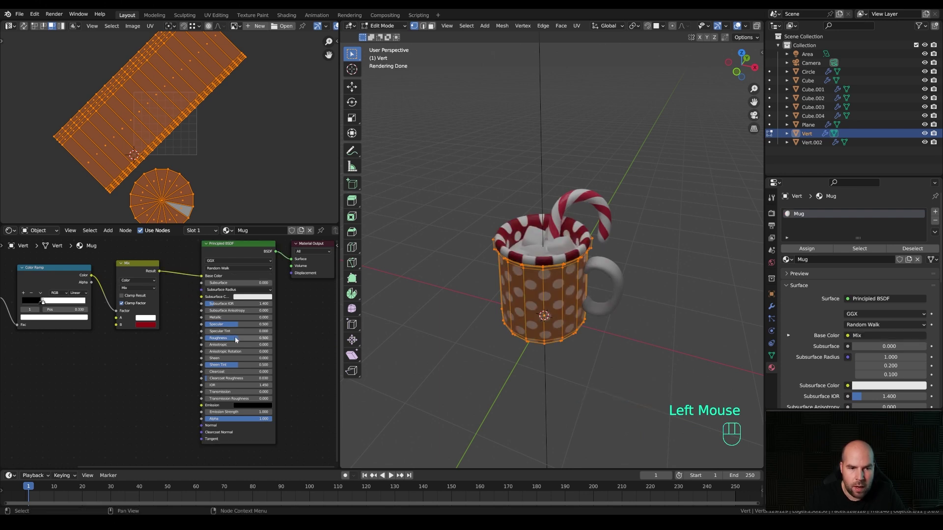
pyautogui.moveTo(238, 338); pyautogui.dragTo(230, 338)
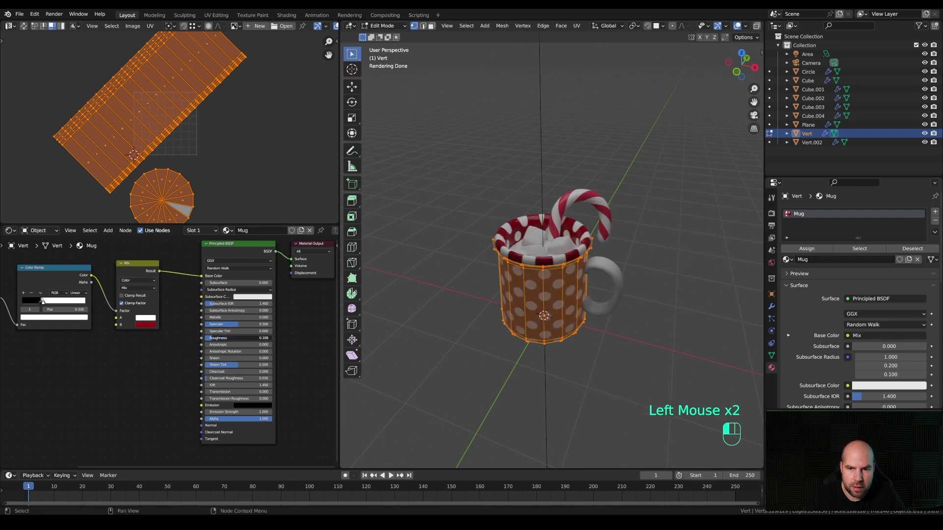
pyautogui.press('Tab')
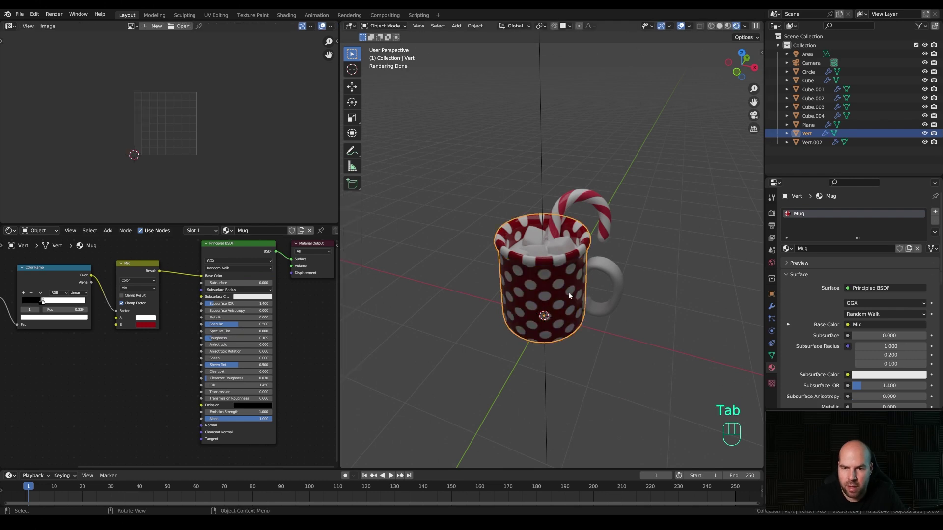
# Step: Give the mug handle a new material with the Mix node's dark red copied as Base Color and a low Roughness
pyautogui.scroll(2, 568, 295)
pyautogui.press('ctrl')
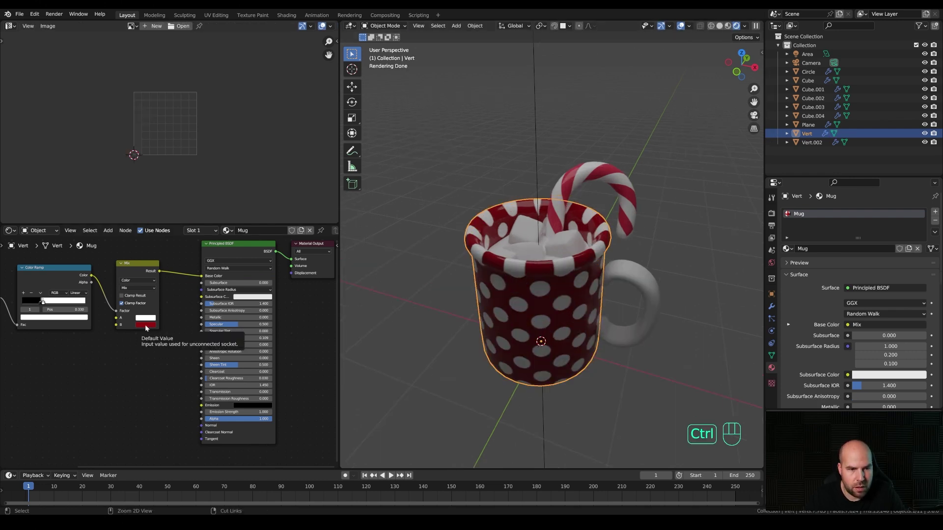
pyautogui.hotkey('ctrl', 'c')
pyautogui.click(668, 293)
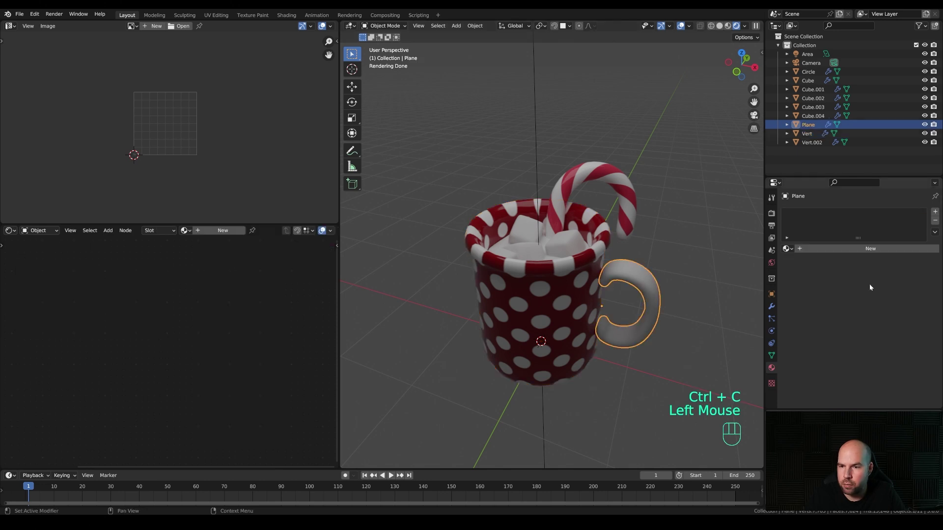
pyautogui.click(934, 212)
pyautogui.click(842, 247)
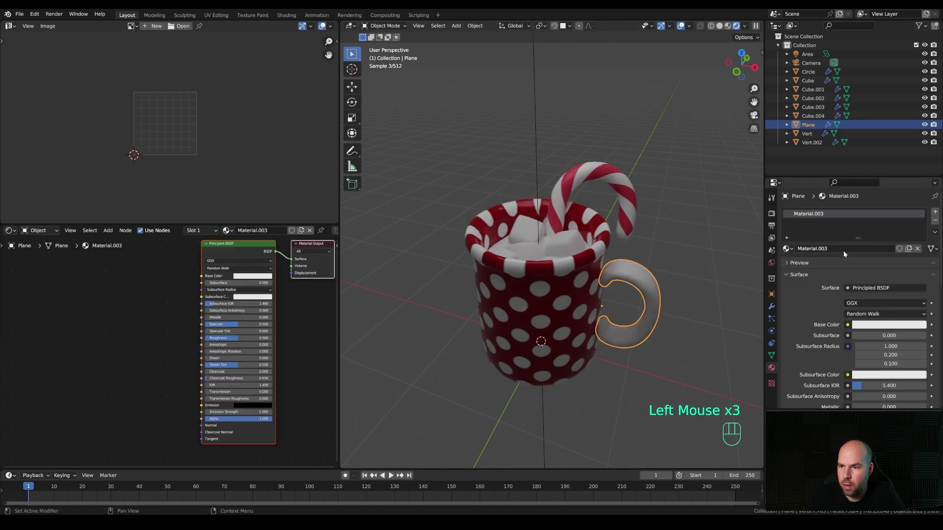
pyautogui.hotkey('ctrl', 'v')
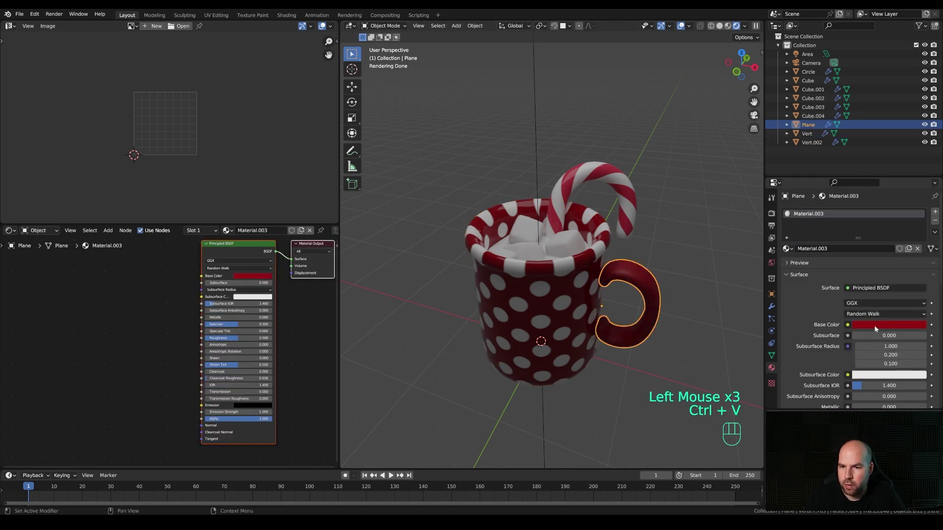
pyautogui.scroll(-2, 868, 382)
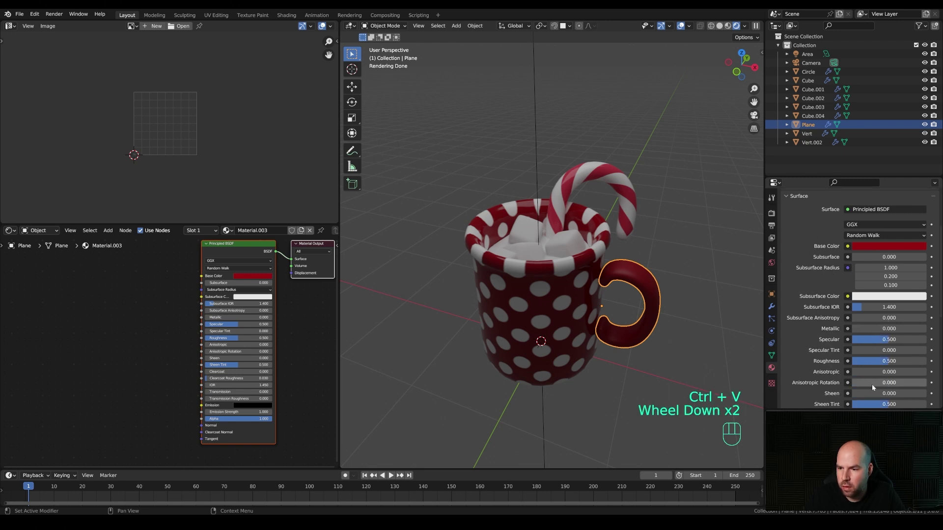
pyautogui.moveTo(883, 363); pyautogui.dragTo(853, 361)
# Step: Add an empty second material slot to the mug body and apply its Solidify modifier
pyautogui.click(567, 264)
pyautogui.moveTo(540, 275); pyautogui.dragTo(567, 264, button='middle')
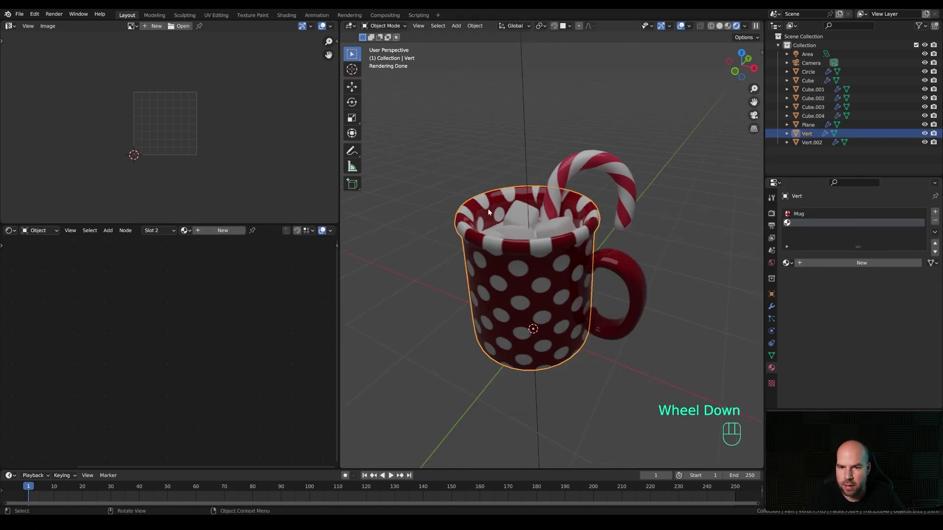
pyautogui.click(771, 307)
pyautogui.click(796, 261)
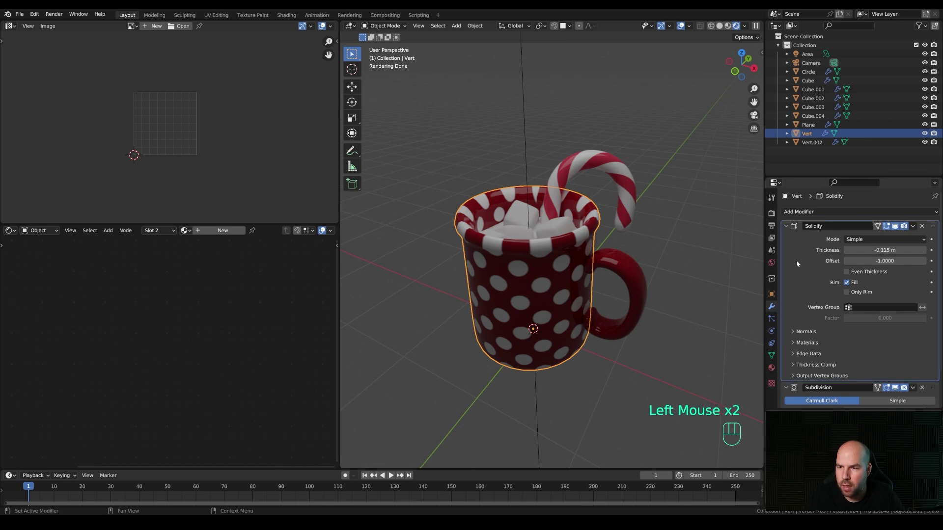
pyautogui.click(912, 227)
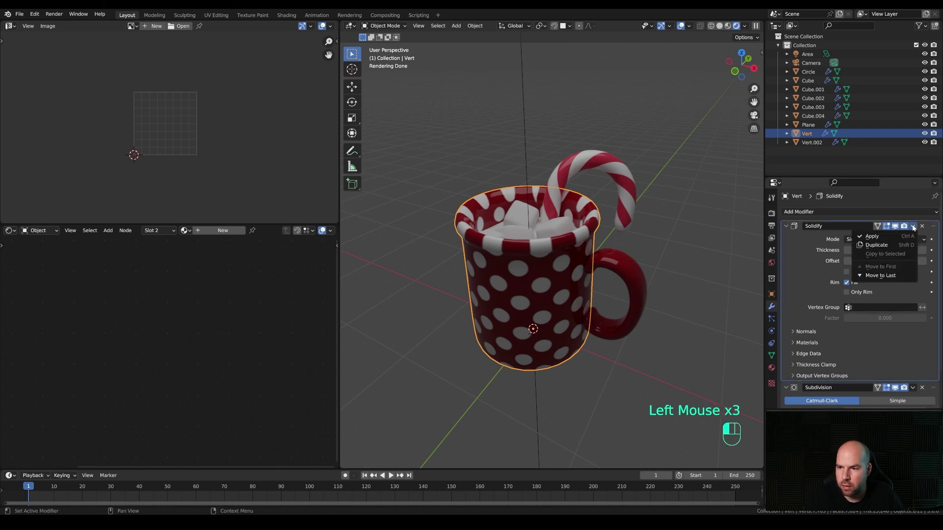
pyautogui.click(884, 236)
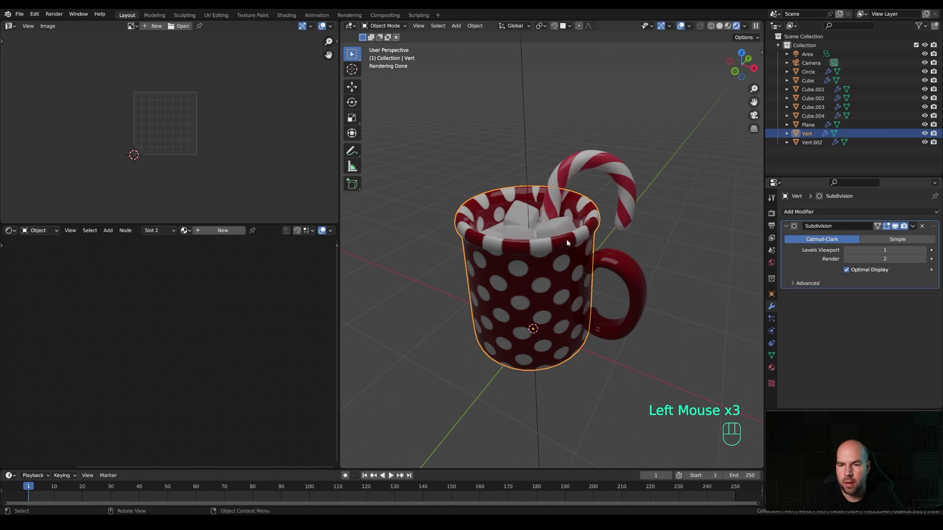
# Step: Select all of the mug body's geometry in Edit Mode and recalculate its normals
pyautogui.press('Tab')
pyautogui.press('a')
pyautogui.press('a')
pyautogui.press('a')
pyautogui.press('a')
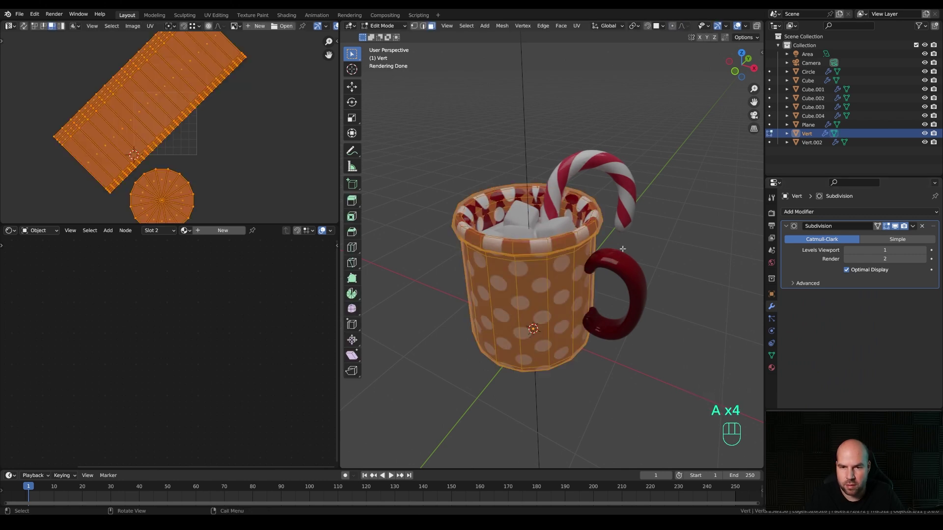
pyautogui.hotkey('shift', 'n')
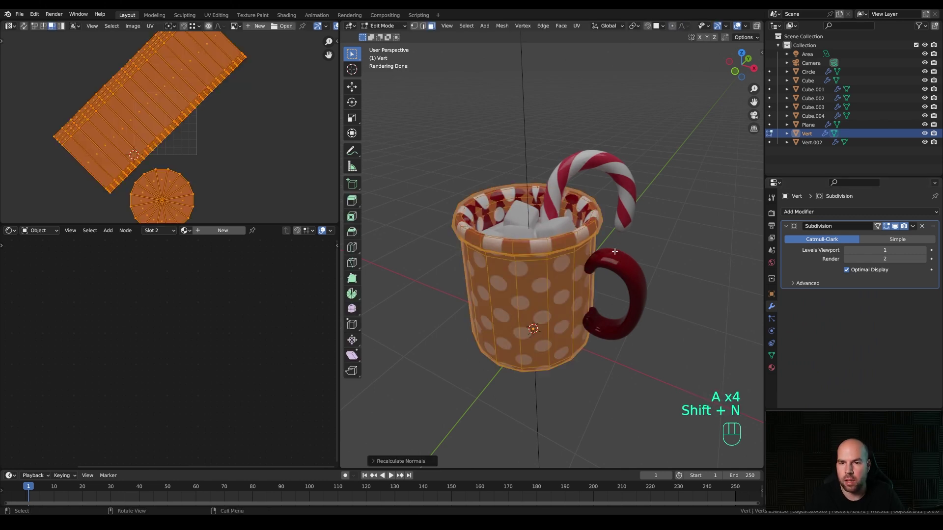
# Step: Switch the viewport to Solid shading and isolate the mug body in local view
pyautogui.moveTo(579, 232); pyautogui.dragTo(652, 137, button='middle')
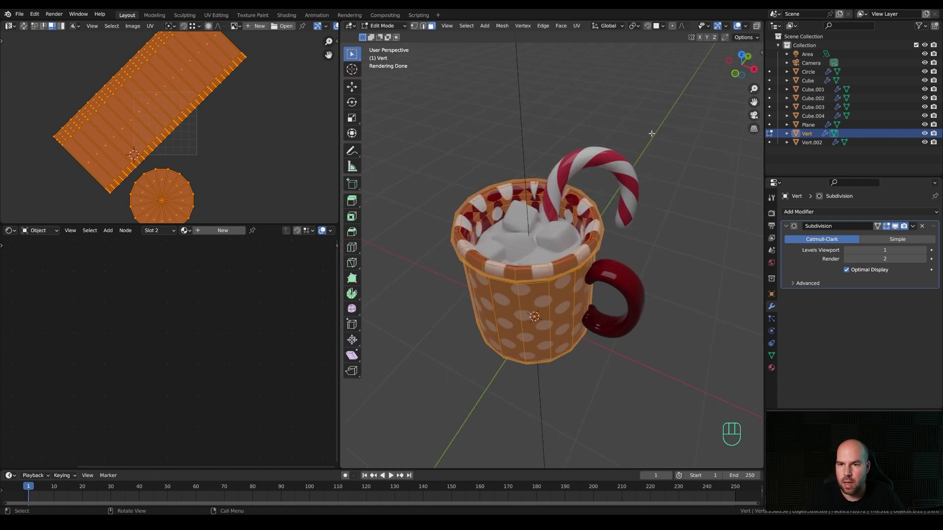
pyautogui.press('z')
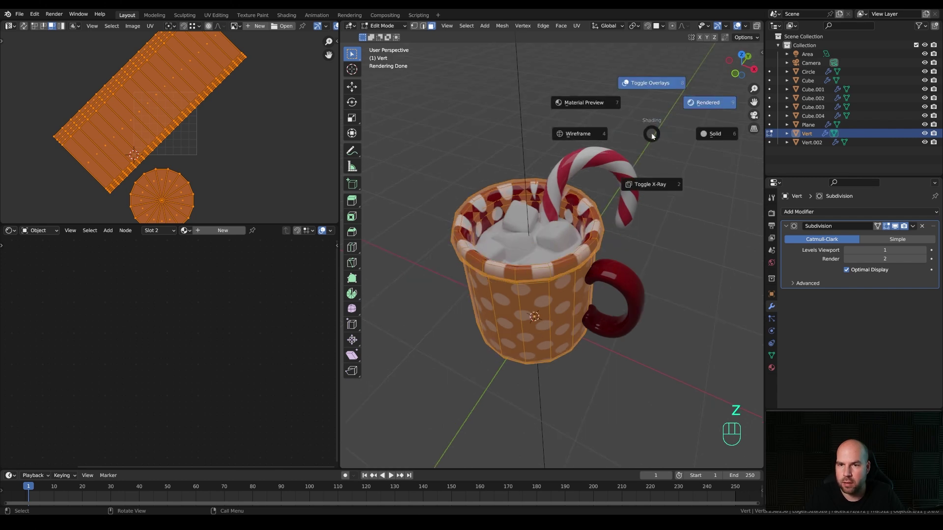
pyautogui.click(732, 138)
pyautogui.press('KP_Divide')
pyautogui.press('KP_Divide')
pyautogui.press('KP_Divide')
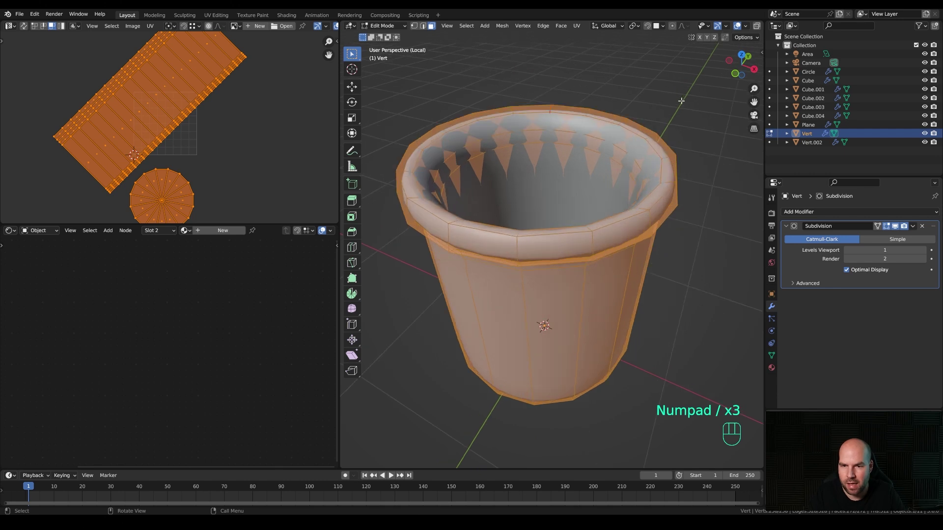
# Step: Select the mug's inner bottom faces and grow the selection up the inner wall and over the outside of the rim
pyautogui.scroll(-2, 613, 153)
pyautogui.moveTo(613, 154); pyautogui.dragTo(621, 211, button='middle')
pyautogui.moveTo(537, 254); pyautogui.dragTo(571, 291)
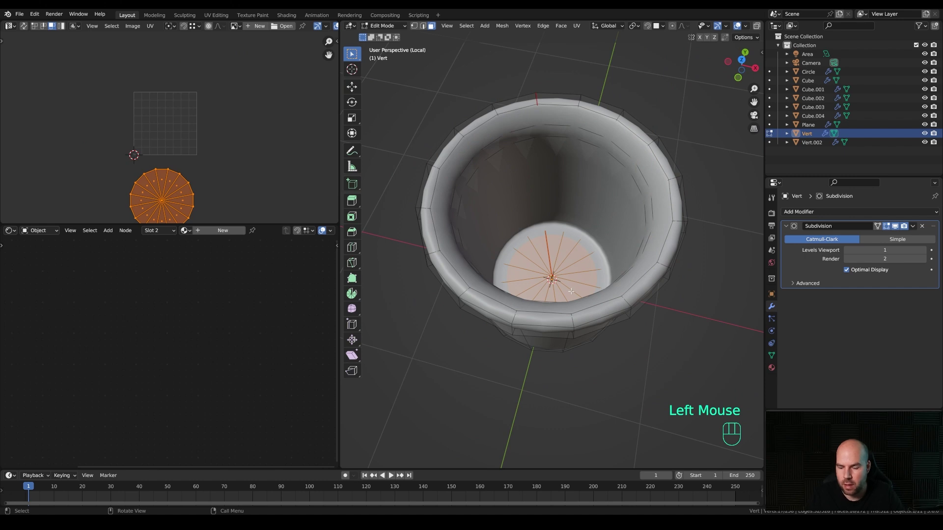
pyautogui.press('ctrl+KP_Add')
pyautogui.press('ctrl+KP_Add')
pyautogui.press('ctrl+KP_Add')
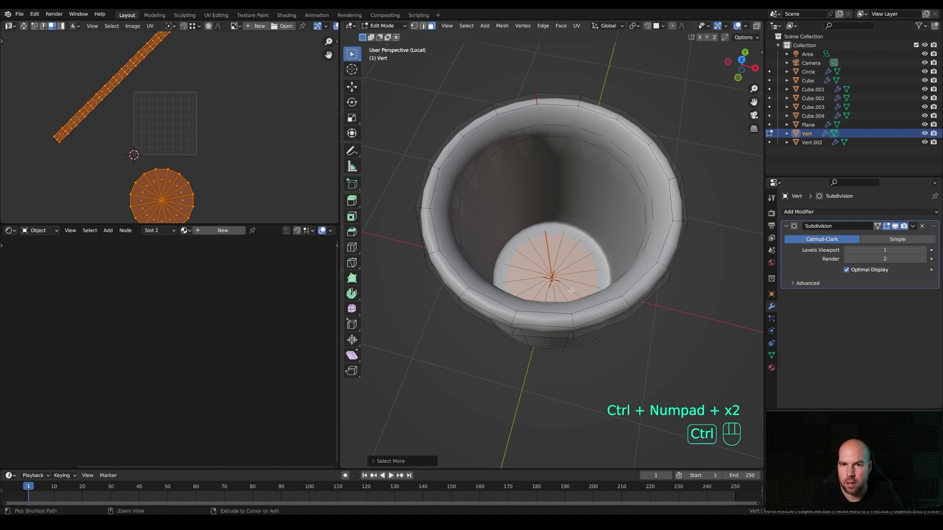
pyautogui.press('ctrl+KP_Add')
pyautogui.press('ctrl+KP_Add')
pyautogui.press('ctrl+KP_Add')
pyautogui.press('ctrl+KP_Add')
pyautogui.moveTo(638, 344); pyautogui.dragTo(658, 290, button='middle')
pyautogui.press('ctrl+KP_Add')
pyautogui.press('ctrl+KP_Add')
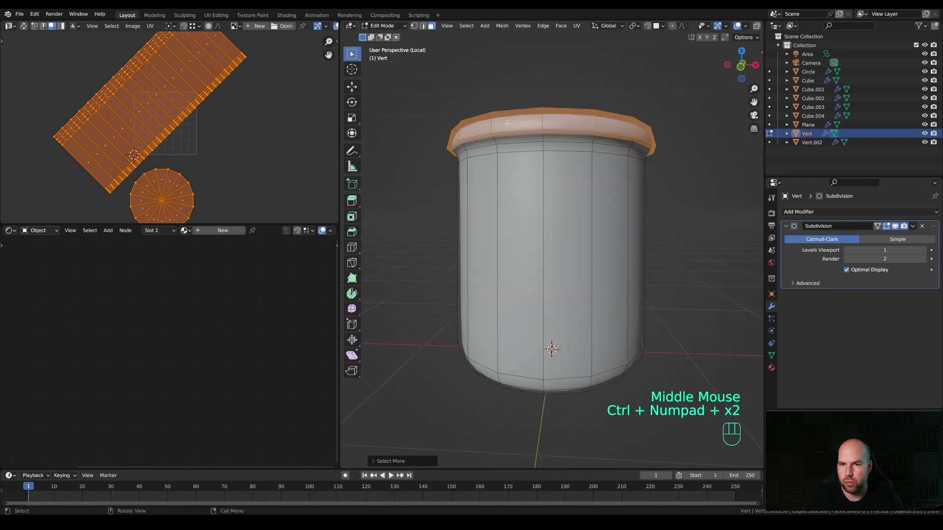
# Step: Add another material slot to the mug body, create a new material between Mug and the empty slot, and assign it to the selected faces
pyautogui.moveTo(705, 177); pyautogui.dragTo(703, 259, button='middle')
pyautogui.click(771, 367)
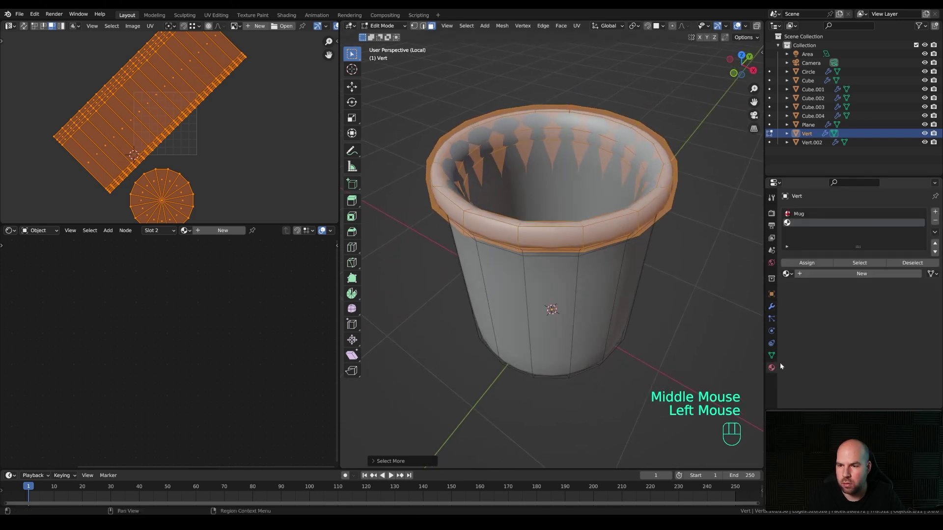
pyautogui.click(934, 212)
pyautogui.click(807, 223)
pyautogui.click(867, 274)
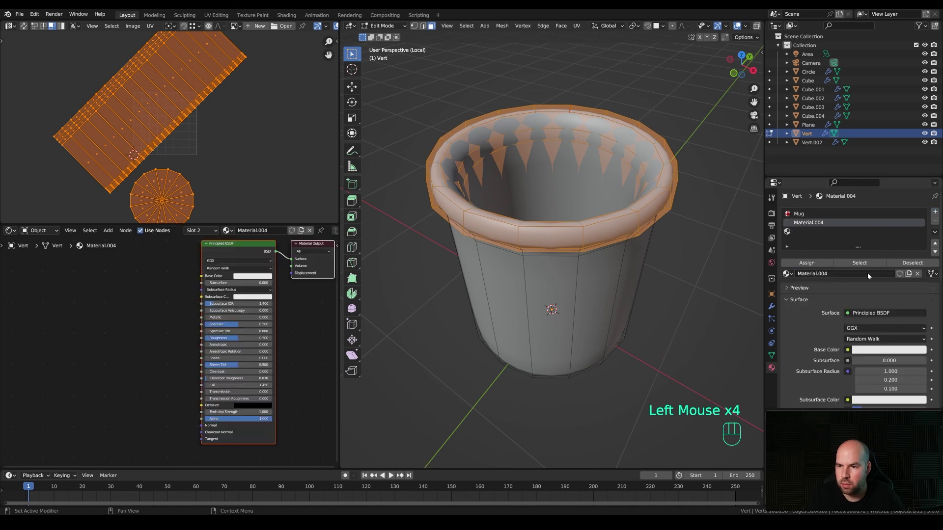
pyautogui.click(800, 264)
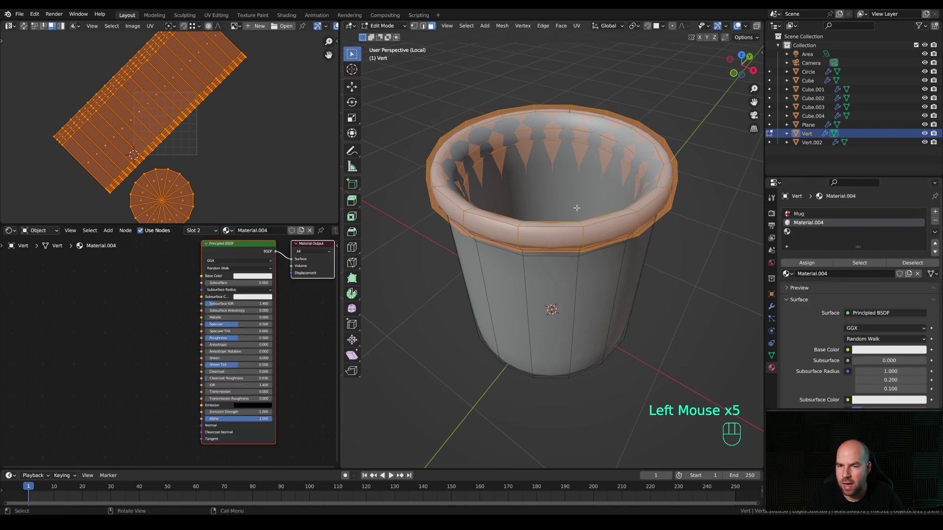
# Step: Switch the viewport to Rendered shading and return the mug body to Object Mode
pyautogui.press('z')
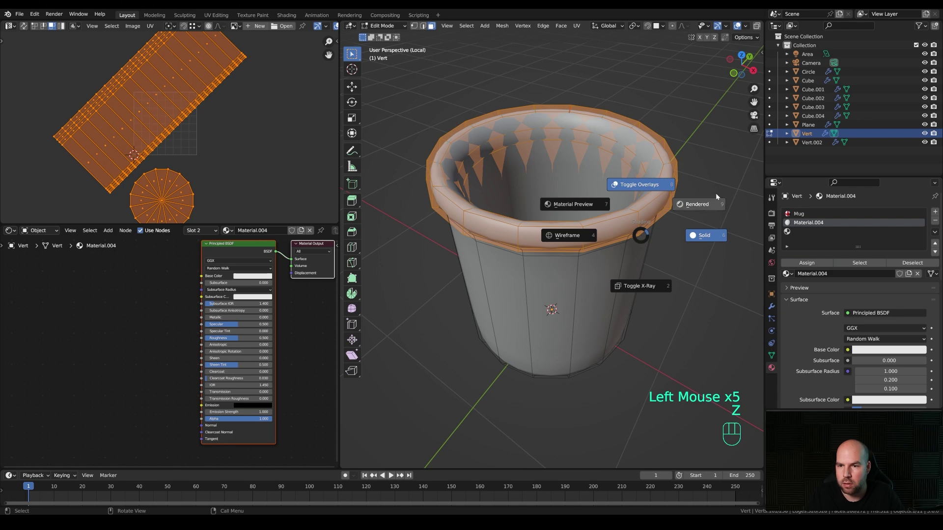
pyautogui.moveTo(653, 226)
pyautogui.mouseDown(button='middle')
pyautogui.moveTo(662, 203)
pyautogui.moveTo(626, 197)
pyautogui.moveTo(638, 218)
pyautogui.mouseUp(button='middle')
pyautogui.press('Tab')
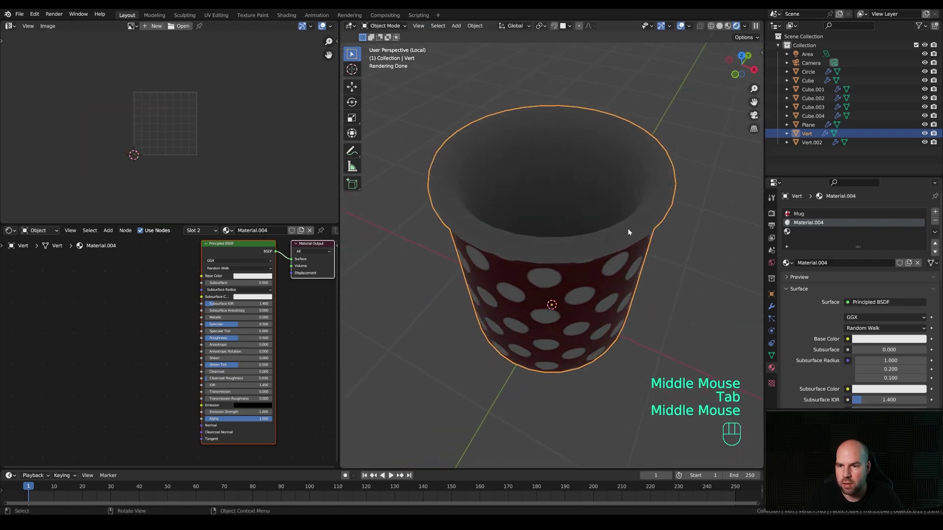
# Step: Set the inner mug material's Roughness to about 0.084 and raise its Base Color to full white
pyautogui.scroll(-2, 799, 340)
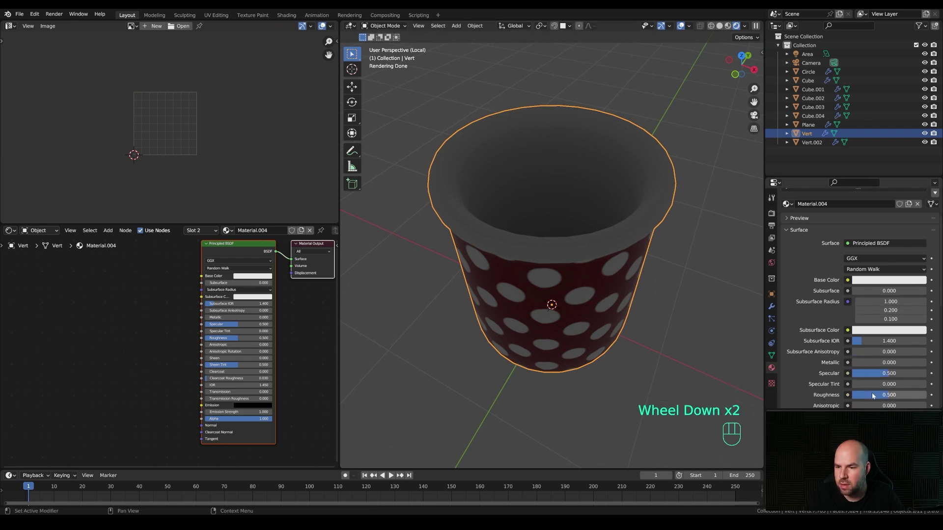
pyautogui.moveTo(872, 395); pyautogui.dragTo(854, 395)
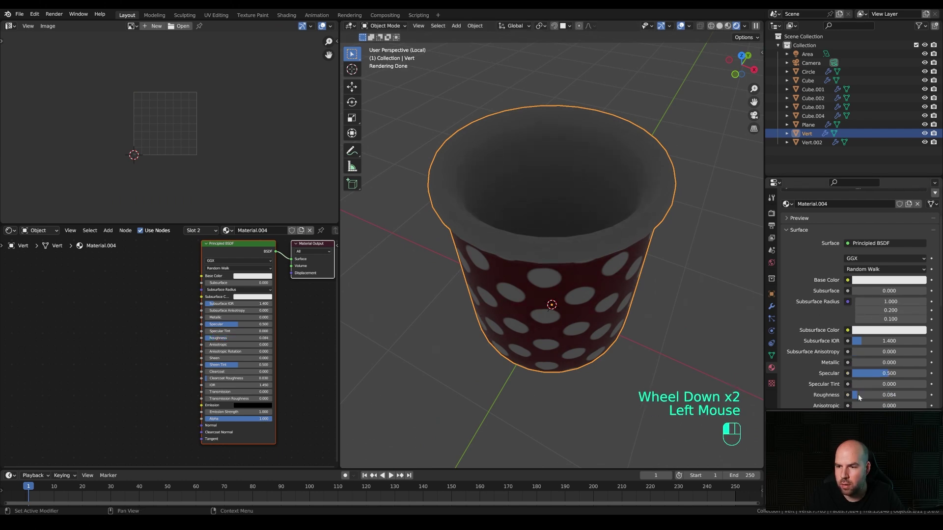
pyautogui.click(903, 280)
pyautogui.moveTo(917, 166); pyautogui.dragTo(919, 156)
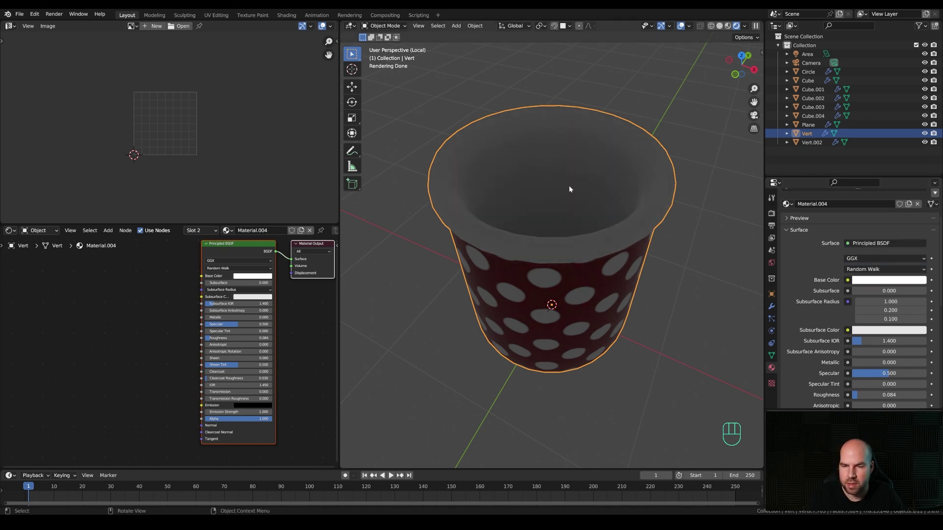
# Step: Exit local view and give the hot chocolate surface a new material with a dark brown Base Color (Hue 0.017, Saturation 0.911, Value 0.097)
pyautogui.press('KP_Divide')
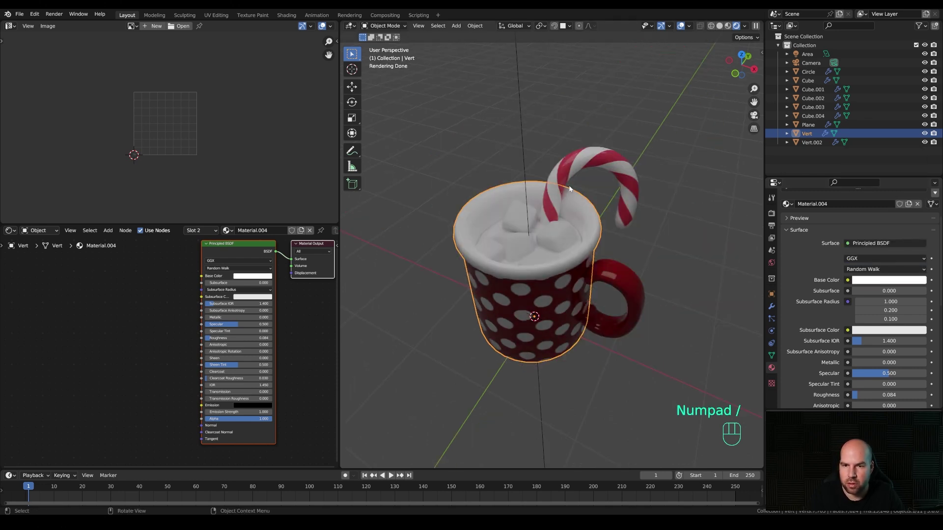
pyautogui.click(542, 256)
pyautogui.click(497, 232)
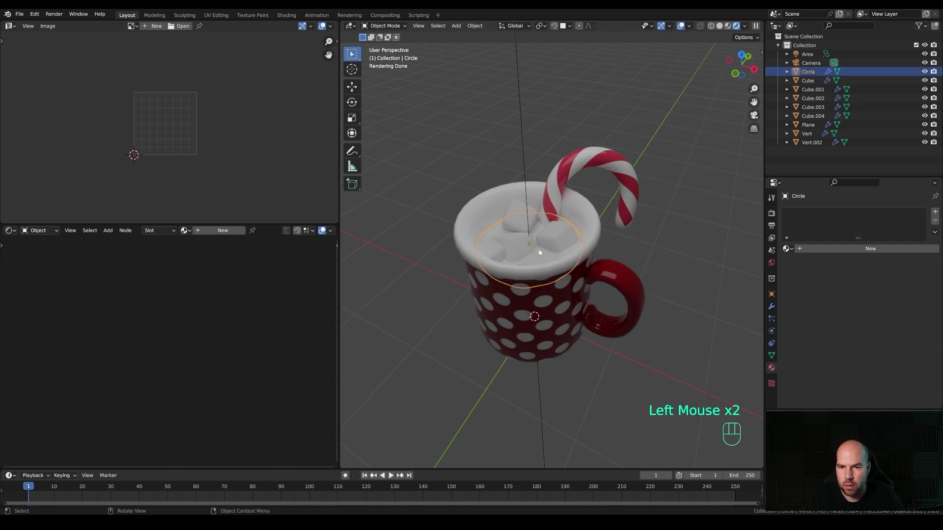
pyautogui.click(837, 249)
pyautogui.click(862, 325)
pyautogui.click(875, 254)
pyautogui.moveTo(916, 220); pyautogui.dragTo(918, 240)
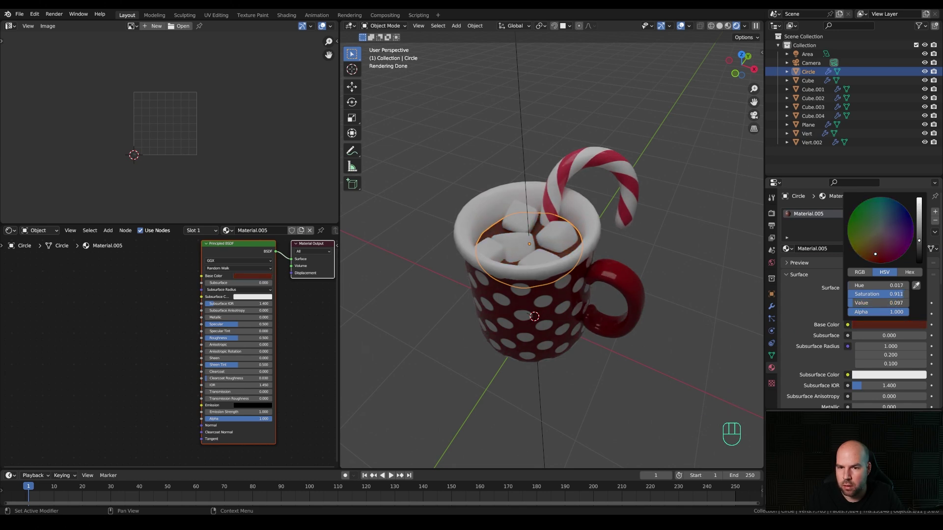
# Step: Lower the hot chocolate material's Roughness to about 0.048 and darken its Base Color to a near-black brown
pyautogui.scroll(2, 582, 249)
pyautogui.moveTo(570, 265); pyautogui.dragTo(589, 243, button='middle')
pyautogui.scroll(-1, 838, 369)
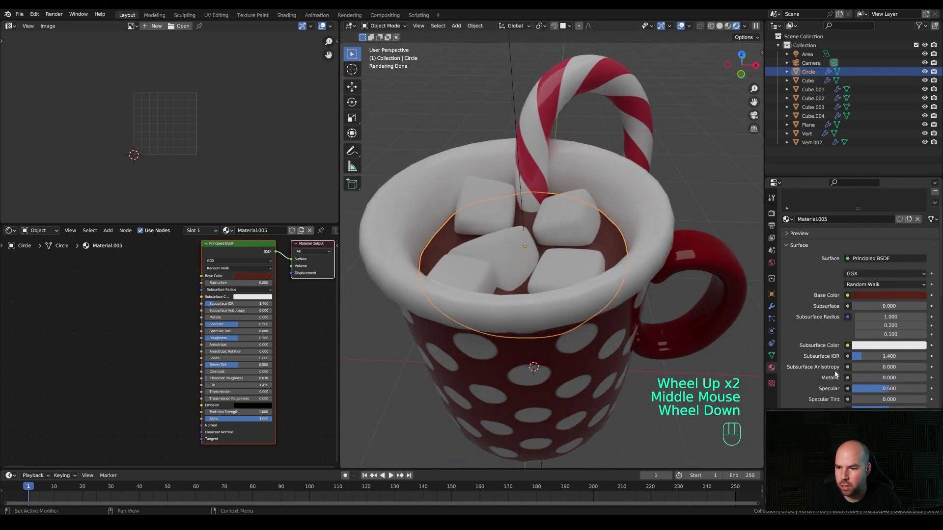
pyautogui.scroll(-2, 854, 376)
pyautogui.moveTo(865, 361); pyautogui.dragTo(835, 362)
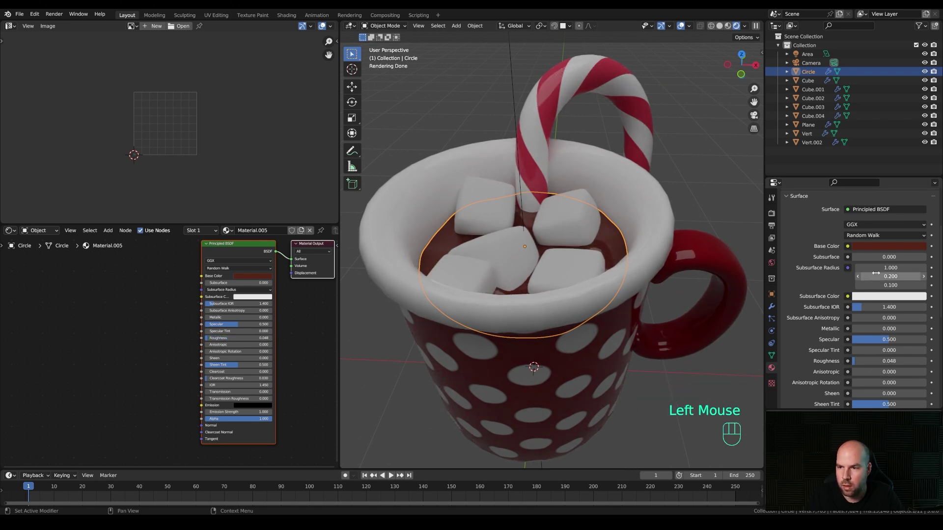
pyautogui.click(882, 245)
pyautogui.moveTo(921, 163); pyautogui.dragTo(919, 175)
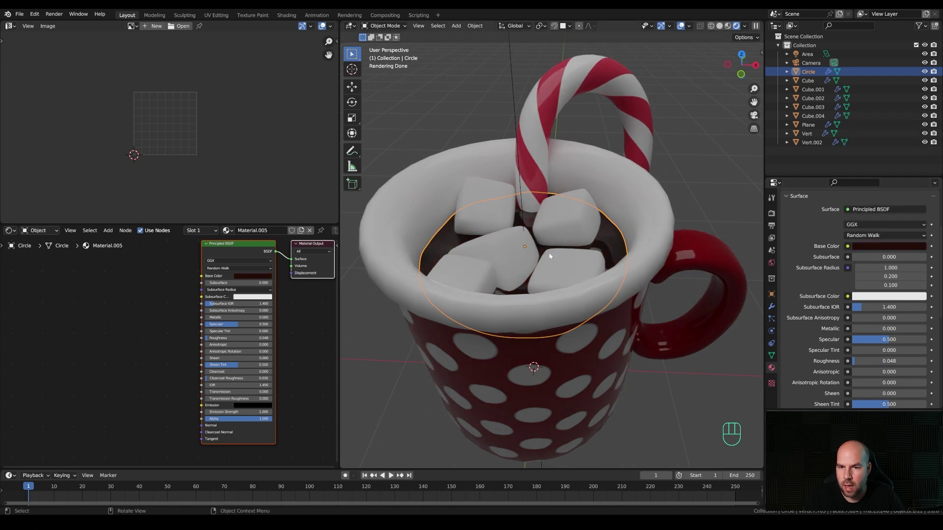
# Step: Create a new material on the marshmallow beside the candy cane and set its Subsurface to 0.1
pyautogui.click(564, 225)
pyautogui.click(878, 247)
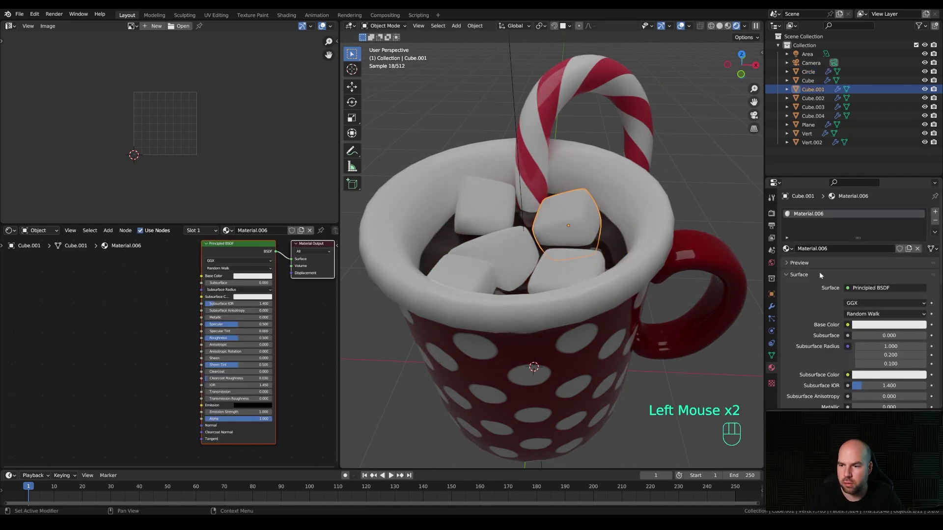
pyautogui.scroll(-2, 806, 287)
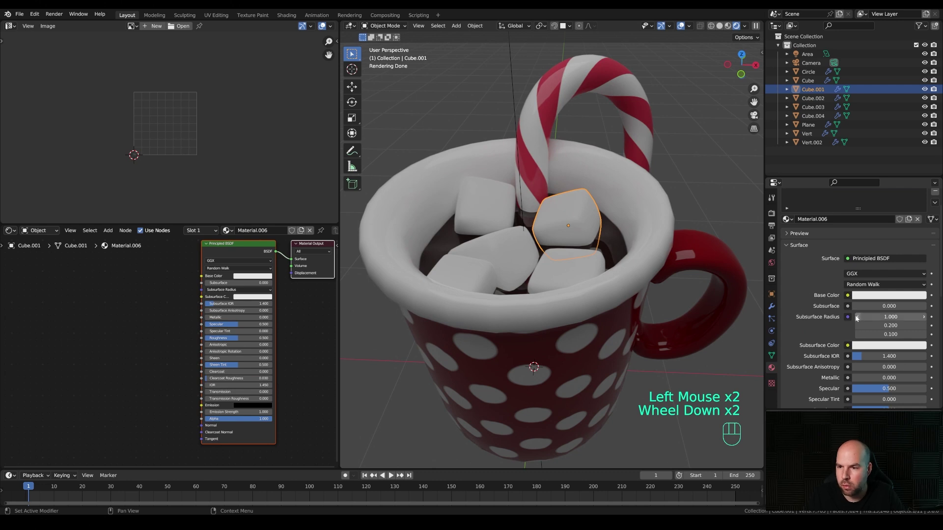
pyautogui.click(892, 307)
pyautogui.write('0.1')
pyautogui.press('Return')
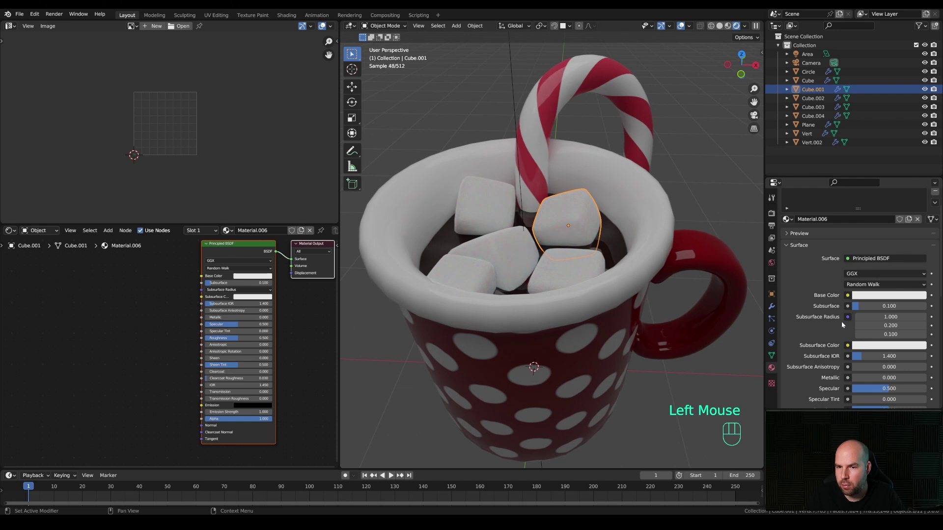
# Step: Set the marshmallow material's first Subsurface Radius value to 0.1 and tint its Base Color cream (Hue 0.093, Saturation 0.245)
pyautogui.click(890, 316)
pyautogui.write('0.1')
pyautogui.press('Return')
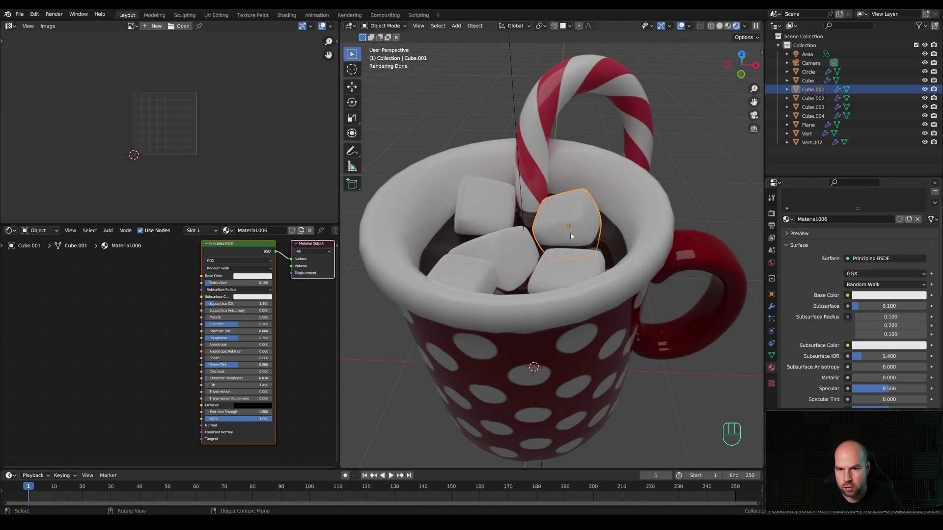
pyautogui.click(875, 295)
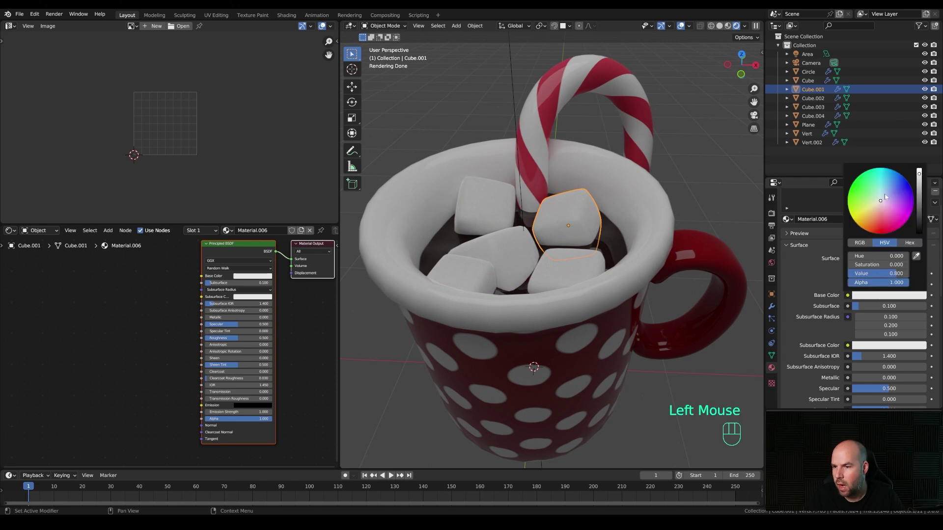
pyautogui.click(878, 204)
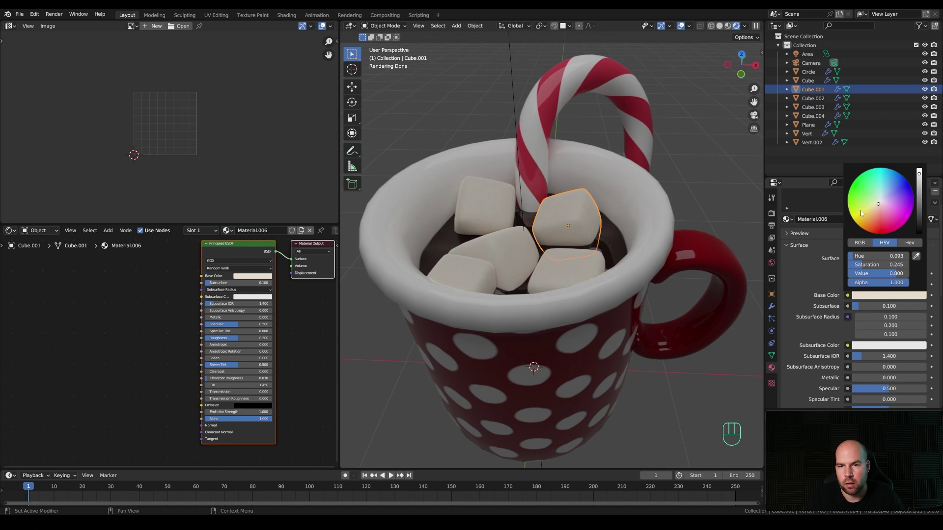
# Step: Add a plane under the mug and scale it up in Edit Mode into a large ground surface
pyautogui.scroll(-4, 622, 281)
pyautogui.moveTo(623, 281); pyautogui.dragTo(614, 278, button='middle')
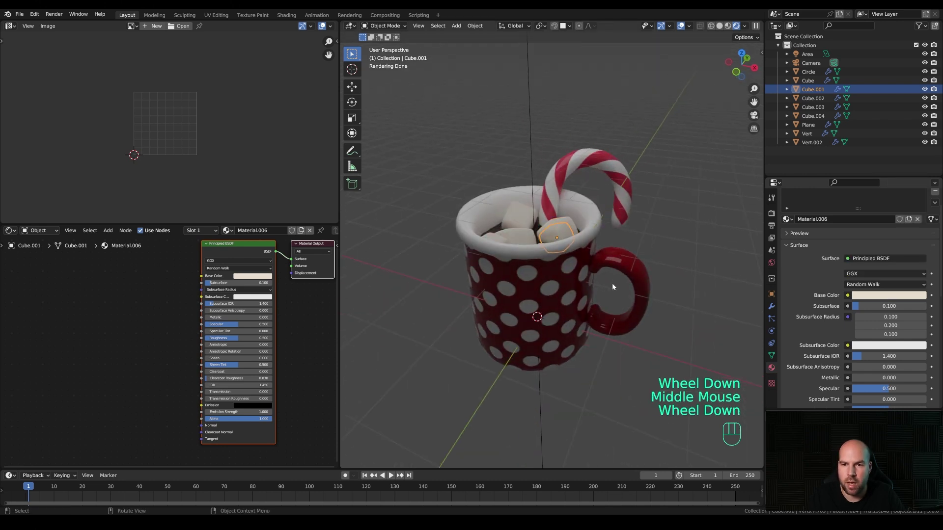
pyautogui.scroll(-3, 599, 263)
pyautogui.hotkey('shift', 'a')
pyautogui.moveTo(589, 267)
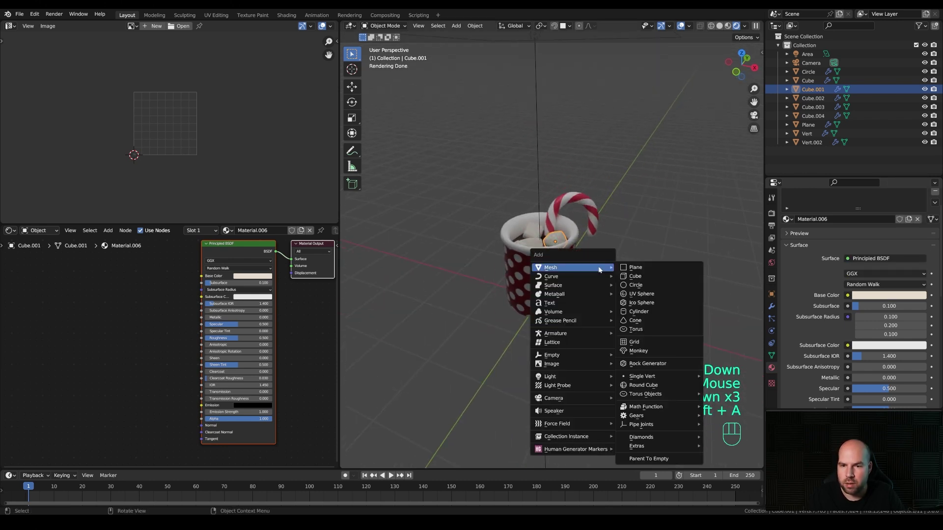
pyautogui.click(636, 268)
pyautogui.press('Tab')
pyautogui.scroll(-2, 528, 296)
pyautogui.scroll(-1, 531, 298)
pyautogui.press('s')
pyautogui.click(573, 404)
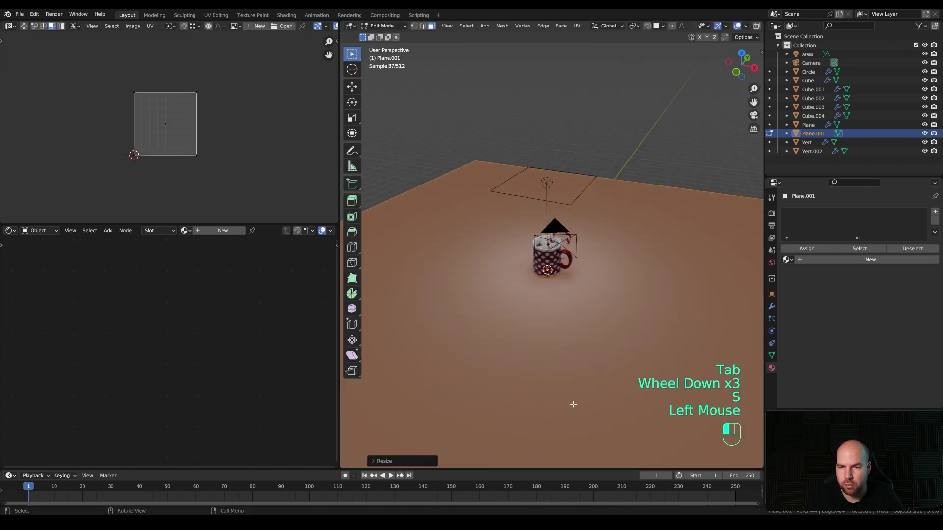
pyautogui.press('Tab')
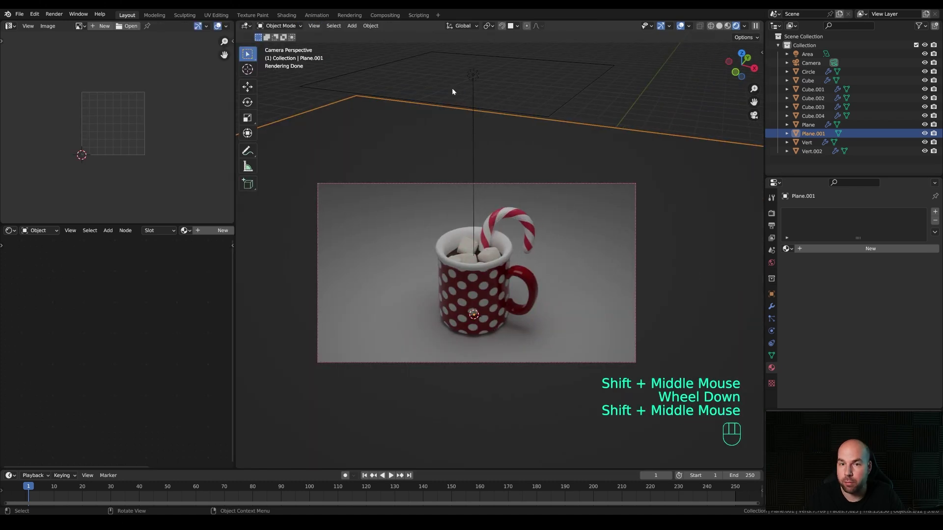
# Step: Set the Power of the area light above the mug to 150 W
pyautogui.click(472, 75)
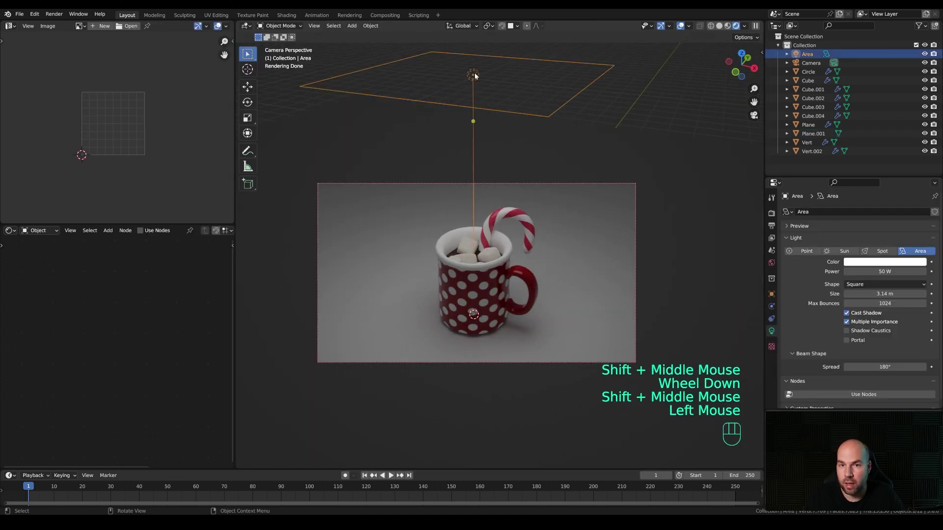
pyautogui.scroll(-2, 815, 323)
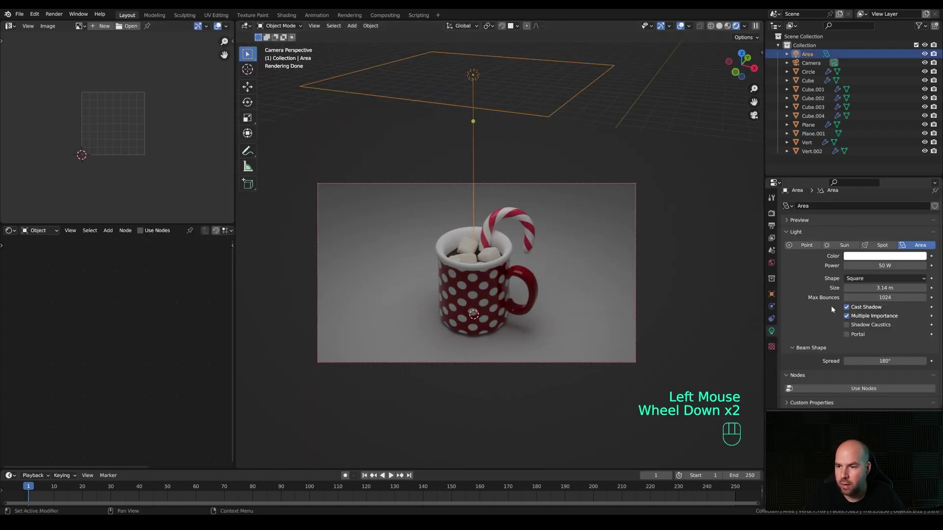
pyautogui.click(885, 288)
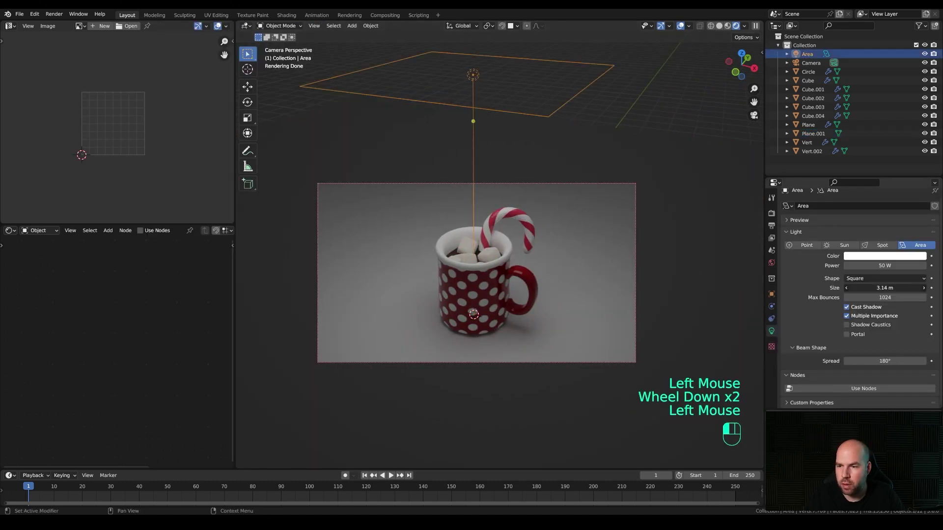
pyautogui.click(884, 265)
pyautogui.write('150')
pyautogui.press('Return')
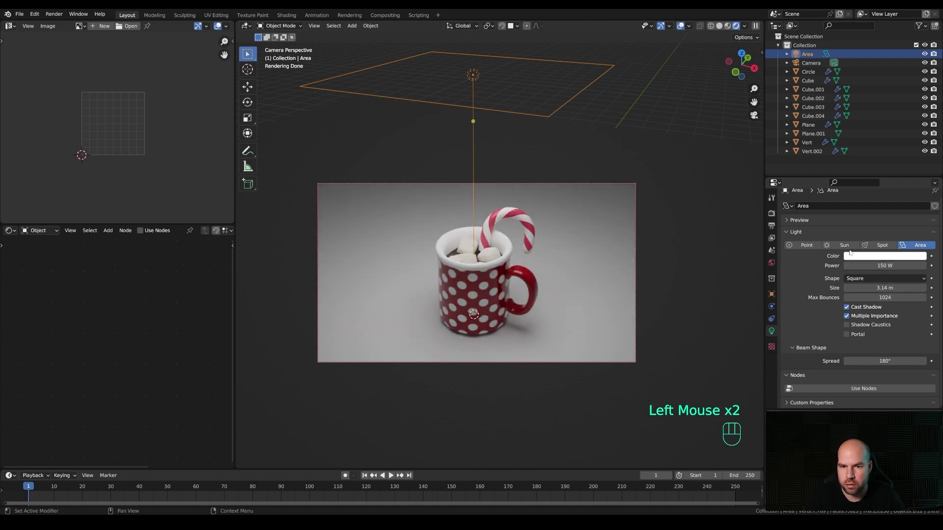
# Step: Lower the area light along Z towards the mug, then shift it horizontally by about 1.2 m along Y, behind the mug
pyautogui.press('g')
pyautogui.press('z')
pyautogui.click(540, 234)
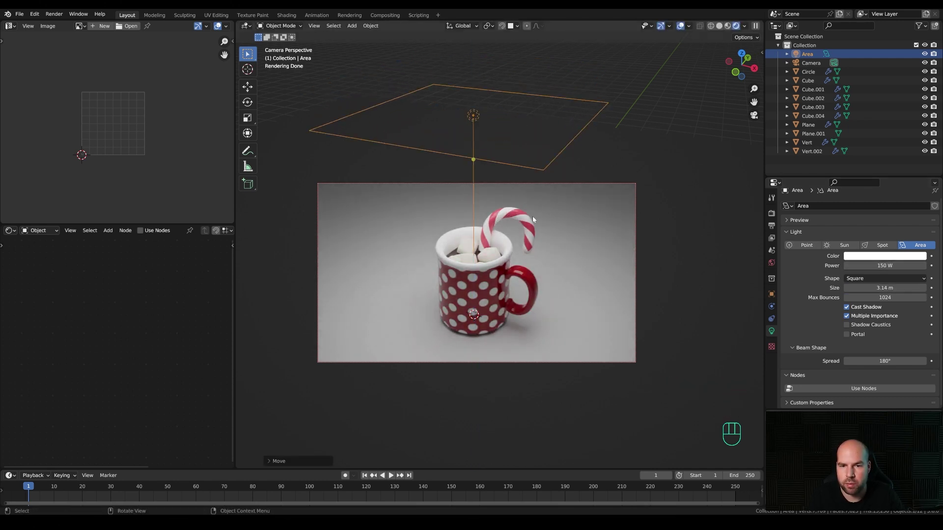
pyautogui.press('g')
pyautogui.hotkey('shift', 'z')
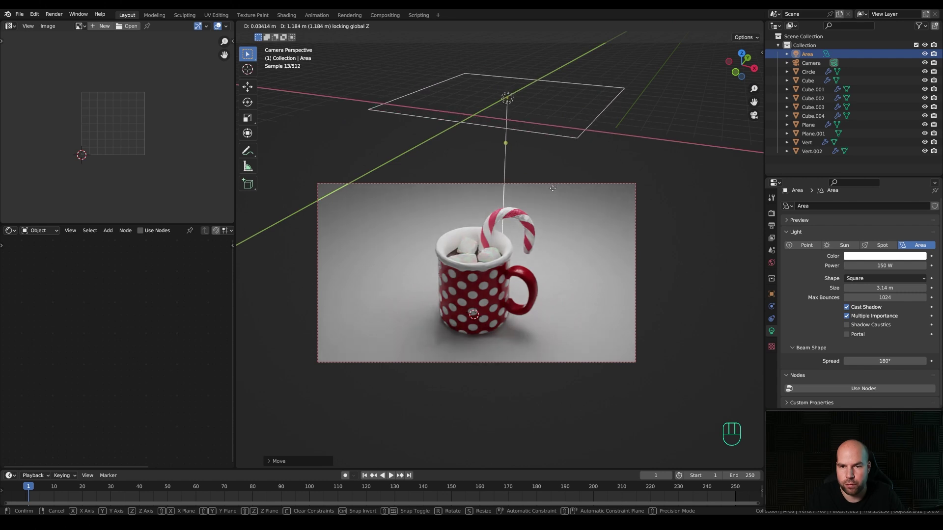
pyautogui.click(560, 189)
# Step: Duplicate the overhead area light, move the copy horizontally about 4.5 m to the front left of the mug, and scale it to about 0.43
pyautogui.scroll(-3, 584, 190)
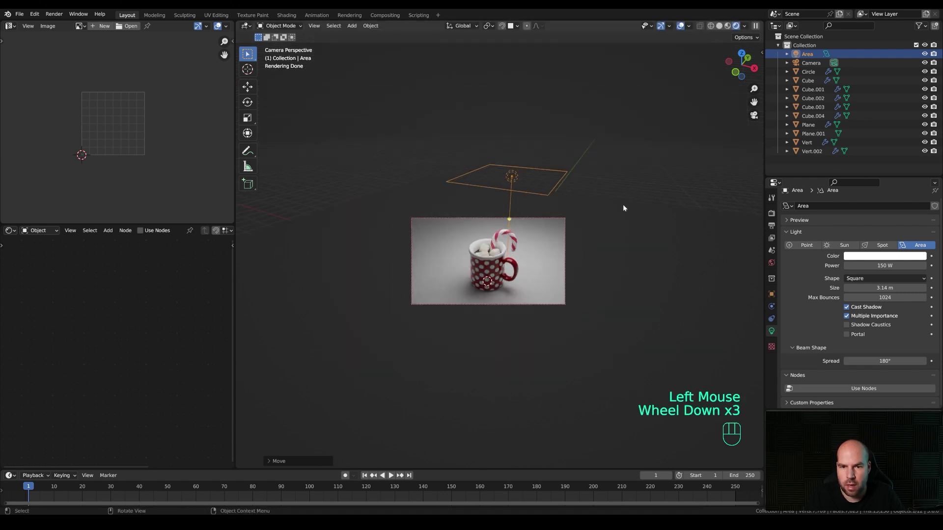
pyautogui.hotkey('shift', 'd')
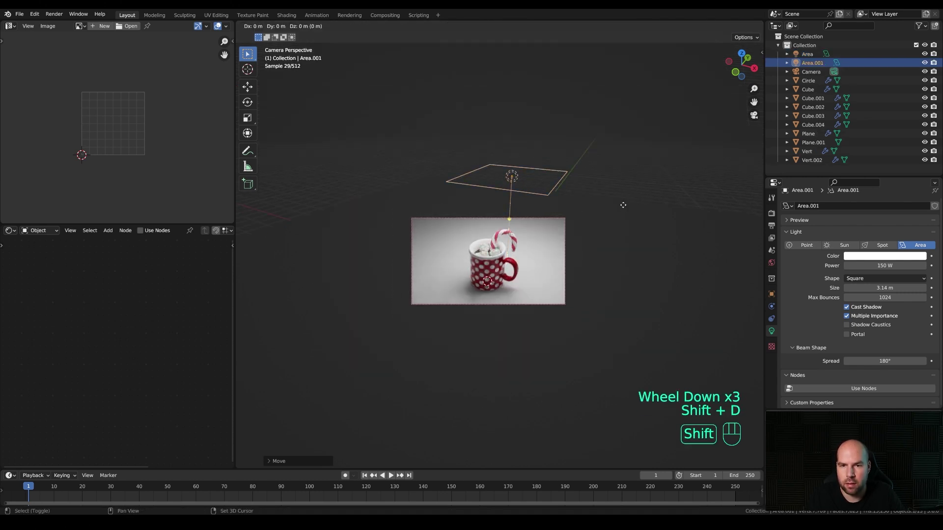
pyautogui.hotkey('shift', 'z')
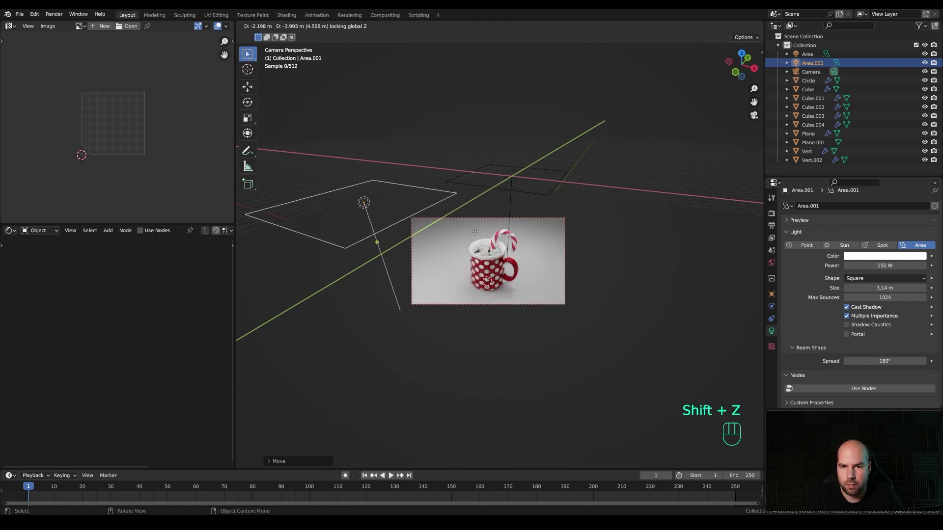
pyautogui.click(480, 230)
pyautogui.press('s')
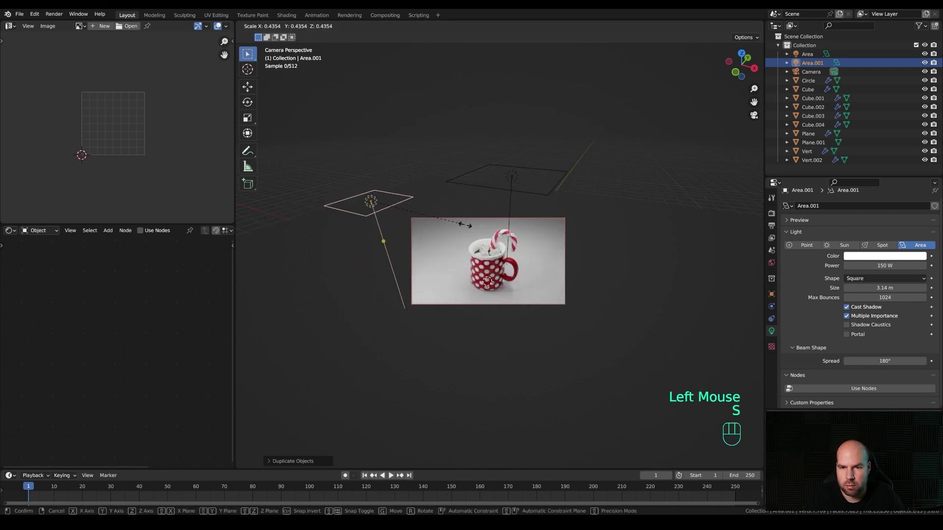
pyautogui.click(463, 224)
# Step: Lower the smaller area light along Z and shift it horizontally beside the camera frame, locking global Z
pyautogui.press('g')
pyautogui.press('z')
pyautogui.click(447, 293)
pyautogui.press('g')
pyautogui.hotkey('shift', 'z')
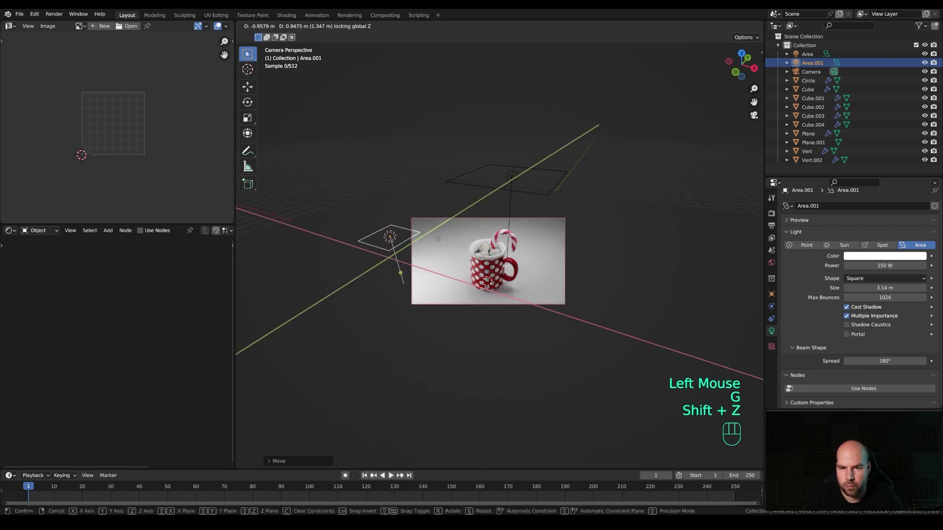
pyautogui.click(450, 250)
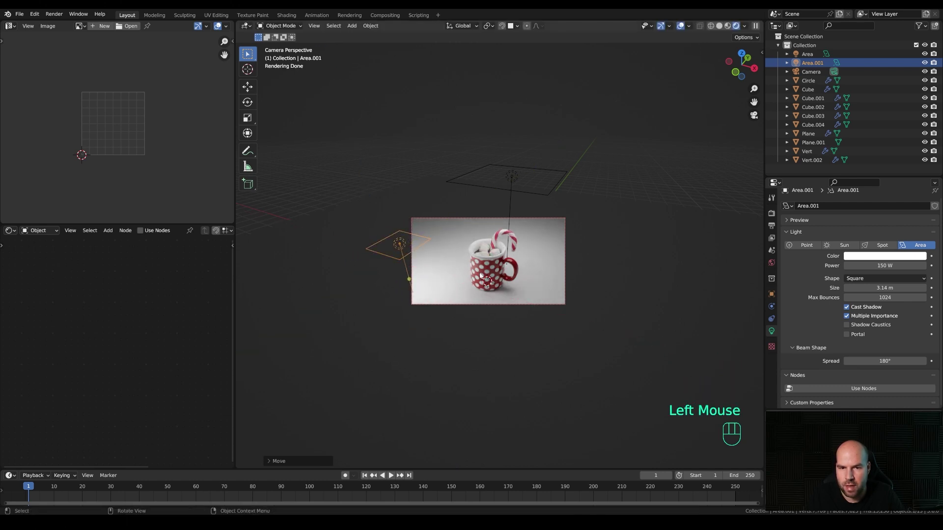
# Step: Rotate the side area light freely to aim at the mug, move it slightly away, and tint its Color warm orange
pyautogui.press('r')
pyautogui.press('r')
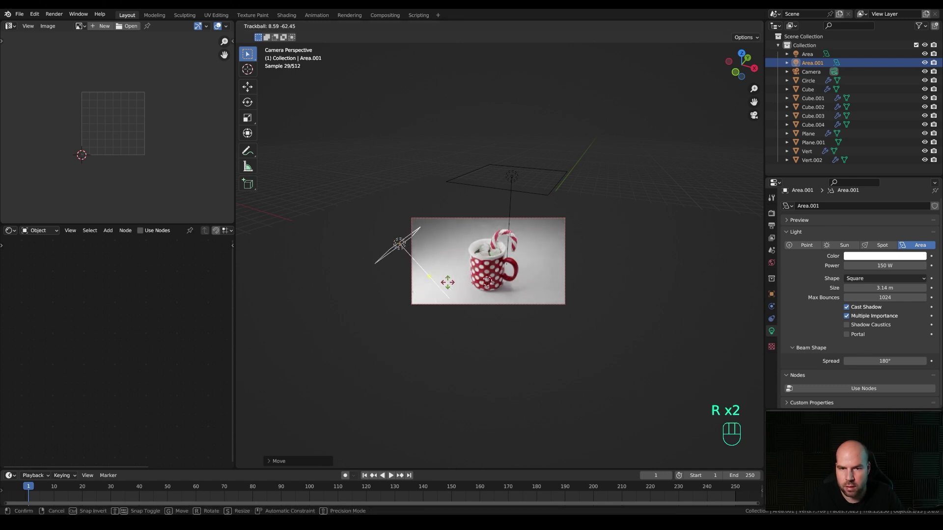
pyautogui.click(448, 282)
pyautogui.press('g')
pyautogui.click(884, 255)
pyautogui.click(871, 189)
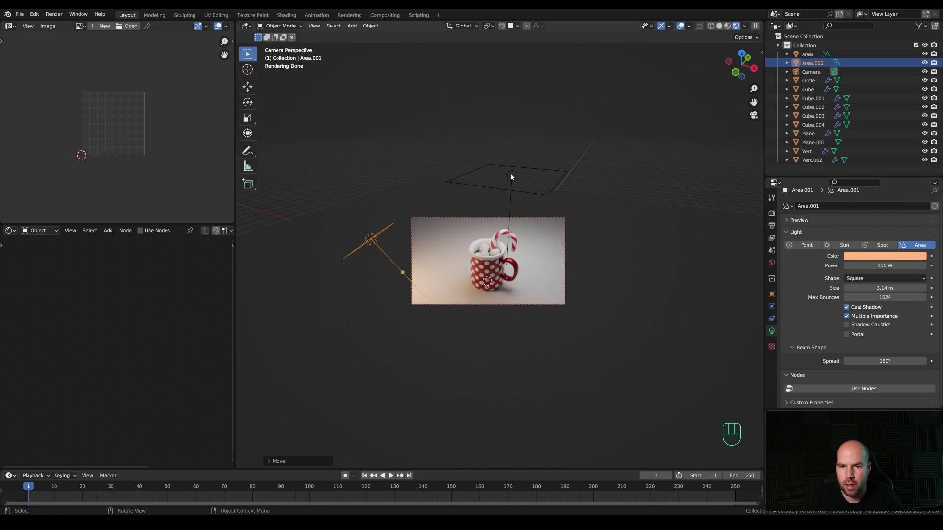
# Step: Add a new material to the ground plane and give it a cyan-blue Base Color (Hue 0.559, Value 0.800)
pyautogui.click(579, 266)
pyautogui.click(844, 248)
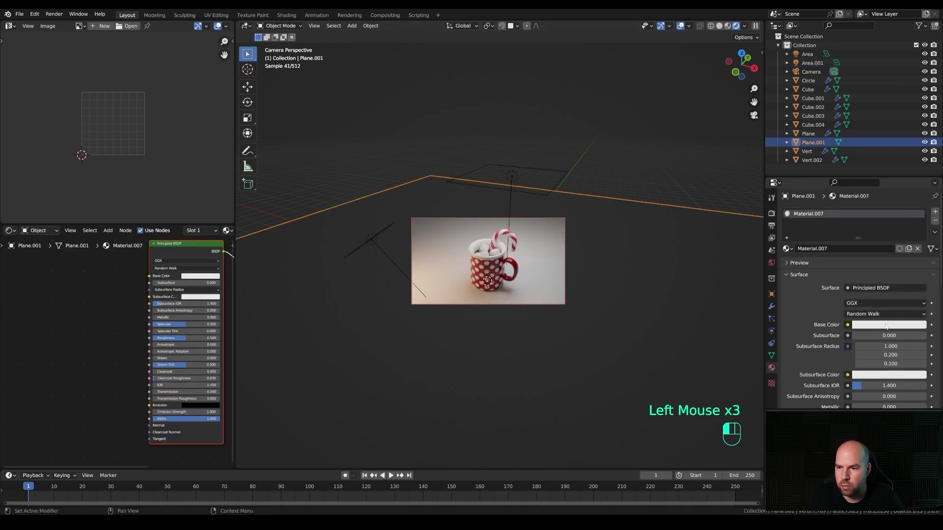
pyautogui.click(889, 324)
pyautogui.click(879, 230)
pyautogui.scroll(3, 546, 246)
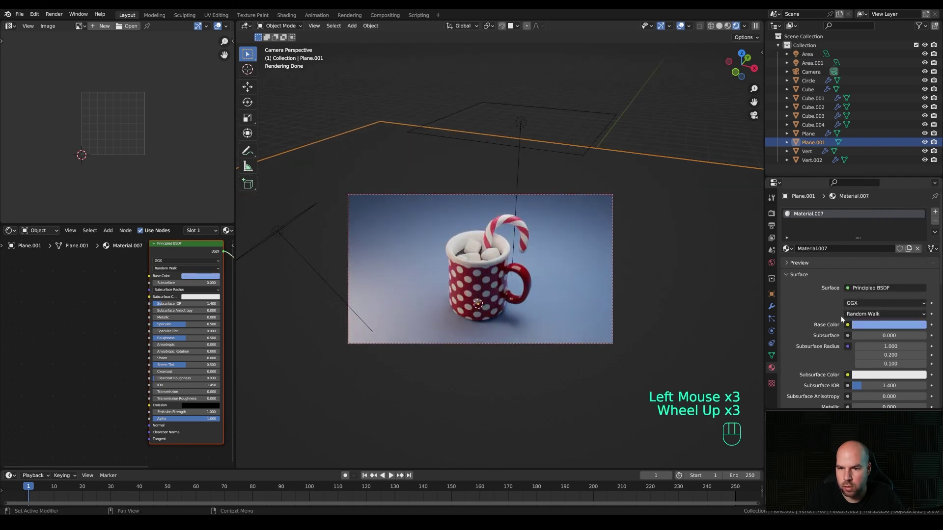
pyautogui.click(871, 325)
pyautogui.moveTo(879, 223); pyautogui.dragTo(883, 212)
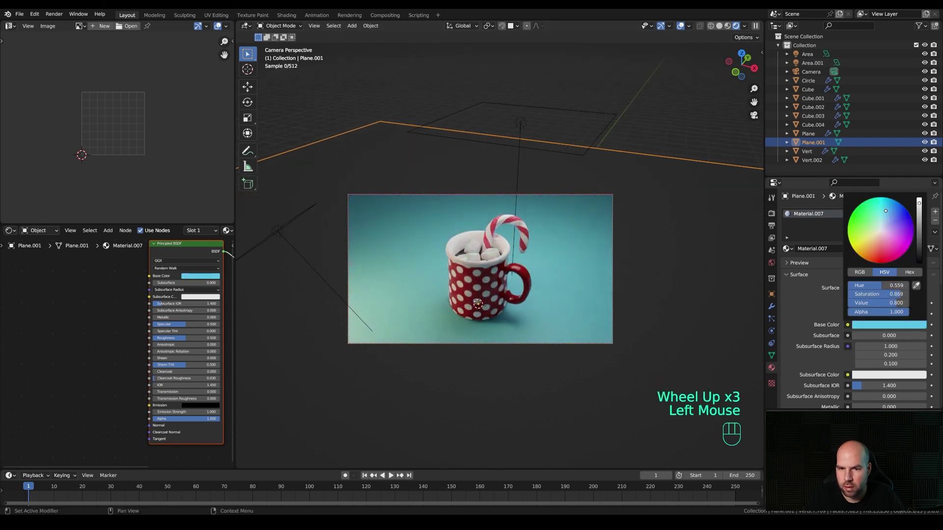
pyautogui.click(544, 272)
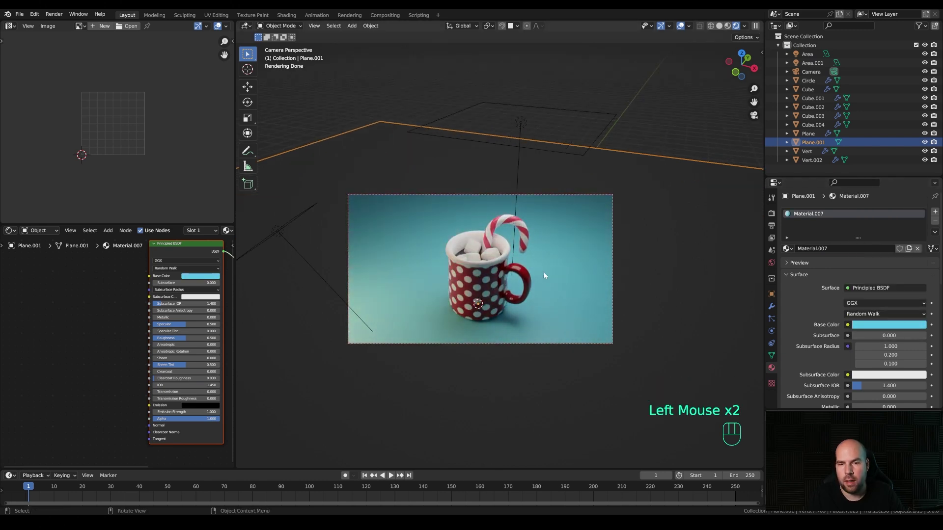
# Step: Duplicate the overhead area light, place the copy at the mug's side, lower it along Z, and scale it to about 0.45
pyautogui.click(517, 123)
pyautogui.moveTo(526, 188); pyautogui.dragTo(509, 202, button='middle')
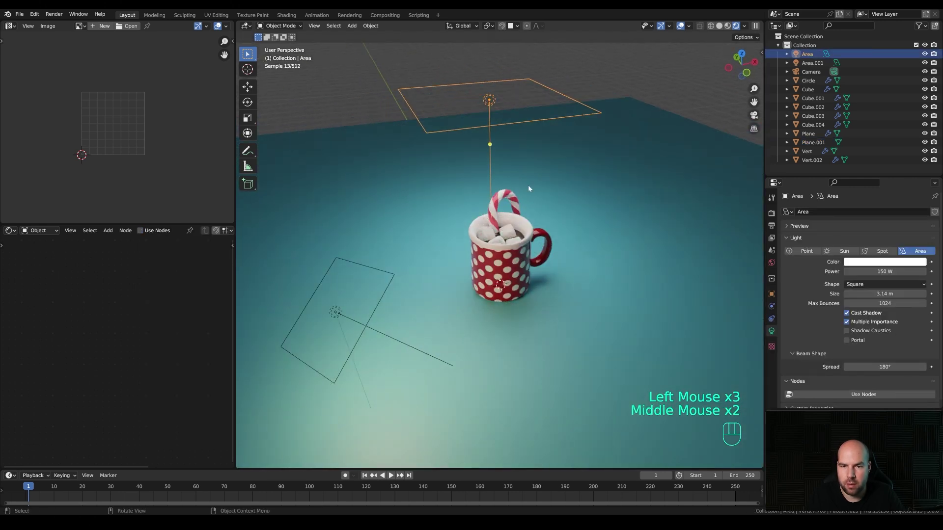
pyautogui.hotkey('shift', 'd')
pyautogui.click(489, 249)
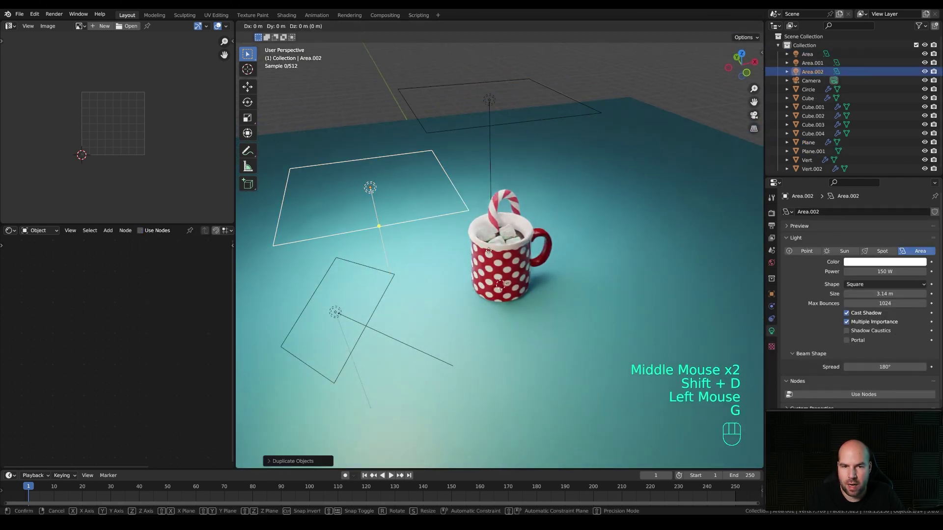
pyautogui.press('g')
pyautogui.press('z')
pyautogui.click(590, 324)
pyautogui.press('s')
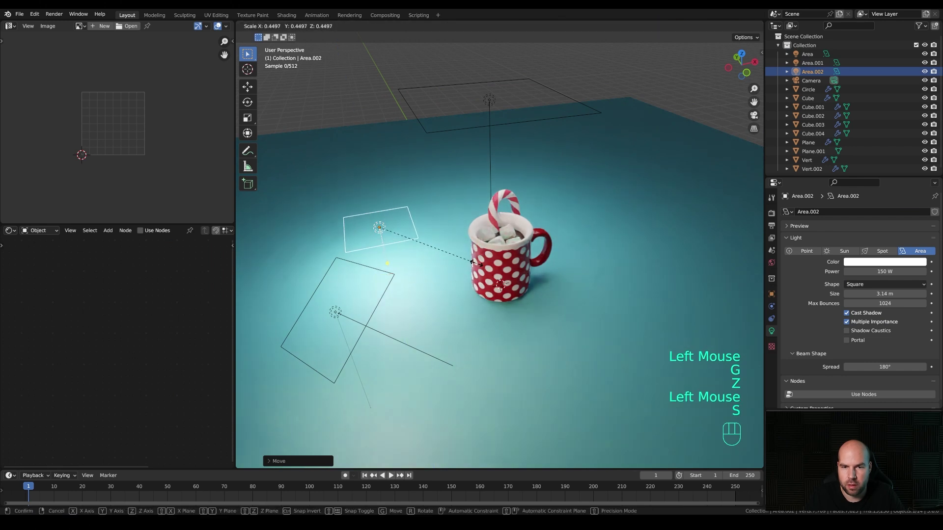
pyautogui.click(473, 263)
# Step: From the camera view, reposition the third area light close behind the mug and lower it slightly along Z
pyautogui.press('KP_0')
pyautogui.press('g')
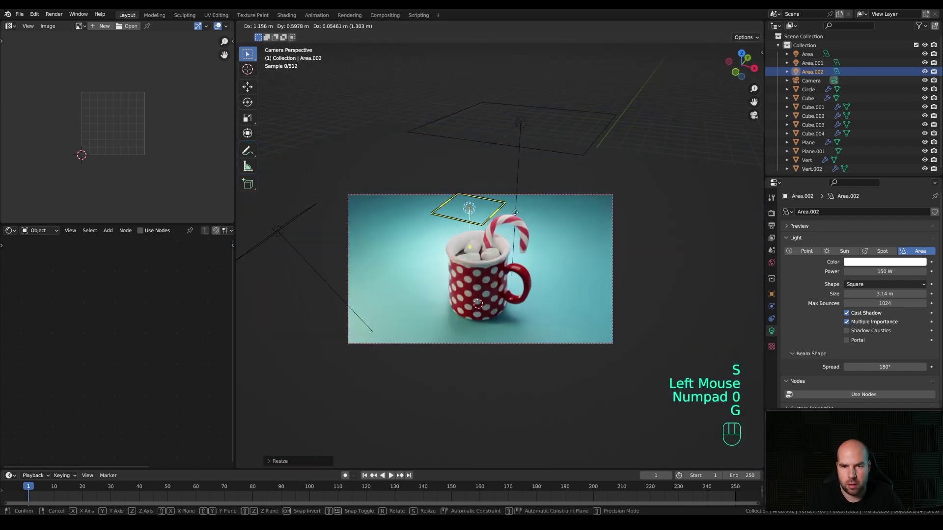
pyautogui.click(510, 219)
pyautogui.press('g')
pyautogui.press('z')
pyautogui.click(514, 227)
pyautogui.press('g')
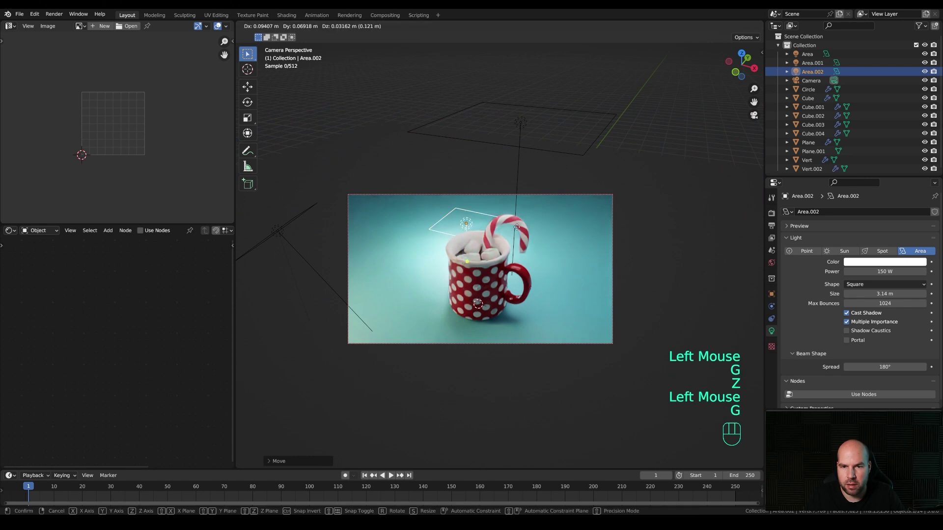
pyautogui.click(523, 227)
# Step: Tint the third area light pale cyan and set its Power to 500 W
pyautogui.click(871, 262)
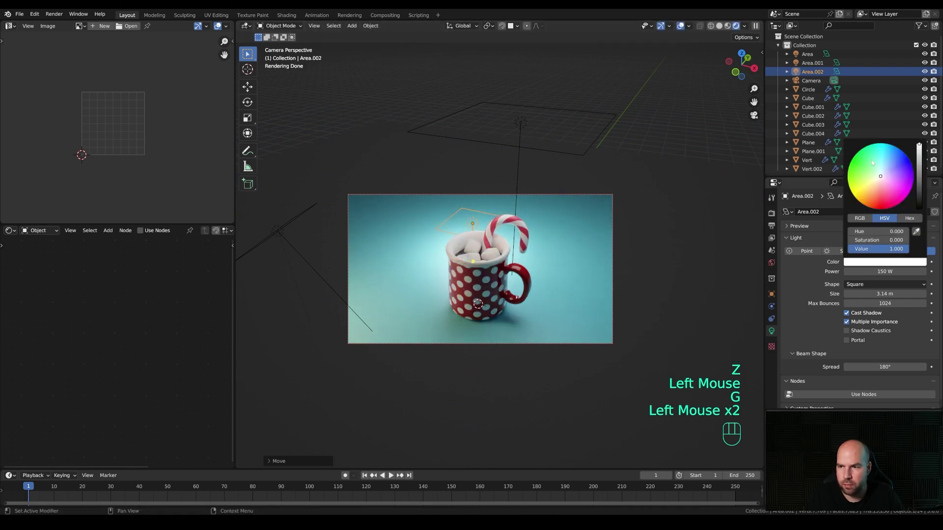
pyautogui.click(870, 167)
pyautogui.click(884, 272)
pyautogui.write('500')
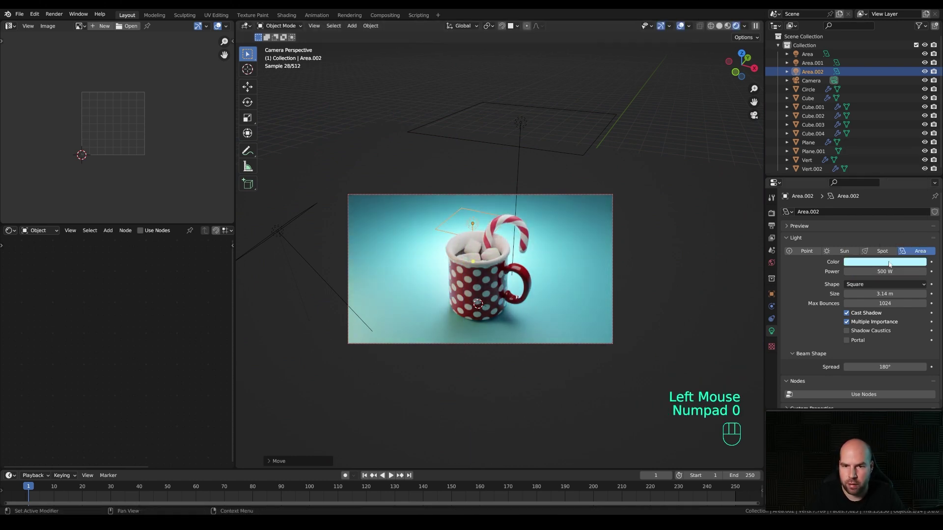
# Step: Shift the third area light horizontally about 0.45 m and change its Color to warm orange (Hue 0.070, Saturation 0.791)
pyautogui.write('g')
pyautogui.hotkey('shift', 'z')
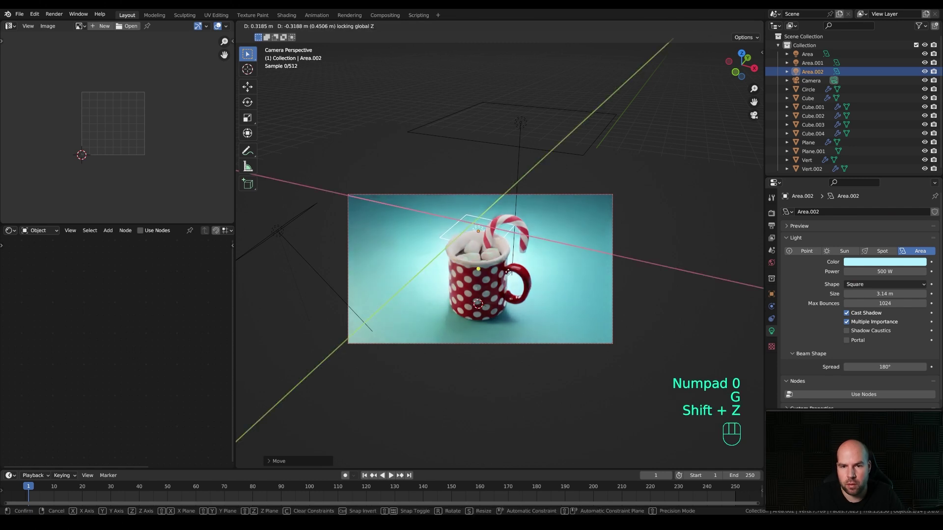
pyautogui.click(509, 271)
pyautogui.click(884, 262)
pyautogui.click(872, 189)
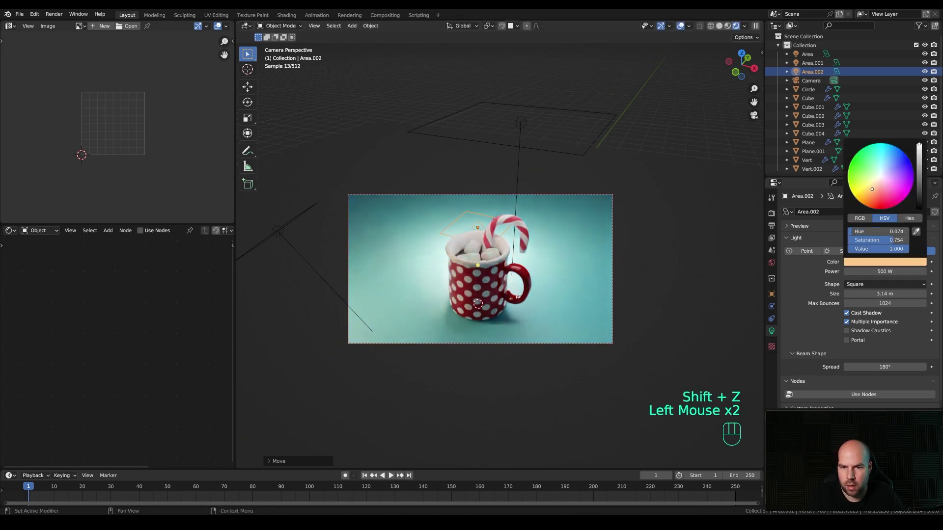
pyautogui.moveTo(872, 189); pyautogui.dragTo(872, 190)
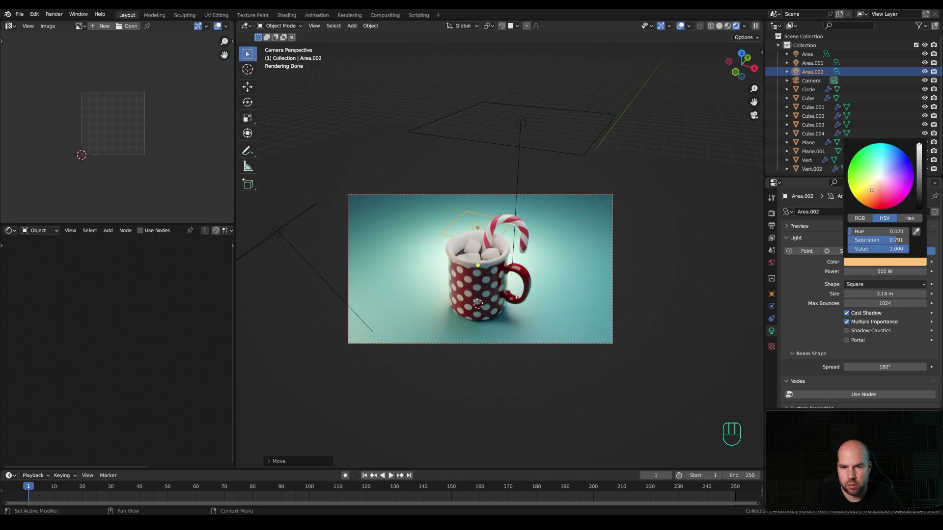
pyautogui.click(527, 275)
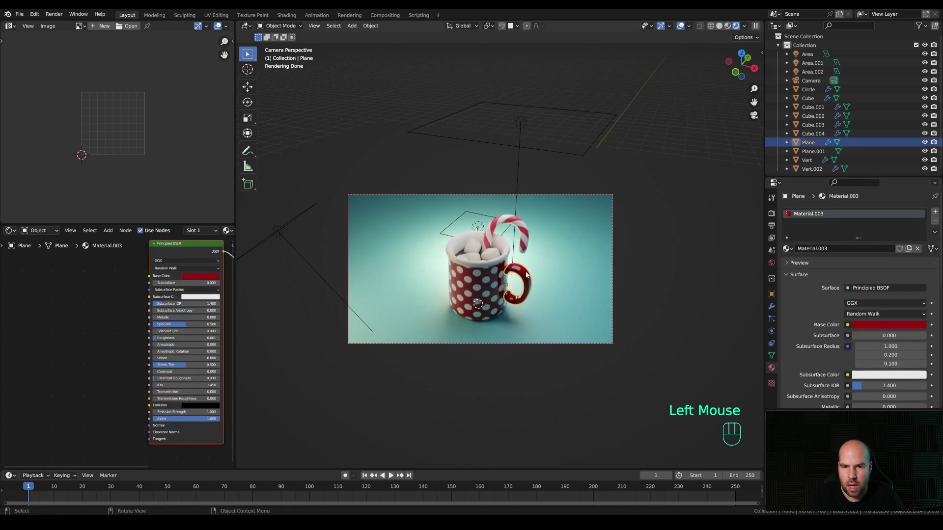
# Step: Brighten the red Base Color of the mug handle's material and copy it to color B of the Mug material's Mix node
pyautogui.click(913, 326)
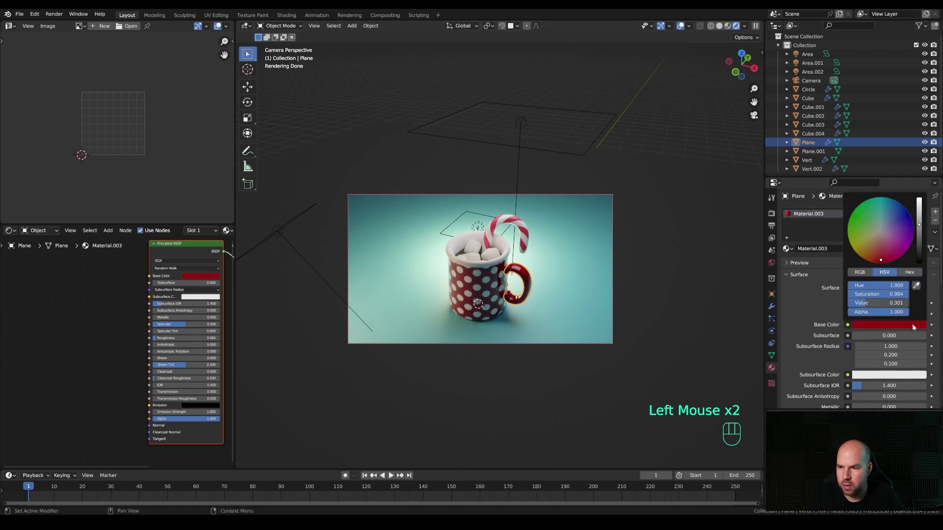
pyautogui.moveTo(866, 303); pyautogui.dragTo(887, 303)
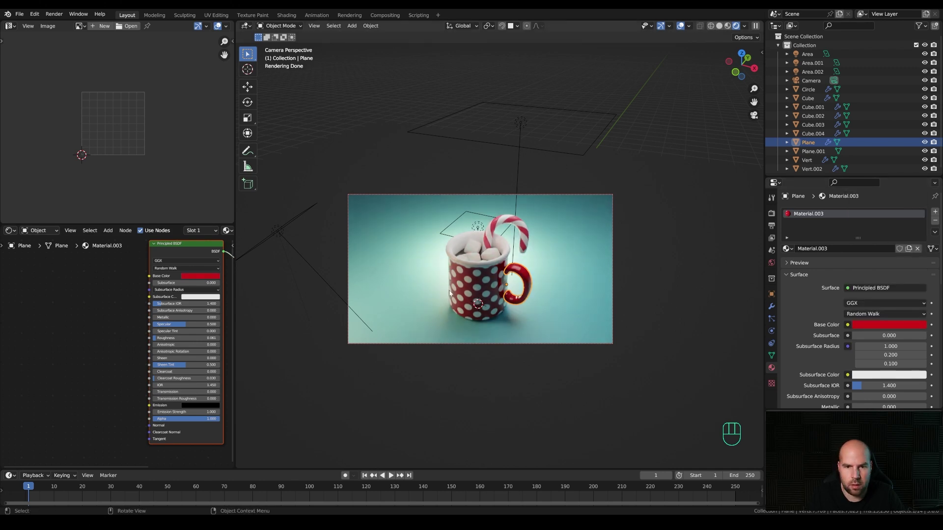
pyautogui.hotkey('ctrl', 'c')
pyautogui.click(471, 290)
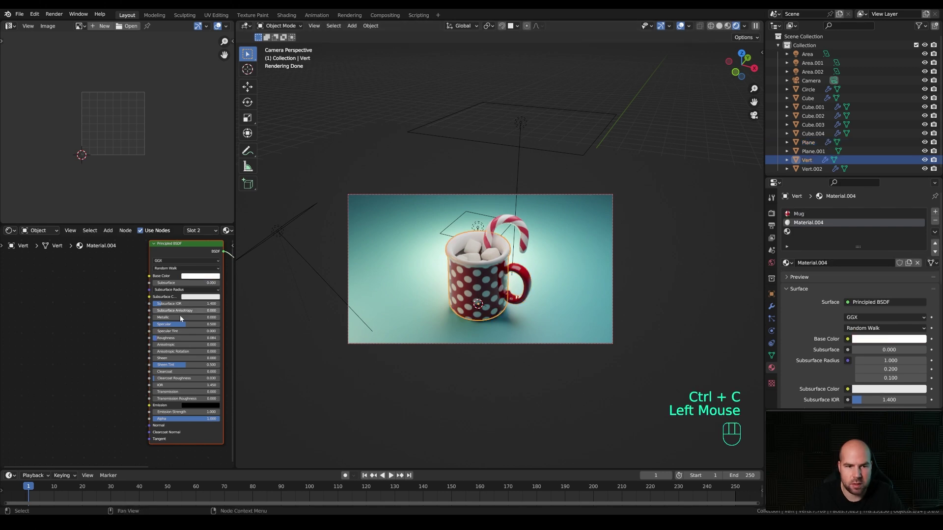
pyautogui.click(799, 213)
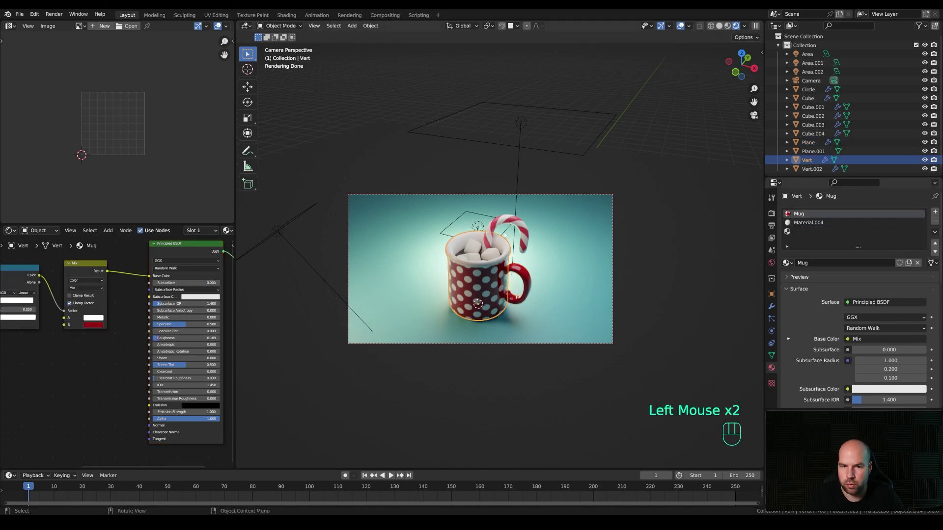
pyautogui.hotkey('ctrl', 'v')
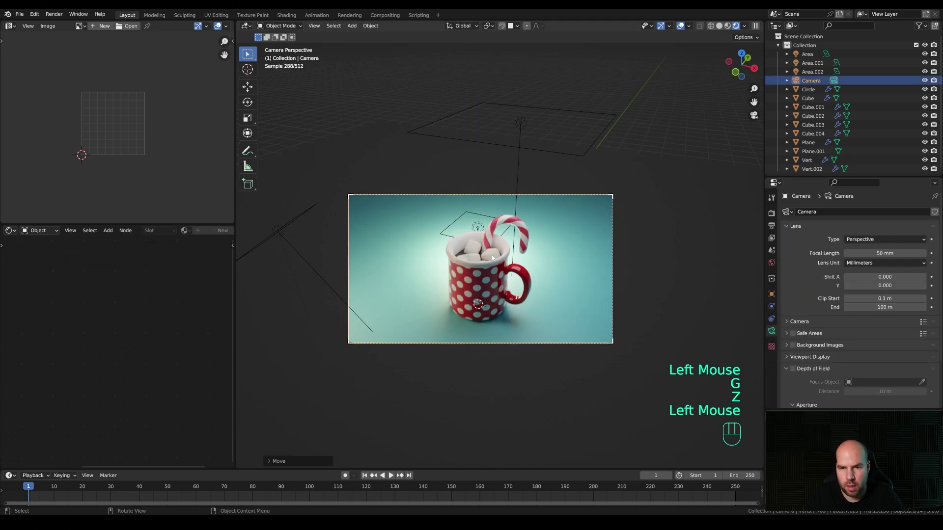
# Step: Make a linked duplicate of a marshmallow and place it on the ground plane to the left of the mug
pyautogui.click(514, 271)
pyautogui.hotkey('alt', 'd')
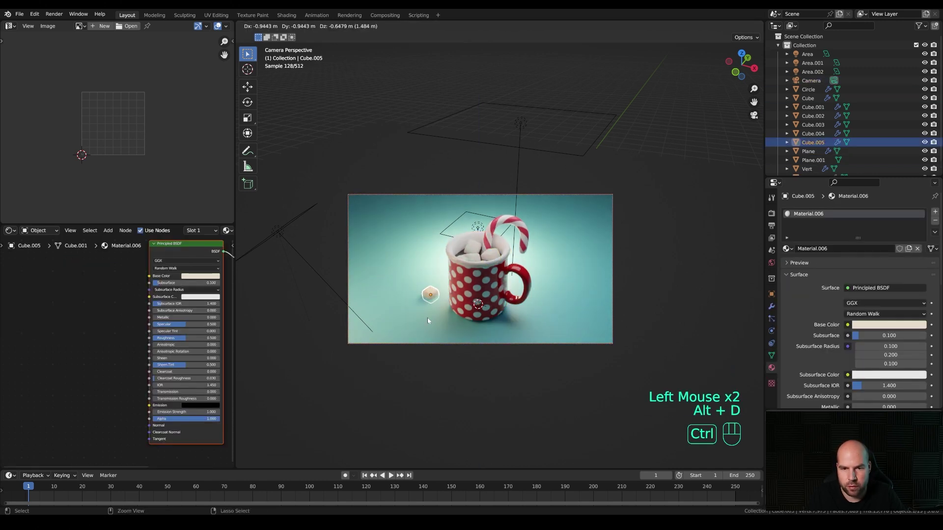
pyautogui.keyDown('ctrl'); pyautogui.click(427, 319); pyautogui.keyUp('ctrl')
pyautogui.press('g')
pyautogui.press('z')
pyautogui.click(430, 294)
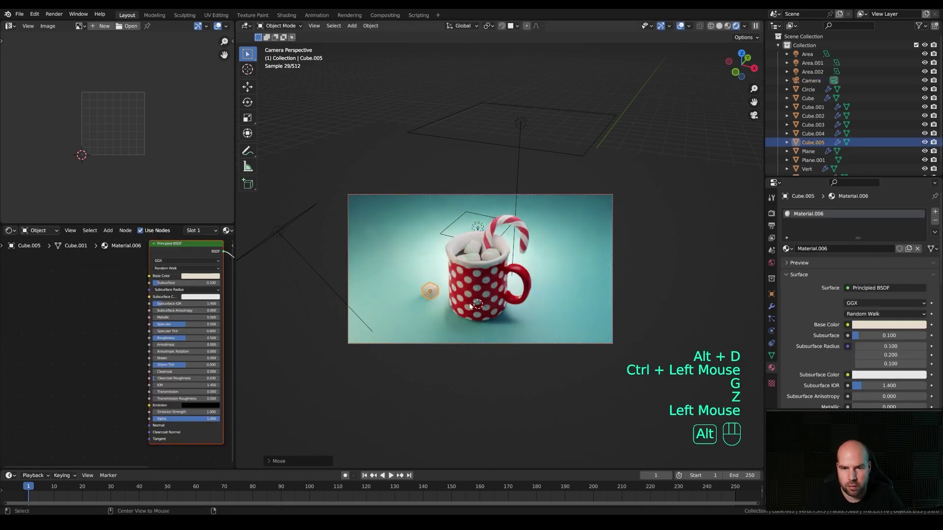
# Step: Add a second linked marshmallow in front of the first one on the ground and rotate it around Z
pyautogui.hotkey('alt', 'd')
pyautogui.keyDown('ctrl'); pyautogui.click(418, 304); pyautogui.keyUp('ctrl')
pyautogui.press('g')
pyautogui.press('z')
pyautogui.click(419, 305)
pyautogui.press('r')
pyautogui.press('z')
pyautogui.click(442, 332)
# Step: Add a third linked marshmallow between the ground pair and the mug, rotate it around Z, and fine-tune its horizontal position
pyautogui.hotkey('alt', 'd')
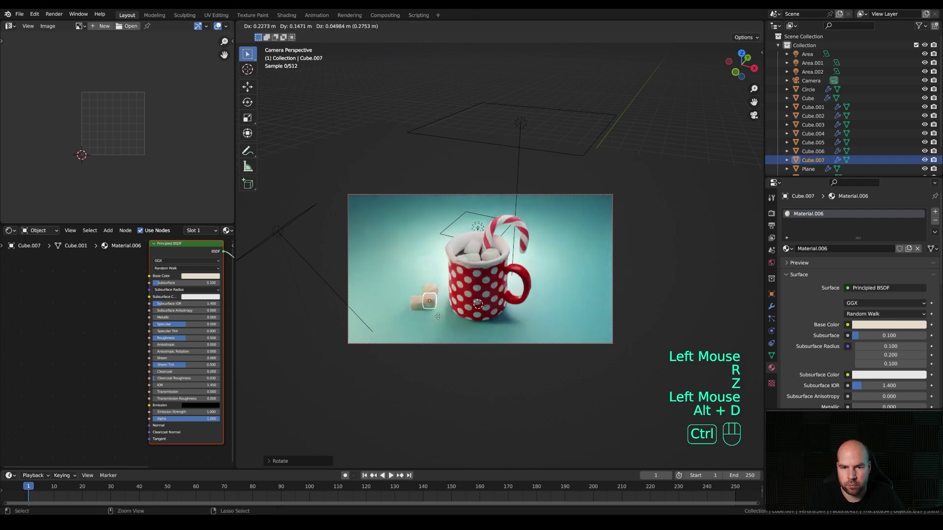
pyautogui.keyDown('ctrl'); pyautogui.click(435, 302); pyautogui.keyUp('ctrl')
pyautogui.press('g')
pyautogui.press('z')
pyautogui.click(459, 308)
pyautogui.press('r')
pyautogui.press('z')
pyautogui.click(467, 310)
pyautogui.press('g')
pyautogui.hotkey('shift', 'z')
pyautogui.click(469, 312)
pyautogui.scroll(2, 560, 278)
pyautogui.keyDown('shift'); pyautogui.moveTo(560, 278); pyautogui.dragTo(539, 266, button='middle'); pyautogui.keyUp('shift')
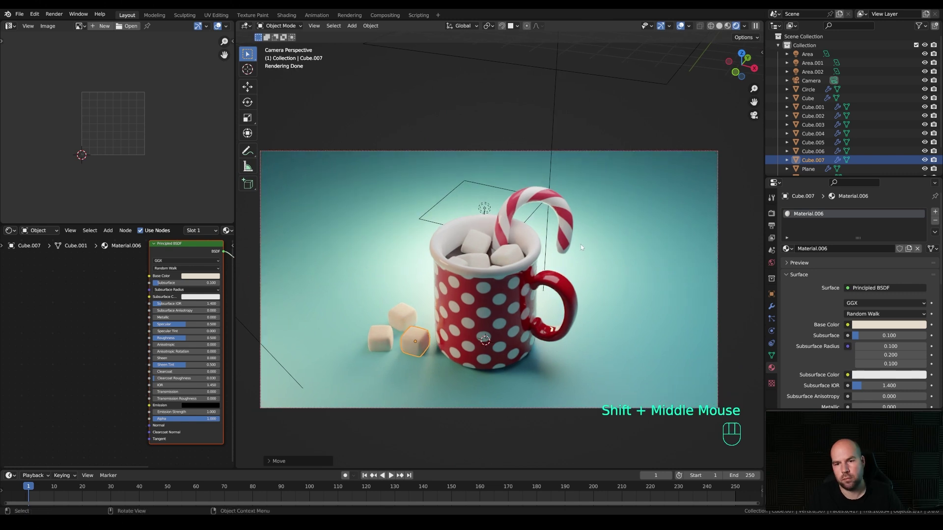
# Step: Raise the mug's contents, the marshmallows together with the cocoa surface, slightly along Z
pyautogui.click(471, 255)
pyautogui.click(455, 271)
pyautogui.keyDown('shift'); pyautogui.click(474, 243); pyautogui.keyUp('shift')
pyautogui.keyDown('shift'); pyautogui.click(507, 258); pyautogui.keyUp('shift')
pyautogui.keyDown('shift'); pyautogui.click(496, 283); pyautogui.keyUp('shift')
pyautogui.keyDown('shift'); pyautogui.click(471, 267); pyautogui.keyUp('shift')
pyautogui.press('g')
pyautogui.press('z')
pyautogui.press('Escape')
pyautogui.keyDown('shift'); pyautogui.click(536, 263); pyautogui.keyUp('shift')
pyautogui.press('g')
pyautogui.press('z')
pyautogui.click(534, 265)
pyautogui.click(467, 220)
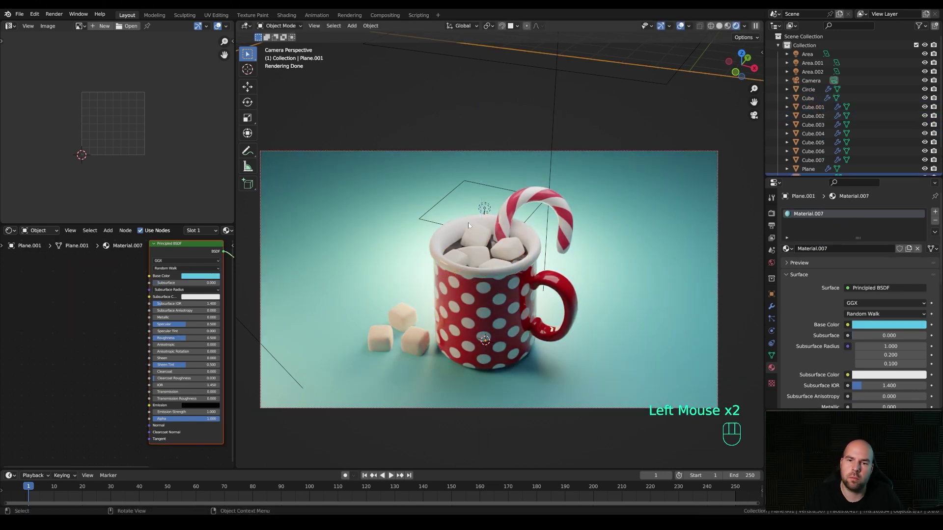
pyautogui.click(638, 129)
# Step: Move the three loose marshmallows beside the mug slightly along Z so that they rest on the ground plane
pyautogui.keyDown('shift'); pyautogui.moveTo(610, 235); pyautogui.dragTo(607, 234, button='middle'); pyautogui.keyUp('shift')
pyautogui.click(399, 338)
pyautogui.keyDown('shift'); pyautogui.click(377, 335); pyautogui.keyUp('shift')
pyautogui.keyDown('shift'); pyautogui.click(399, 314); pyautogui.keyUp('shift')
pyautogui.press('g')
pyautogui.press('z')
pyautogui.click(445, 329)
pyautogui.click(429, 147)
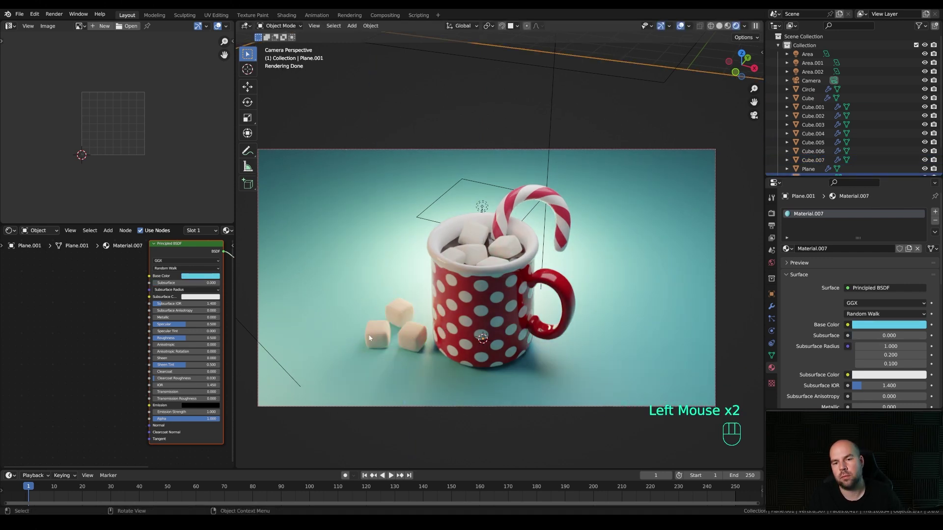
# Step: Make a linked duplicate of the candy cane and place it above the three loose marshmallows beside the mug
pyautogui.click(501, 216)
pyautogui.hotkey('alt', 'd')
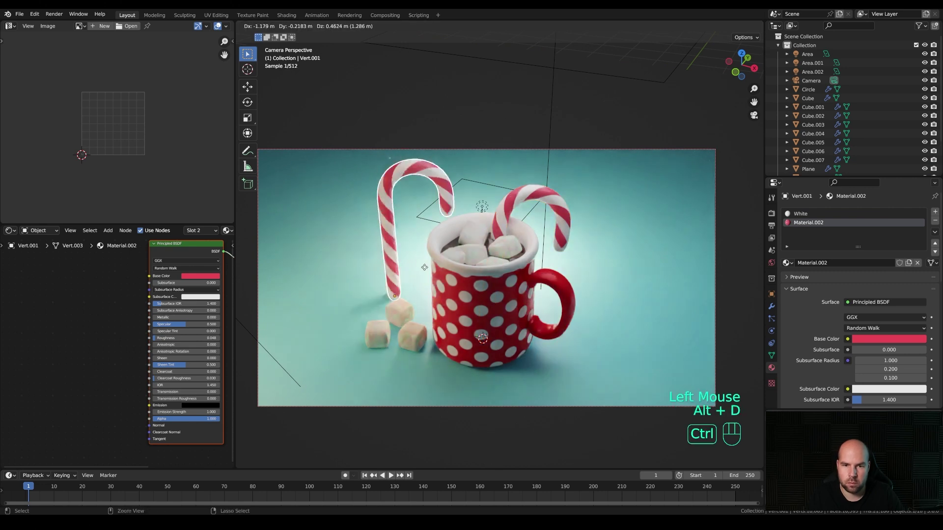
pyautogui.keyDown('ctrl'); pyautogui.click(415, 260); pyautogui.keyUp('ctrl')
pyautogui.press('r')
pyautogui.press('x')
pyautogui.press('KP_9')
pyautogui.press('KP_0')
pyautogui.press('Escape')
# Step: Clear the duplicated candy cane's rotation, rotate it 90 degrees around X to lie flat, and lower it along Z towards the ground
pyautogui.hotkey('alt', 'r')
pyautogui.press('r')
pyautogui.press('x')
pyautogui.press('KP_9')
pyautogui.press('KP_0')
pyautogui.press('KP_Enter')
pyautogui.press('g')
pyautogui.press('z')
pyautogui.keyDown('shift'); pyautogui.click(373, 314); pyautogui.keyUp('shift')
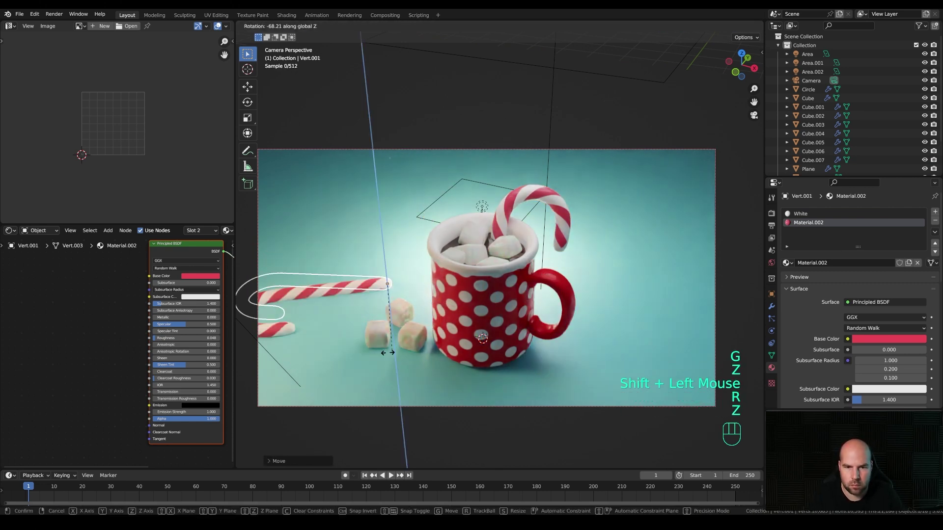
# Step: Rotate the flat candy cane around Z and move it horizontally so its hook sticks out from behind the mug above the loose marshmallows
pyautogui.press('r')
pyautogui.press('z')
pyautogui.click(393, 294)
pyautogui.press('g')
pyautogui.hotkey('shift', 'z')
pyautogui.click(662, 325)
# Step: Make a linked duplicate of a loose marshmallow and place it on the ground behind the mug, beyond the lying candy cane
pyautogui.click(400, 312)
pyautogui.click(400, 312)
pyautogui.click(400, 313)
pyautogui.hotkey('alt', 'd')
pyautogui.hotkey('shift', 'z')
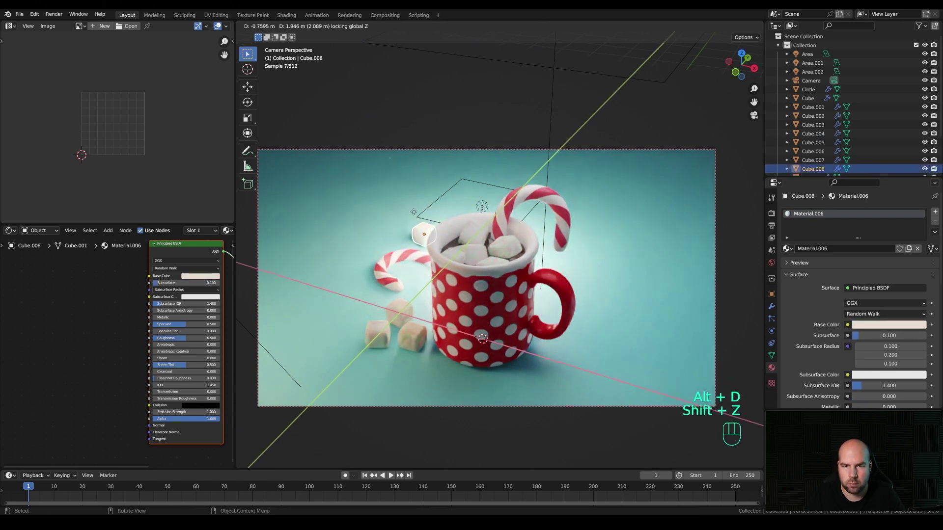
pyautogui.click(453, 246)
pyautogui.press('s')
pyautogui.press('Escape')
# Step: Add another linked marshmallow on the ground partly hidden behind the mug's handle, keeping its height locked
pyautogui.hotkey('alt', 'd')
pyautogui.hotkey('shift', 'z')
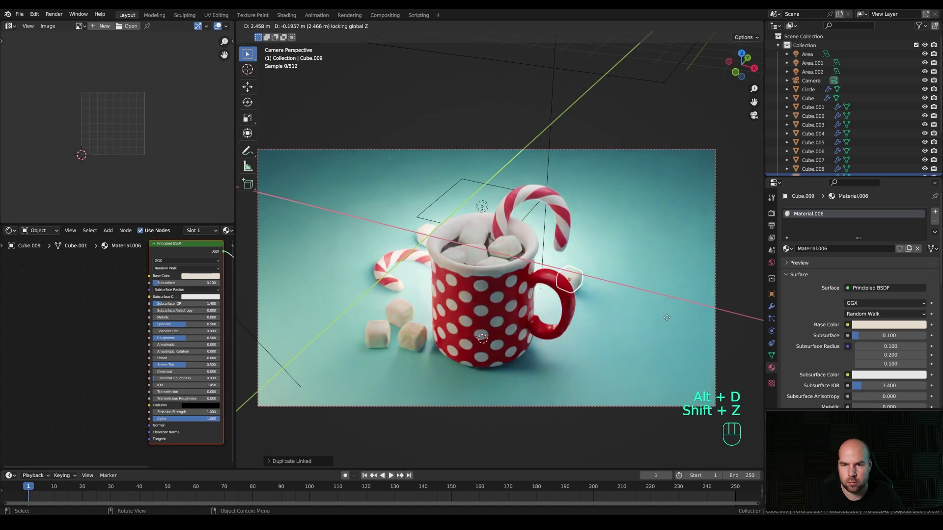
pyautogui.click(679, 97)
pyautogui.click(679, 96)
pyautogui.click(697, 60)
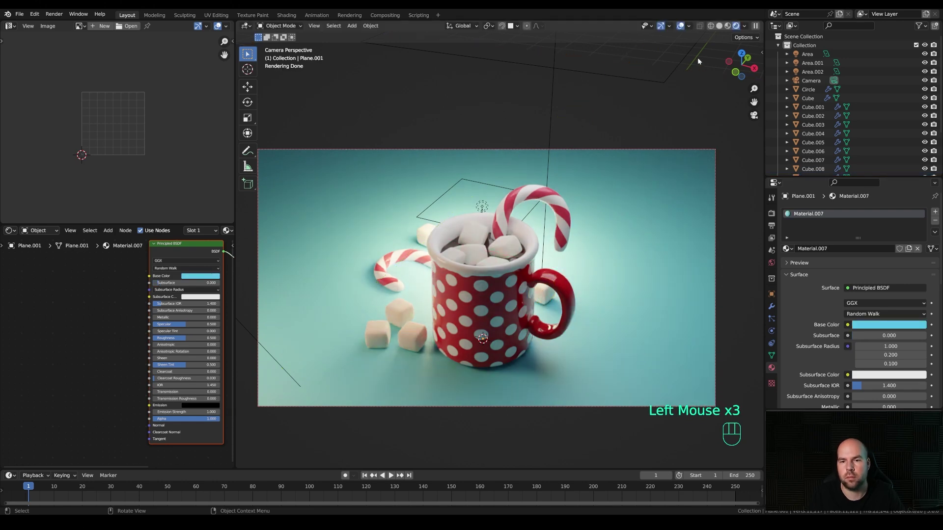
# Step: Move the ground plane slightly along Z to adjust its contact with the mug and the loose props
pyautogui.click(488, 156)
pyautogui.press('g')
pyautogui.press('z')
pyautogui.click(487, 156)
# Step: Try an orange base color for the ground material, with hue 0.042 and saturation 0.734
pyautogui.scroll(-2, 491, 260)
pyautogui.scroll(-3, 823, 282)
pyautogui.click(871, 288)
pyautogui.moveTo(879, 201); pyautogui.dragTo(875, 208)
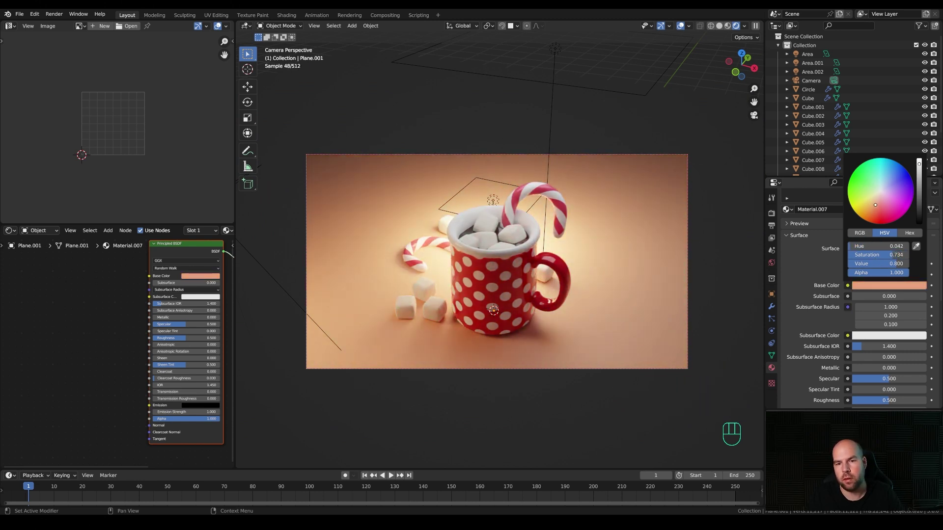
pyautogui.scroll(-2, 687, 275)
pyautogui.scroll(2, 687, 275)
# Step: Set the ground material's base color to a saturated light blue
pyautogui.click(853, 285)
pyautogui.click(888, 181)
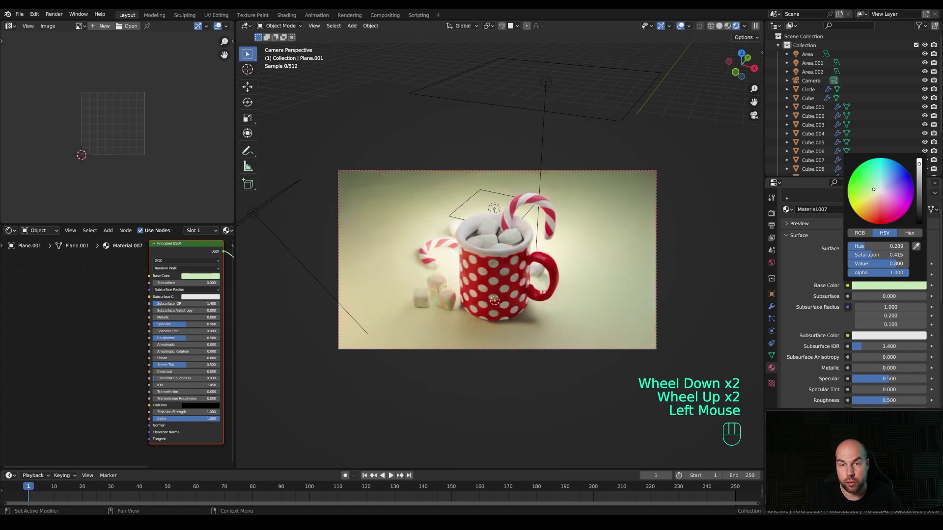
pyautogui.moveTo(887, 181)
pyautogui.mouseDown()
pyautogui.moveTo(895, 191)
pyautogui.moveTo(888, 167)
pyautogui.mouseUp()
pyautogui.scroll(3, 623, 213)
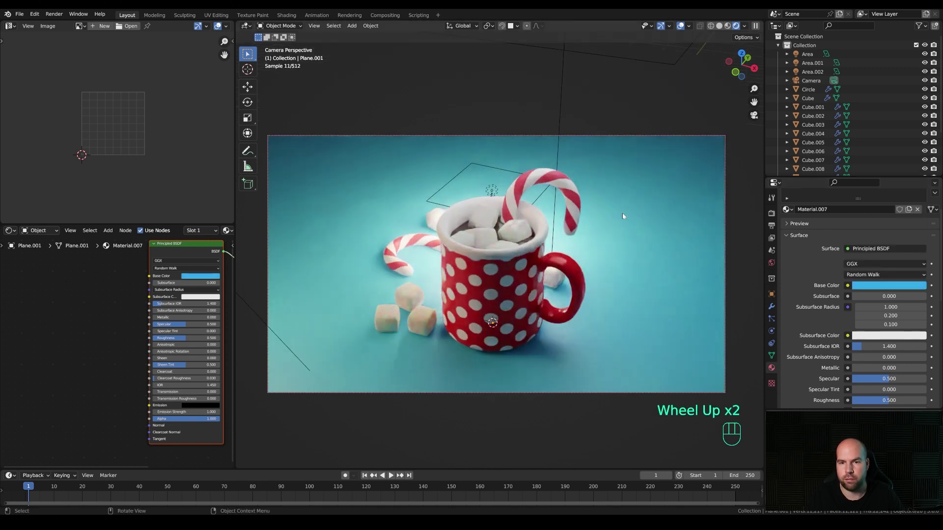